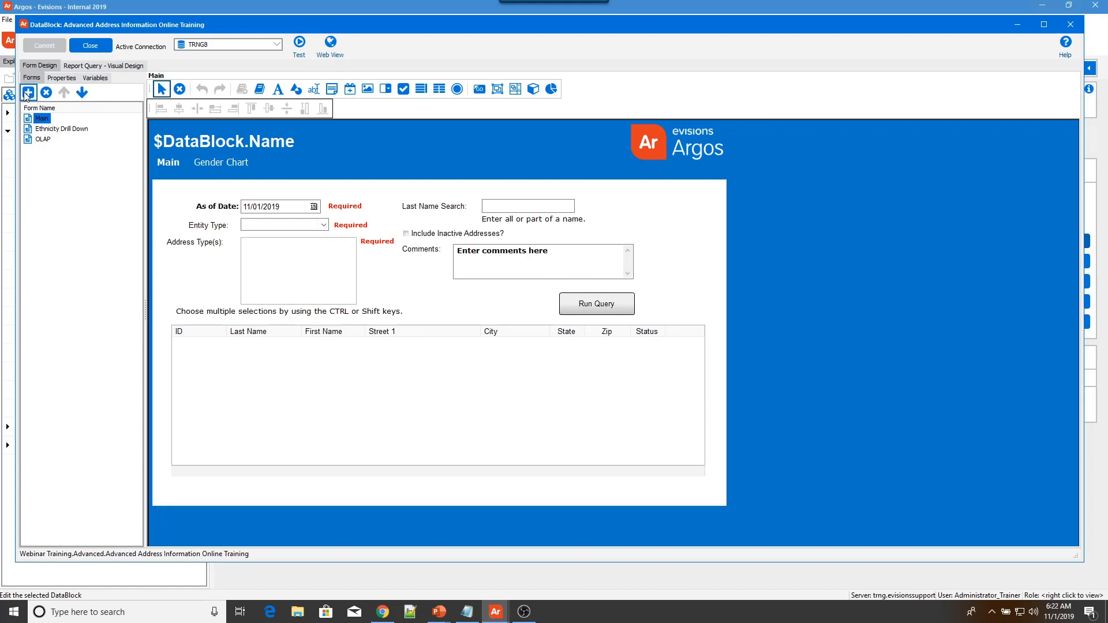
- Add a new form to the DataBlock and name it Gender Chart
click(29, 93)
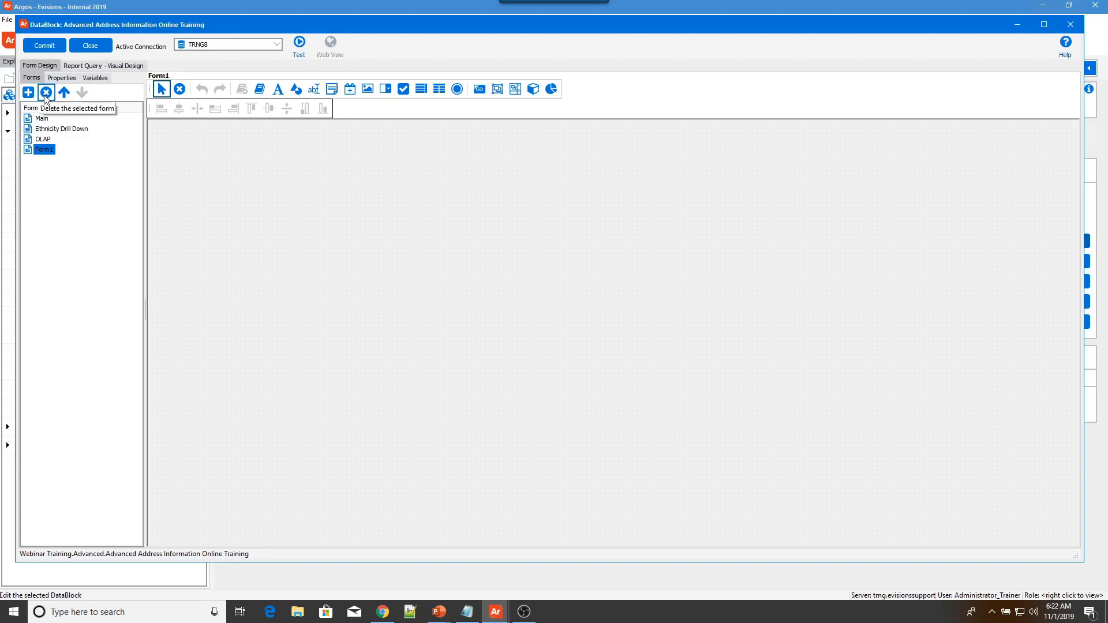
click(51, 150)
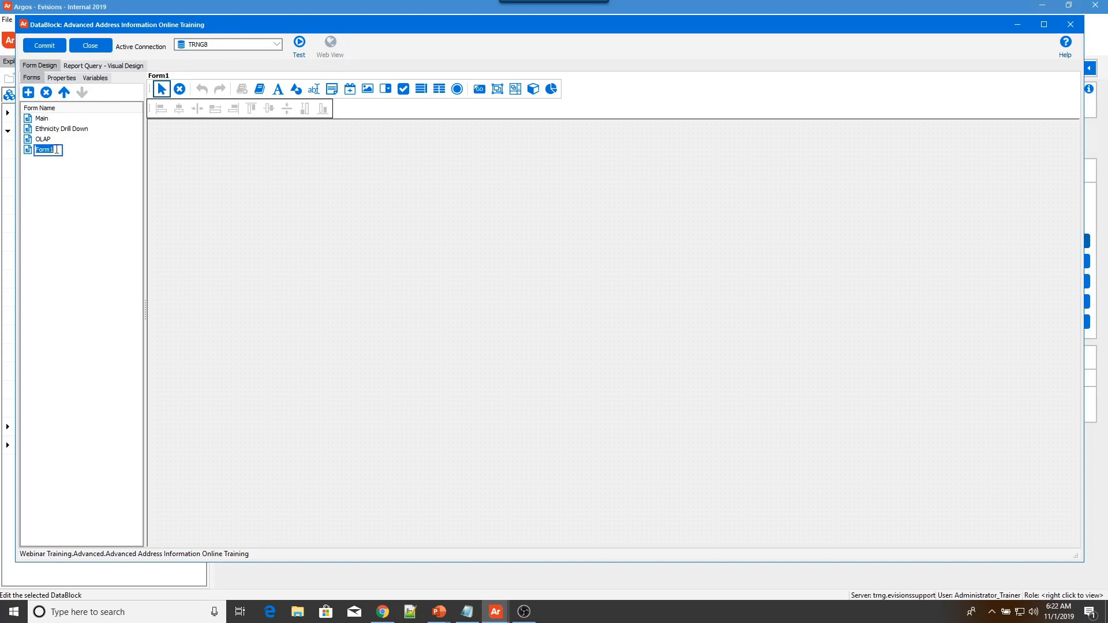
text(Gender Chart)
- Insert the saved blue background template with the DataBlock name title and Evisions Argos logo from the object library into the new form
click(259, 89)
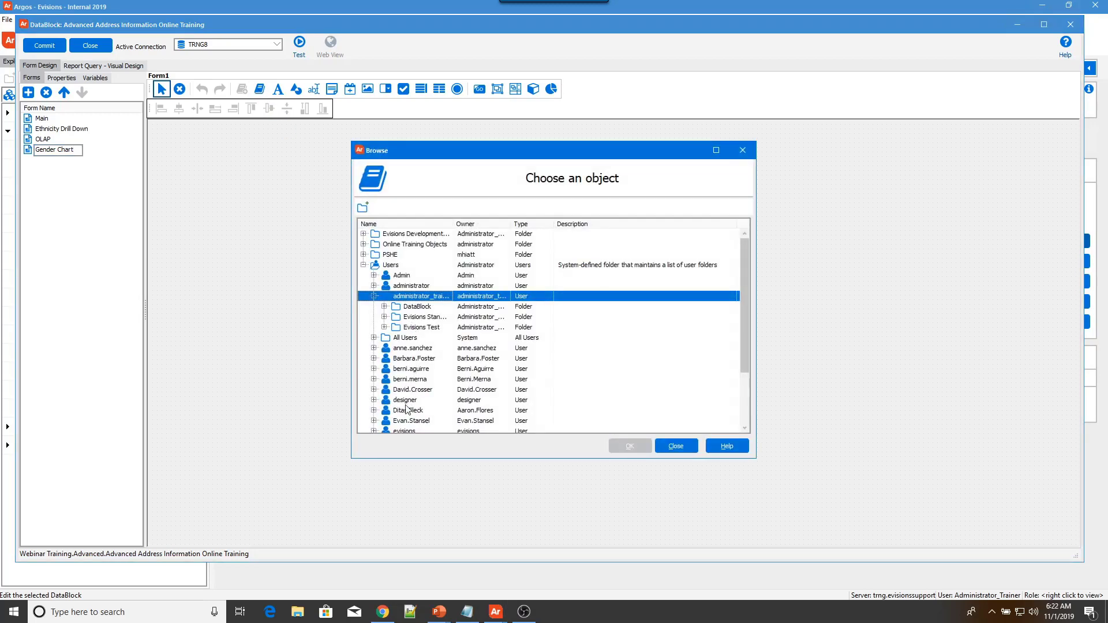
double_click(406, 409)
double_click(421, 420)
click(423, 427)
click(627, 446)
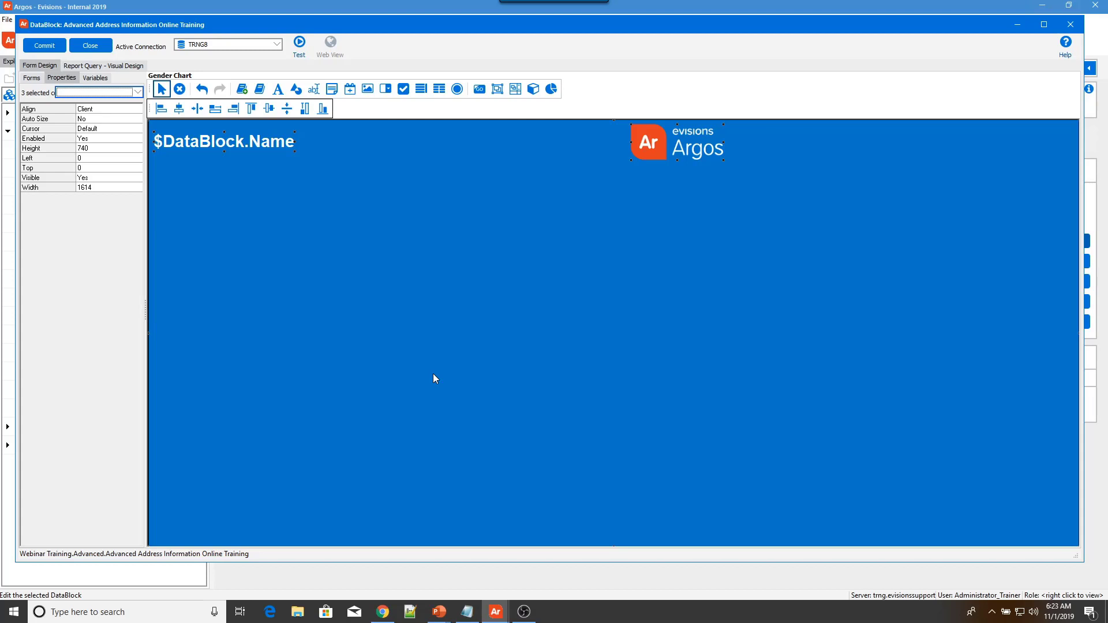
- Make the Gender Chart form a tab by setting Is Tab to Yes and its Tab Name to Gender
click(31, 77)
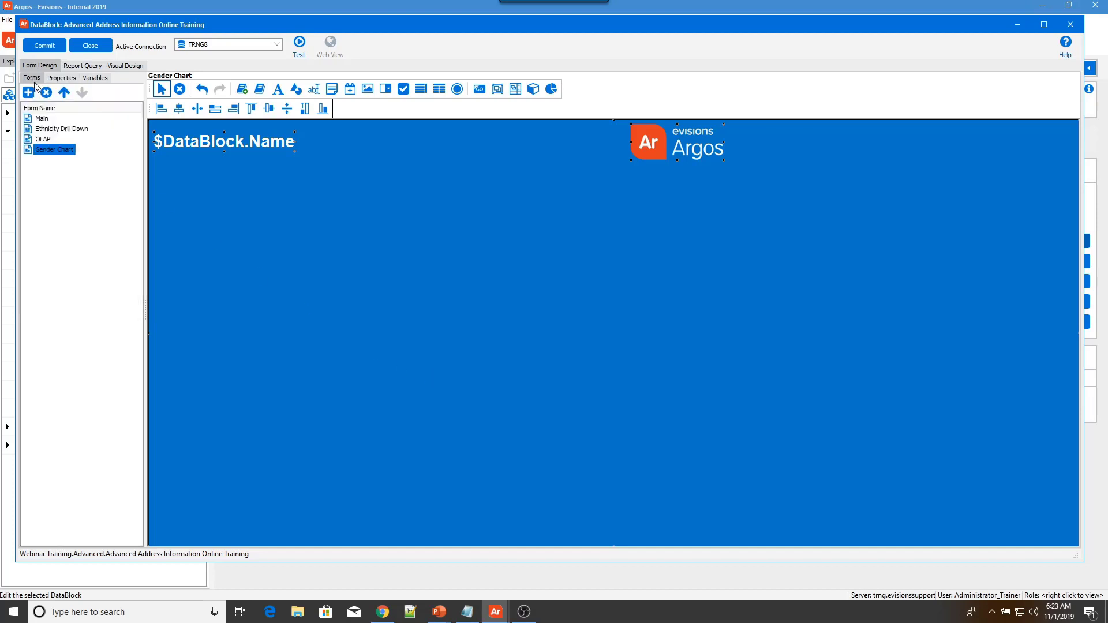
click(51, 120)
click(52, 151)
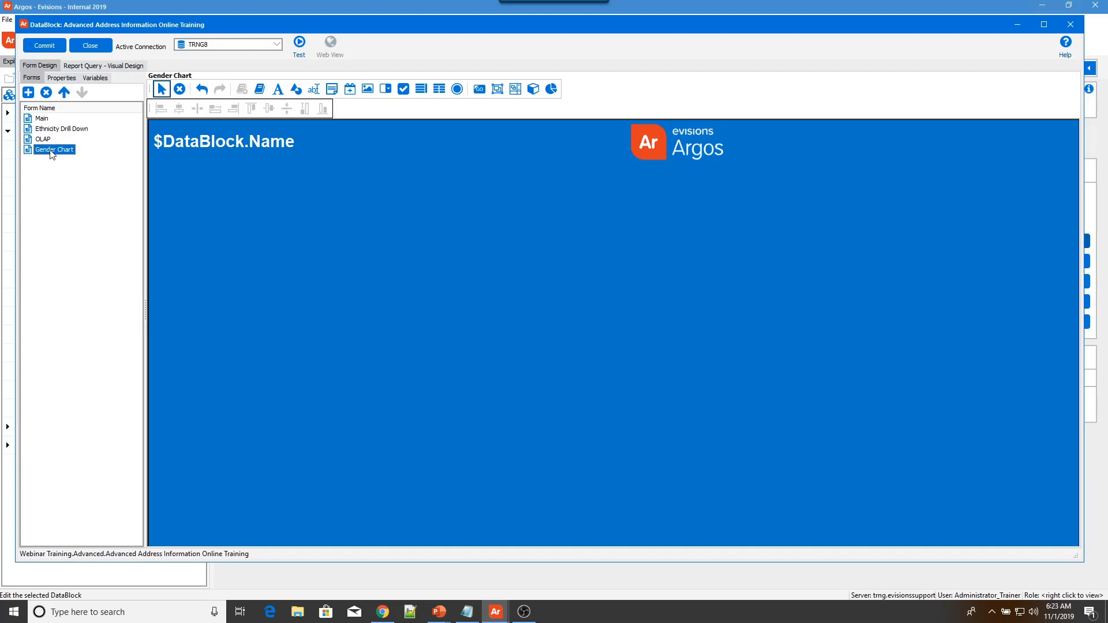
click(58, 79)
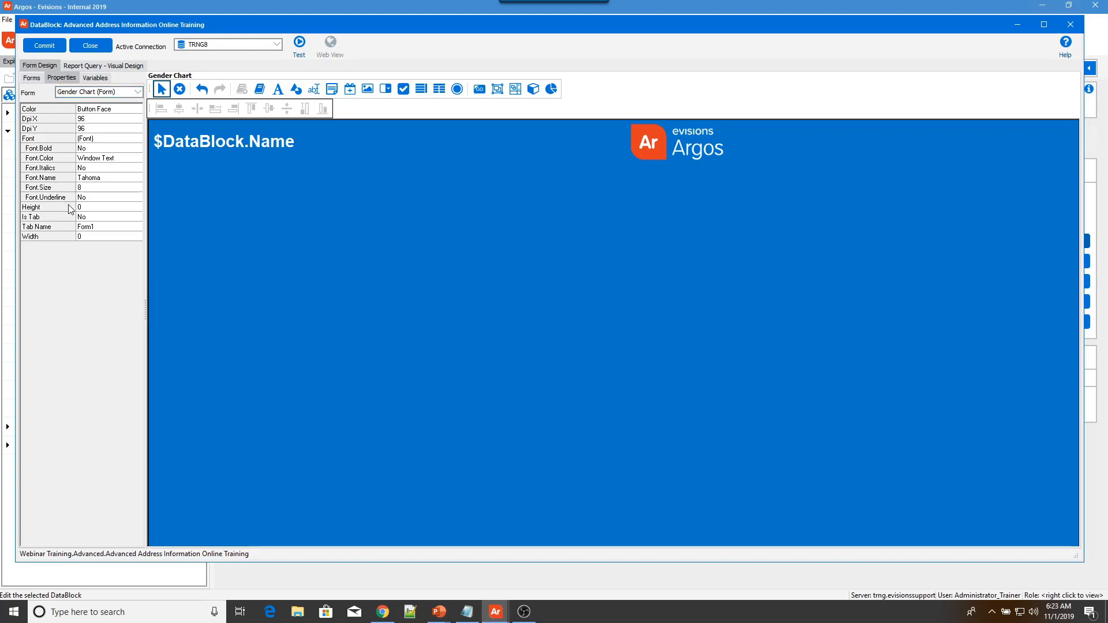
click(99, 217)
click(139, 218)
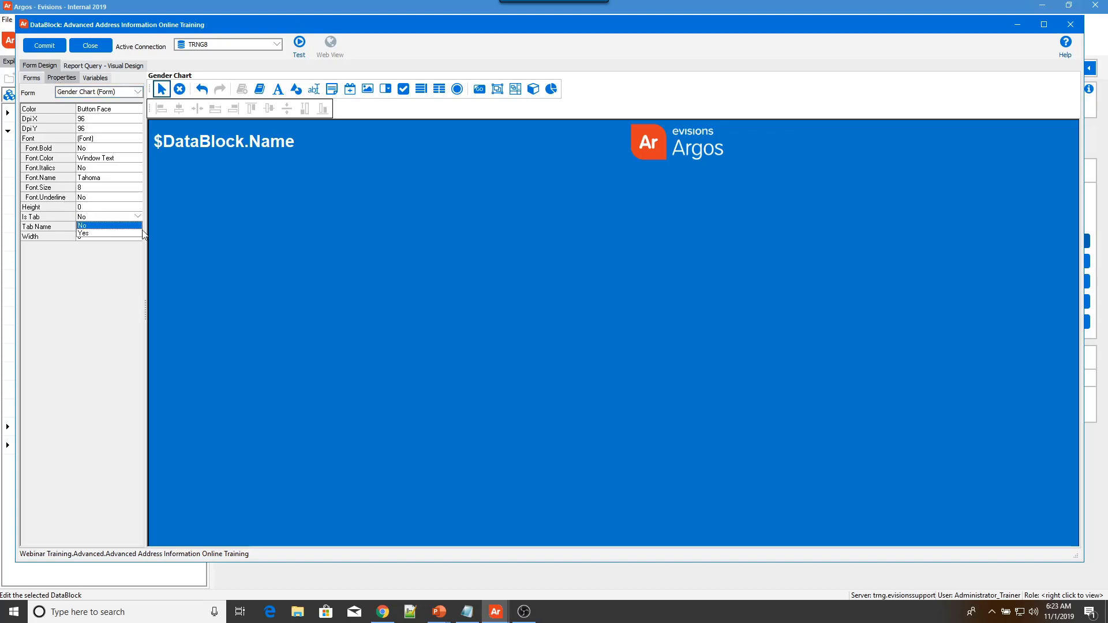
click(137, 234)
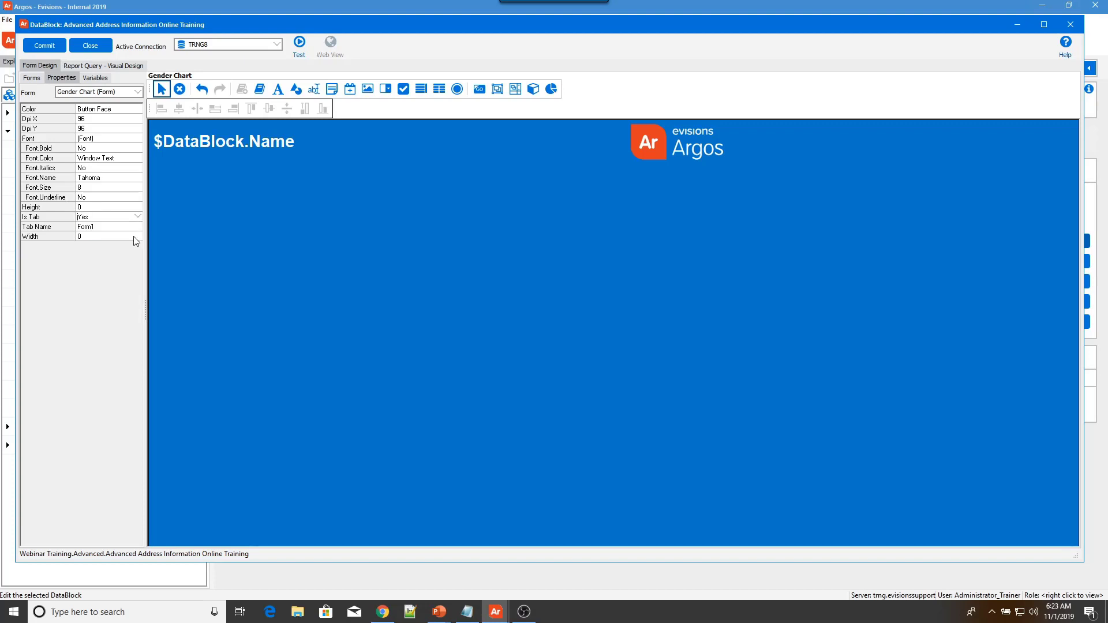
click(108, 228)
key(BackSpace)
text(Gender)
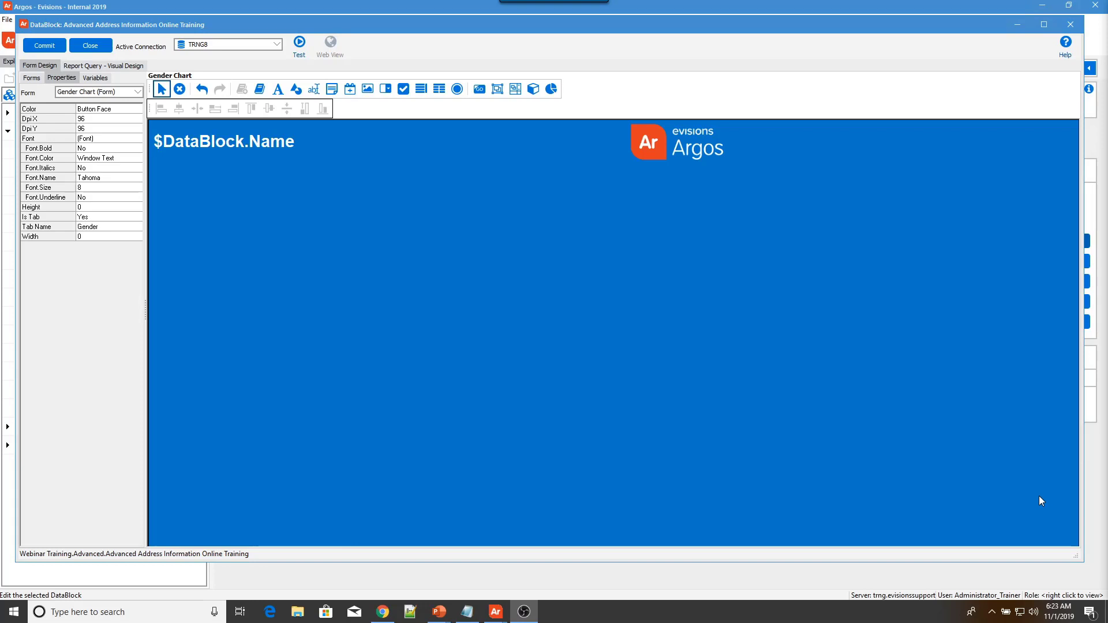
- Commit the changes and test the DataBlock, viewing its Gender and Main tabs before closing the test
click(55, 48)
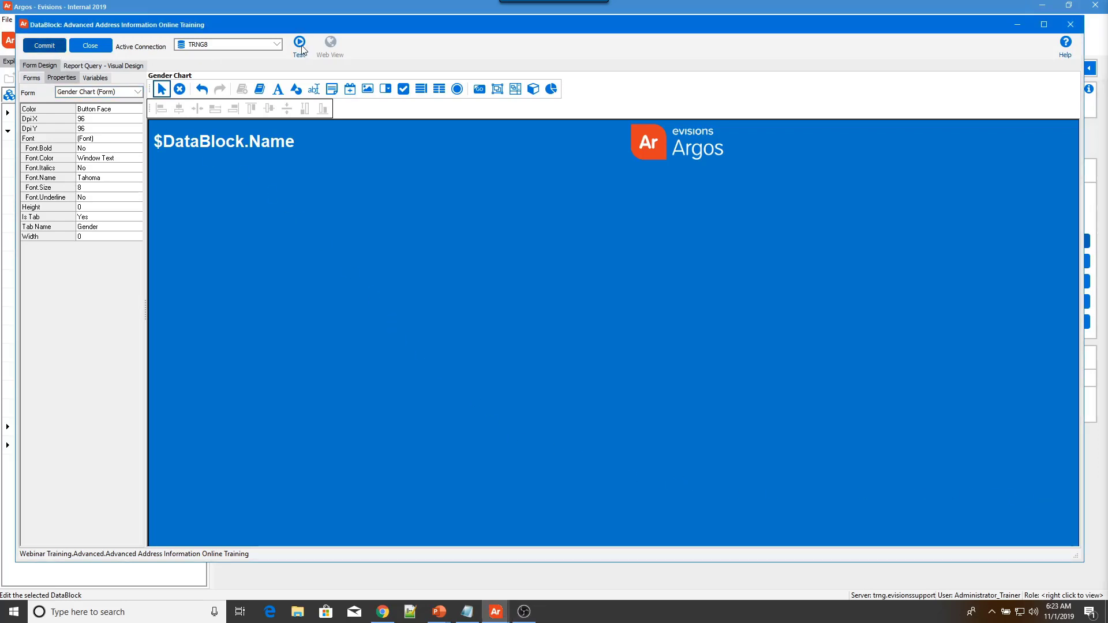
click(300, 47)
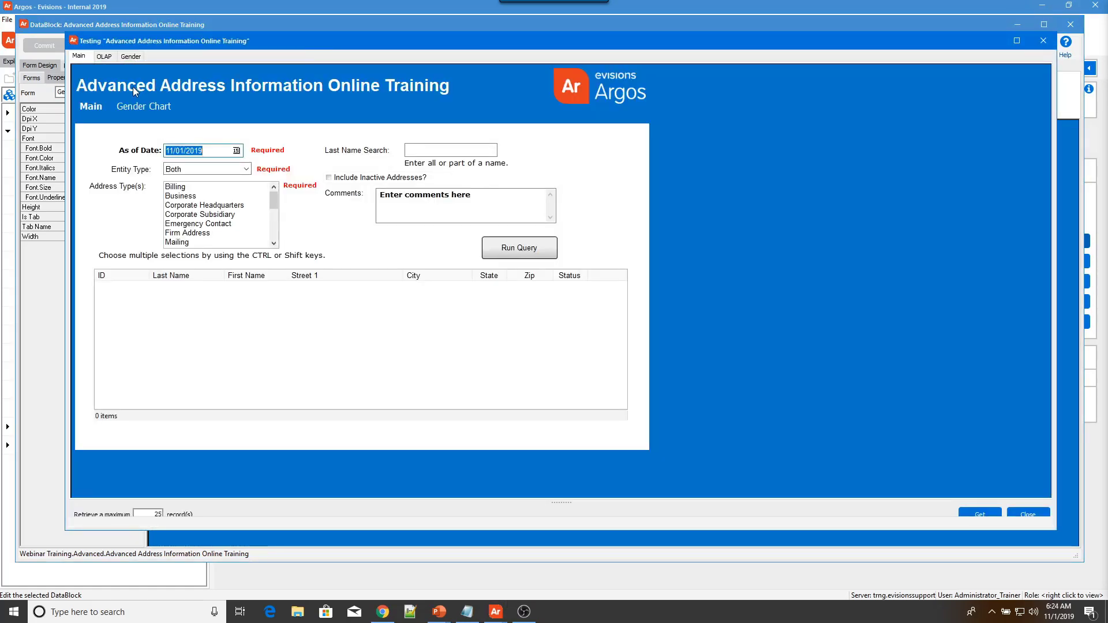
click(130, 58)
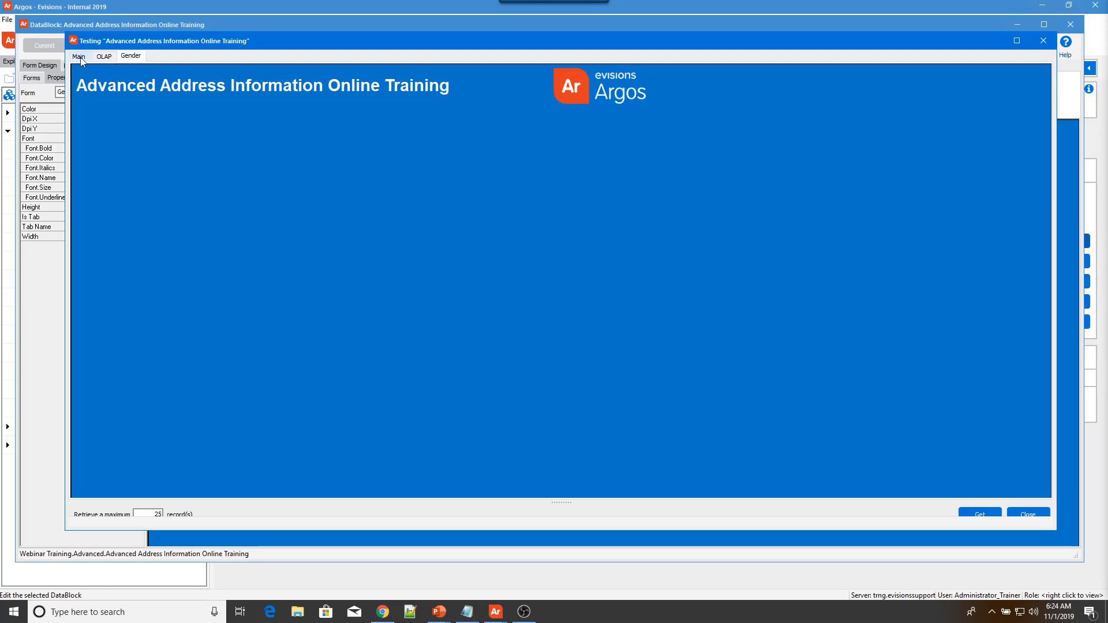
click(79, 57)
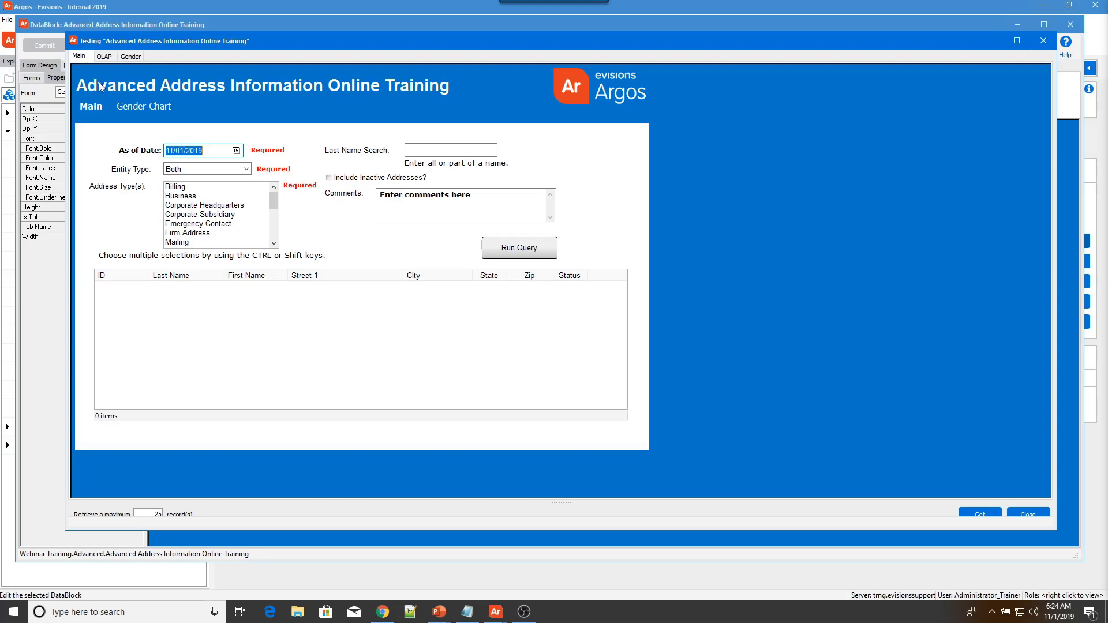
click(1044, 40)
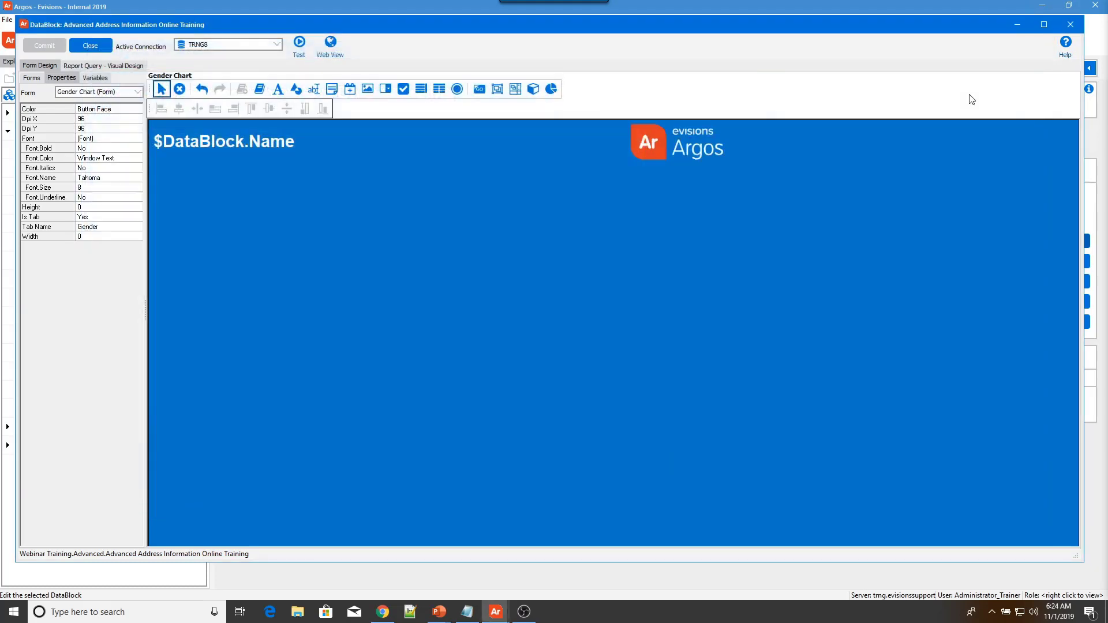
- Add a text label below the title on the Gender Chart form and set its font to white, size 12
click(279, 90)
click(167, 167)
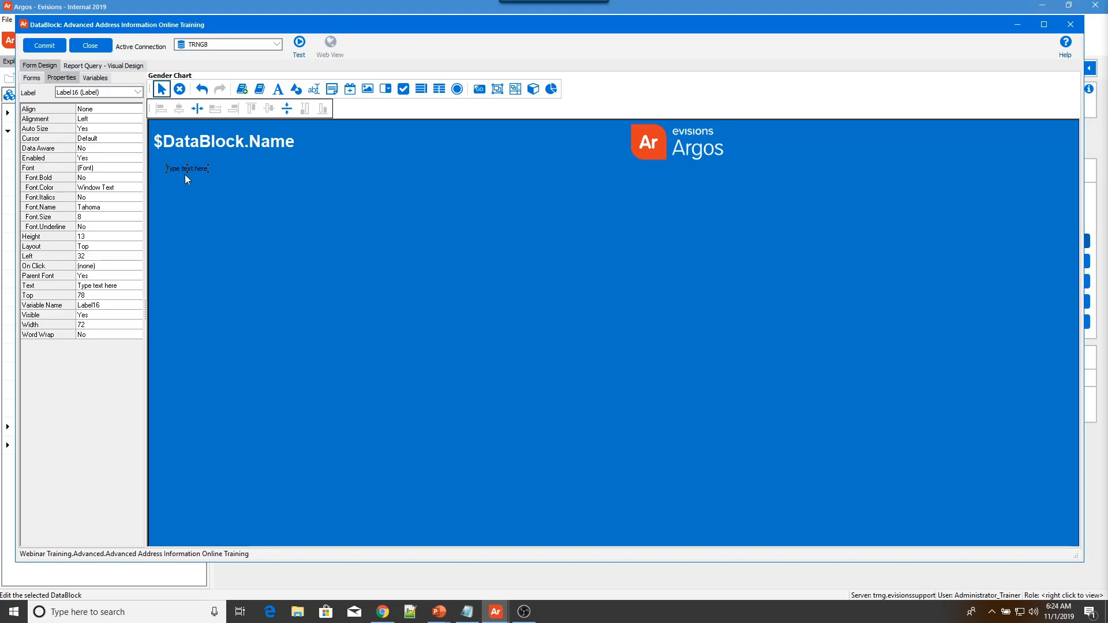
click(112, 168)
click(137, 168)
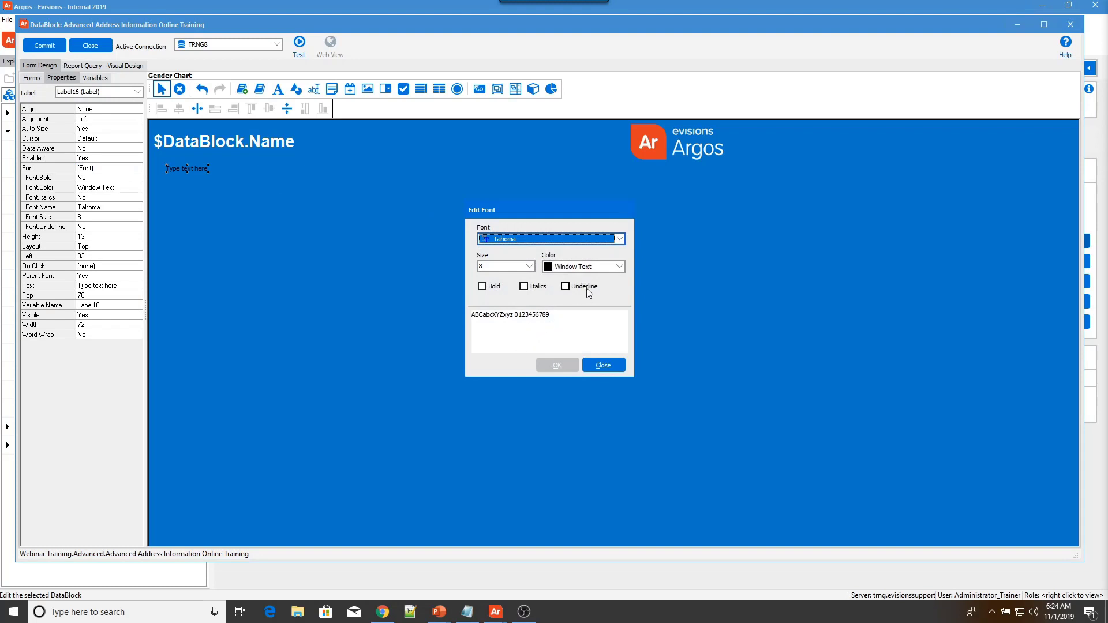
click(606, 266)
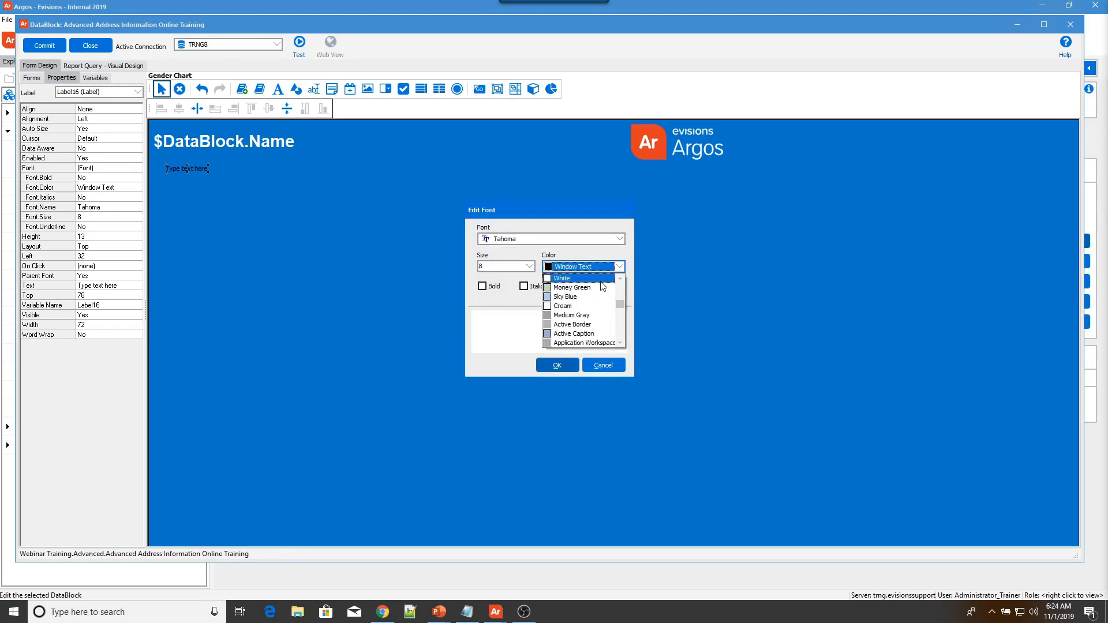
scroll(584, 316, down, 1)
scroll(584, 316, up, 1)
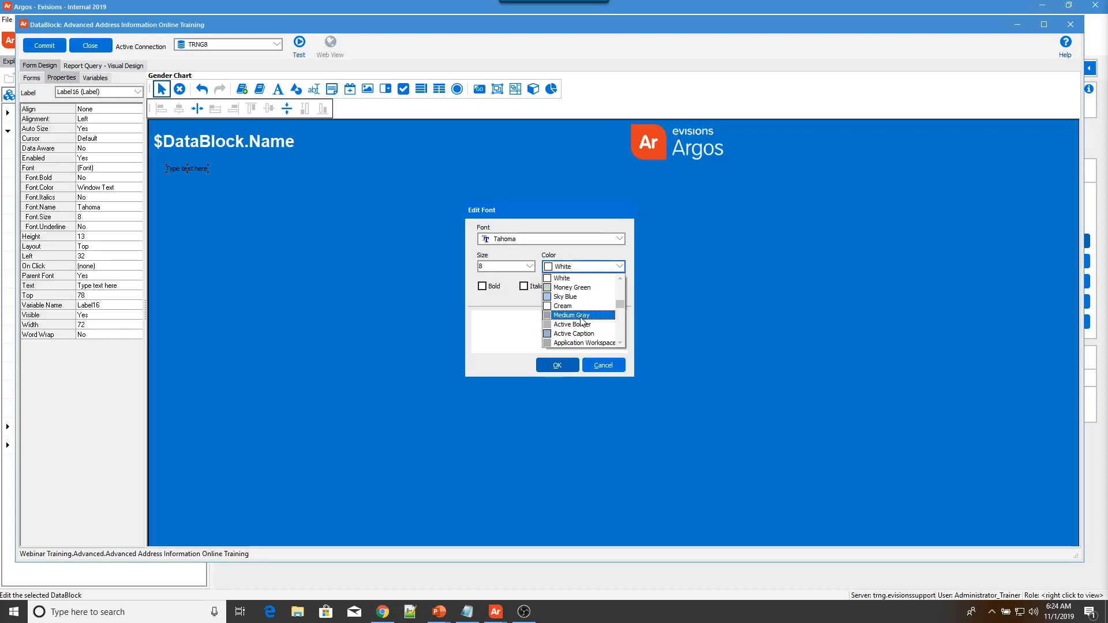
click(571, 278)
click(530, 266)
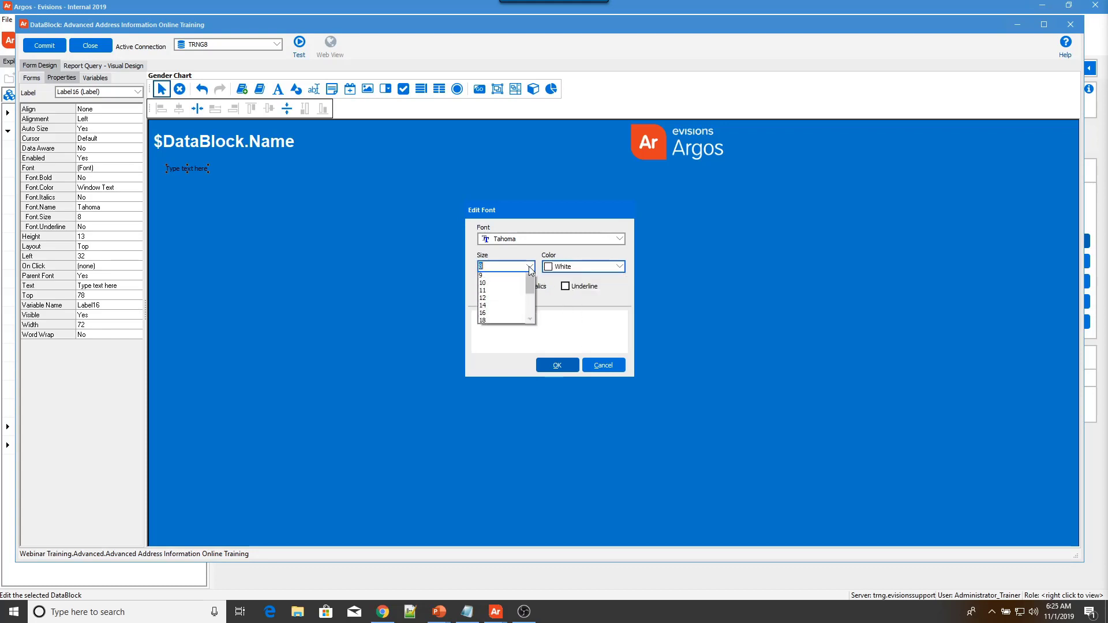
click(522, 312)
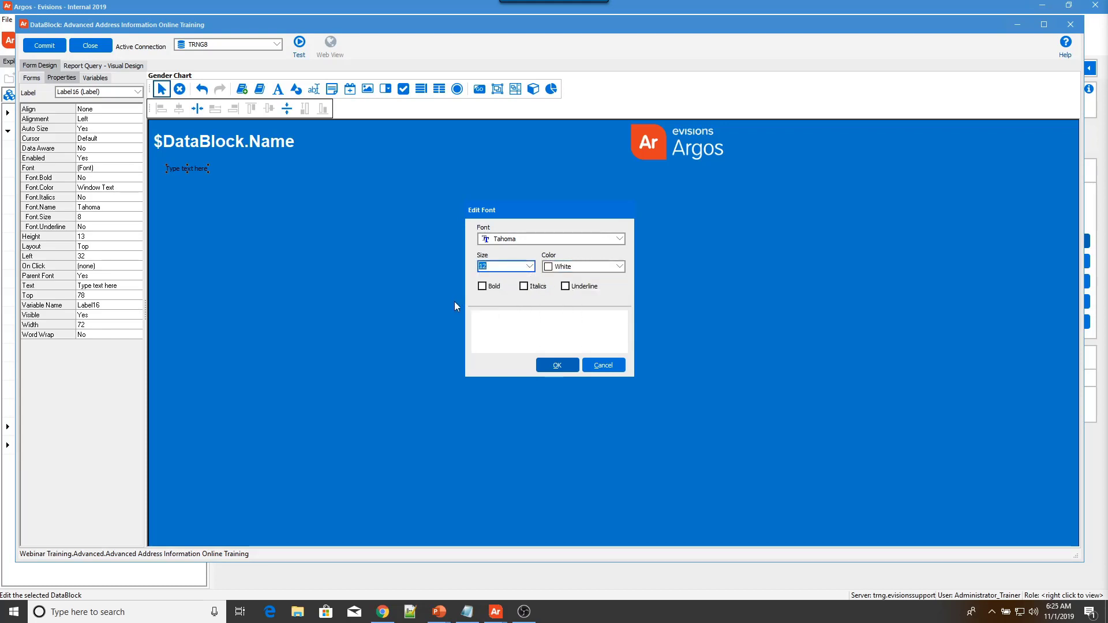
click(555, 366)
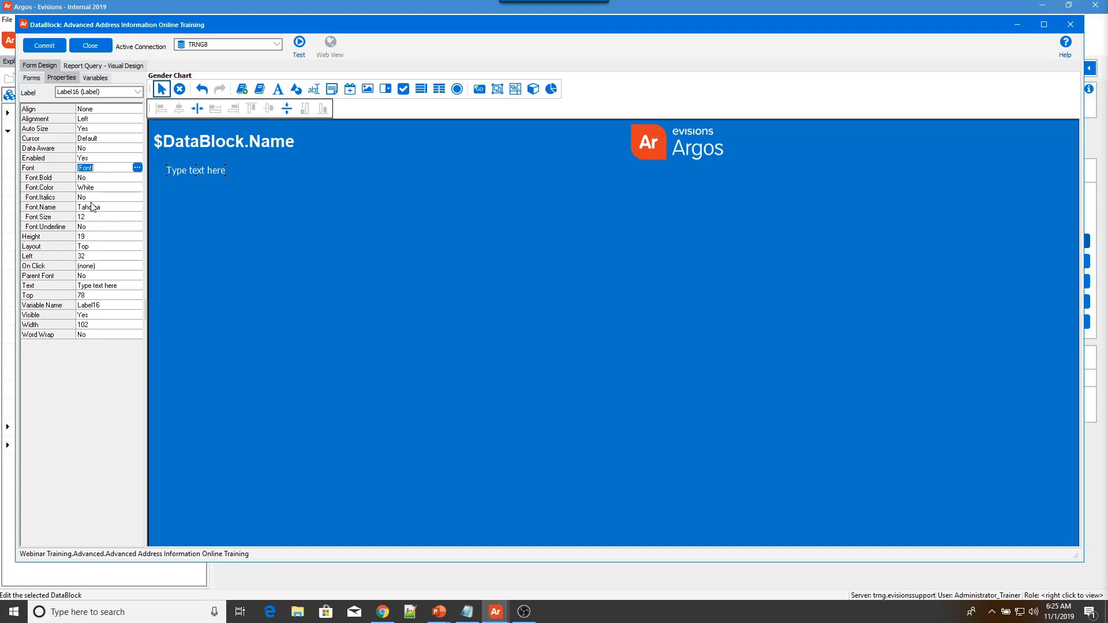
- Replace the new label's placeholder text with Main
click(113, 286)
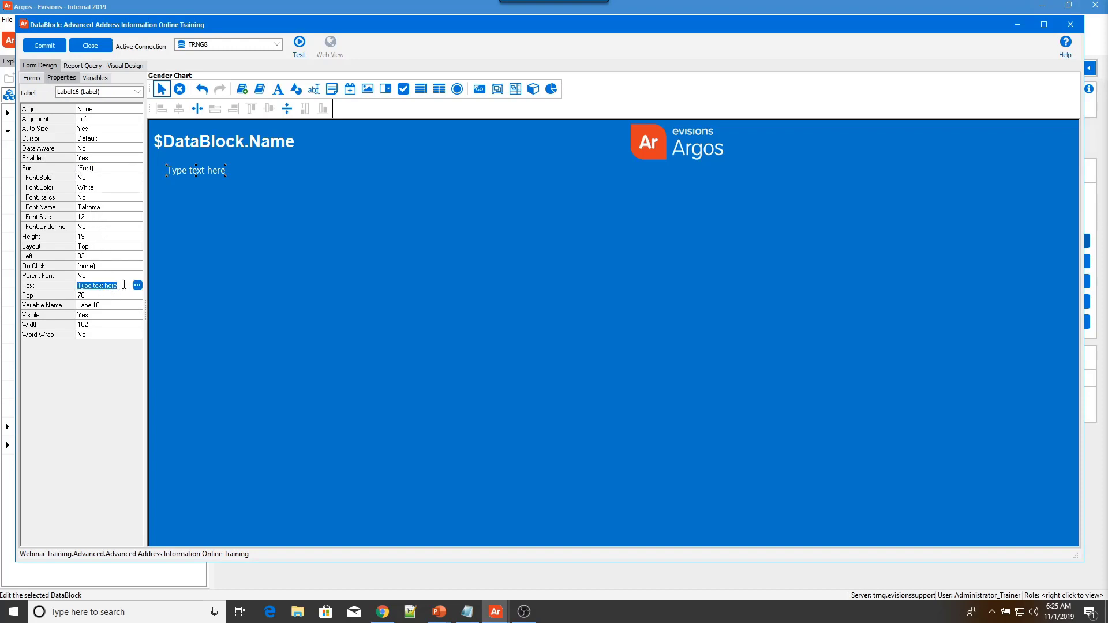
click(137, 285)
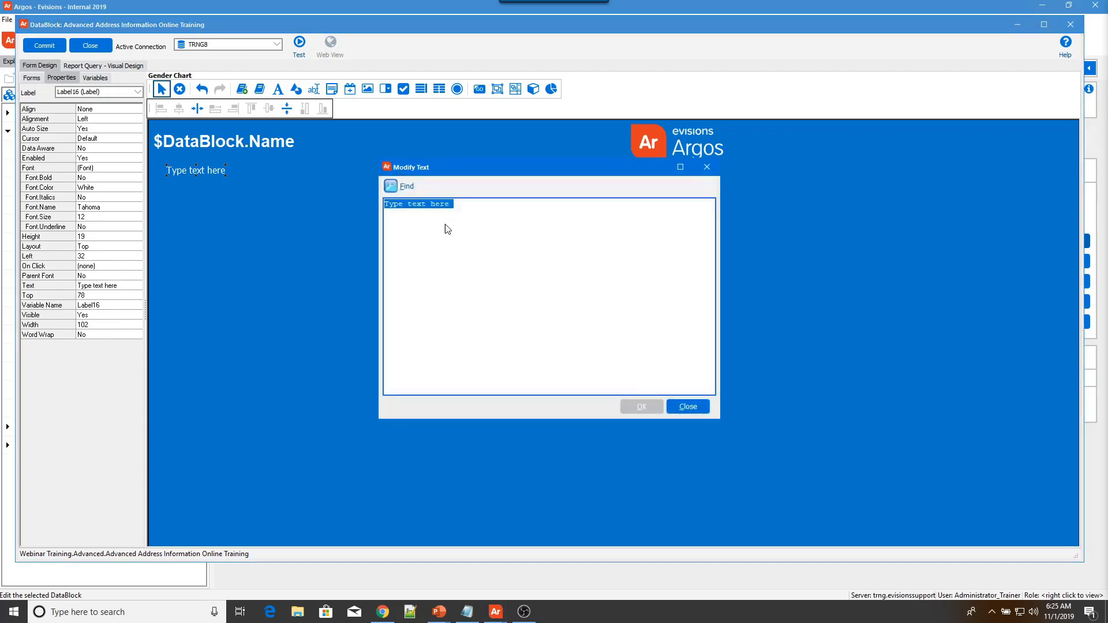
click(488, 212)
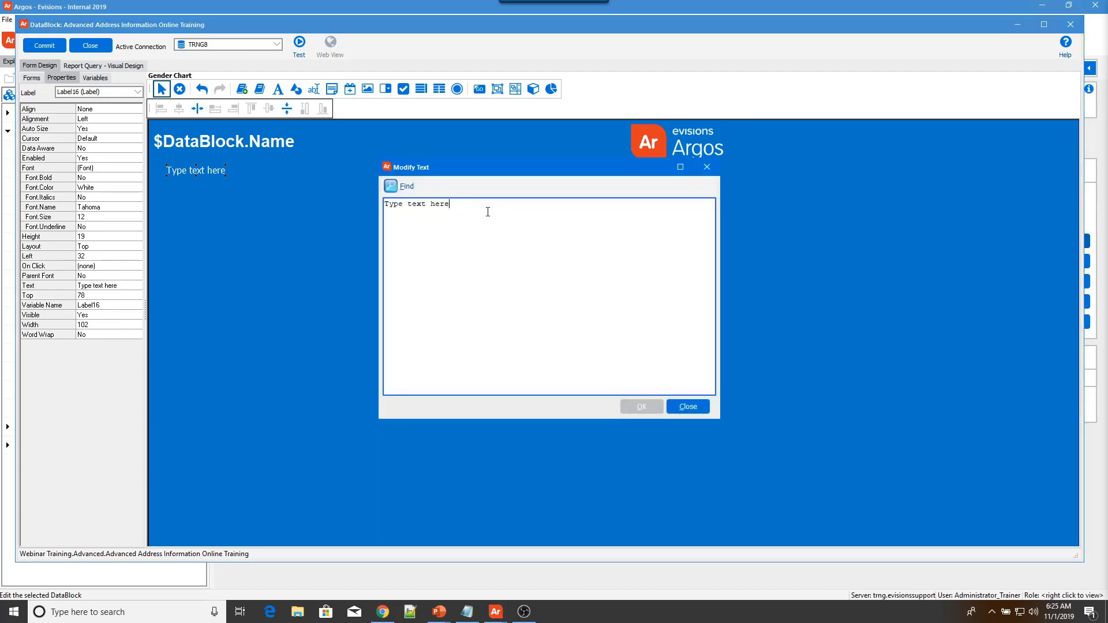
key(BackSpace)
key(BackSpace)
key(BackSpace)
key(BackSpace)
key(BackSpace)
key(BackSpace)
key(BackSpace)
key(BackSpace)
key(BackSpace)
key(BackSpace)
key(BackSpace)
key(BackSpace)
key(BackSpace)
key(BackSpace)
text(Main)
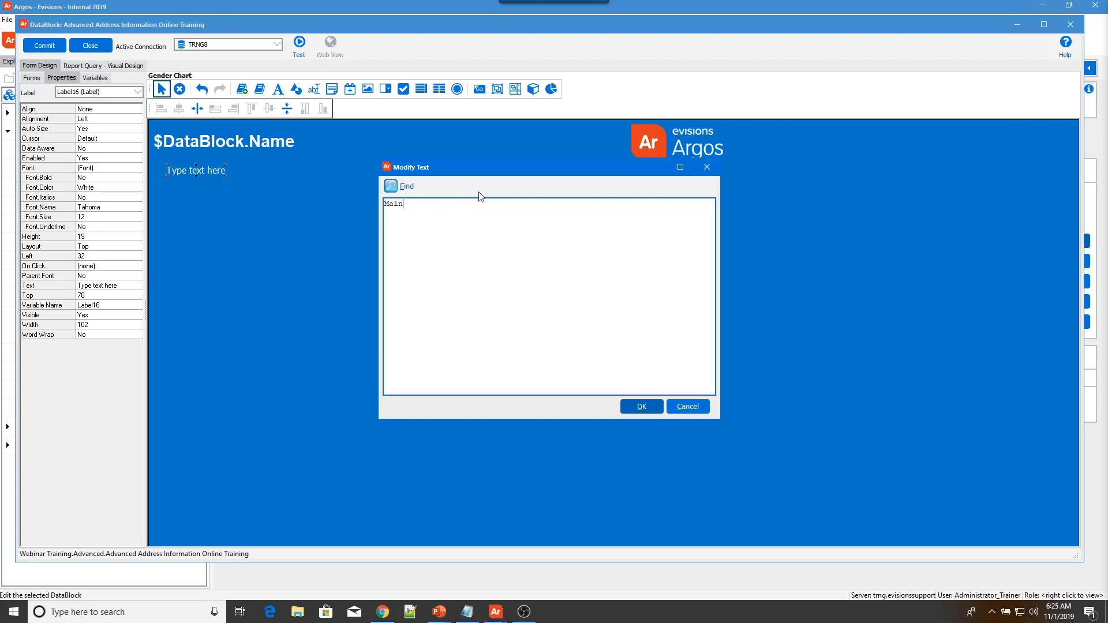
click(646, 411)
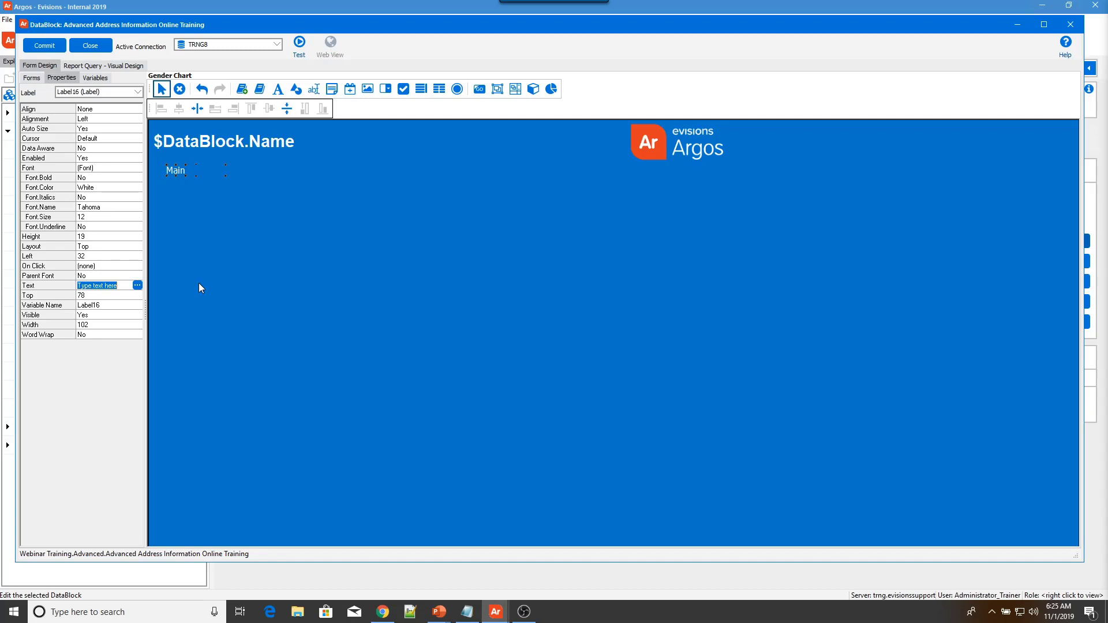
- Assign an Activate Form event to the Main label's On Click property, with Main as the form name
click(140, 269)
click(137, 266)
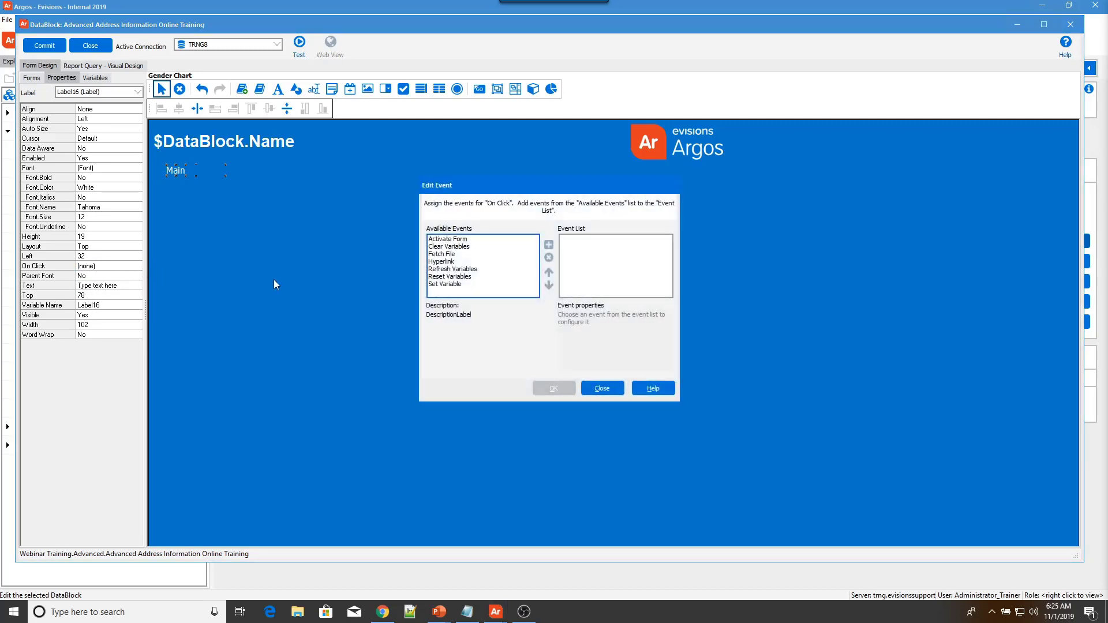
click(439, 239)
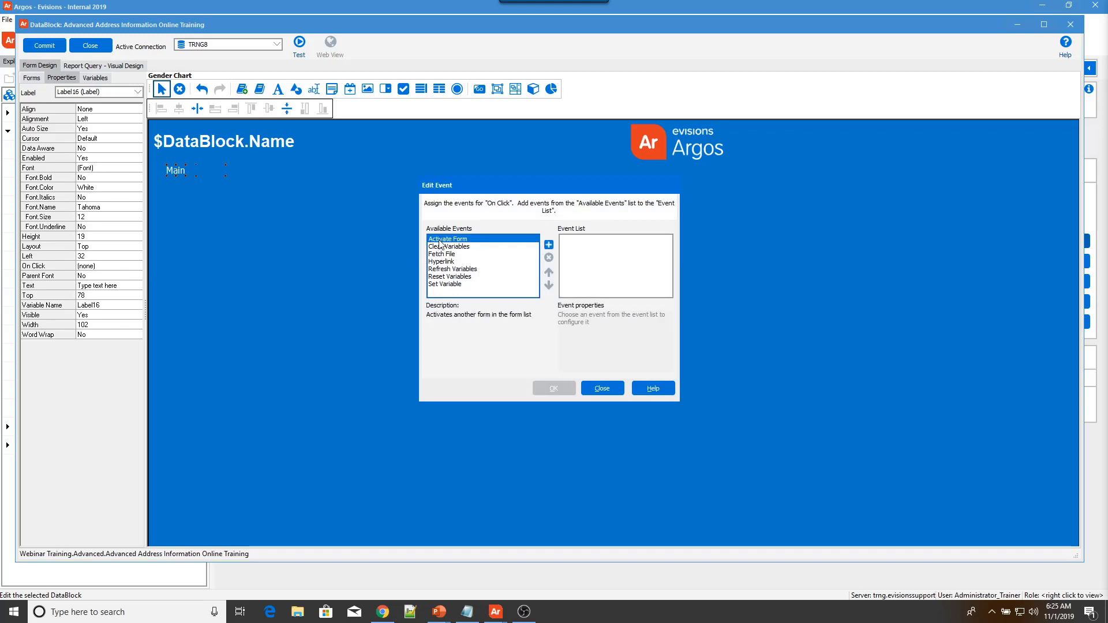
click(549, 245)
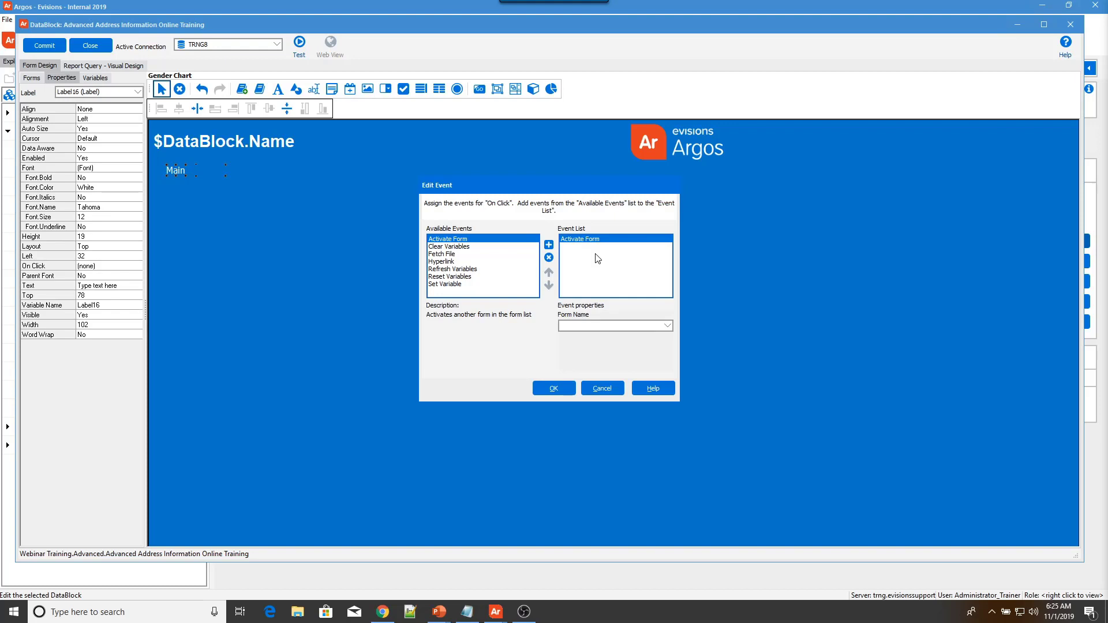
click(590, 326)
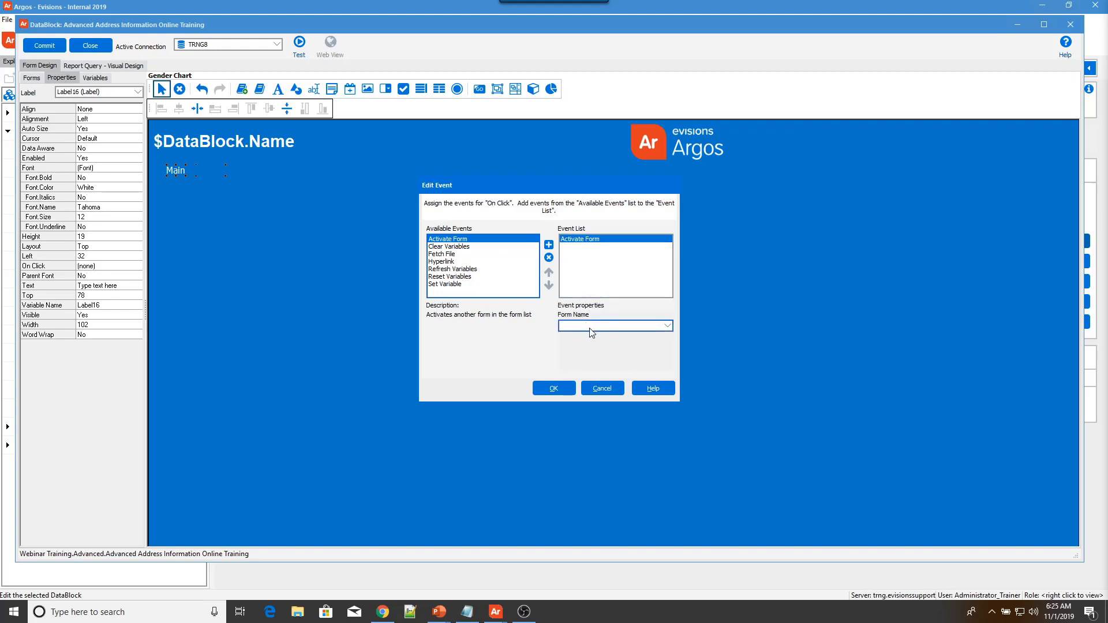
click(620, 327)
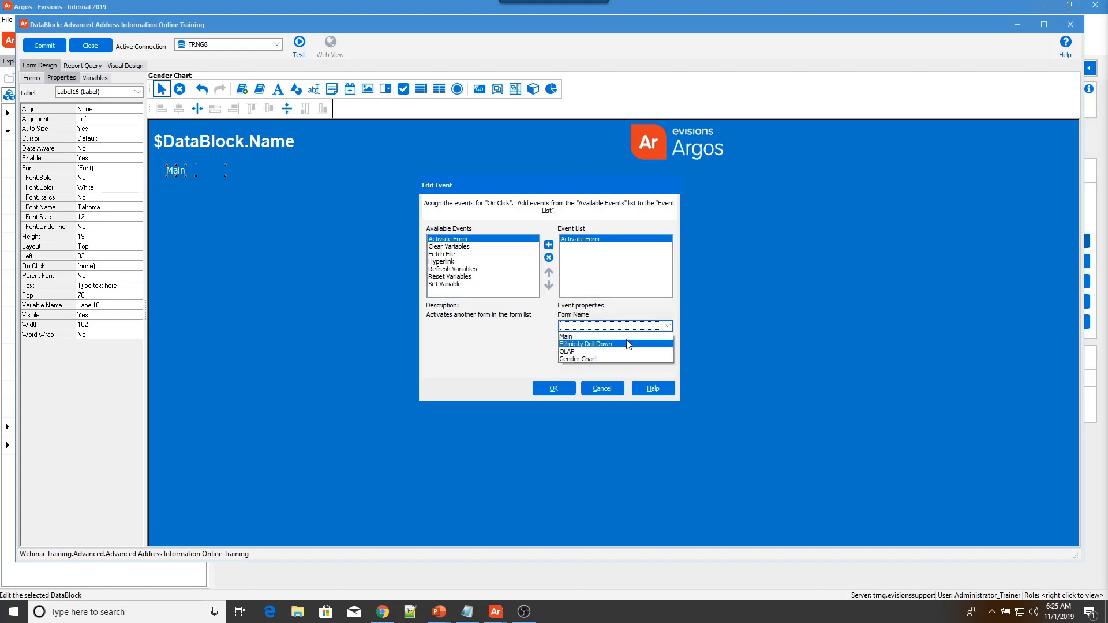
click(567, 336)
click(554, 391)
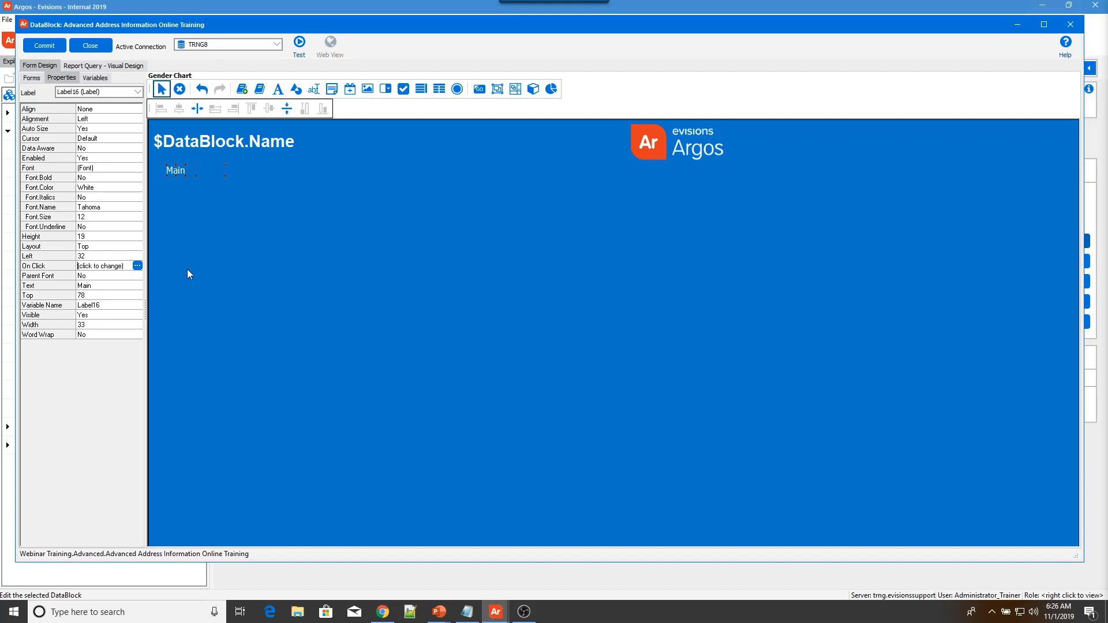
- Set the Main label's Cursor property to HandPoint
click(125, 138)
click(137, 138)
scroll(118, 173, down, 3)
scroll(116, 184, down, 2)
click(98, 196)
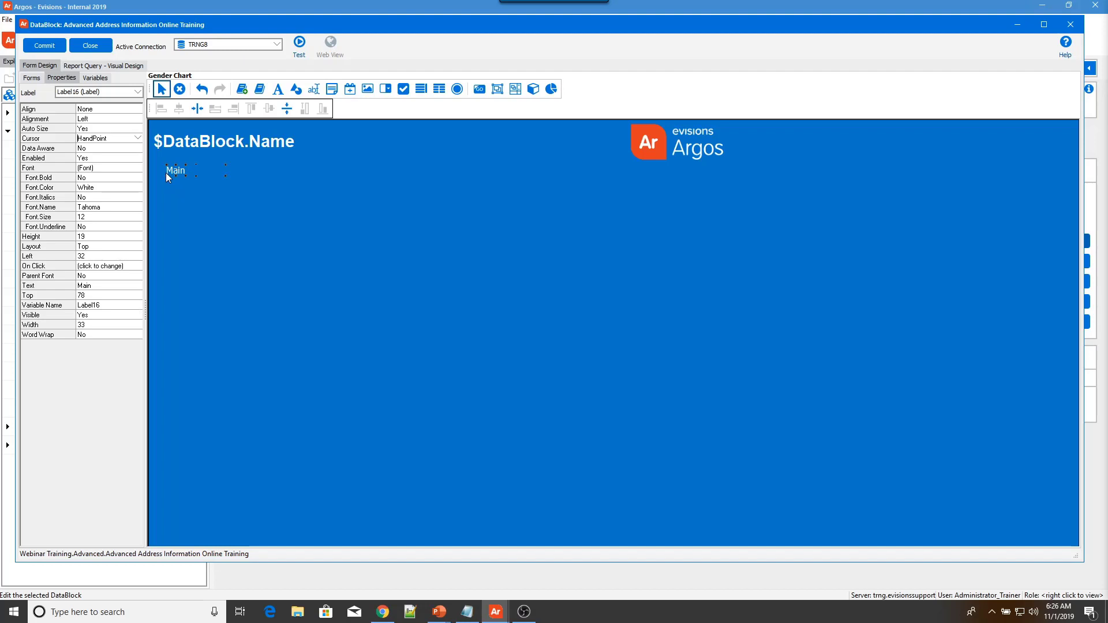
- Add another text label beside the Main label on the Gender Chart form and align it in the same row
click(278, 89)
click(245, 169)
drag(248, 170, 254, 173)
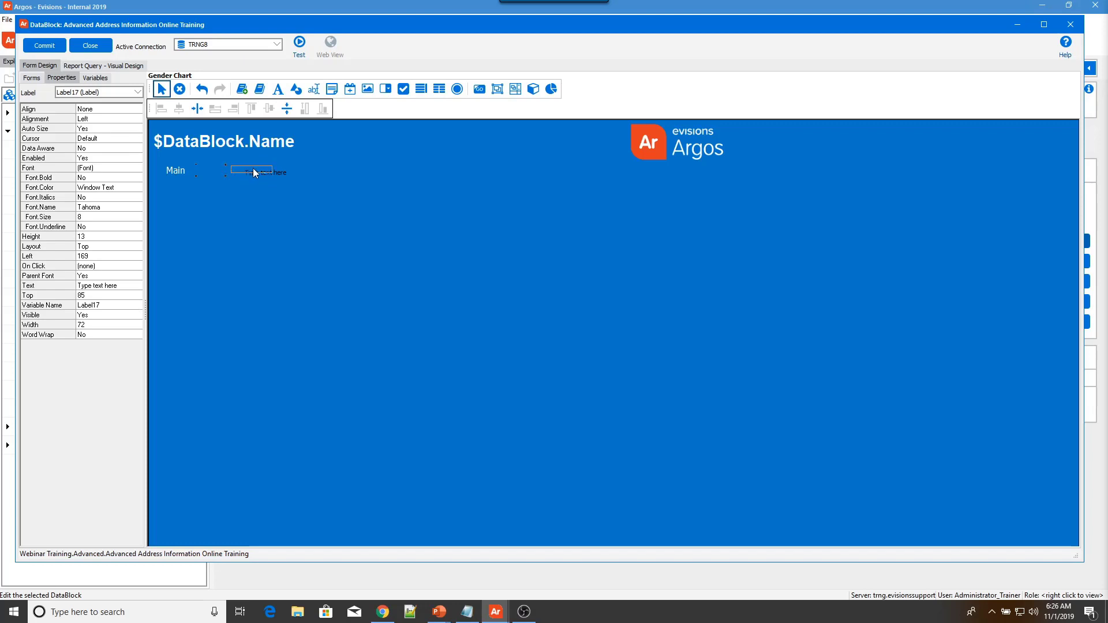
click(253, 220)
click(237, 172)
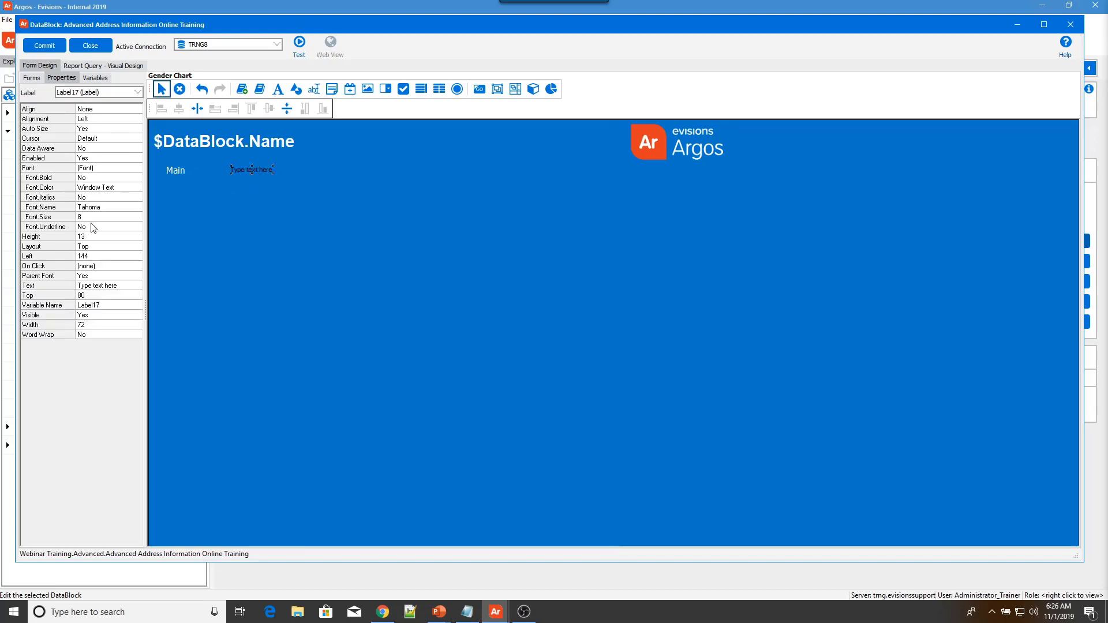
- Set the new label's font to white, size 12 and bold
click(108, 169)
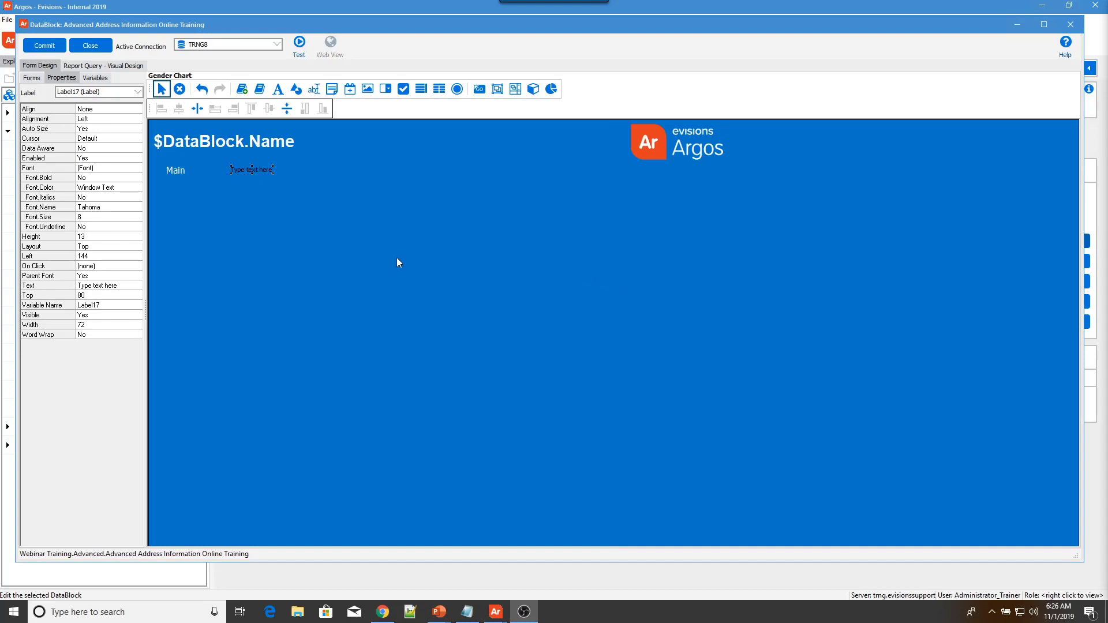
click(120, 167)
click(138, 168)
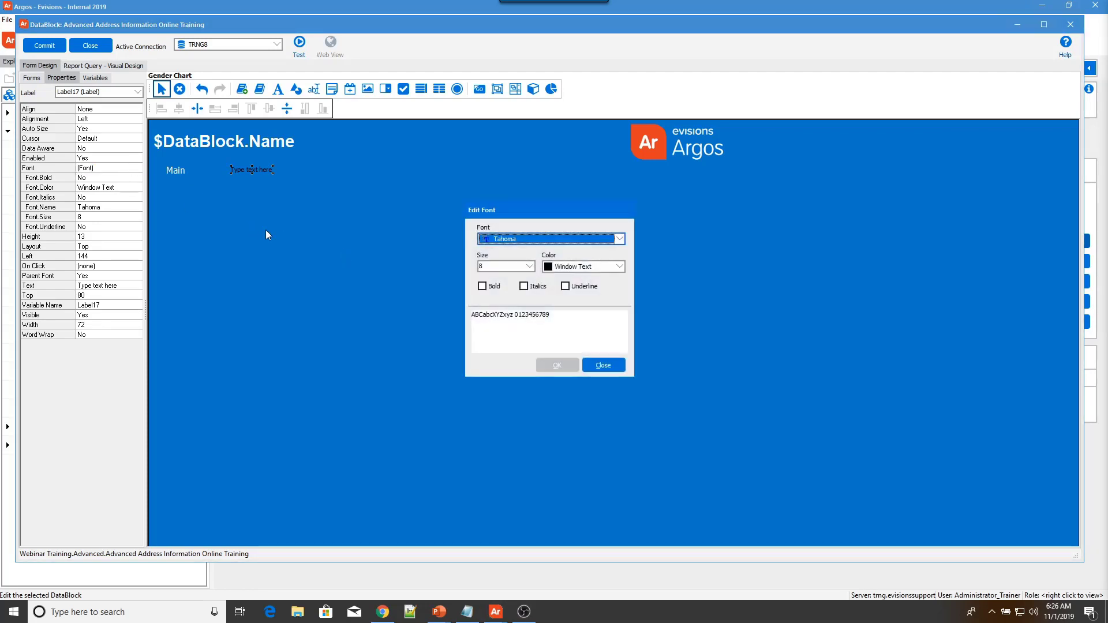
click(612, 267)
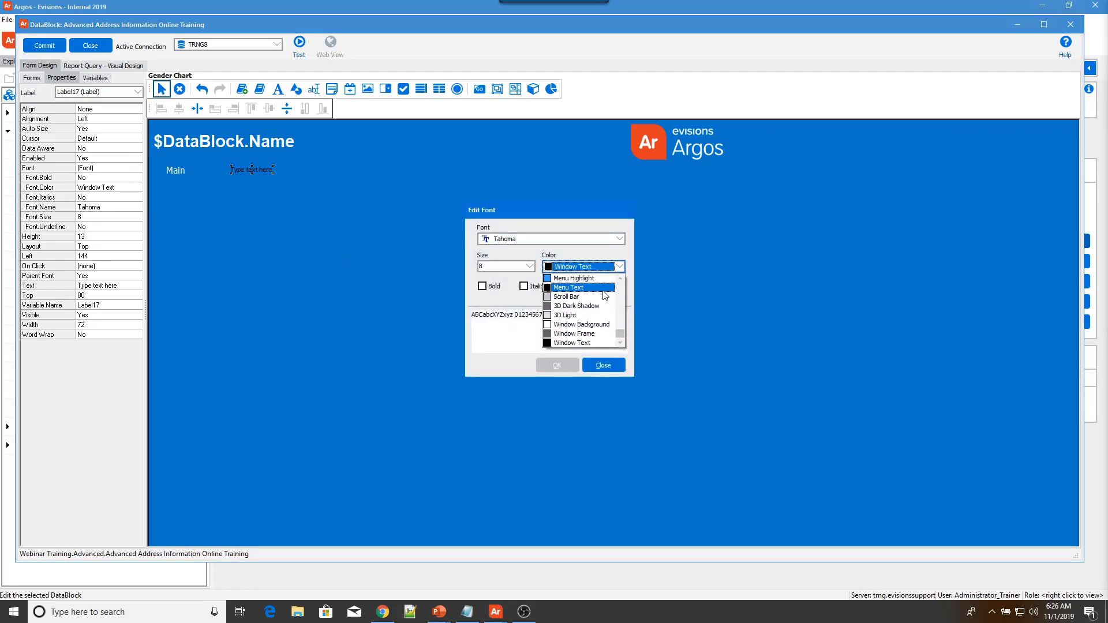
key(w)
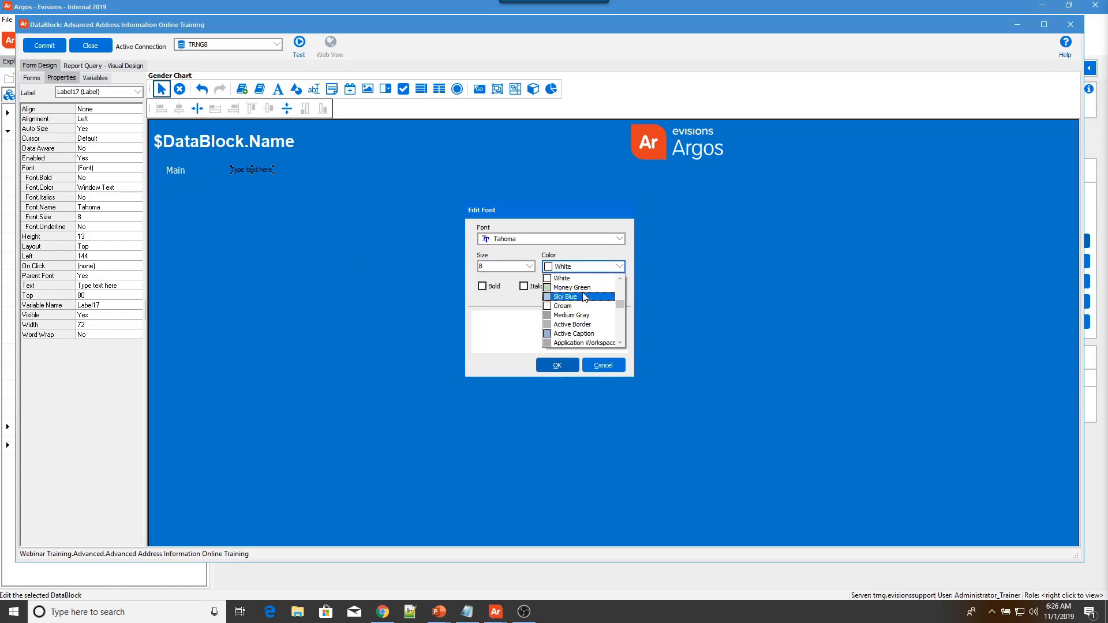
click(580, 280)
click(530, 266)
click(531, 266)
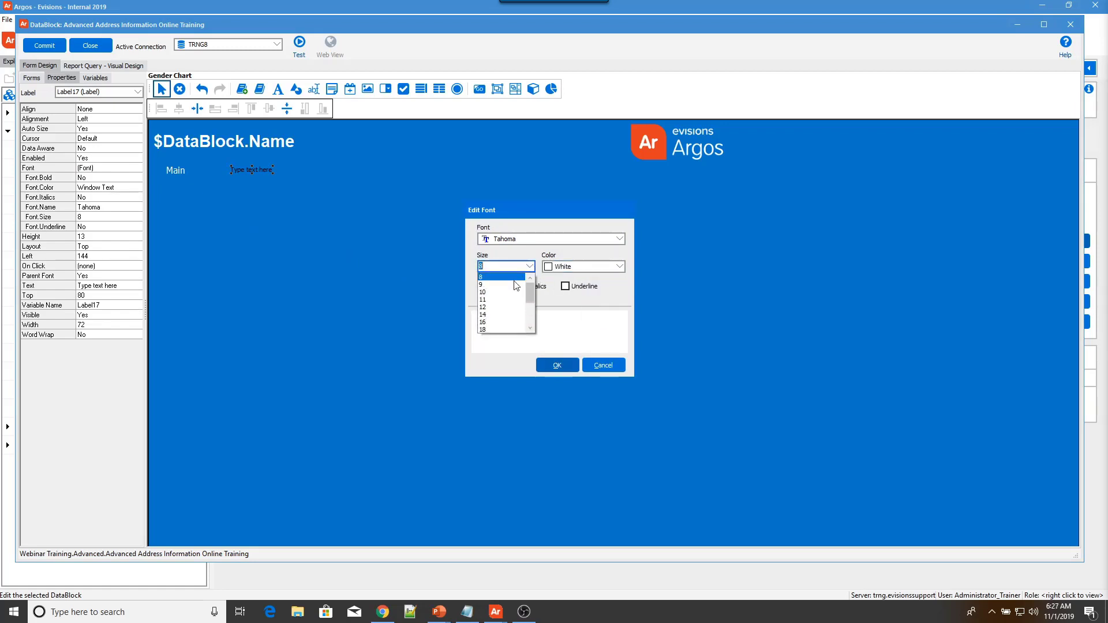
click(514, 310)
click(494, 287)
click(556, 366)
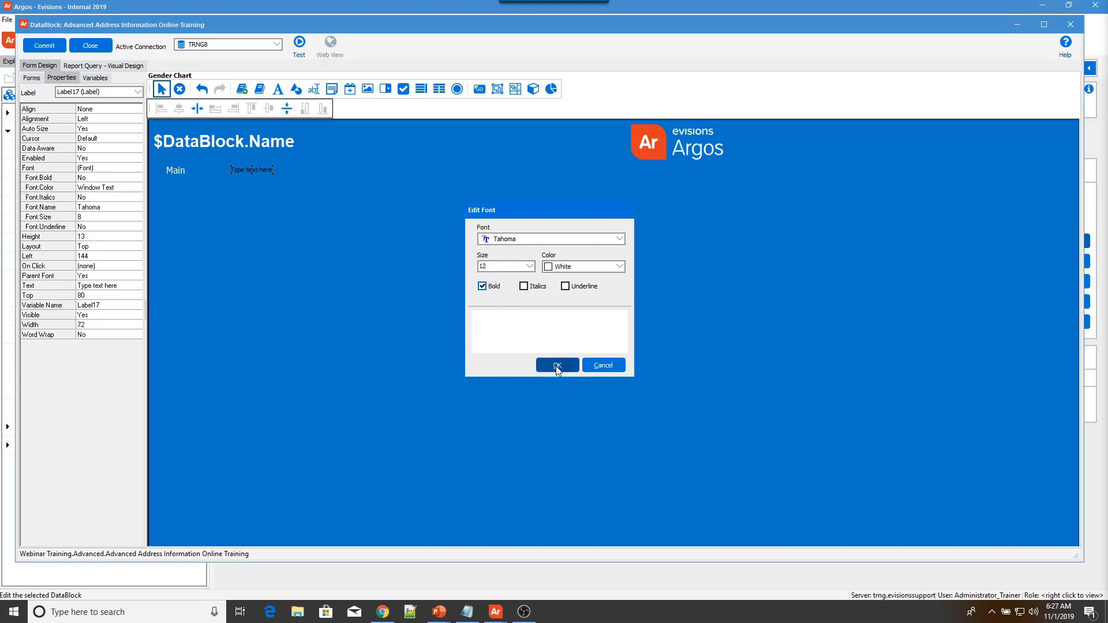
- Replace the new label's placeholder text with Gender Chart and move the label closer to the Main label
click(98, 285)
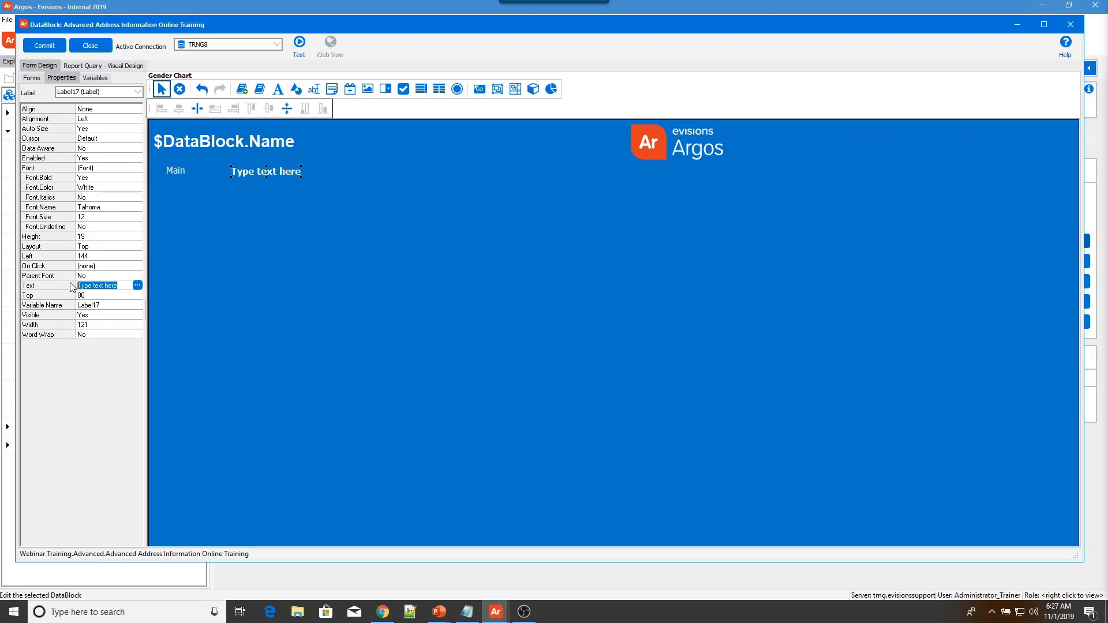
text(Dend)
key(BackSpace)
key(BackSpace)
text(Gender)
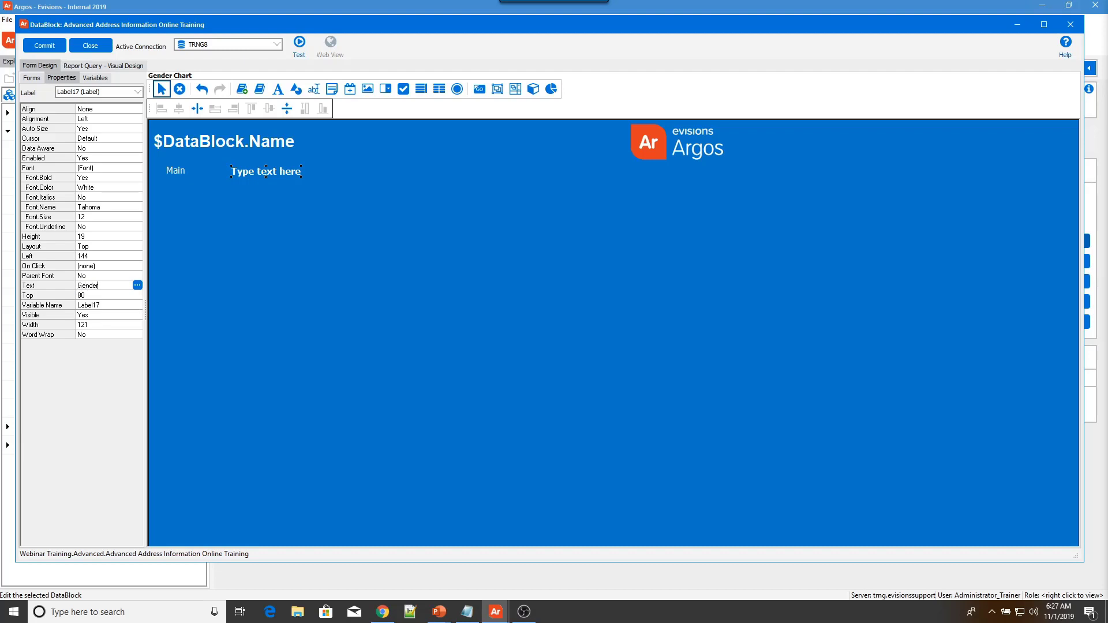
text( Chart)
click(286, 416)
drag(259, 173, 228, 172)
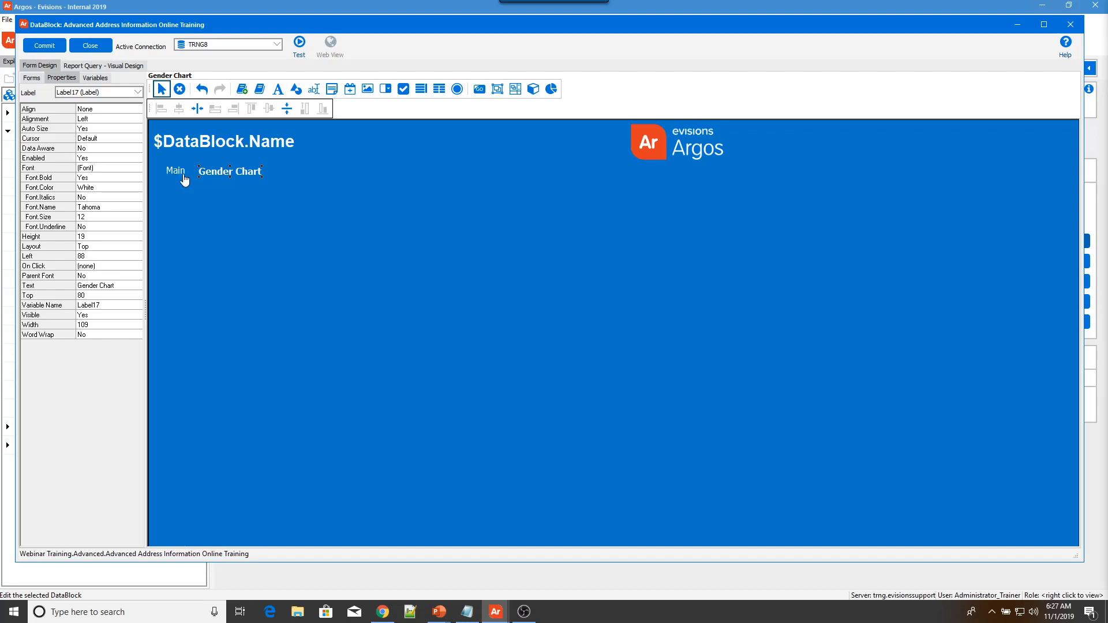
- Test the DataBlock by following the Gender Chart label from the Main form, return to Main and close the test
click(298, 44)
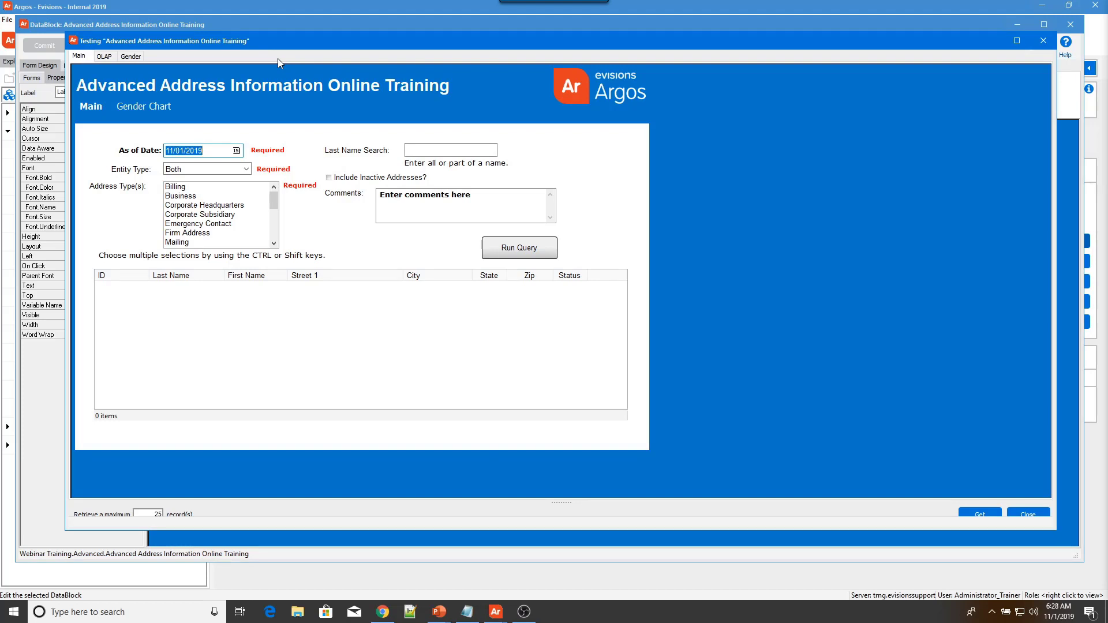
click(153, 107)
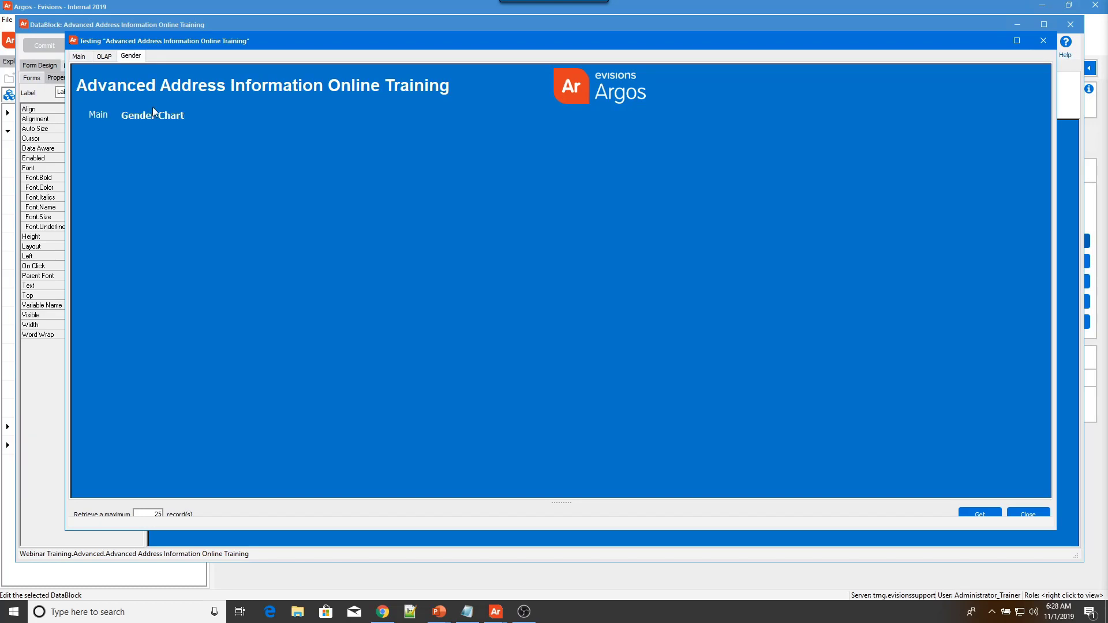
click(81, 56)
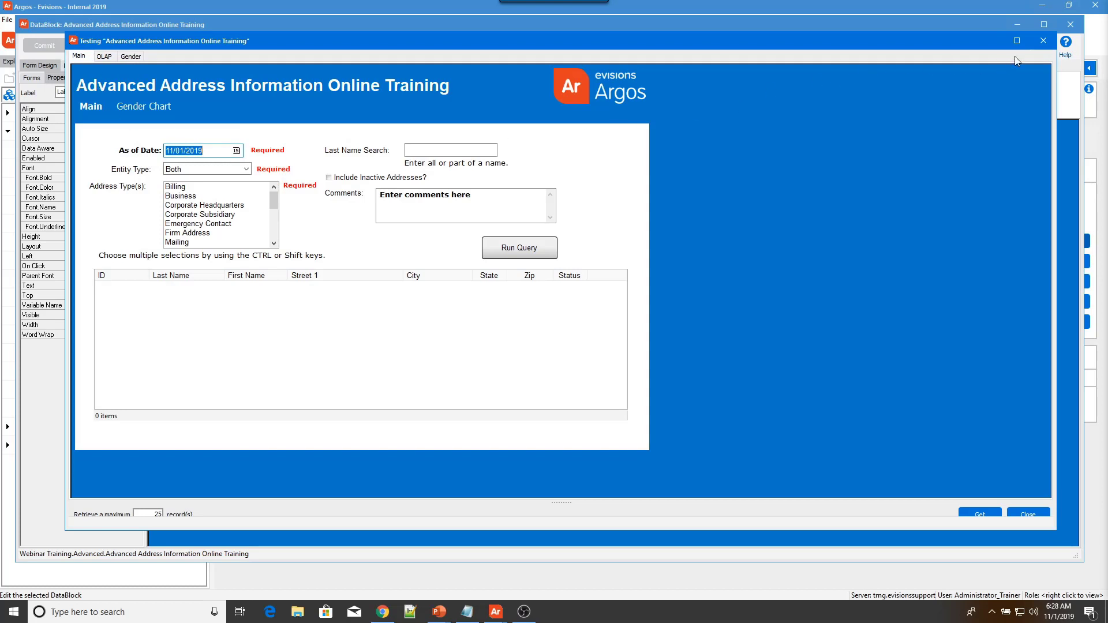
click(1043, 40)
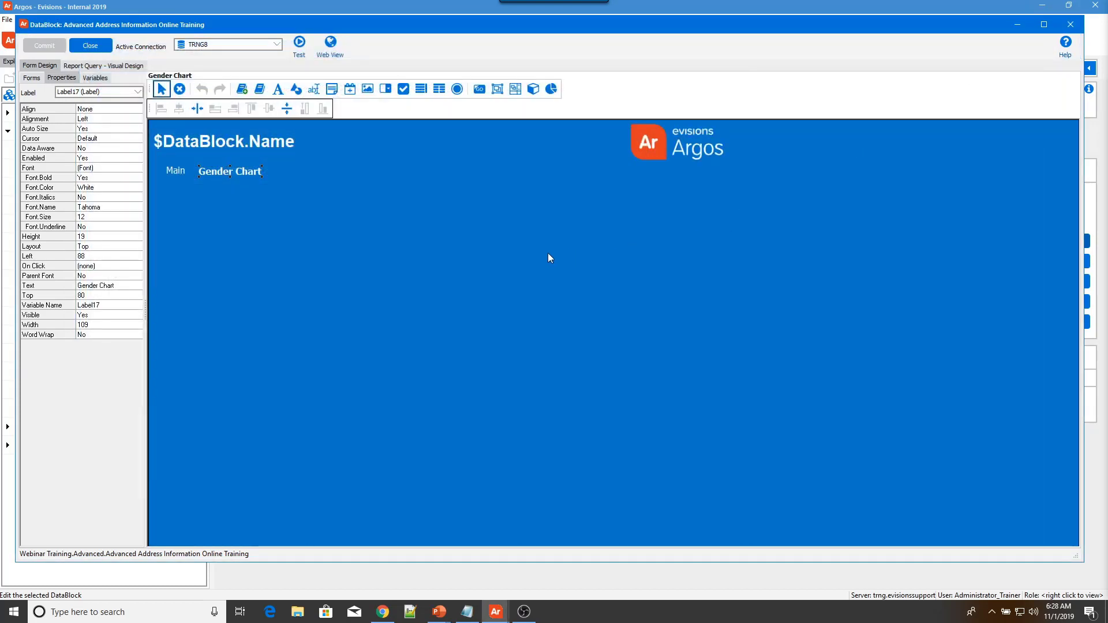
click(352, 271)
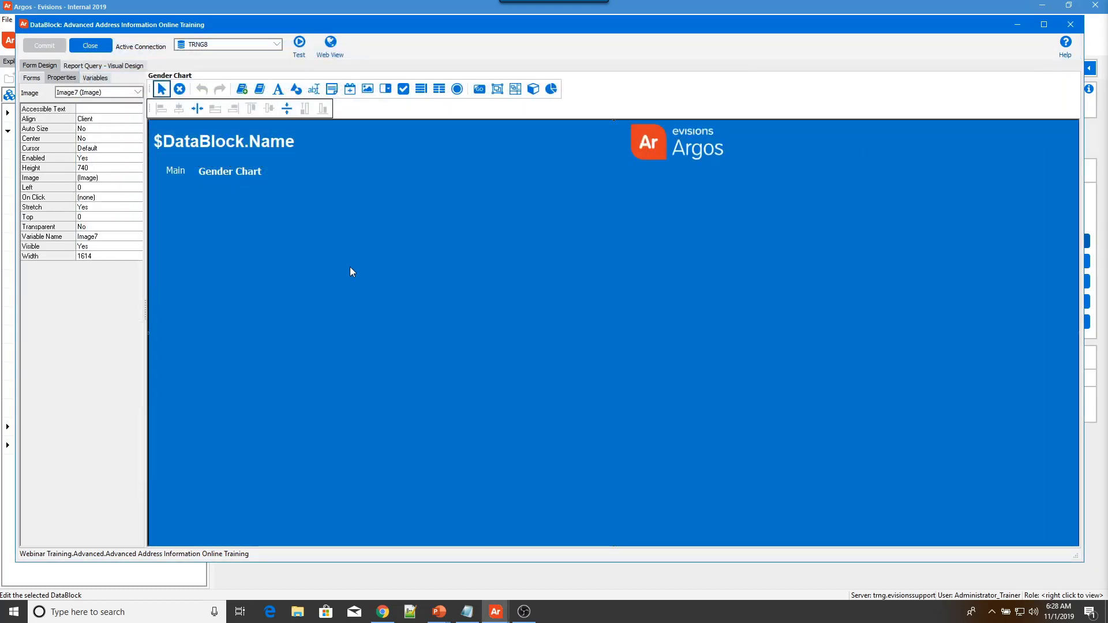
click(32, 77)
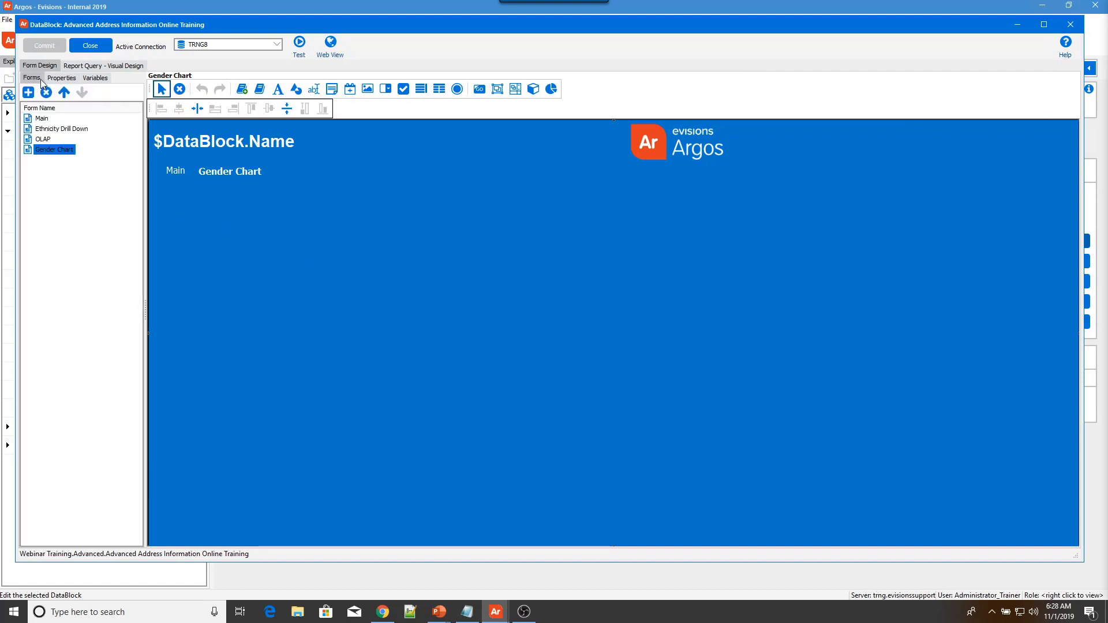
click(53, 151)
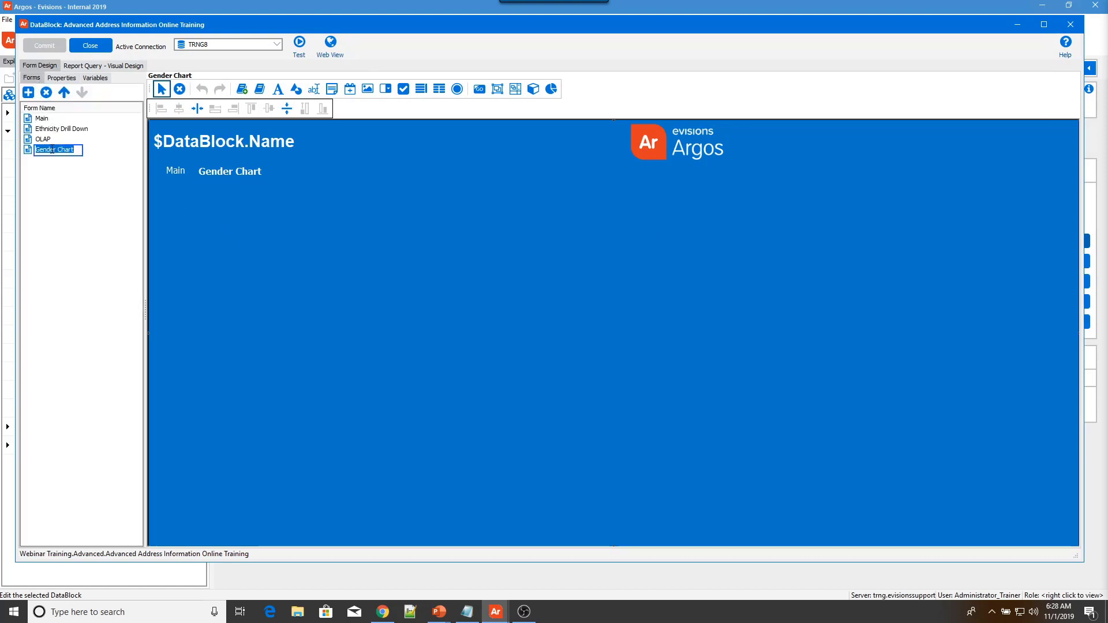
click(329, 223)
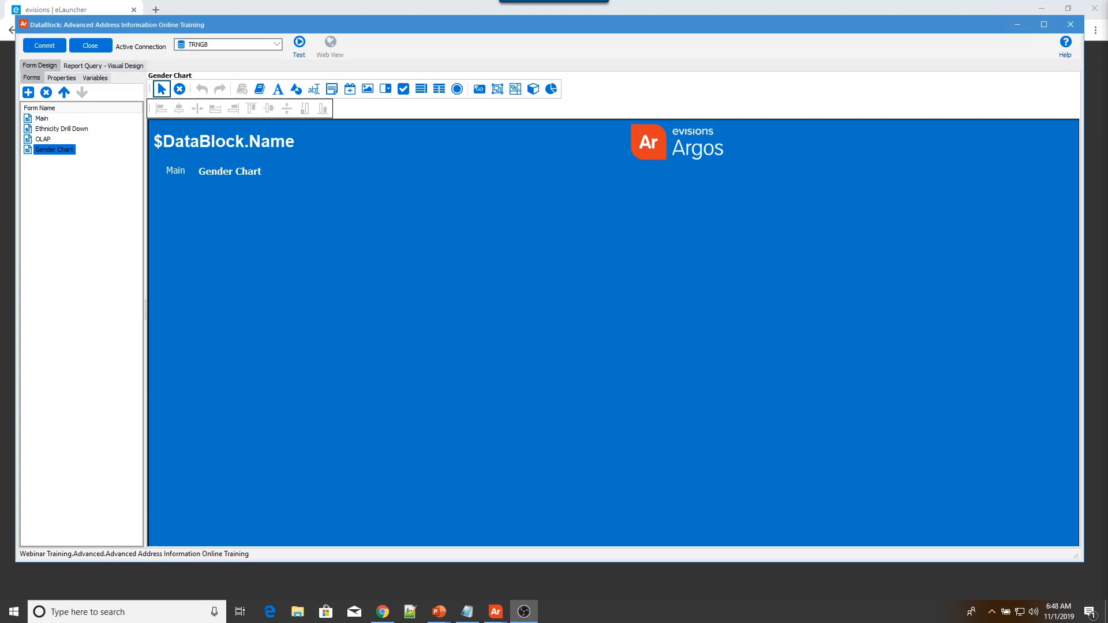
- Add a new variable based on an SQL statement and briefly open its visual query builder
click(95, 78)
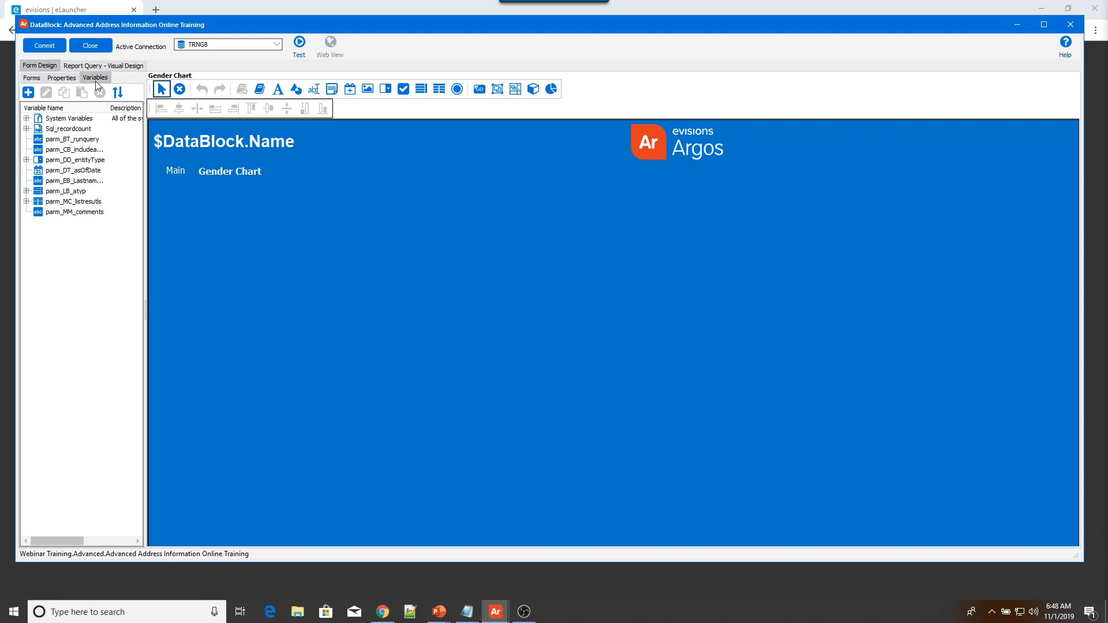
click(29, 93)
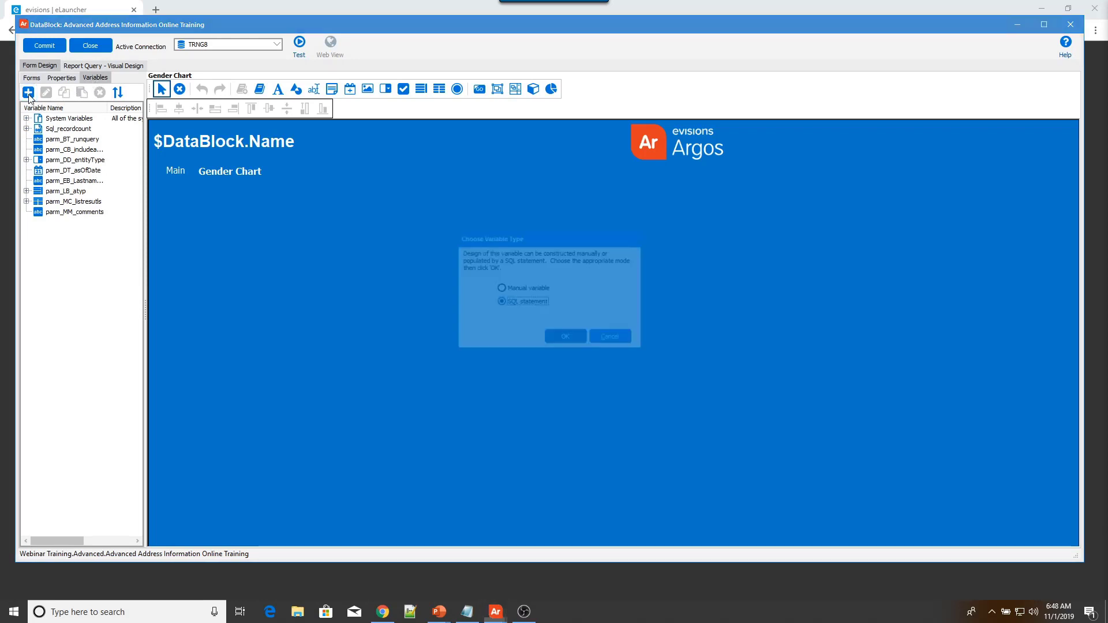
click(560, 339)
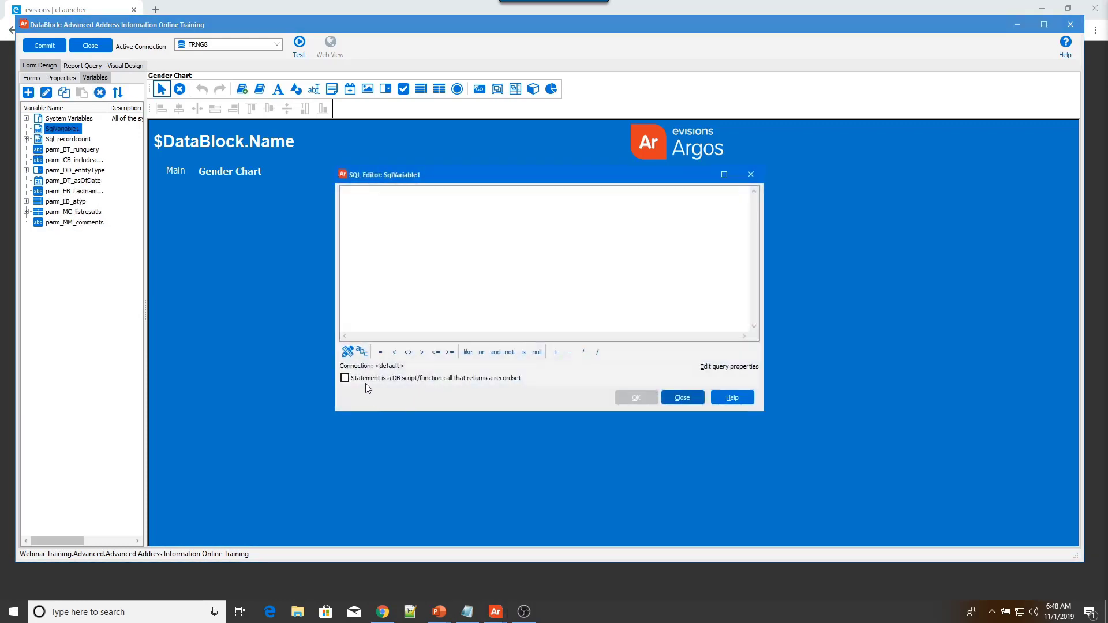
click(348, 352)
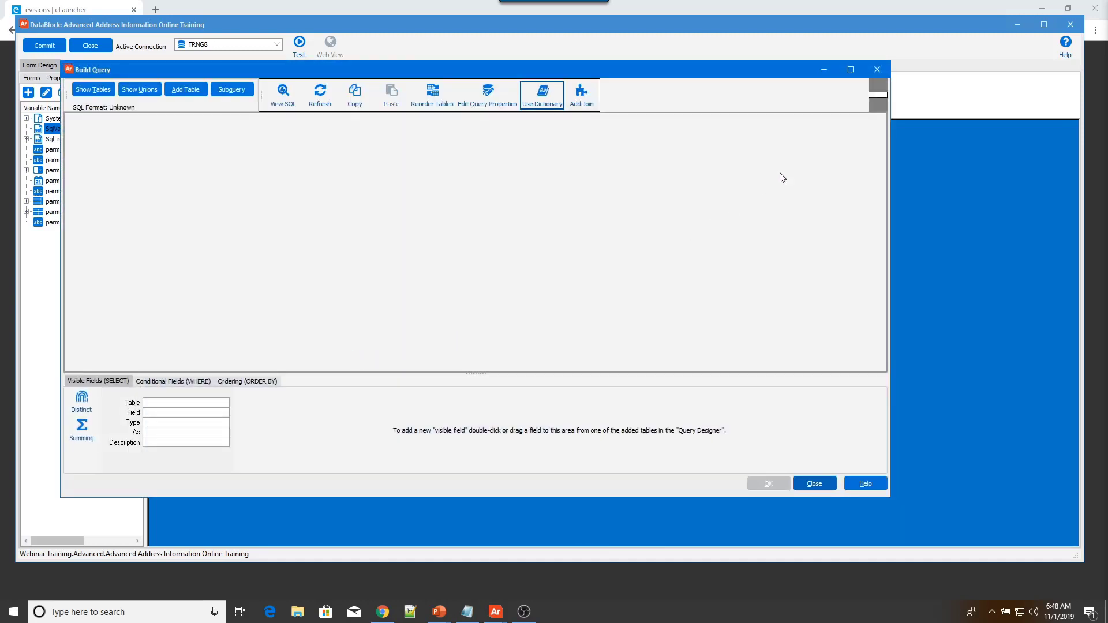
click(877, 70)
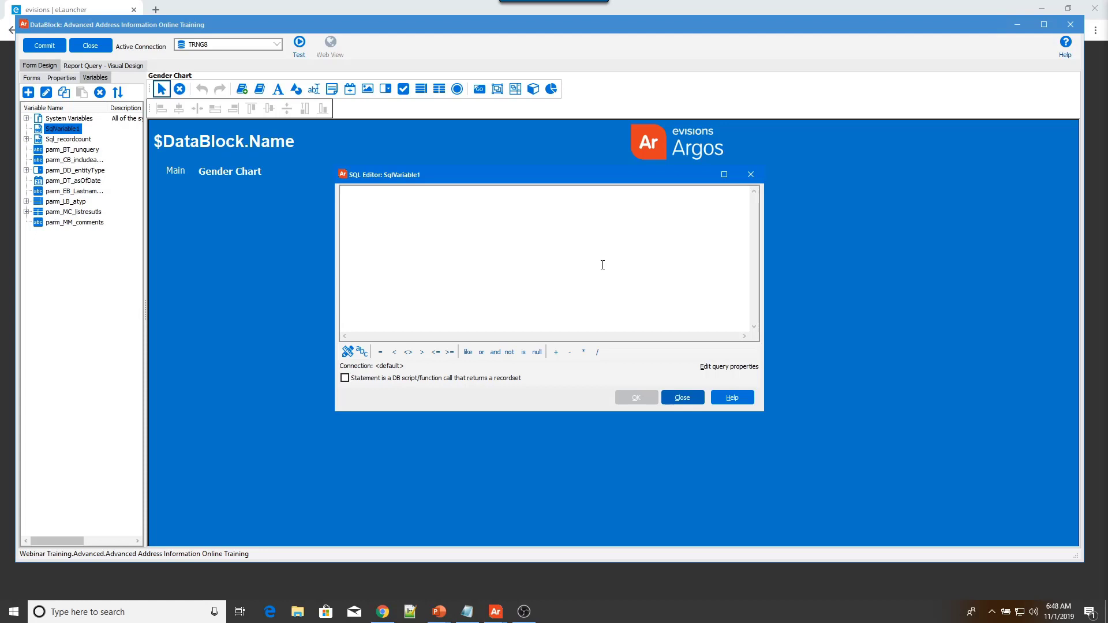
- Enter an SQL query counting SPBPERS.SPBPERS_SEX from SATURN.SPBPERS, grouped by its decoded value ('M' Male, 'F' Female, otherwise Unknown), and validate it
click(510, 277)
text(Select Count(SPBPERS.SPBPERS_SEX) Count, decode(SPBPERS.SPBPERS_SEX, 'M', 'Male', 'F', 'Female', 'Unknown') Gender FROM SATURN.SPBPERS SPBPERS GROUP BY decode(SPBPERS.SPBPERS_SEX, 'M', 'Male', 'F', 'Female', 'Unknown'))
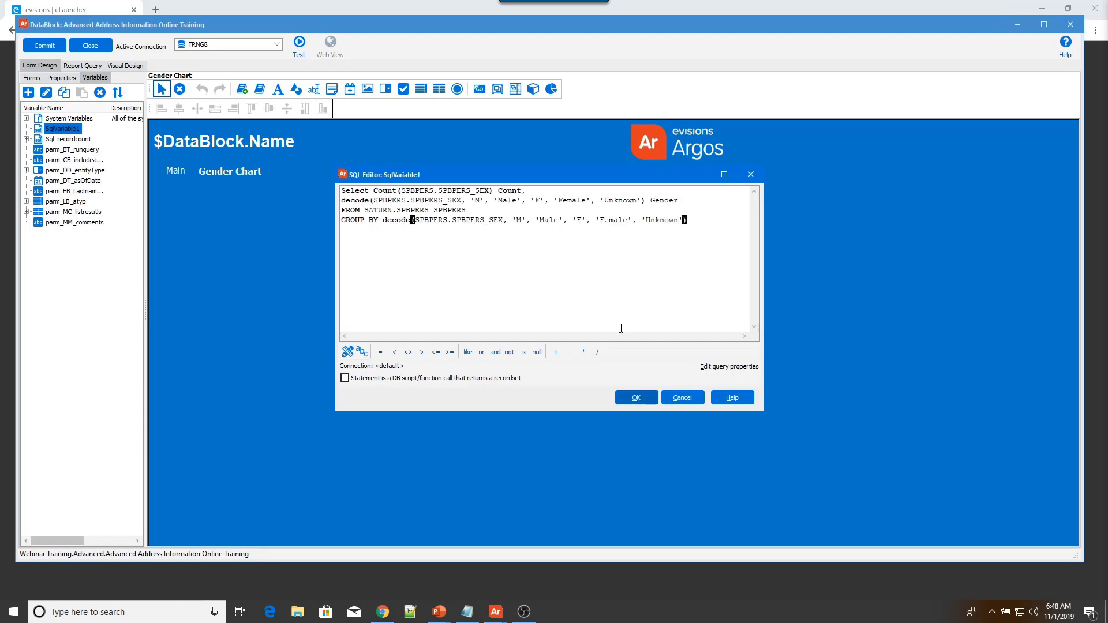
click(636, 278)
click(636, 398)
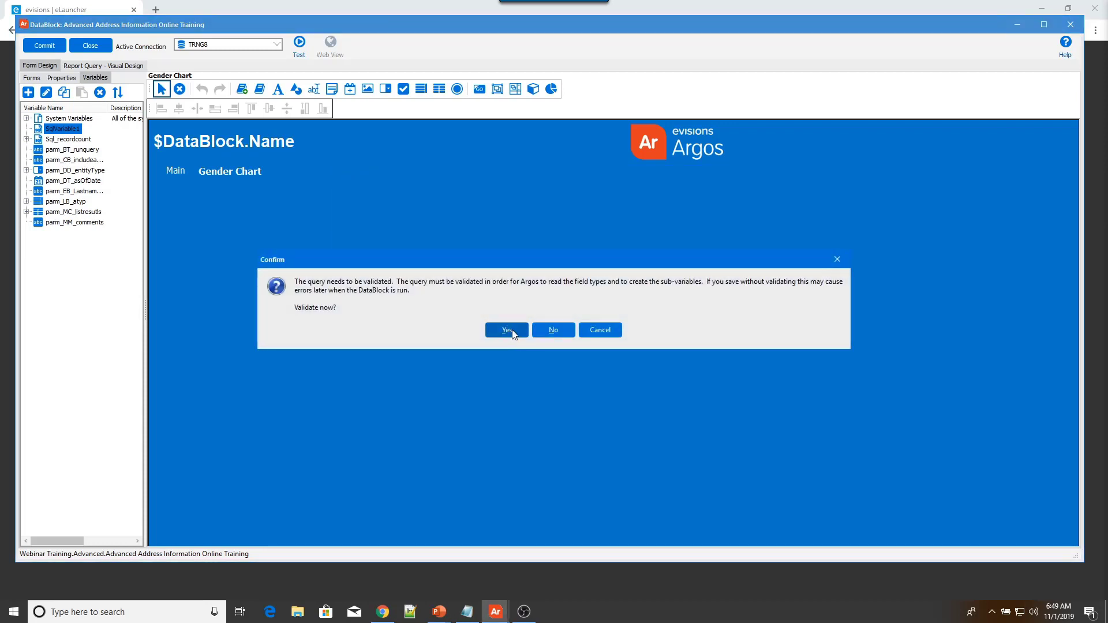
click(507, 330)
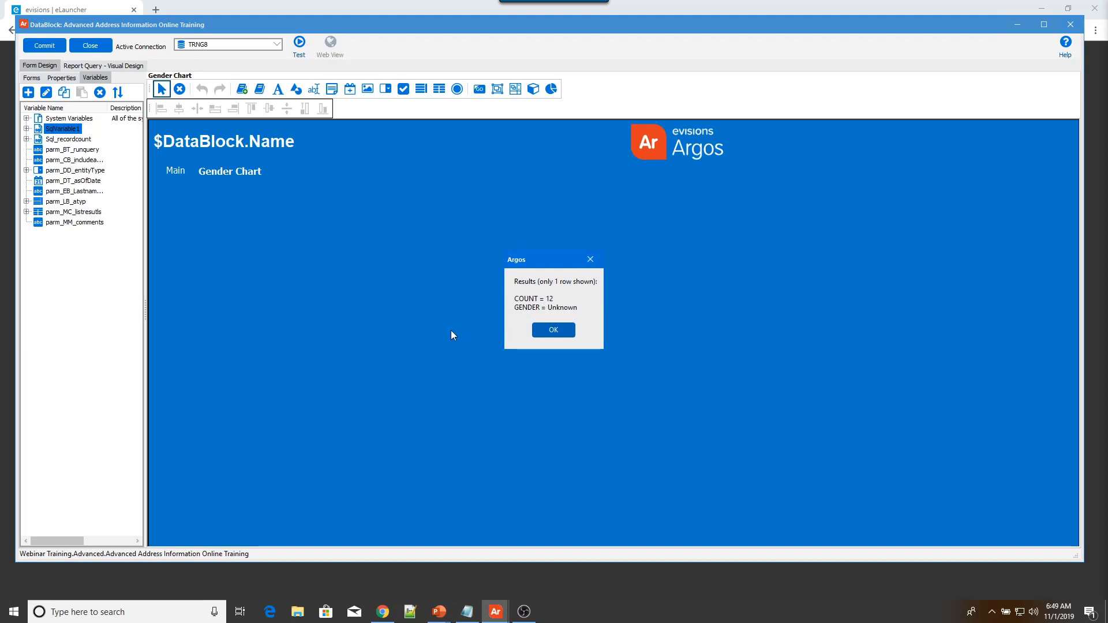
click(68, 129)
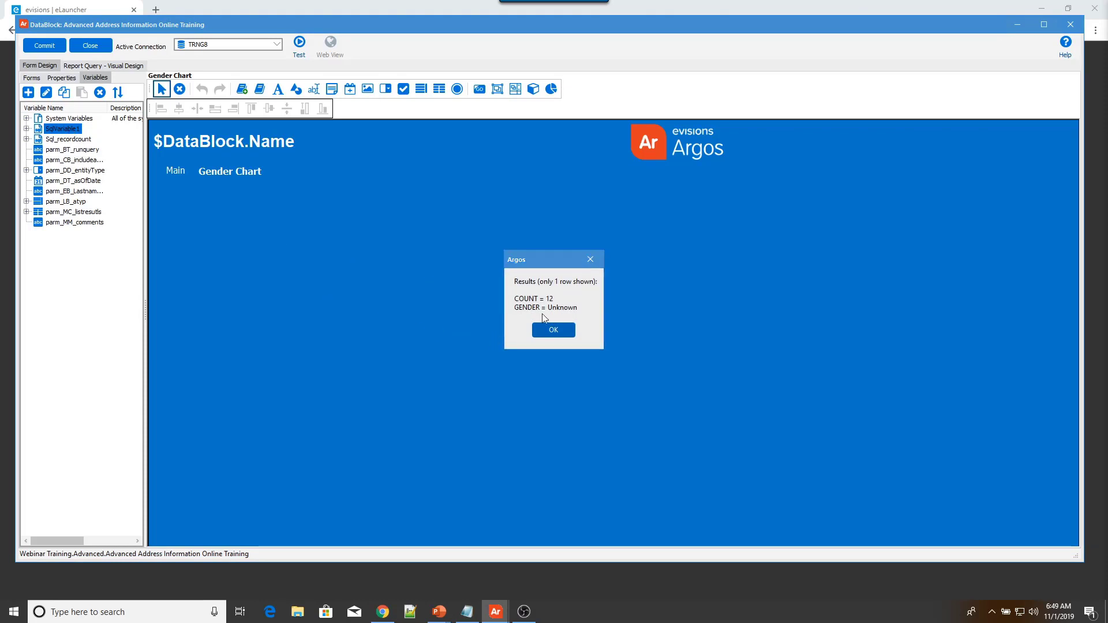
click(574, 331)
- Rename the new SQL variable as GenderCount
click(74, 133)
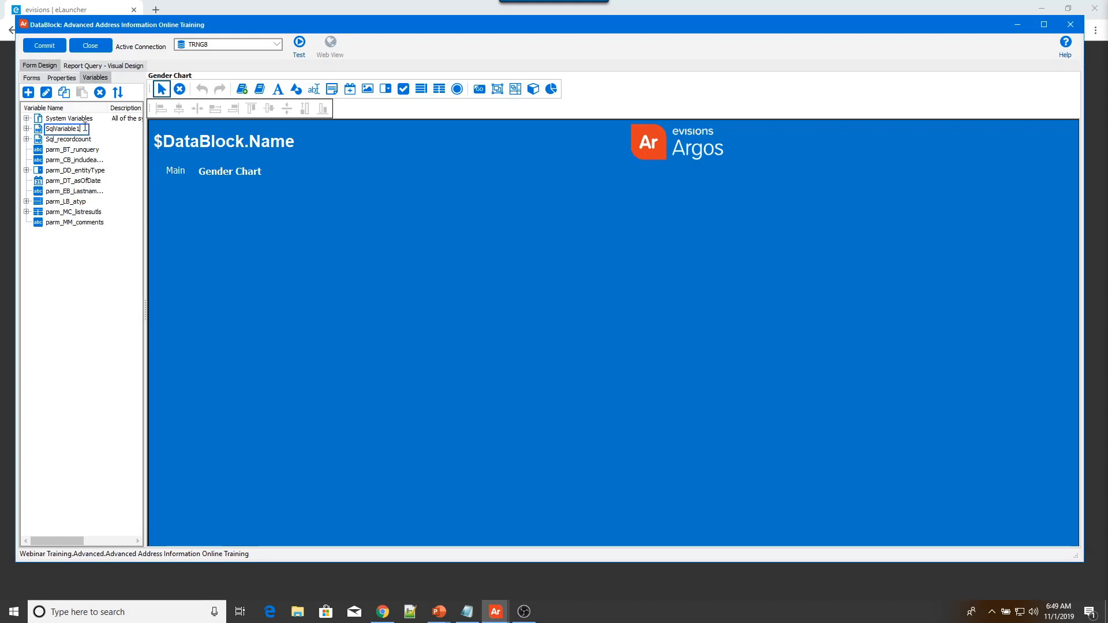
key(BackSpace)
key(BackSpace)
key(BackSpace)
key(BackSpace)
key(BackSpace)
key(BackSpace)
key(BackSpace)
key(BackSpace)
key(BackSpace)
key(BackSpace)
key(BackSpace)
key(BackSpace)
text(Ge)
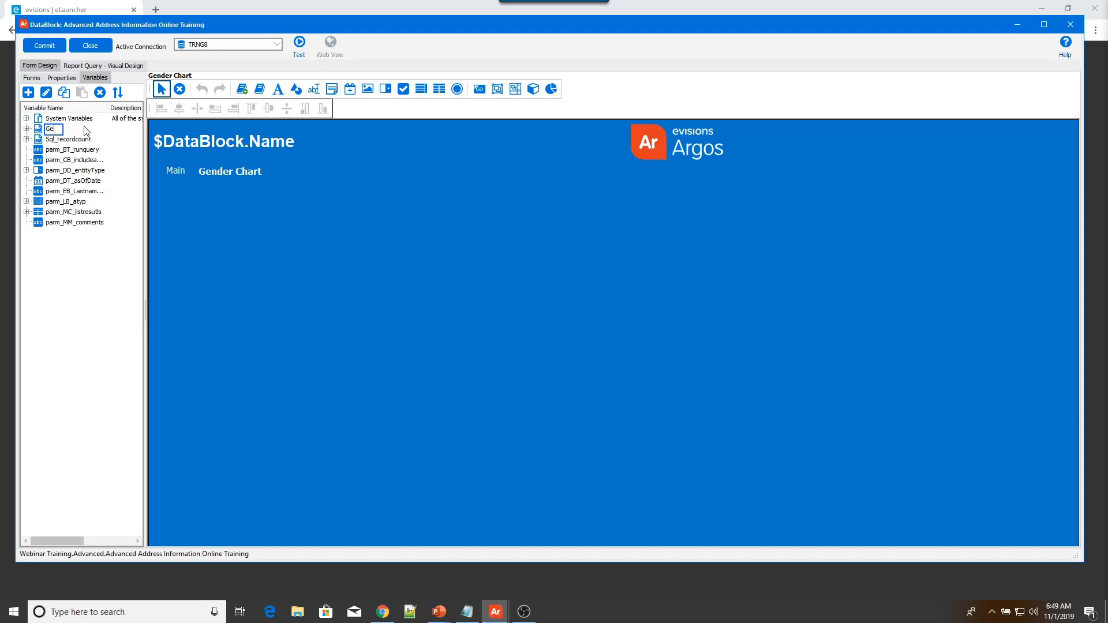
text(nderCount)
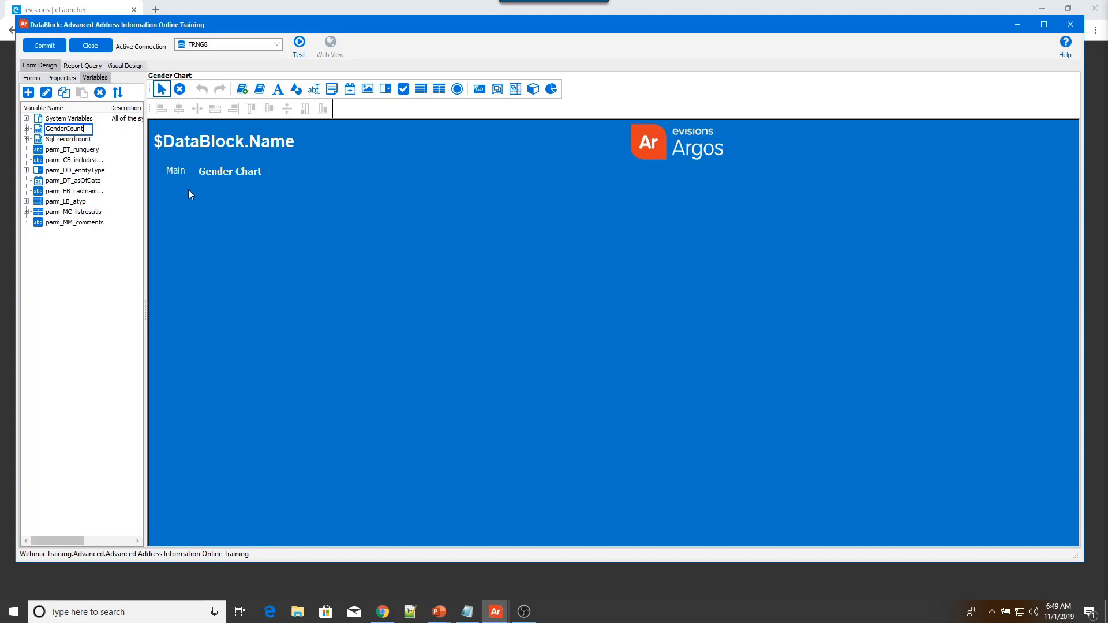
- Draw a chart object filling most of the area below the form labels and choose Standard Chart as its kind
click(551, 88)
drag(170, 191, 354, 361)
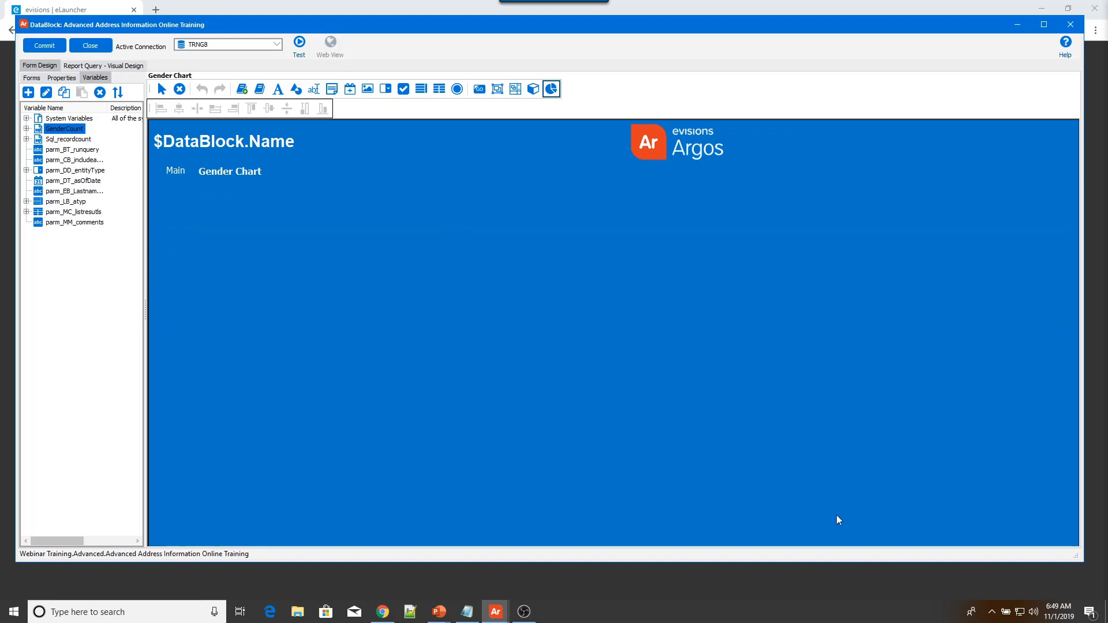
drag(904, 525, 1043, 522)
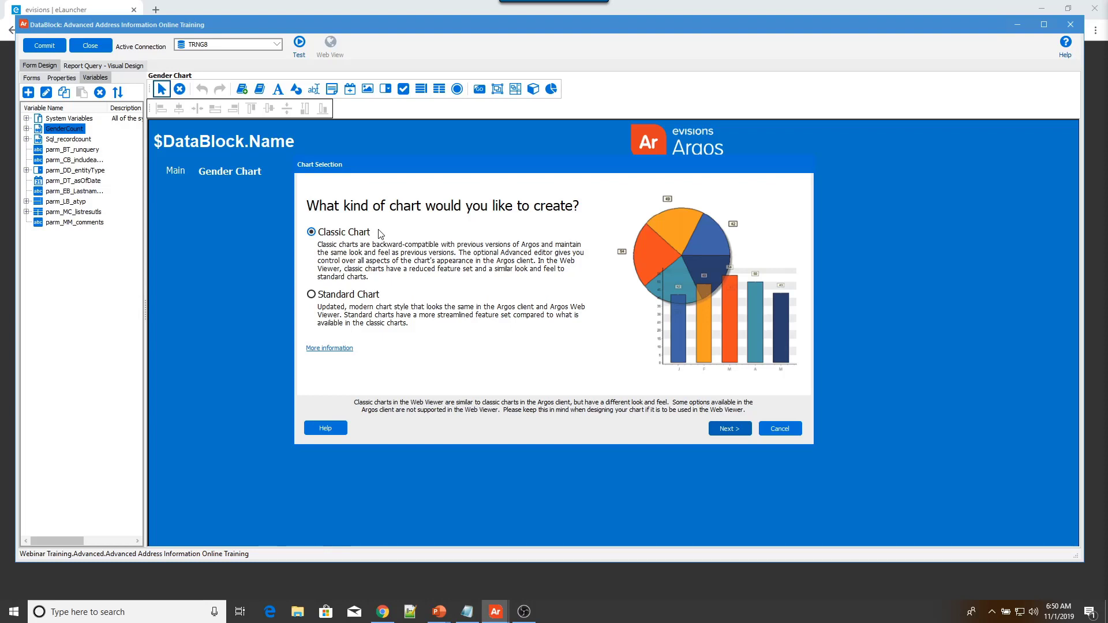
click(312, 298)
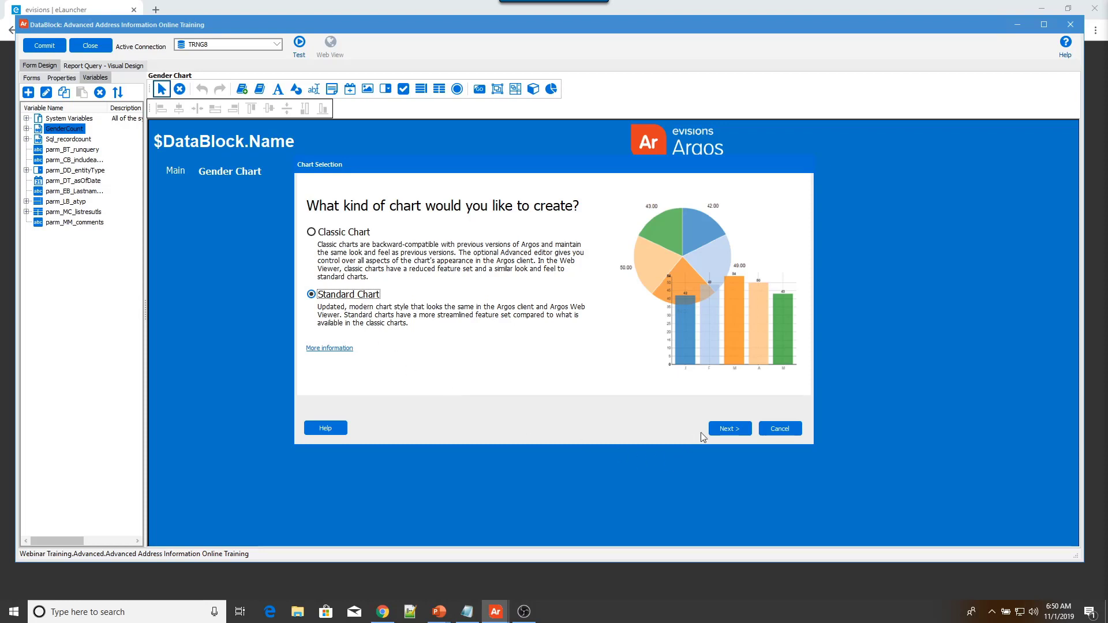
click(716, 434)
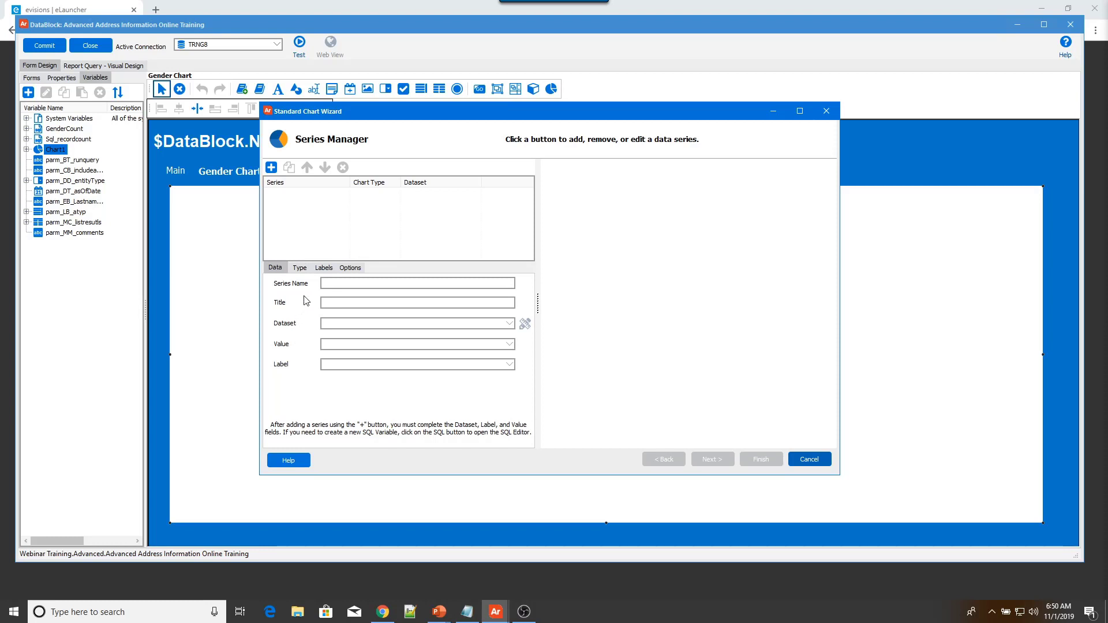
- Add a new data series to the standard chart and name it GenderSeries
click(271, 168)
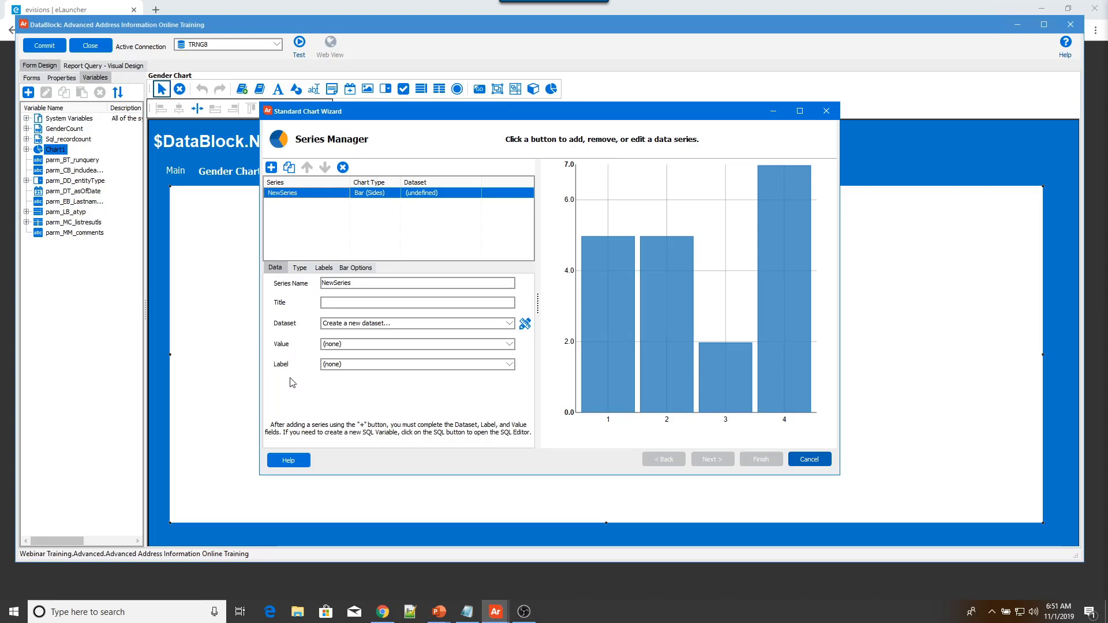
click(333, 283)
drag(332, 283, 306, 283)
key(BackSpace)
text(Gender)
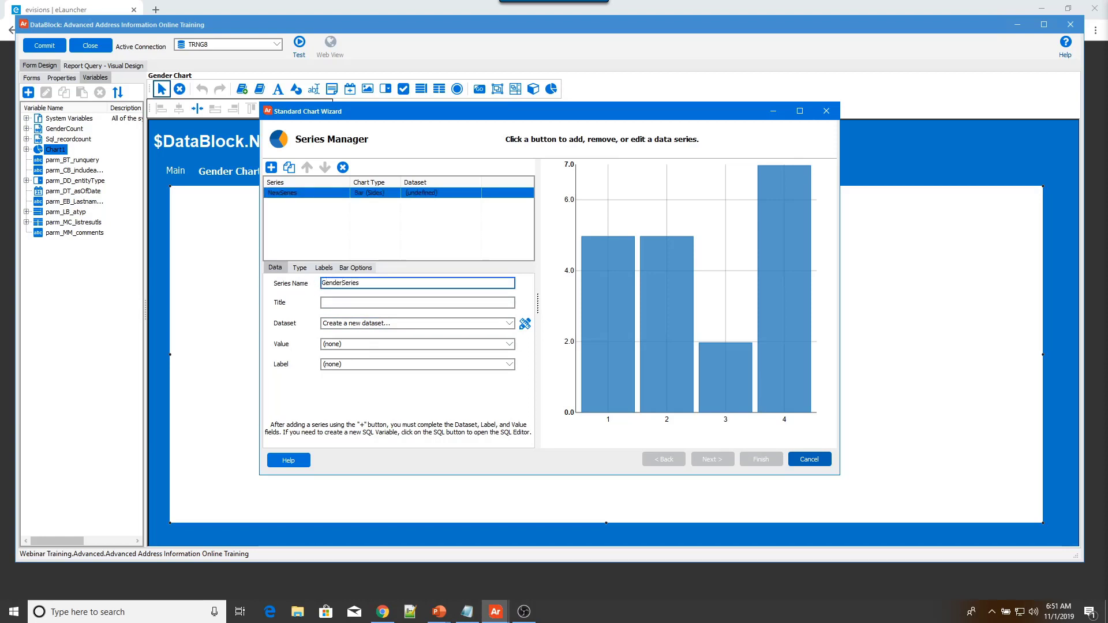
- Feed the series from the GenderCount dataset, using COUNT as its value and GENDER as its label
click(369, 331)
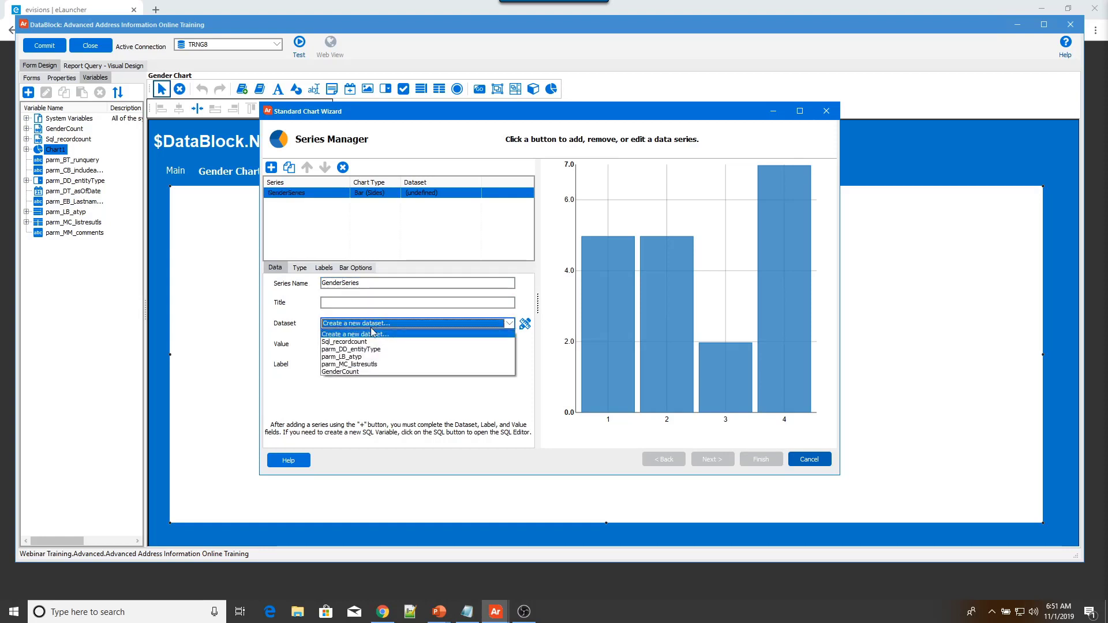
click(374, 372)
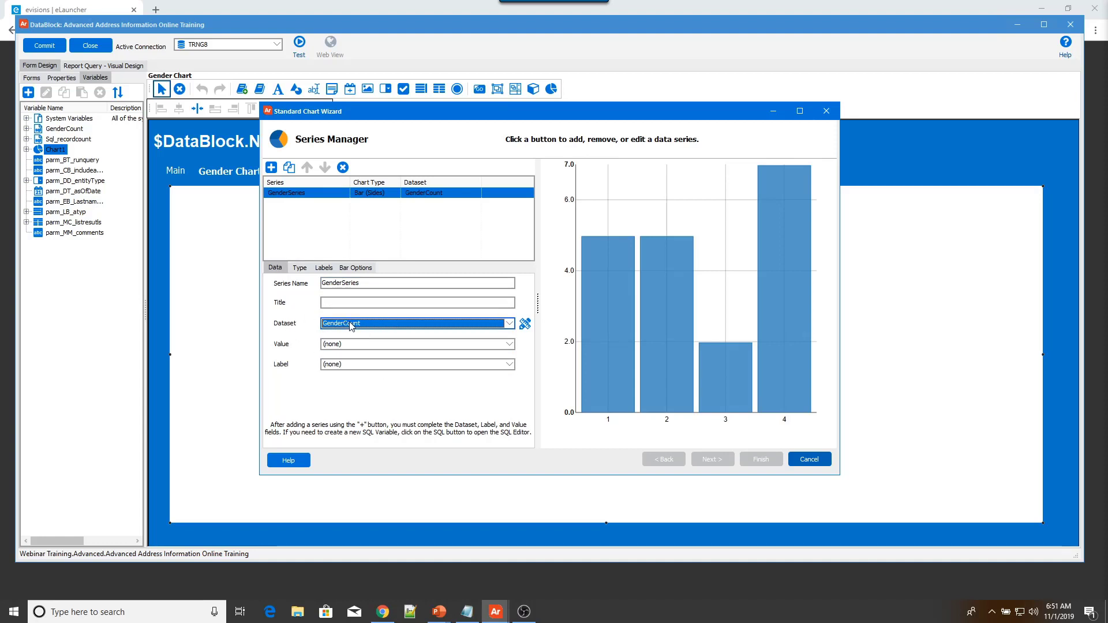
click(361, 345)
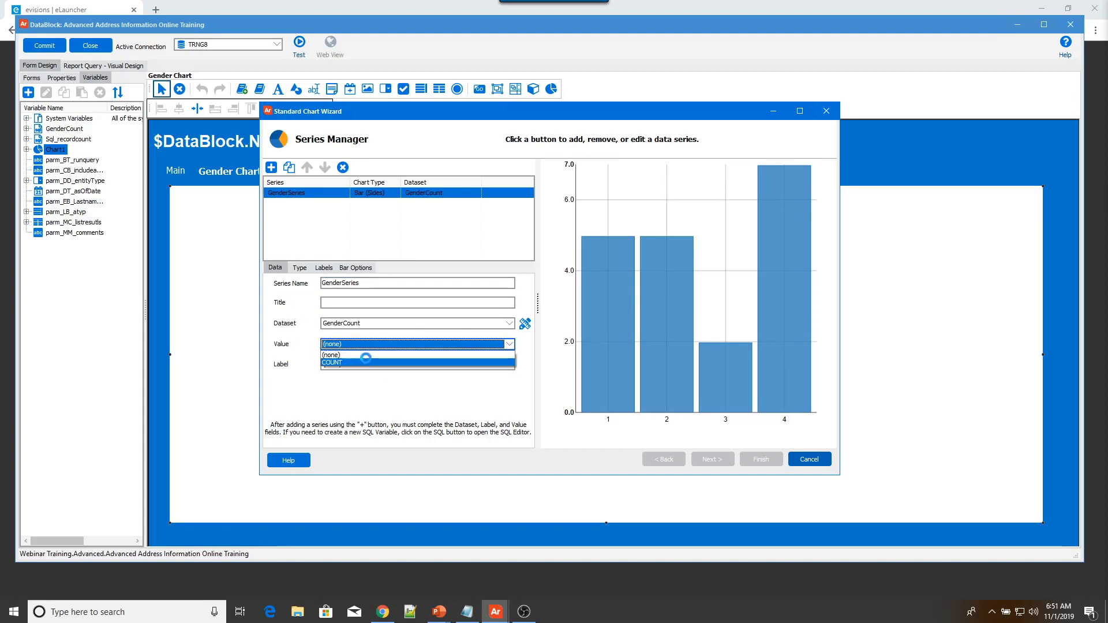
click(366, 361)
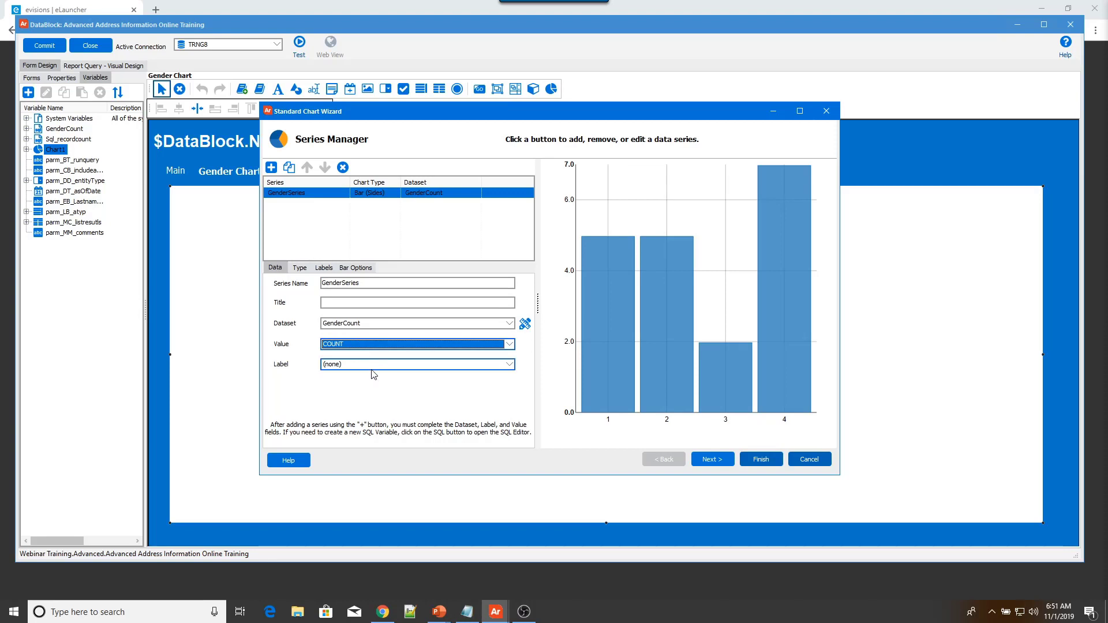
click(370, 364)
click(374, 390)
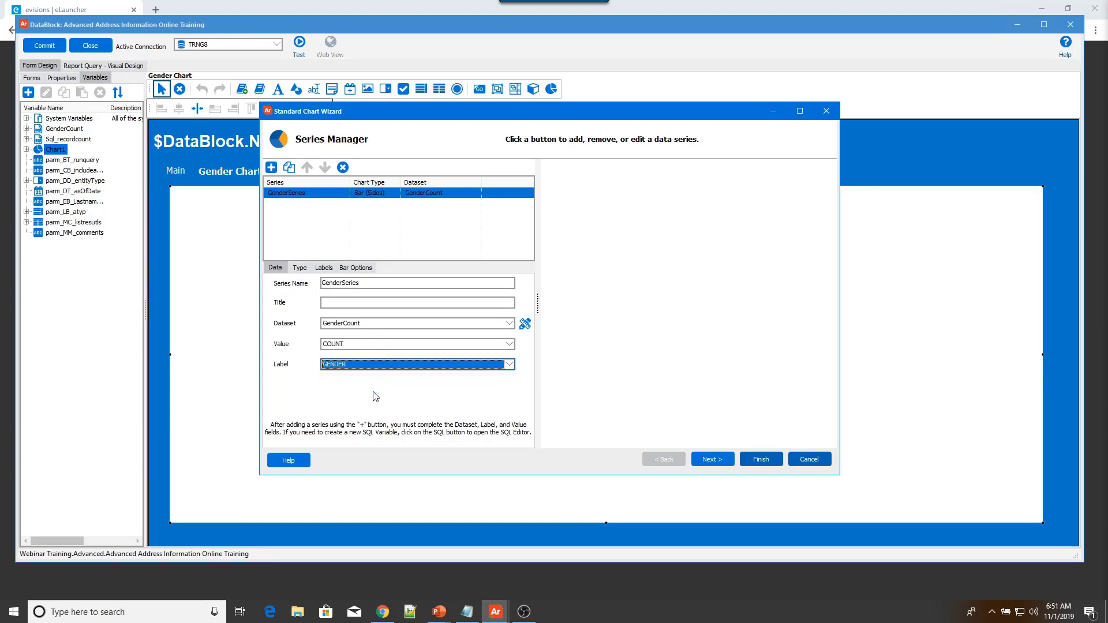
- Preview the series as pie, gauge, line, point, area and bar chart, and look at the bar options
click(297, 269)
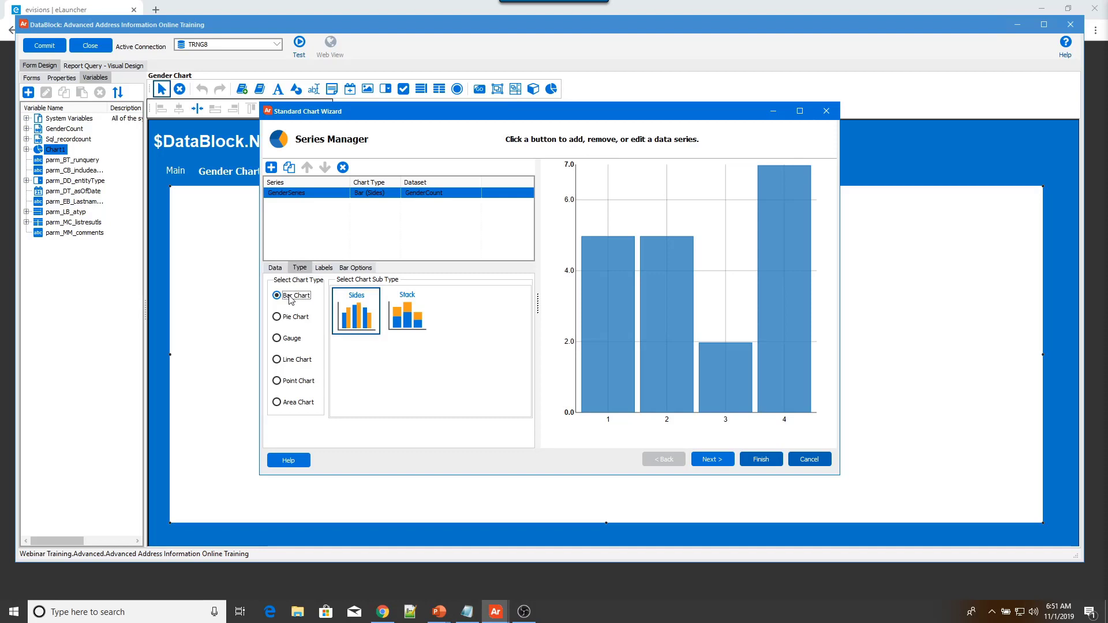
click(277, 317)
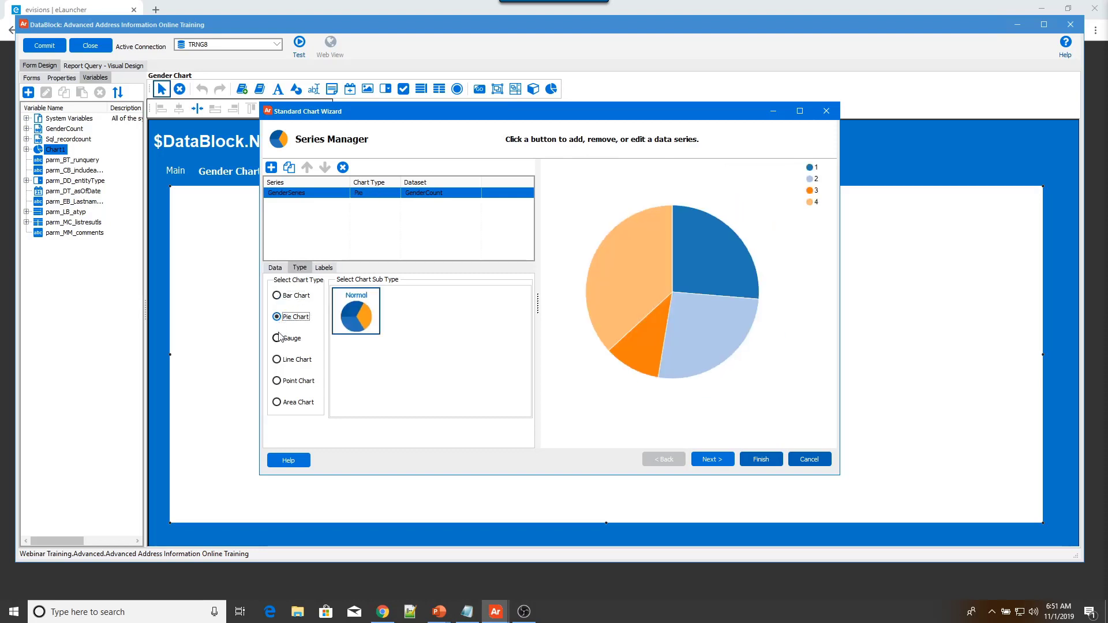
click(278, 341)
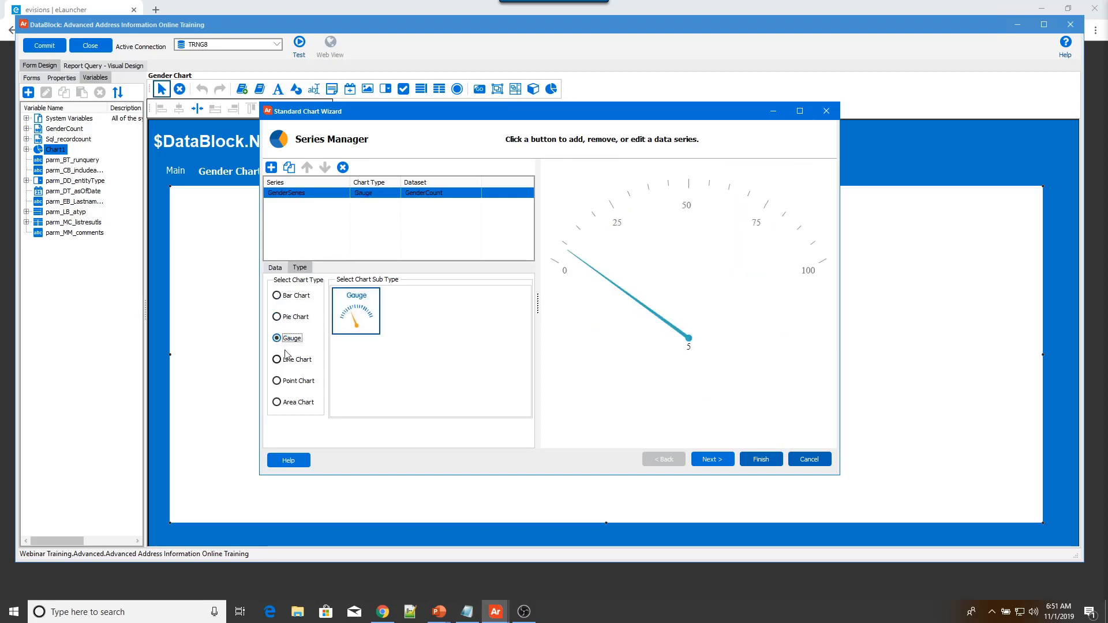
click(283, 362)
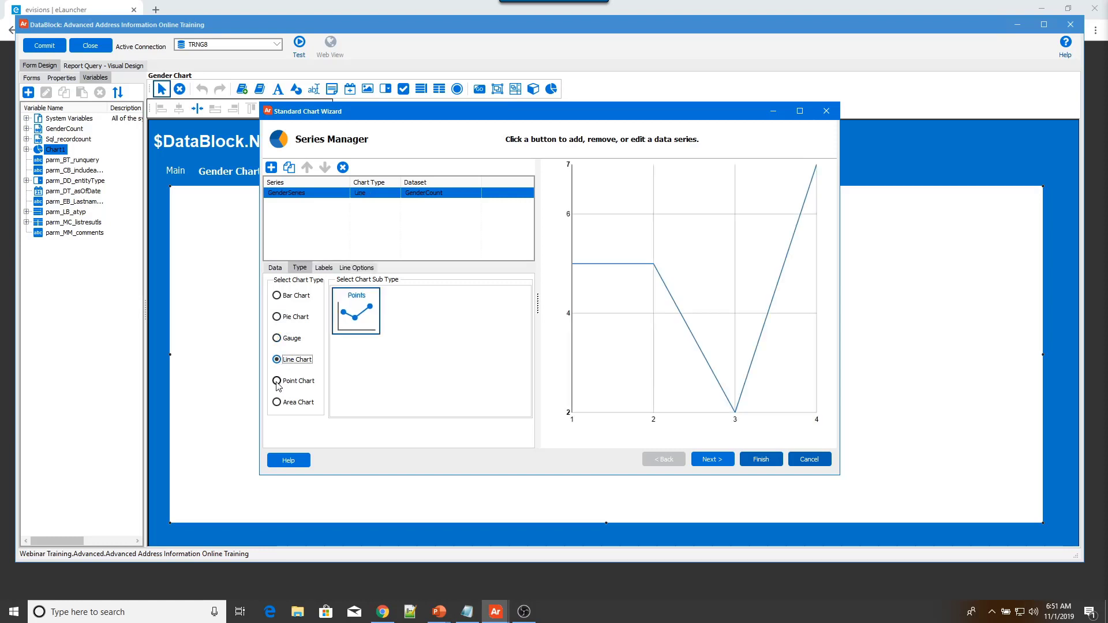
click(277, 382)
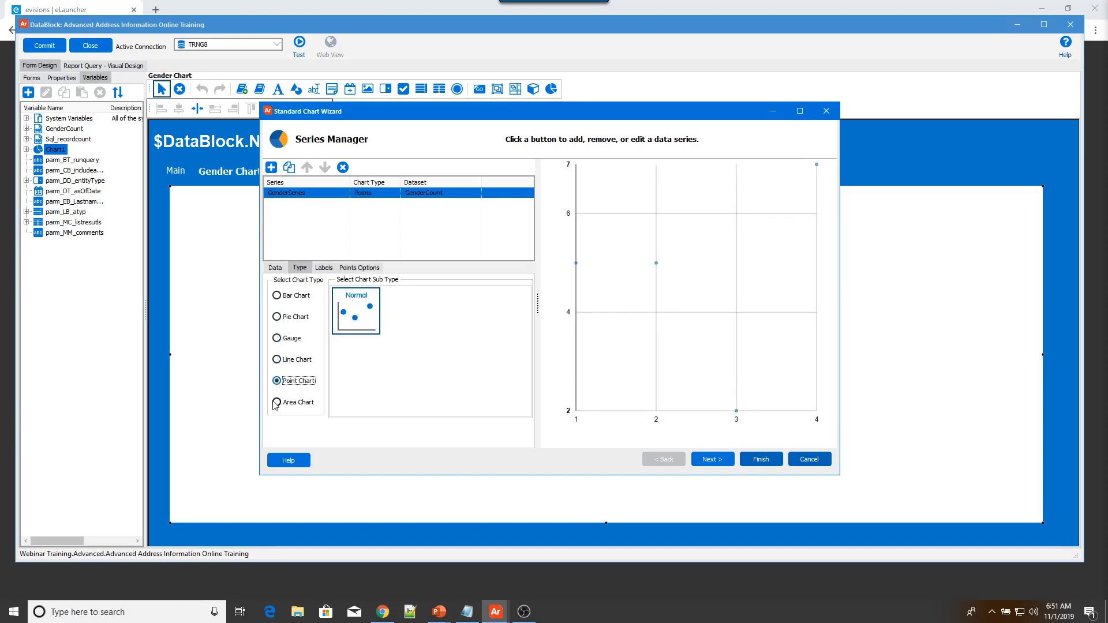
click(277, 403)
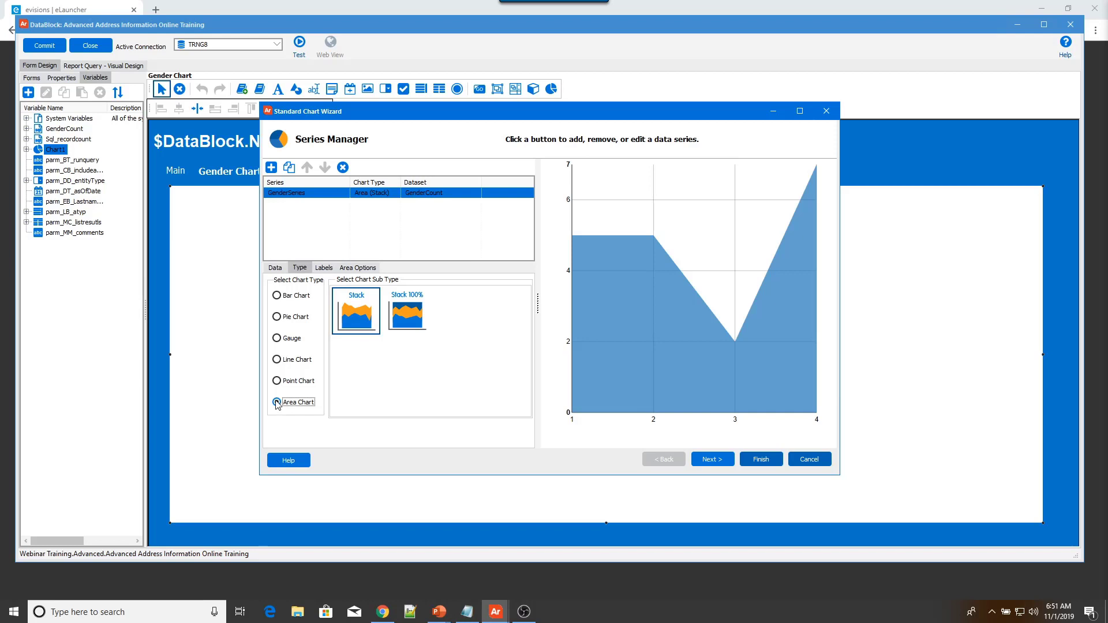
click(278, 299)
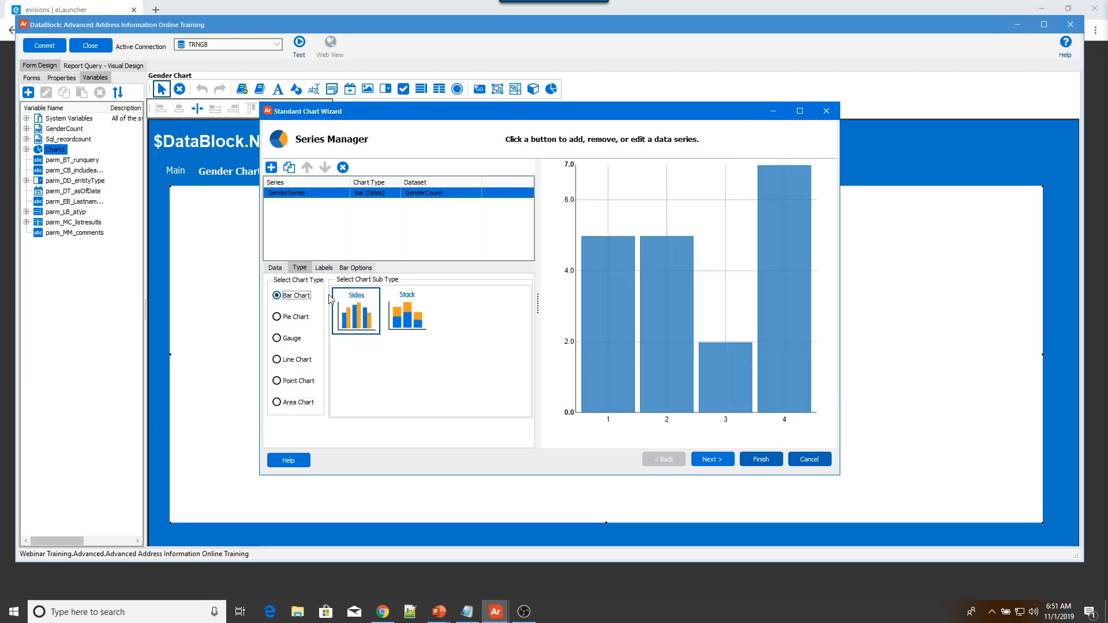
click(359, 269)
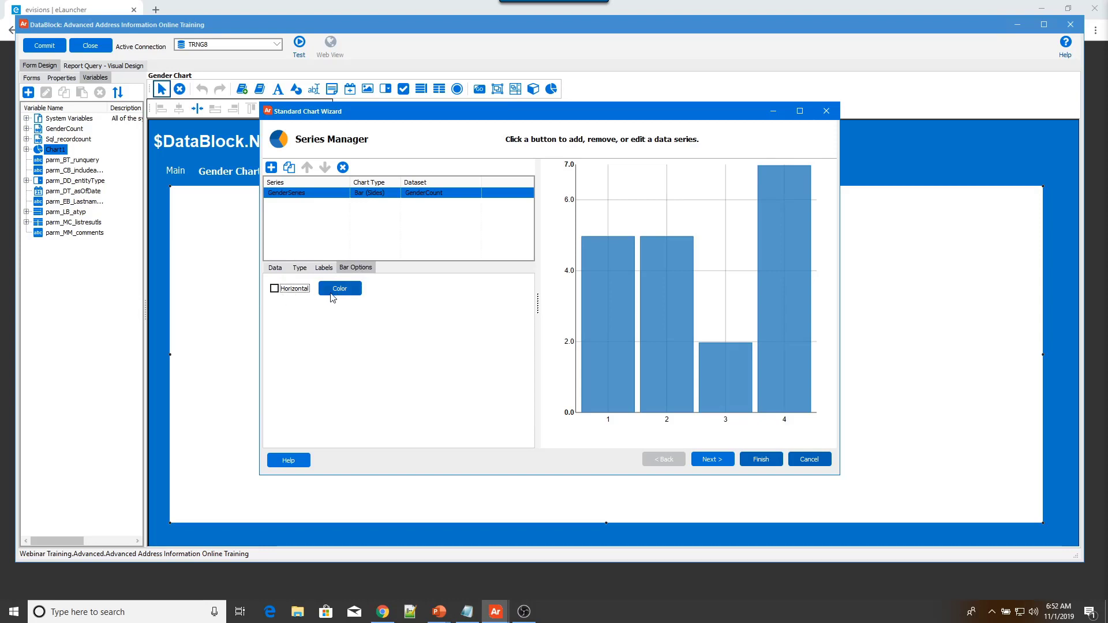
click(285, 272)
click(300, 268)
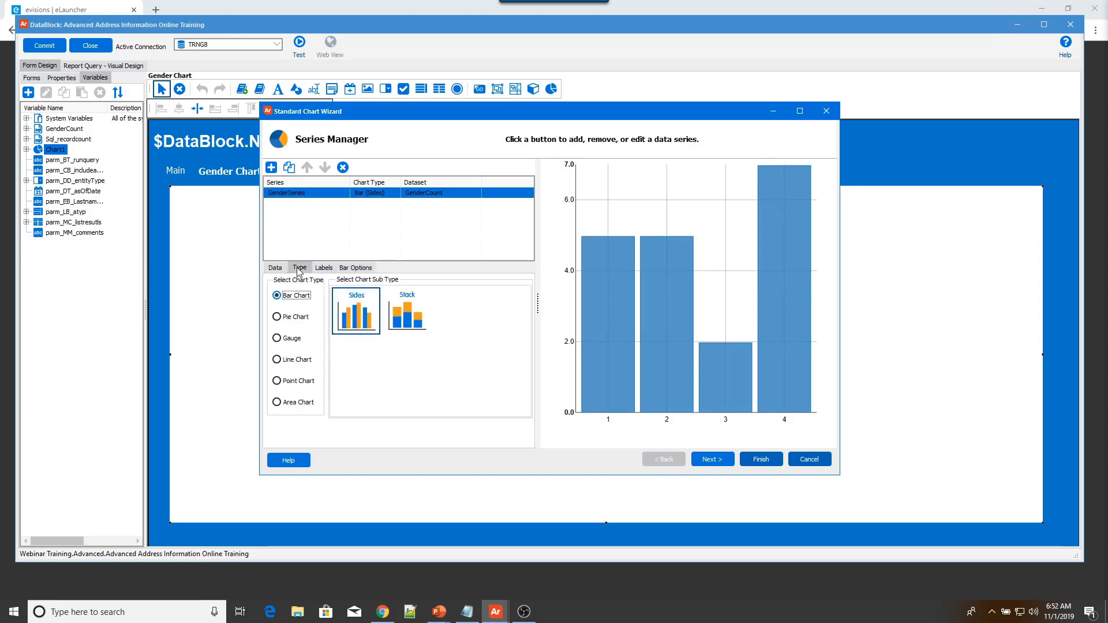
- Make the series a pie chart with visible labels in the Value style
click(295, 318)
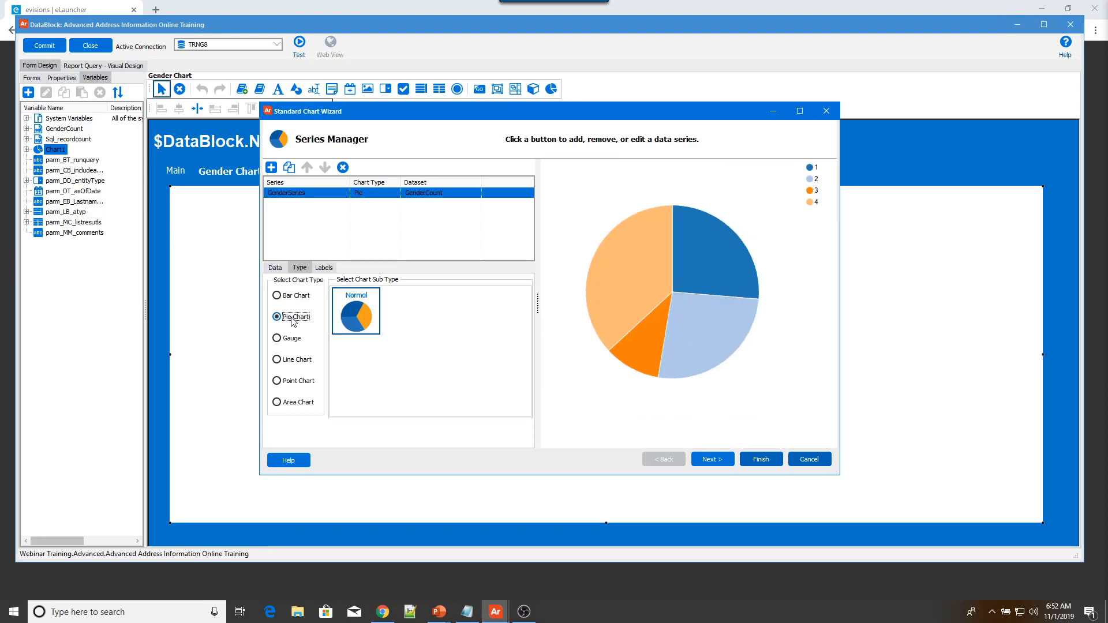
click(324, 268)
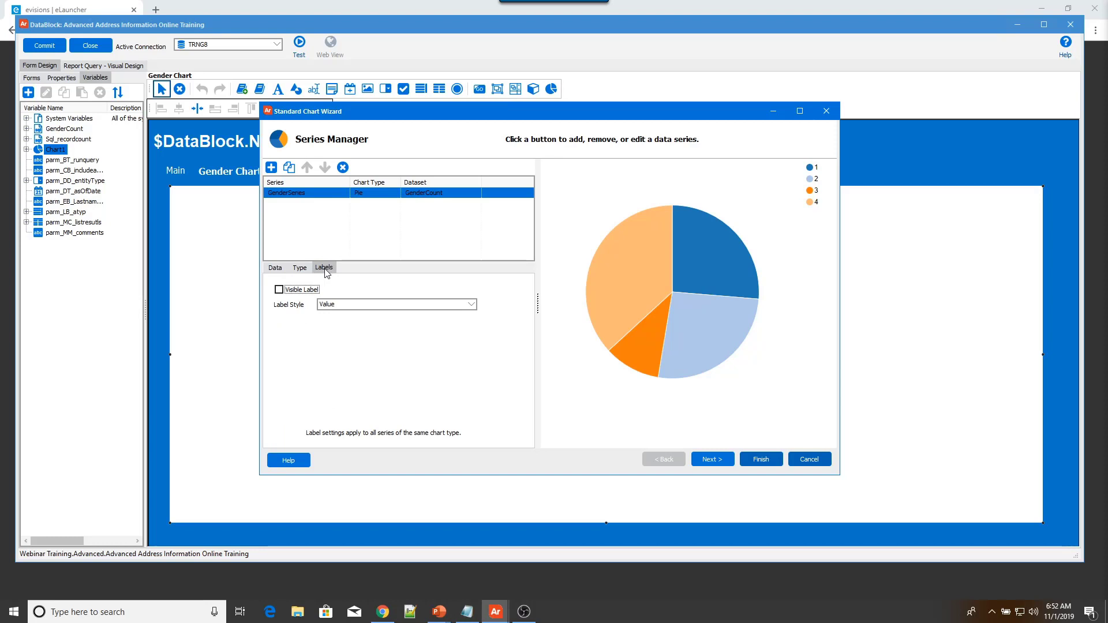
click(285, 293)
click(346, 308)
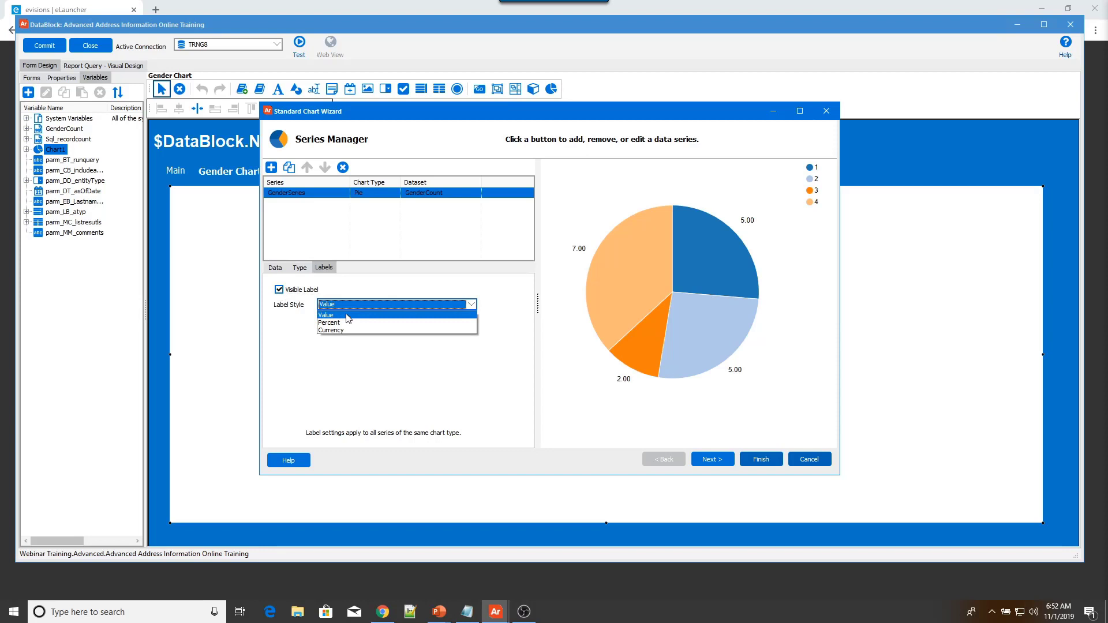
click(346, 316)
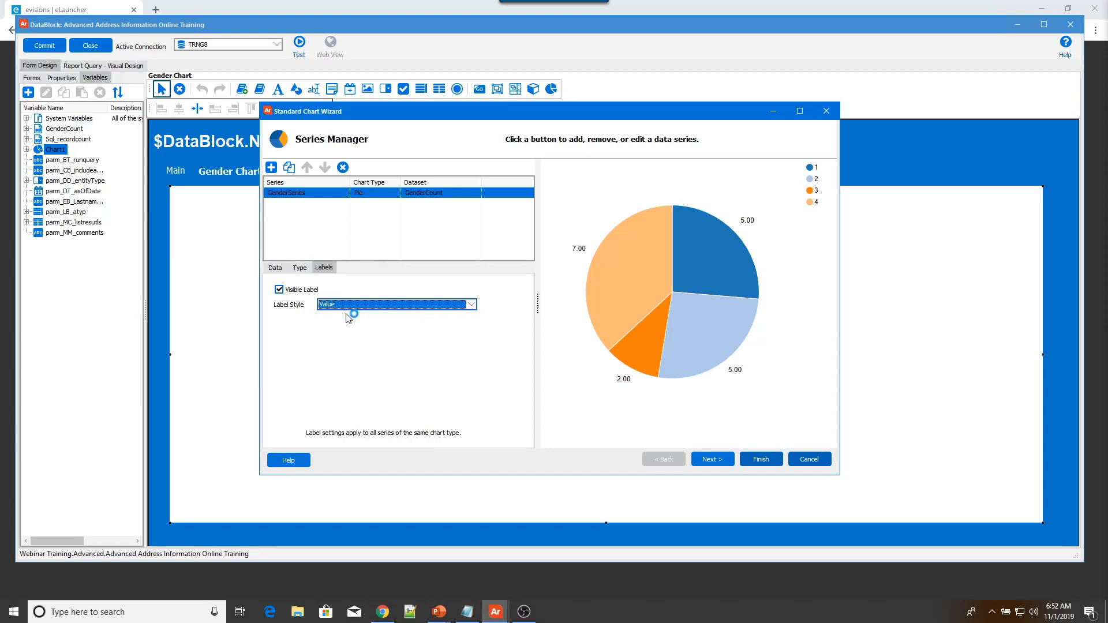
- Keep the default chart panel settings and enter "Gender Count" as the chart's main title
click(711, 460)
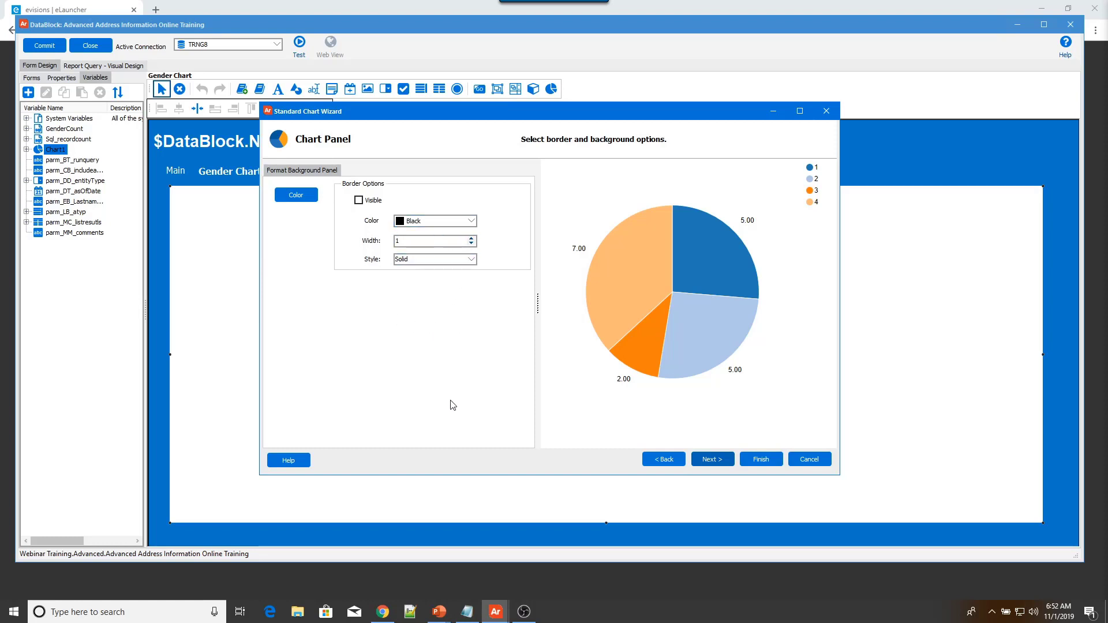
click(710, 461)
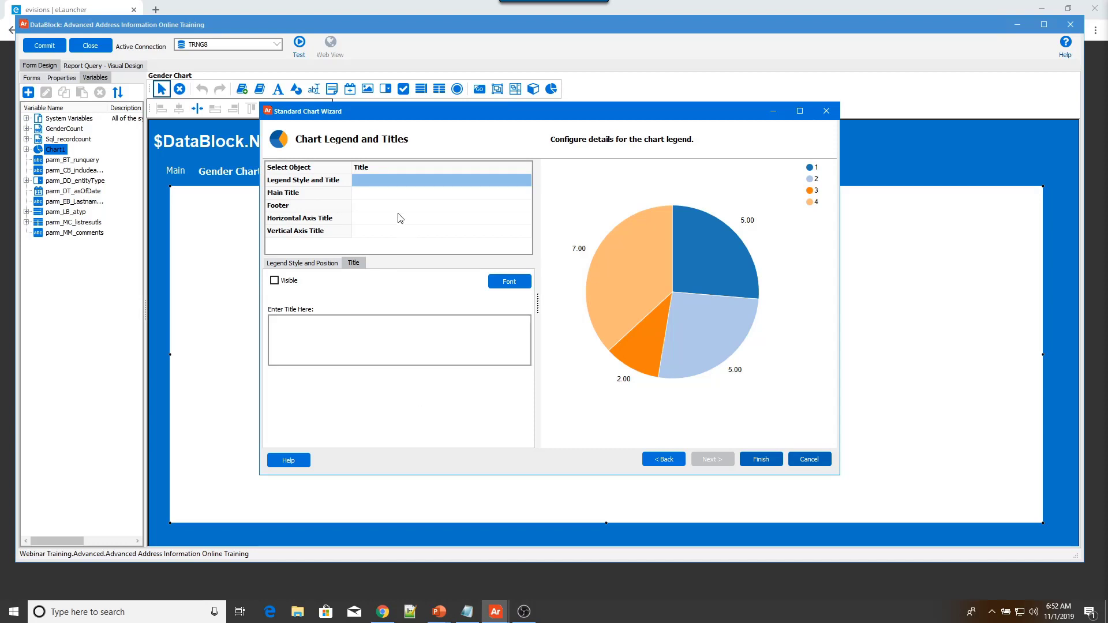
click(398, 181)
click(398, 191)
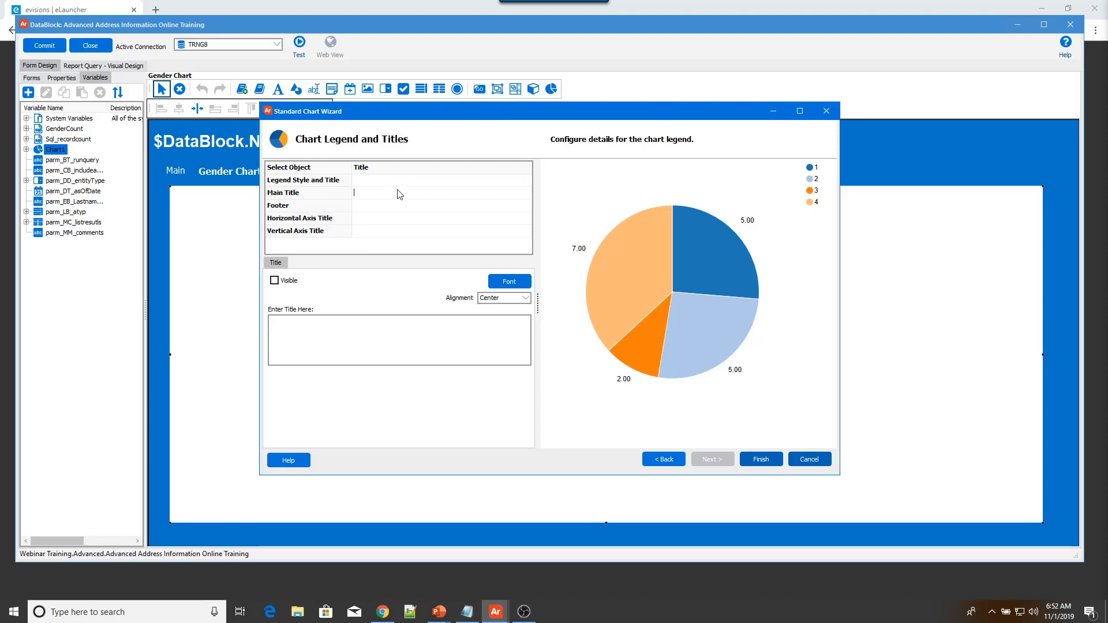
text(Gender Count)
- Set the main title's font size to 18 and finish the chart wizard
click(507, 282)
click(530, 266)
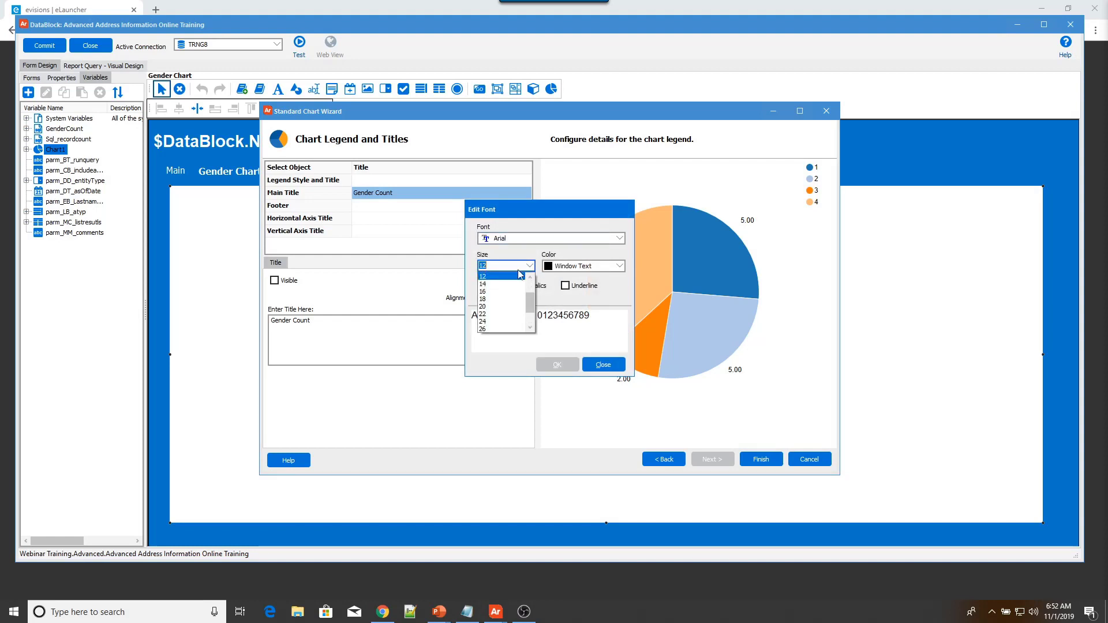
click(530, 303)
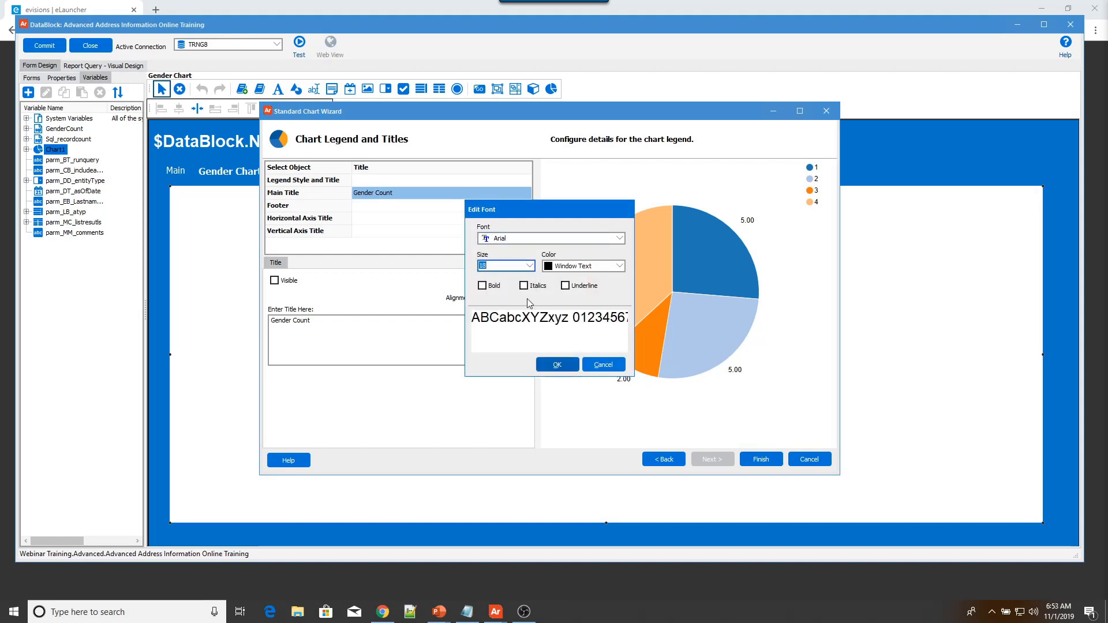
click(569, 366)
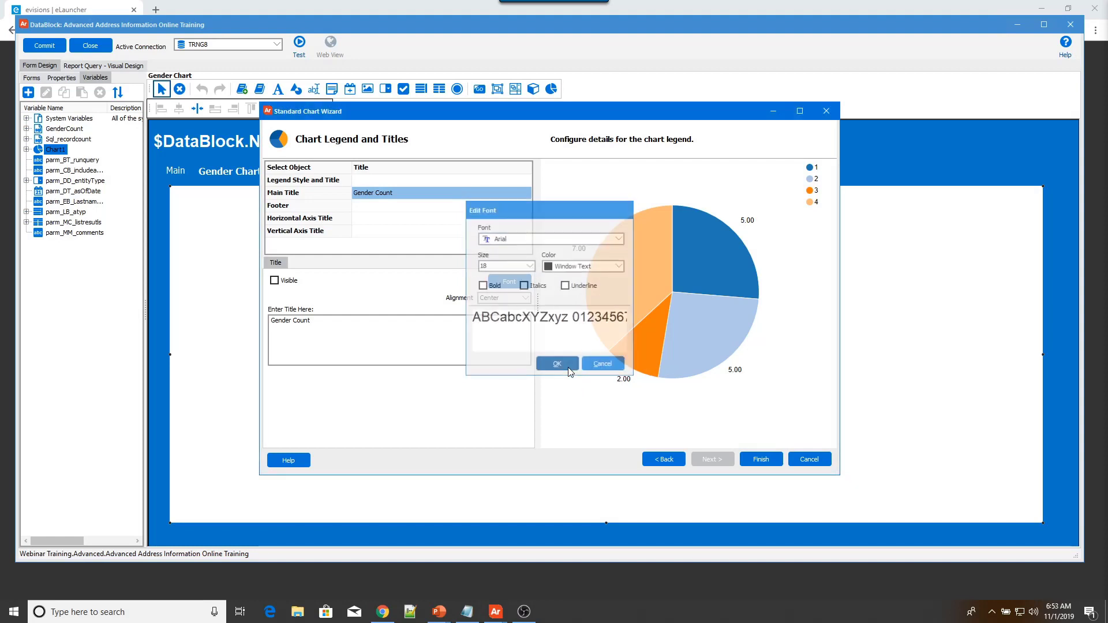
click(759, 460)
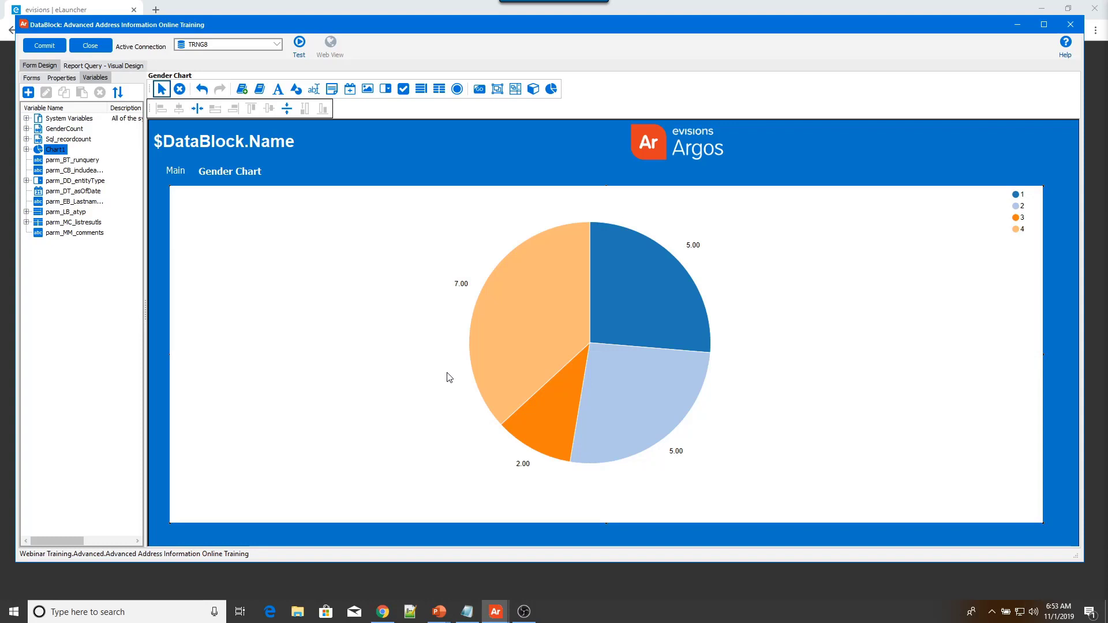
- Rename the chart's variable as parm_CHT_Gender and commit the DataBlock changes
click(61, 78)
click(106, 217)
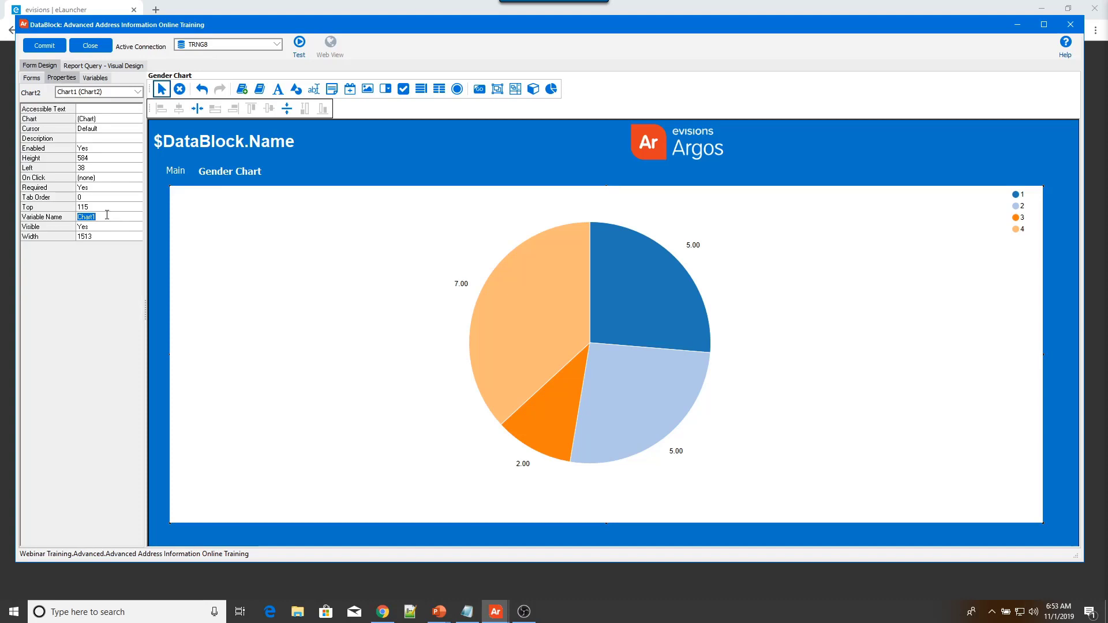
key(BackSpace)
text(parm_CHT_Gender)
click(51, 49)
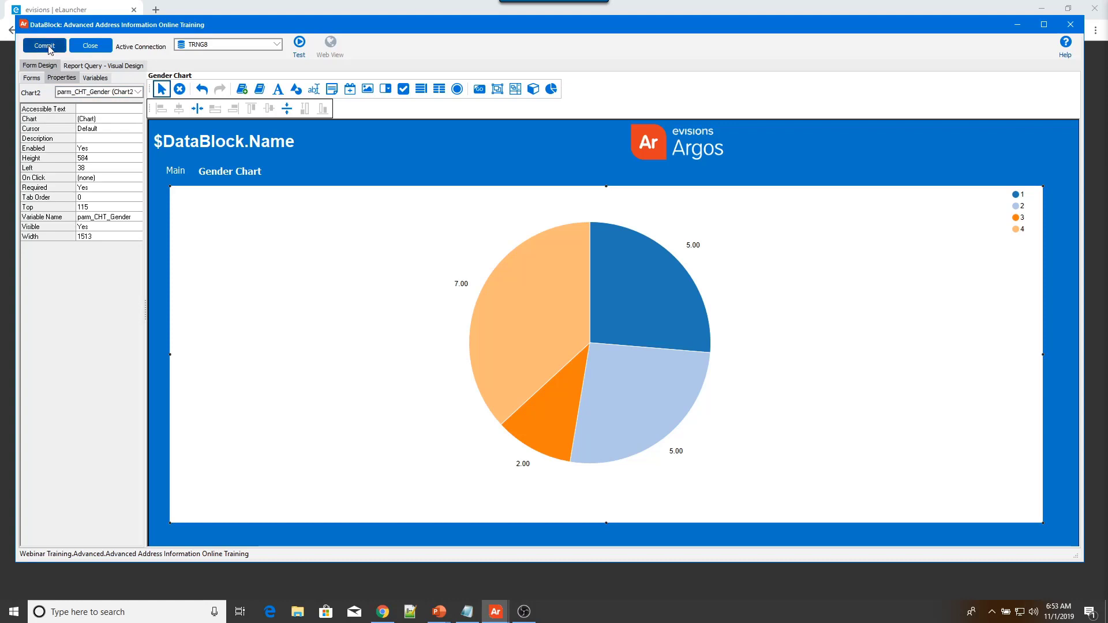
- Test the DataBlock, examine the pie chart on the Gender form, and close the test
click(300, 48)
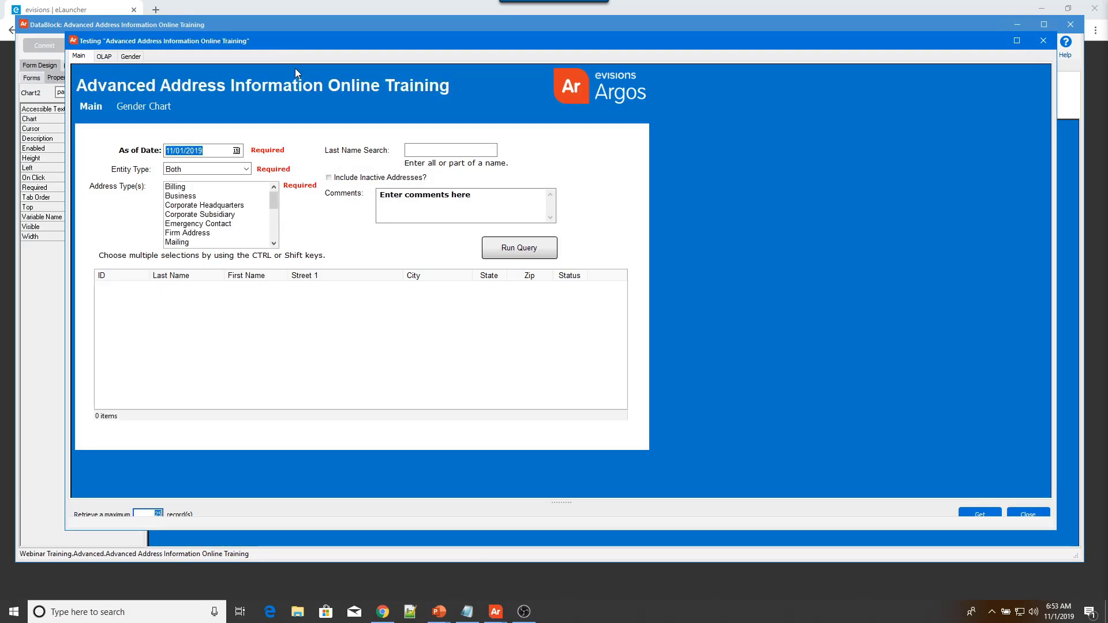
click(134, 56)
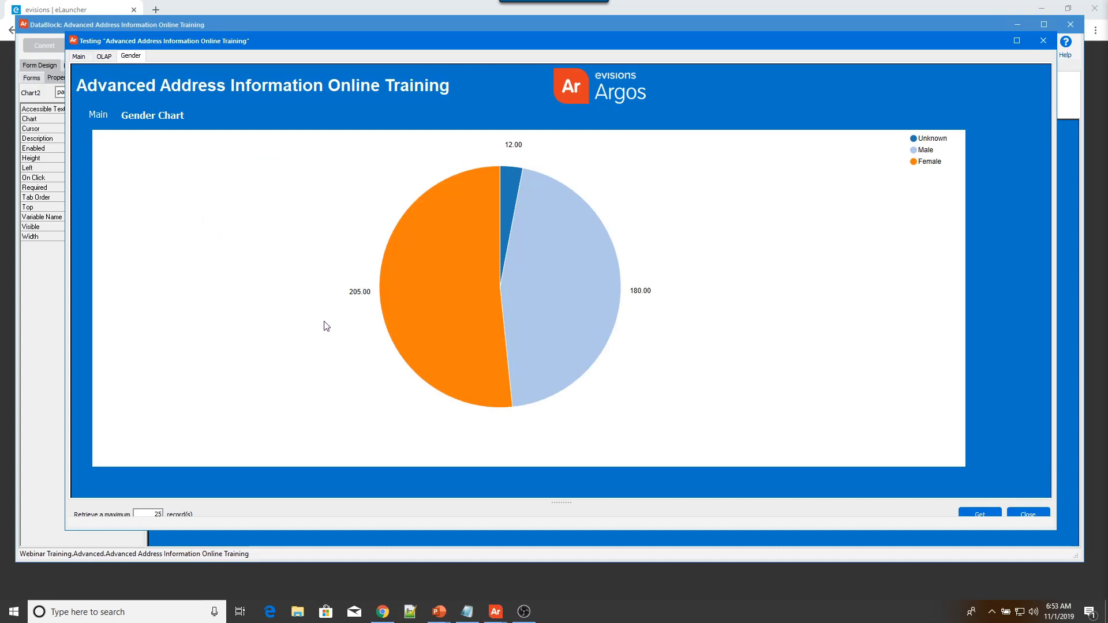
mouse_move(445, 340)
click(1030, 515)
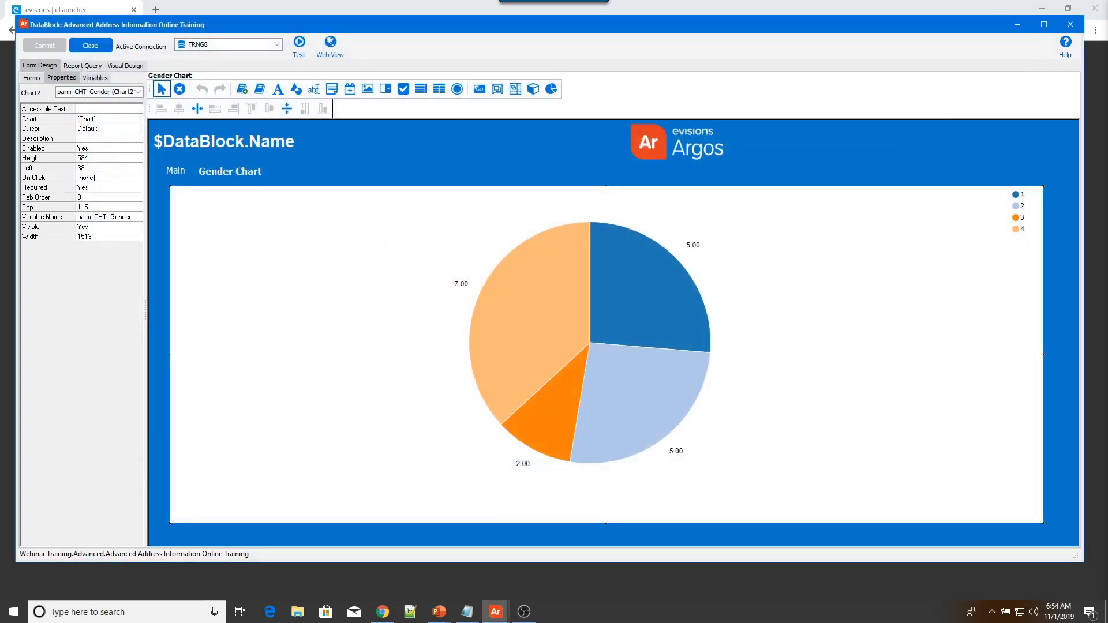
- Add a SQL variable with the ethnicity count query filtered by :parm_CHT_Gender.GenderSeries.GENDER and grouped by STVETHN.STVETHN_DESC
key(alt+Tab)
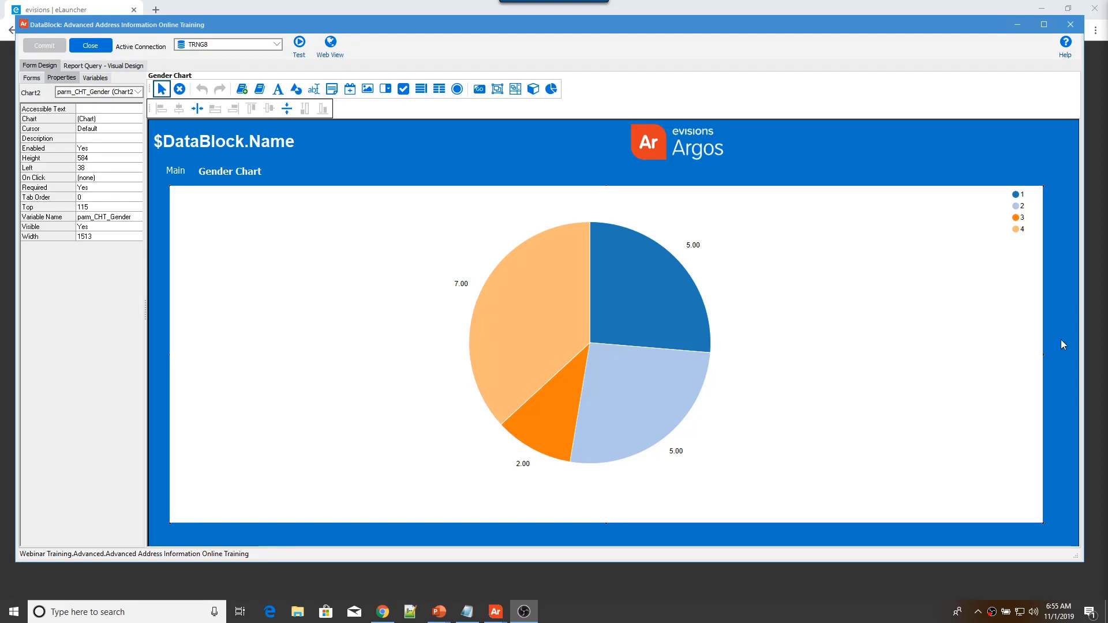
click(102, 80)
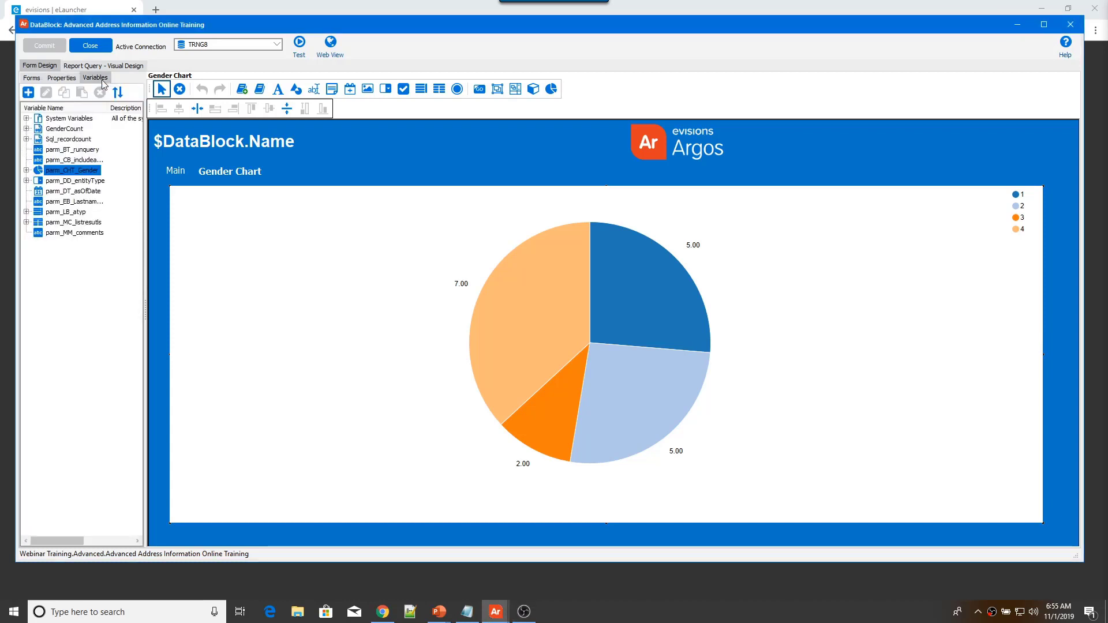
click(29, 92)
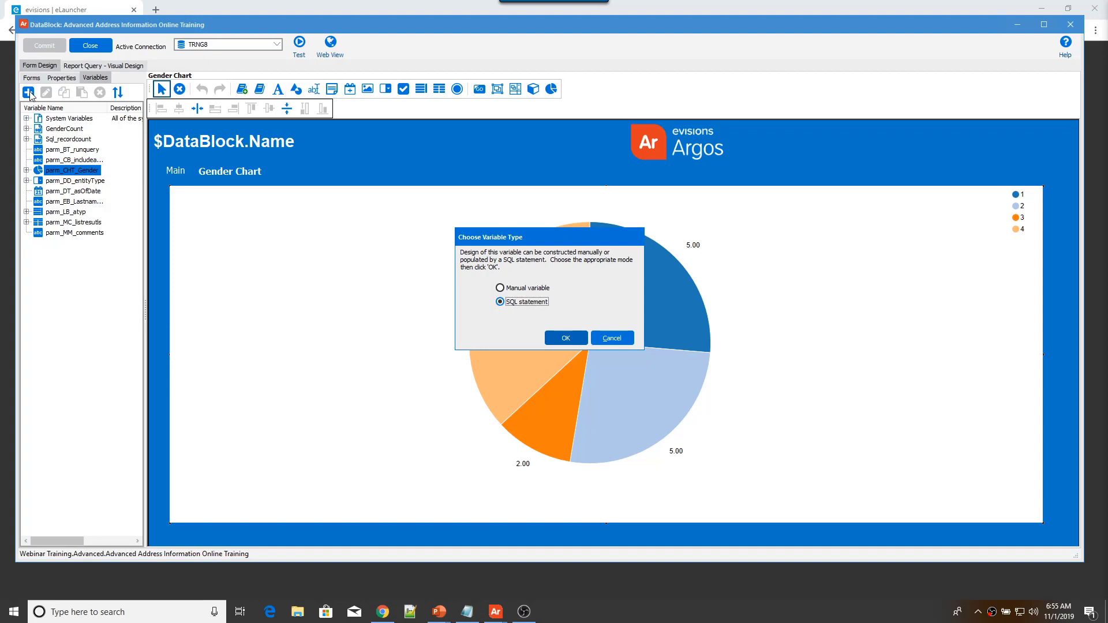
click(574, 340)
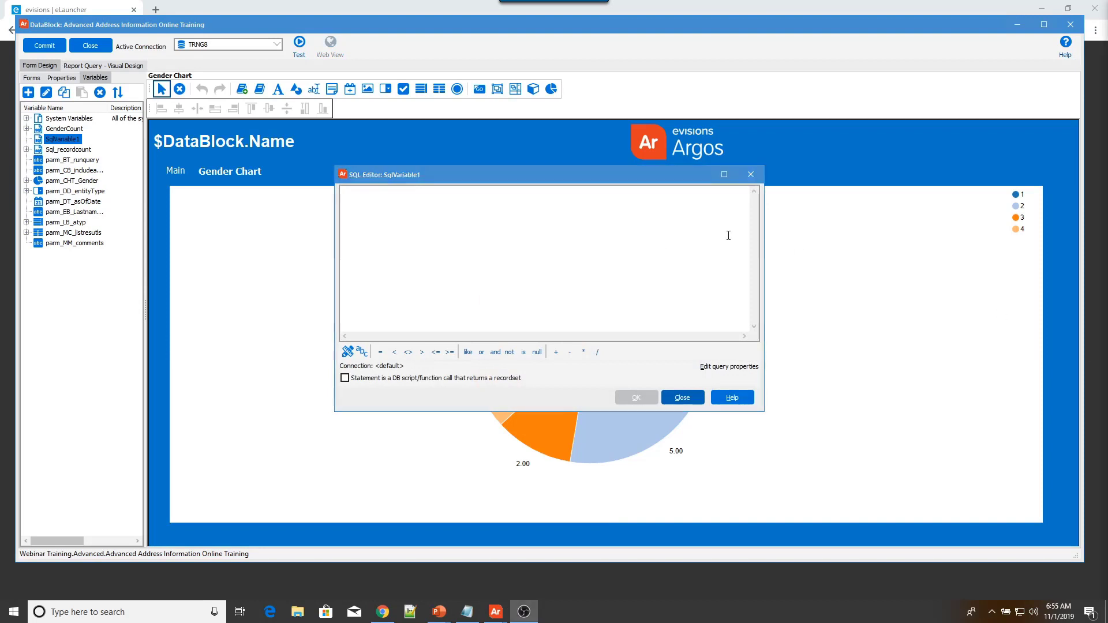
click(589, 238)
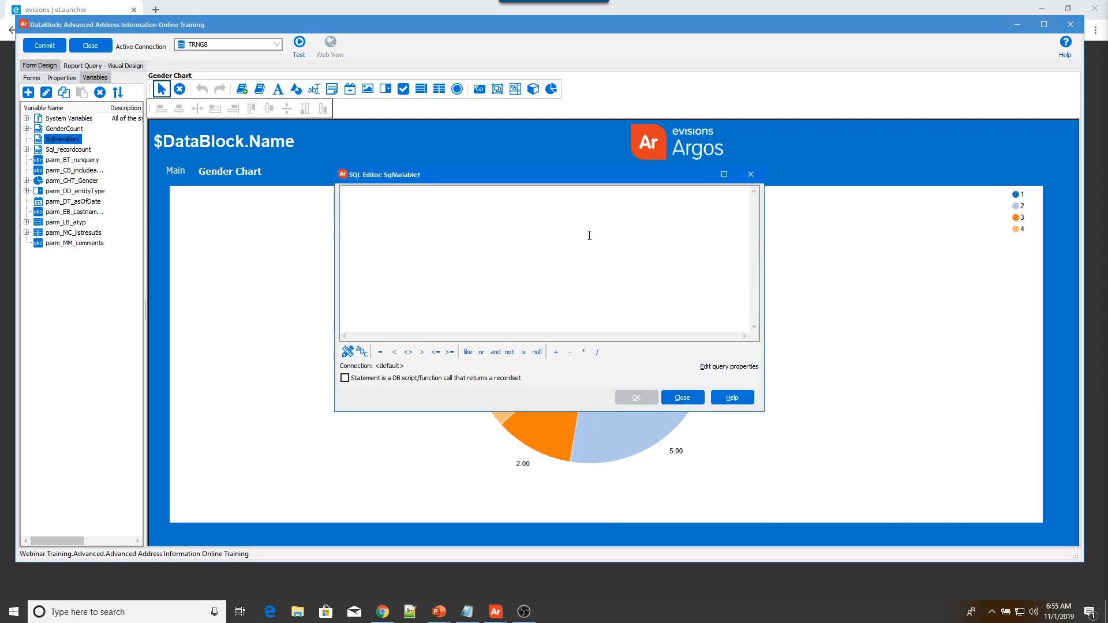
key(ctrl+v)
drag(762, 254, 924, 252)
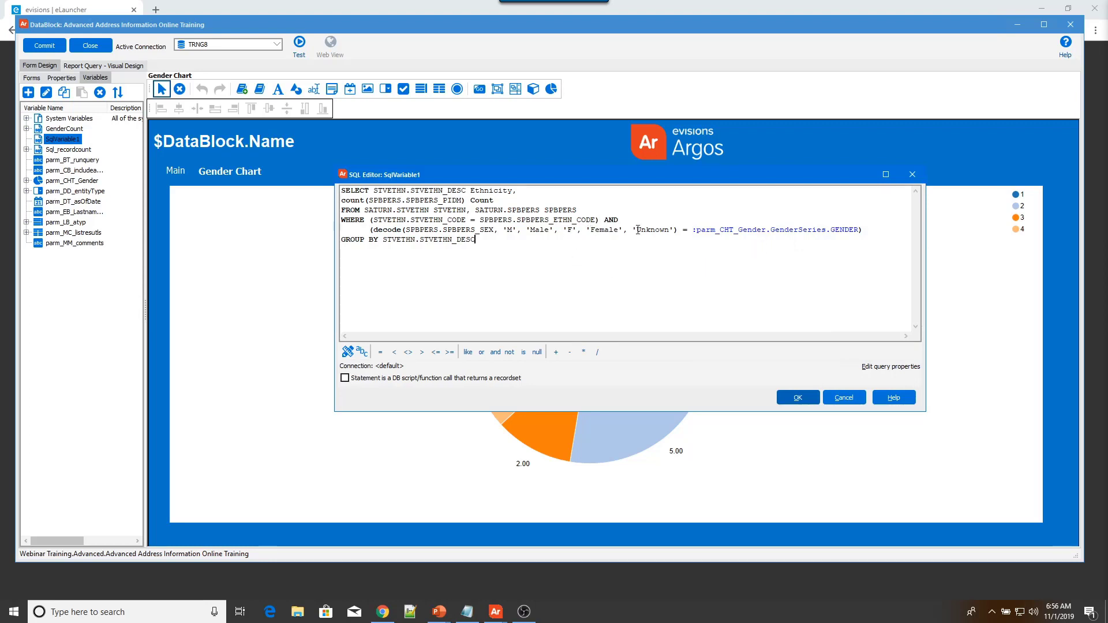
drag(692, 230, 860, 229)
click(805, 276)
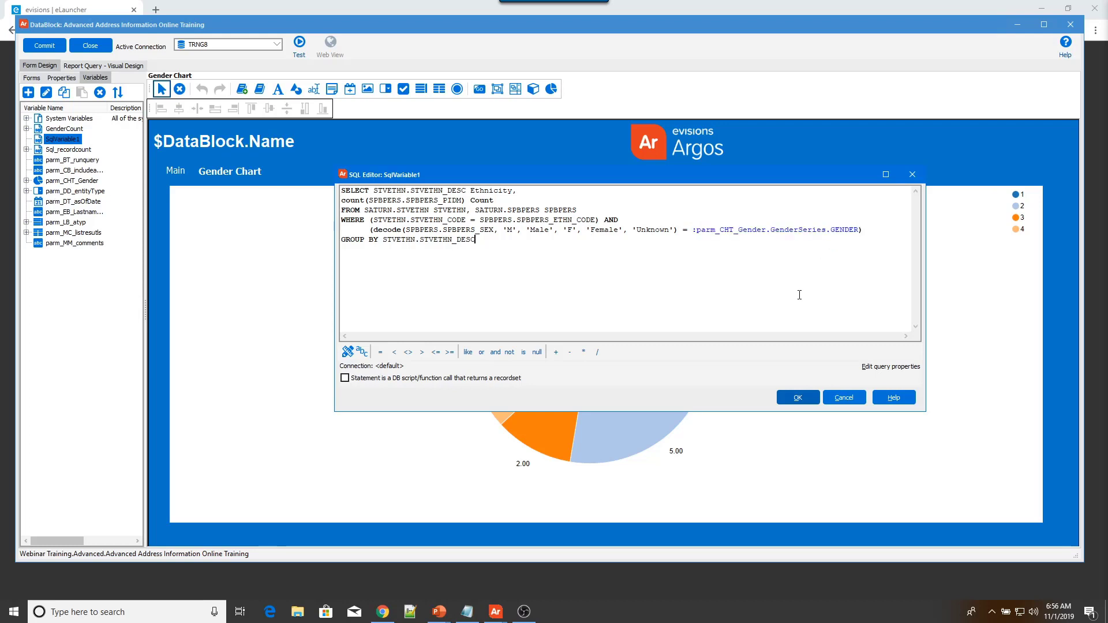
- Validate the new SQL query with a blank test value and rename the variable as EthnicityCount
click(808, 401)
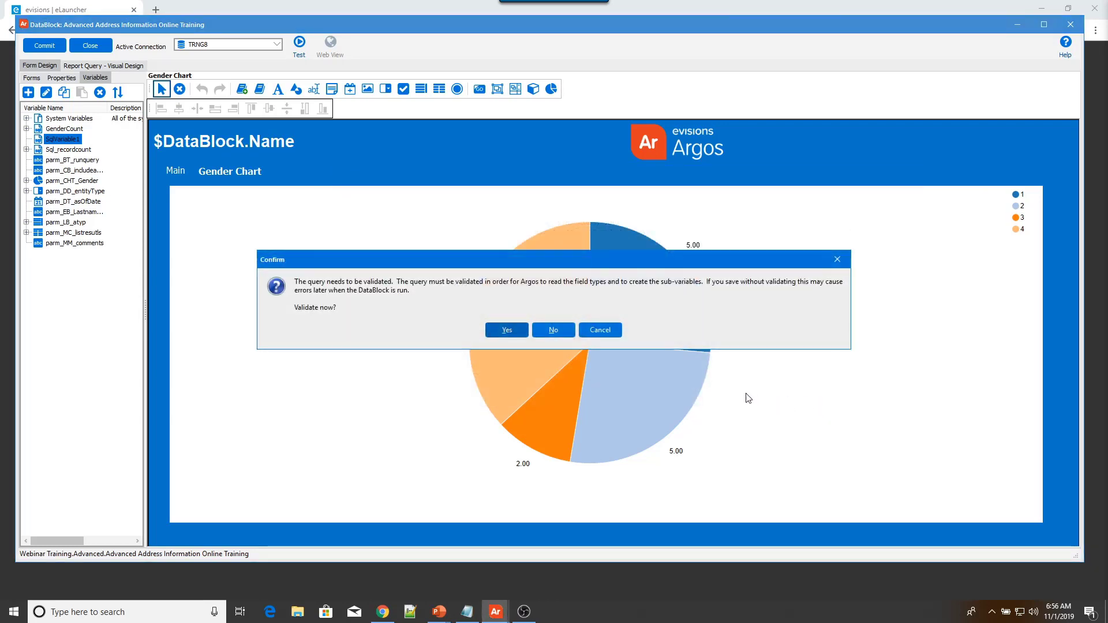
click(507, 331)
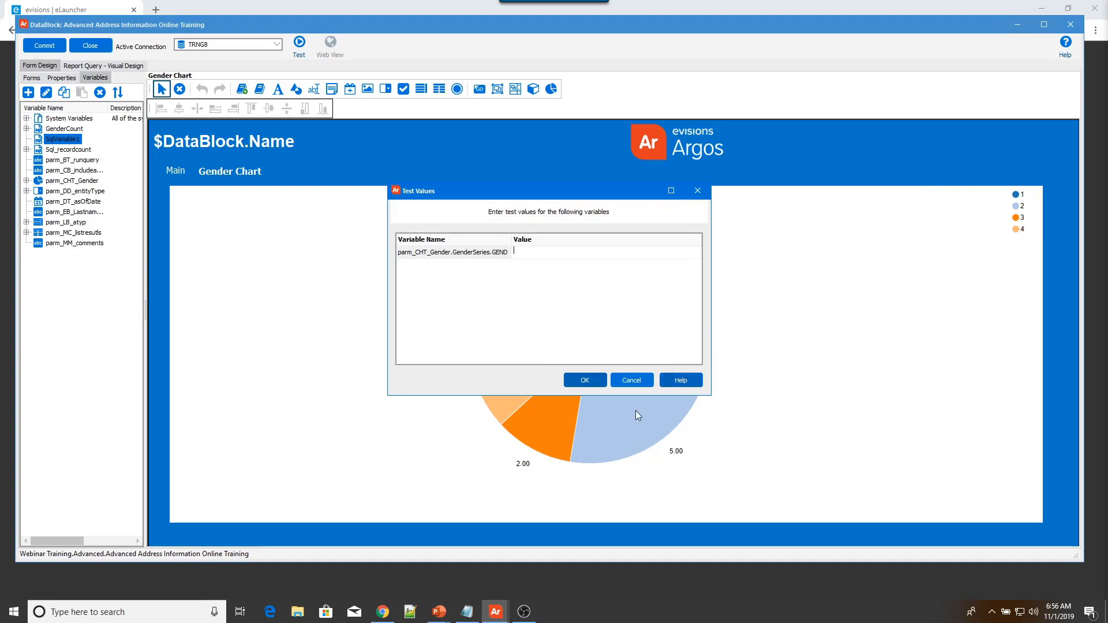
click(586, 380)
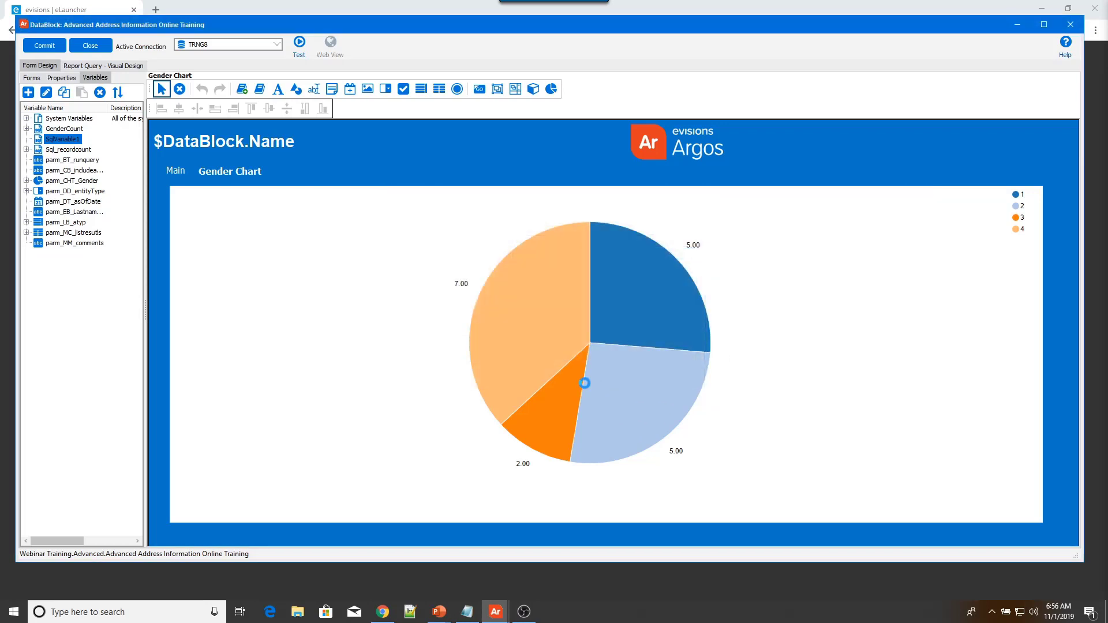
click(563, 330)
click(77, 142)
text(EthnicityCount)
- Place a standard chart about 1510 wide and 592 high across the Ethnicity Drill Down form
click(32, 78)
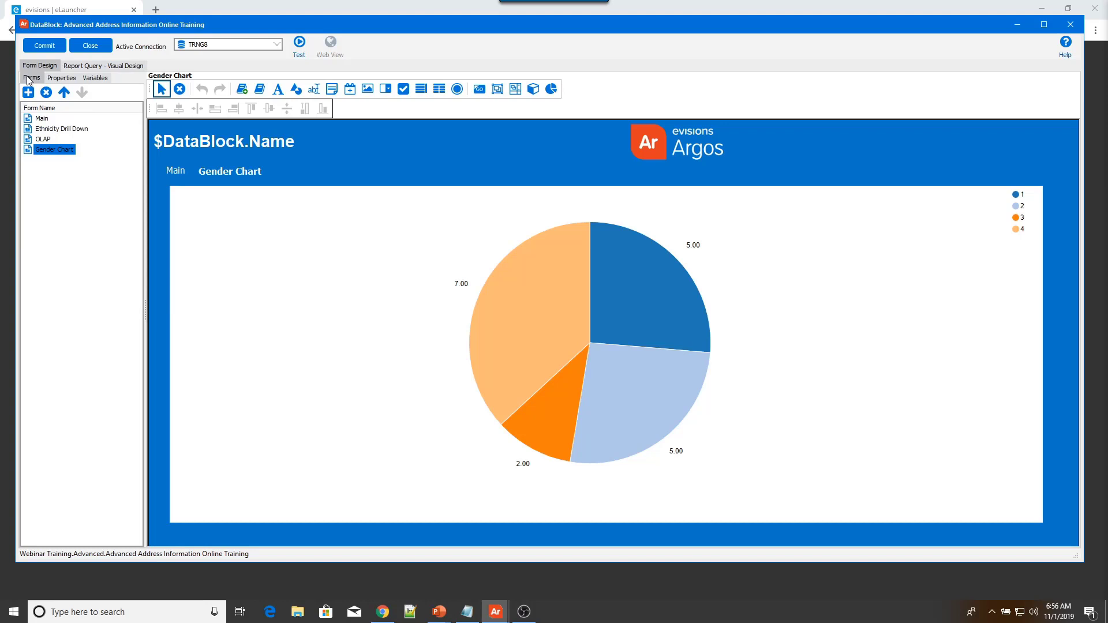
click(50, 131)
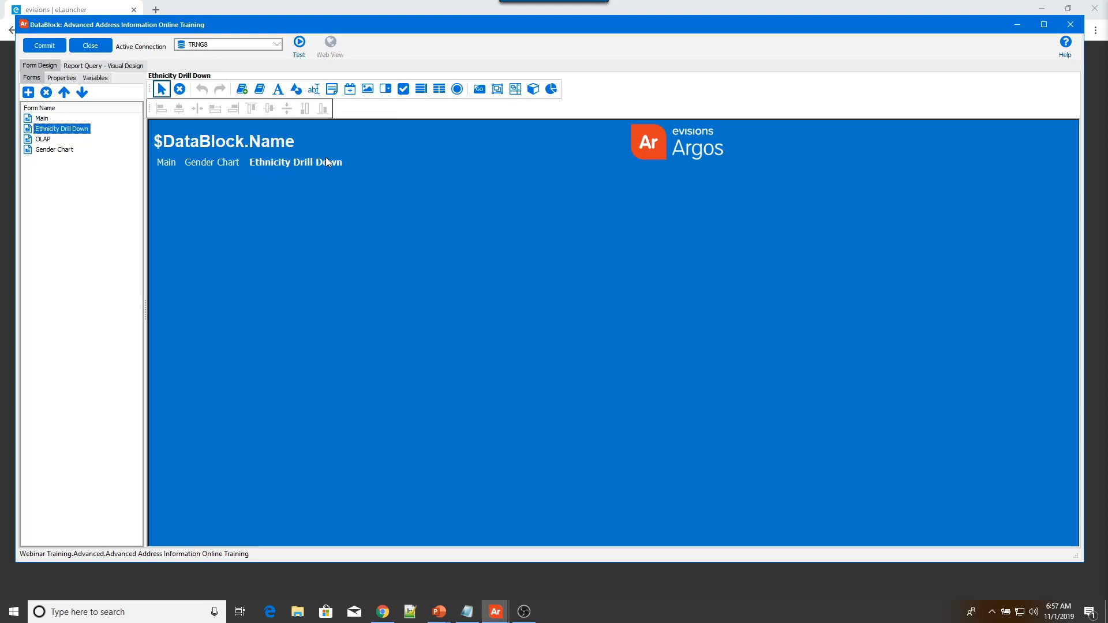
click(551, 89)
drag(174, 181, 1034, 521)
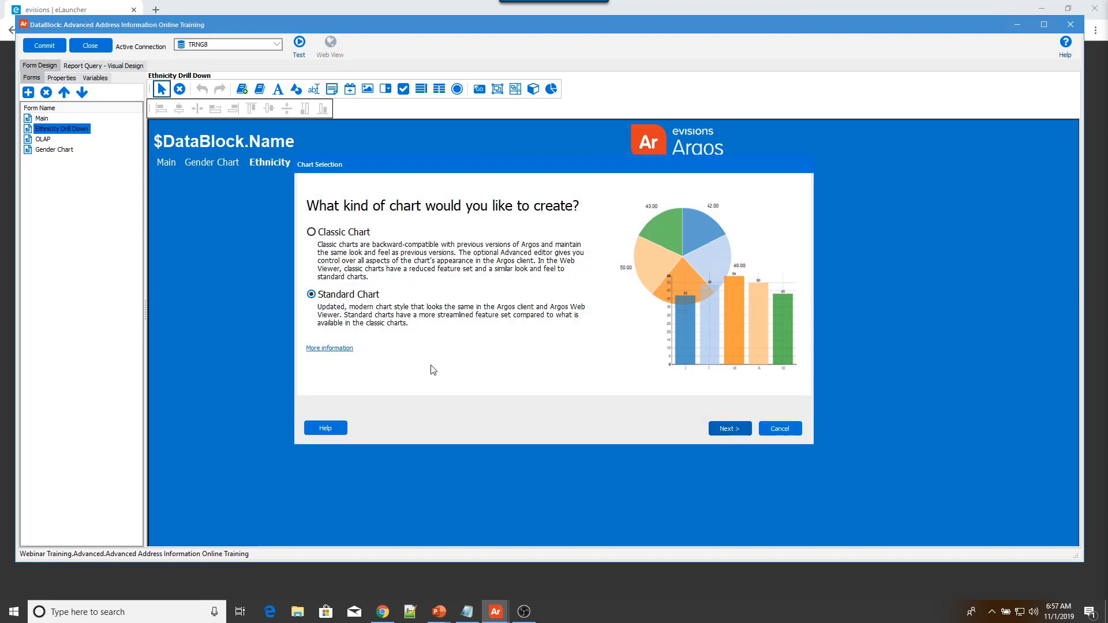
click(725, 428)
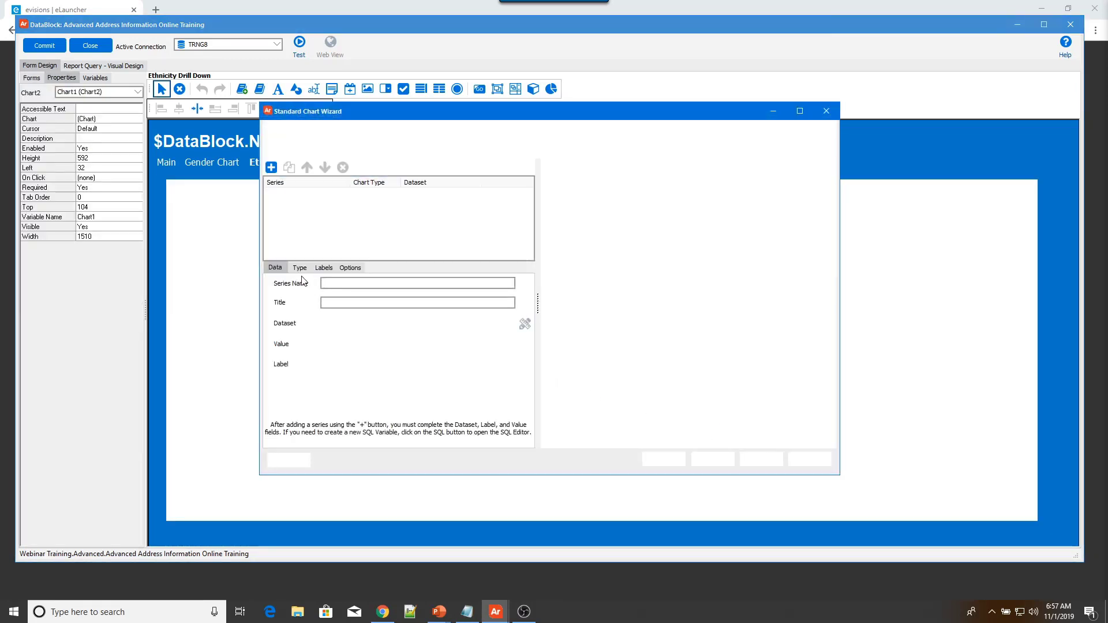
- Add a series named EthnicitySeries using the EthnicityCount dataset, with COUNT as its value and ETHNICITY as its label
click(272, 168)
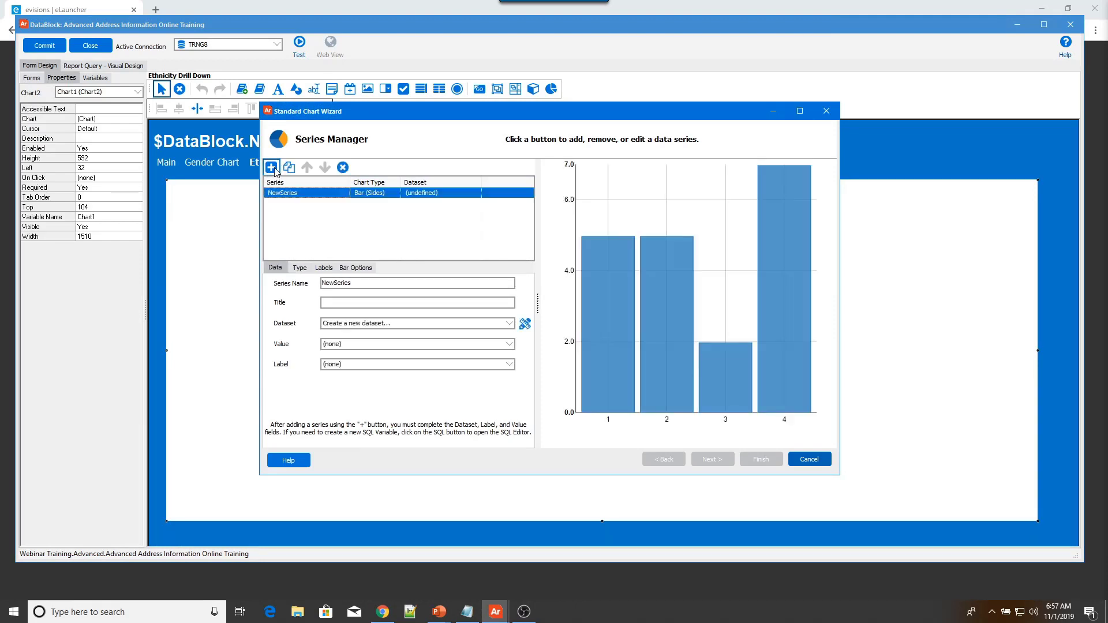
drag(334, 284, 319, 288)
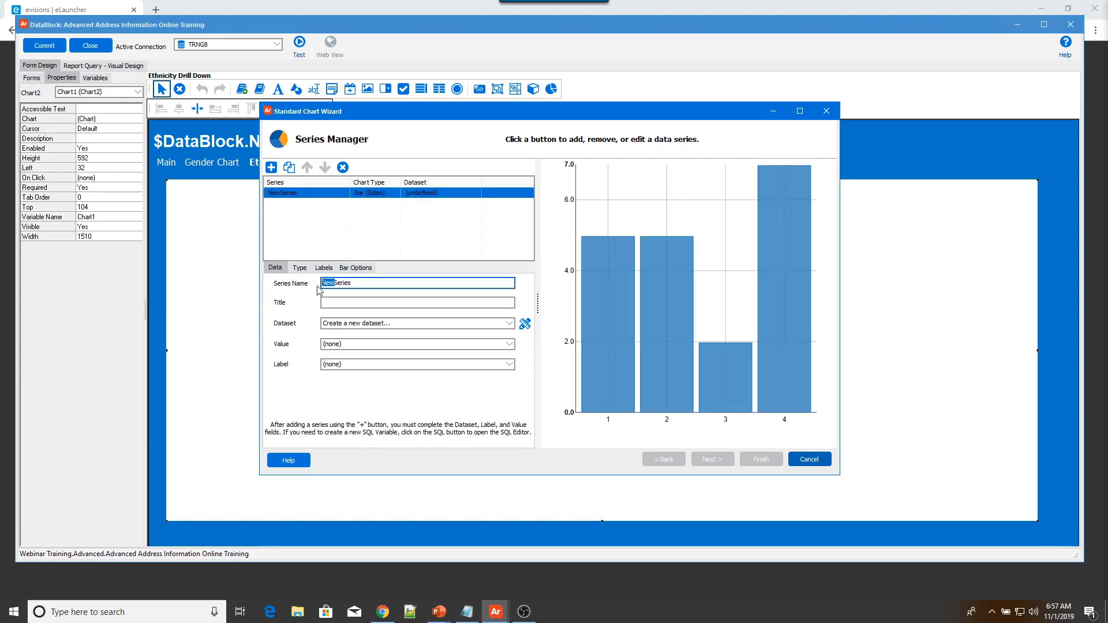
text(Ethnicity)
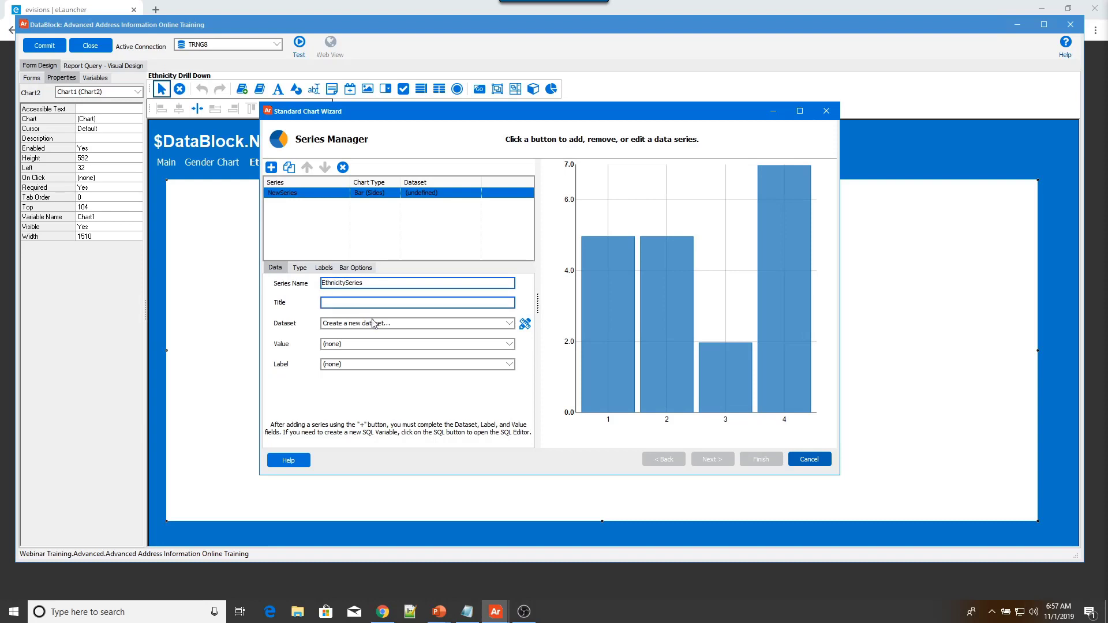
click(392, 328)
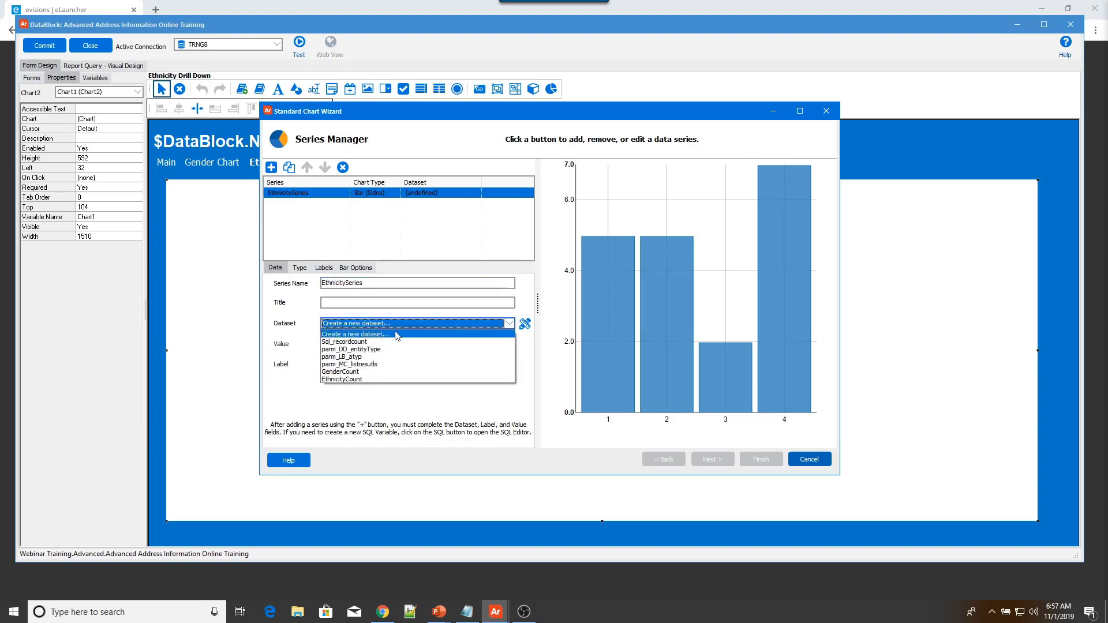
click(395, 379)
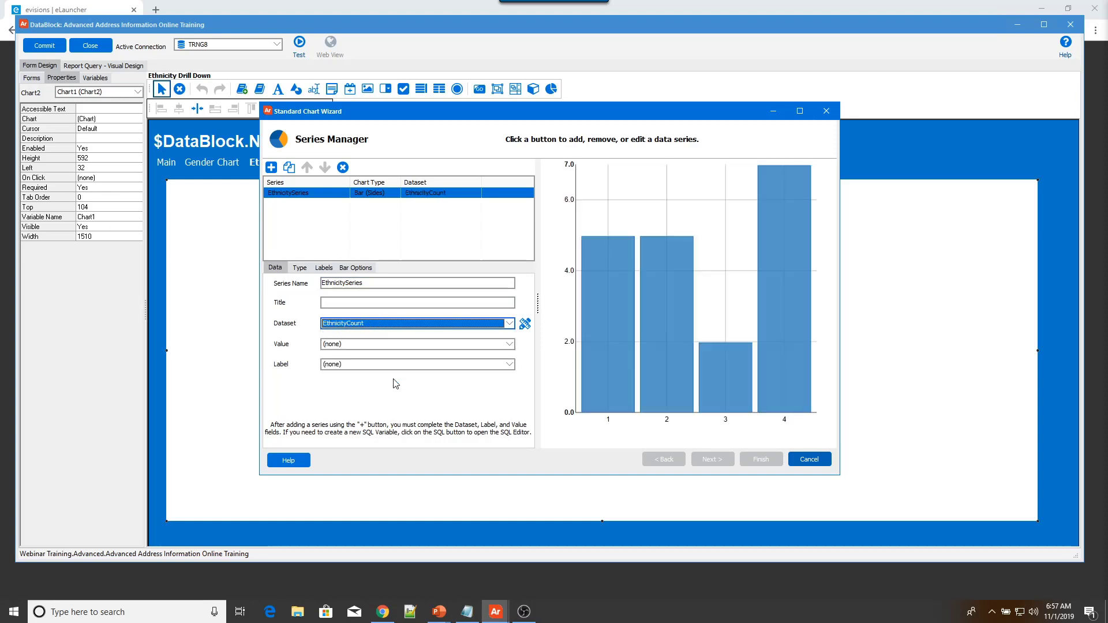
click(385, 345)
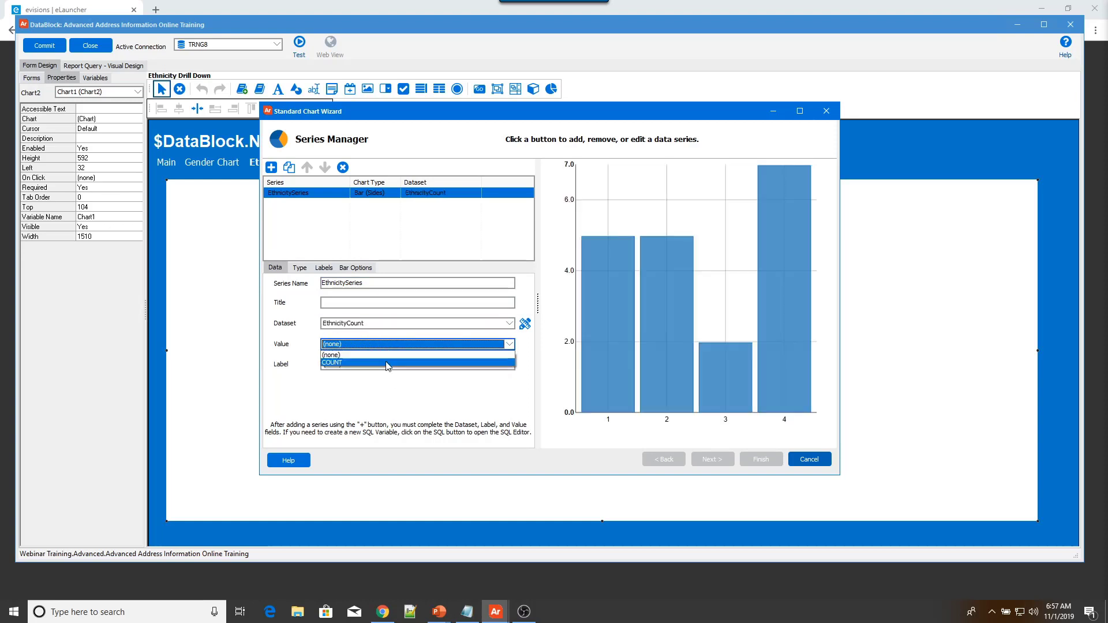
click(389, 363)
click(393, 365)
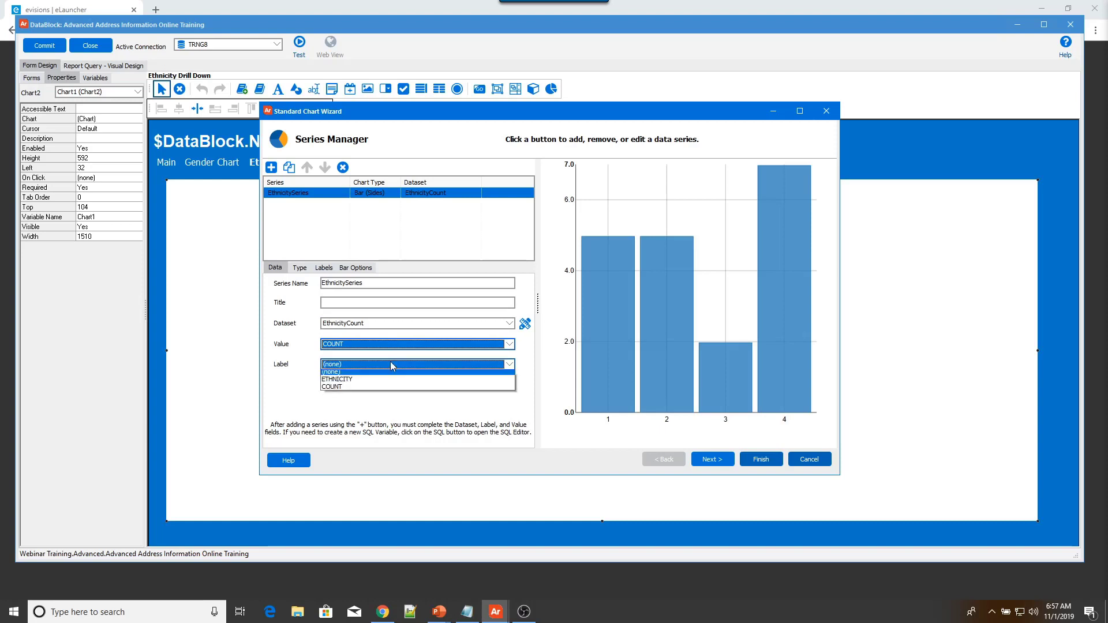
click(393, 386)
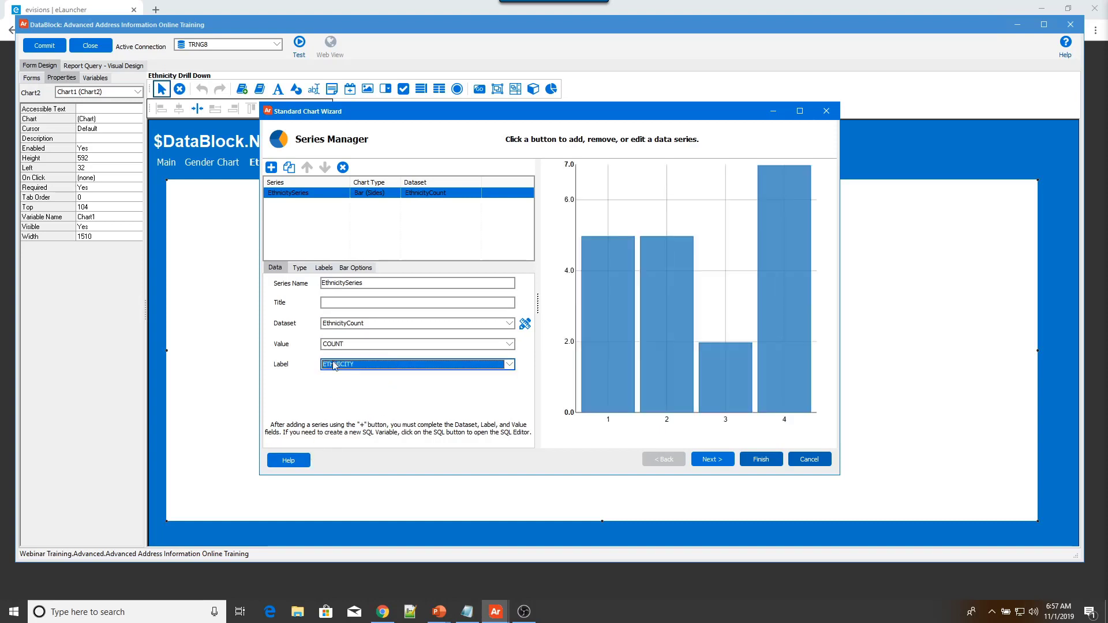
- Keep the side-by-side bar chart type and make the series labels visible with the Value label style
click(299, 269)
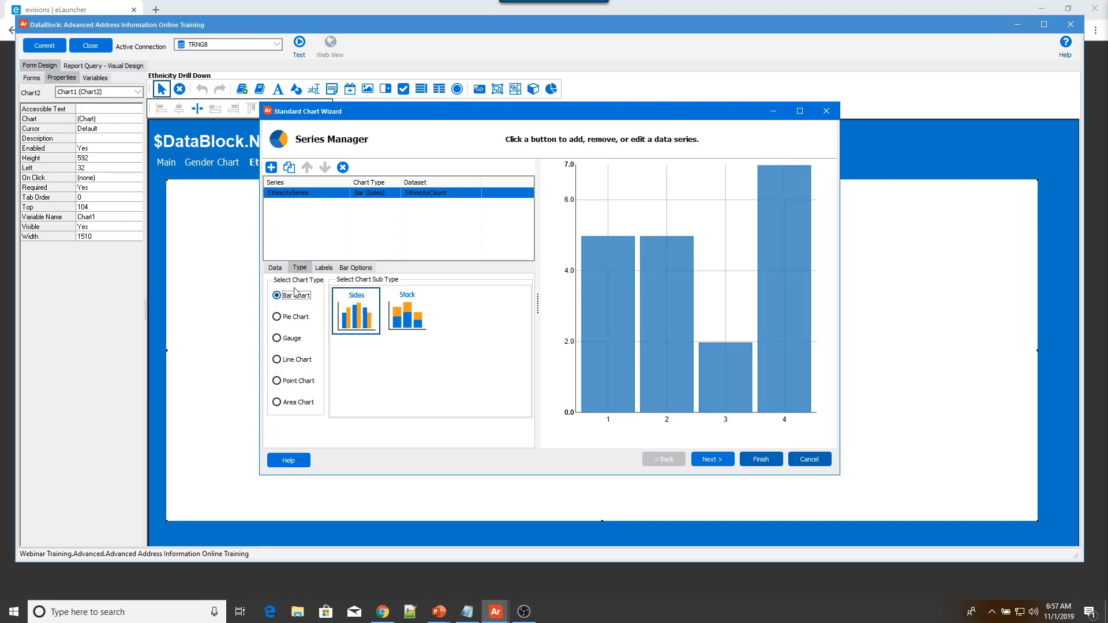
click(323, 269)
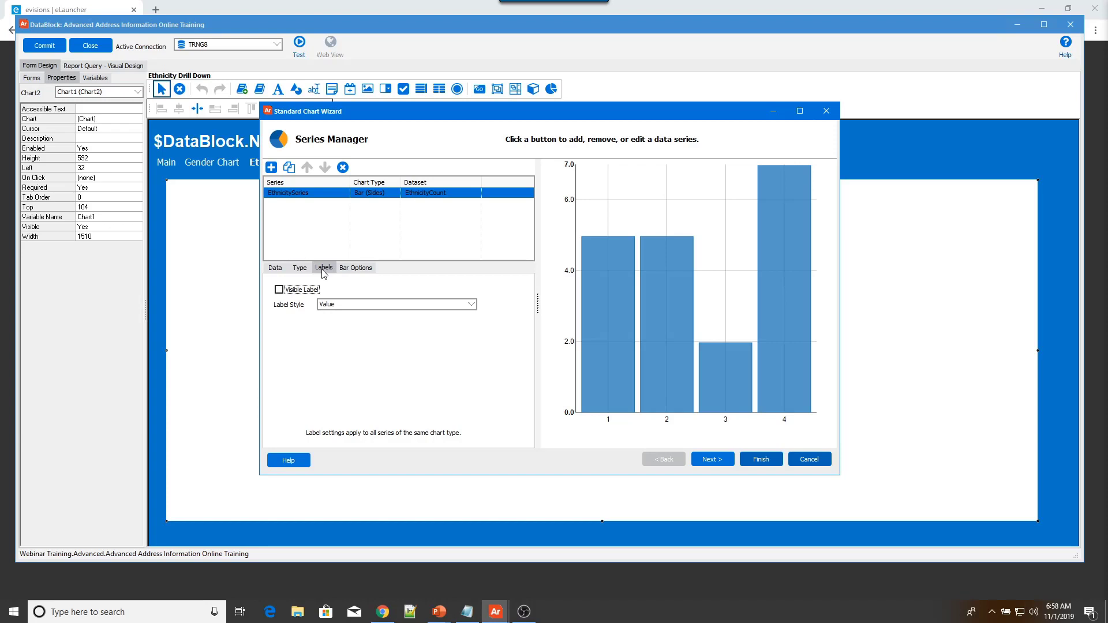
click(279, 290)
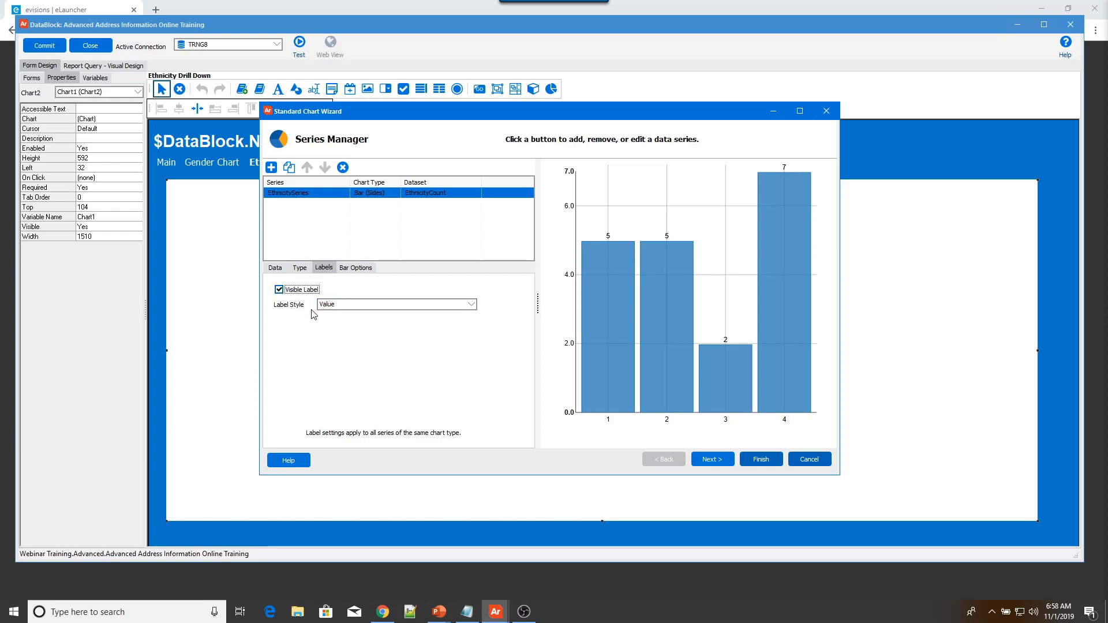
- Keep the default chart panel settings and add the main title "Ethnicity Breakdown" at font size 18
click(707, 459)
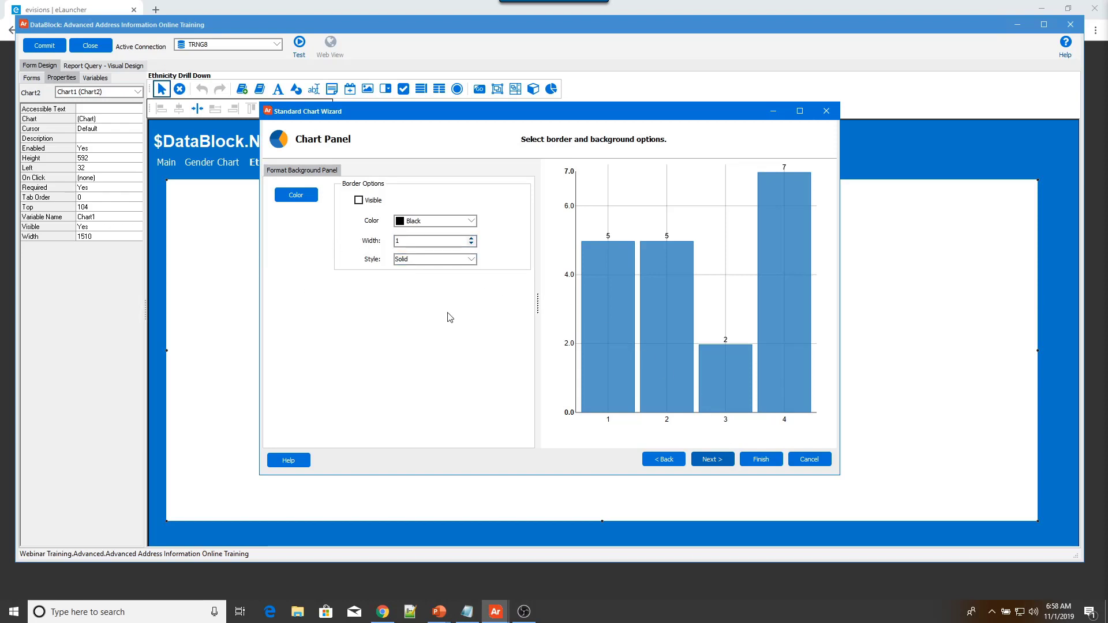
click(713, 459)
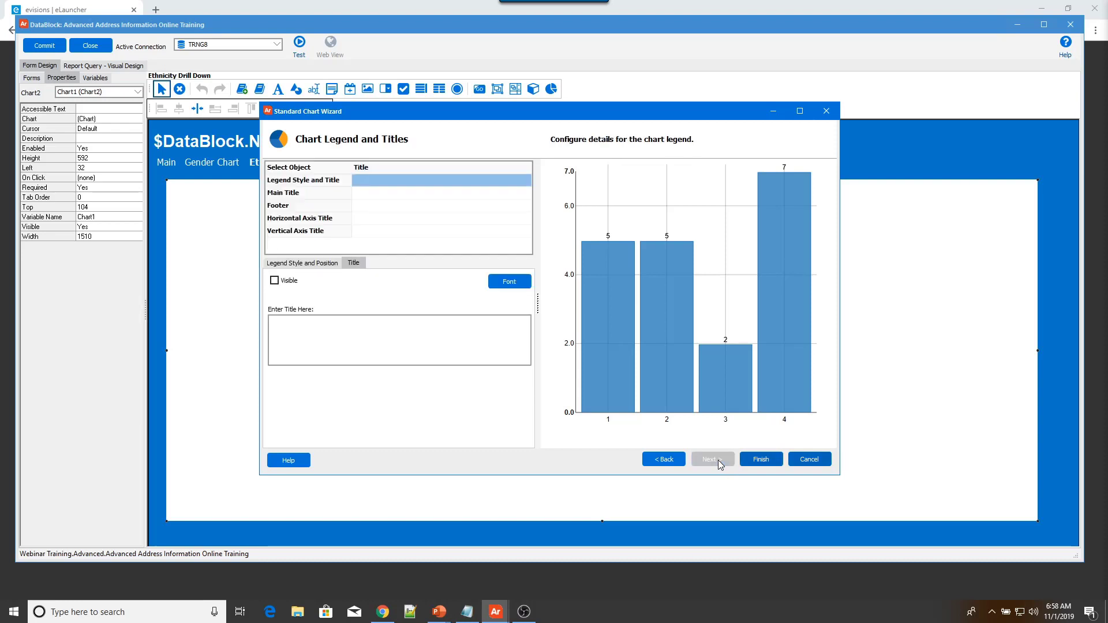
click(415, 193)
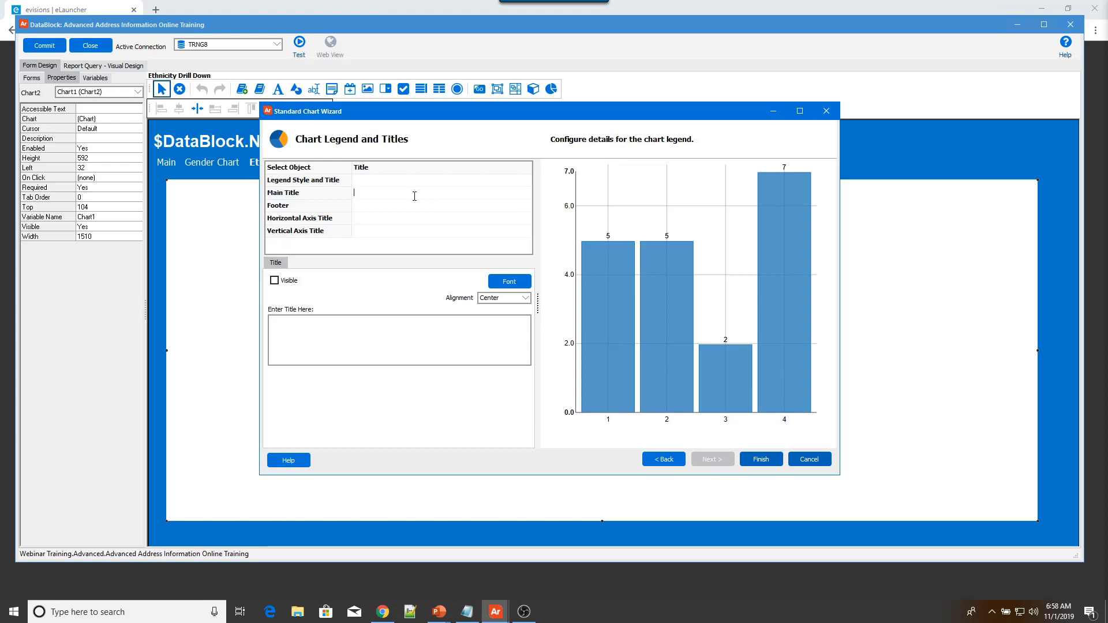
text(Ethnicity Breakdown)
click(509, 281)
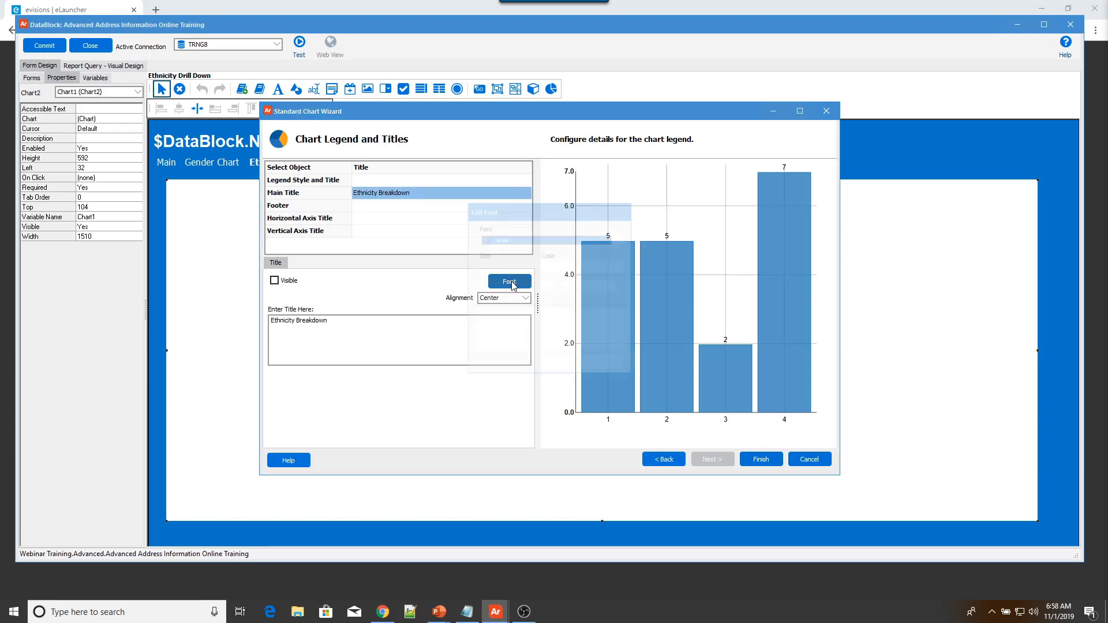
click(529, 266)
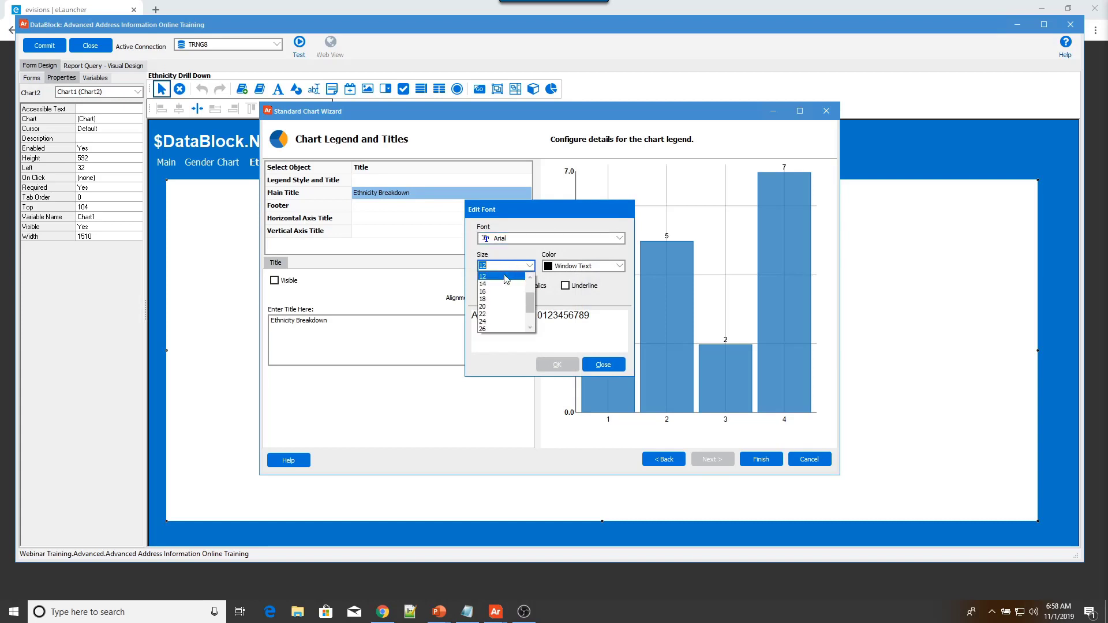
click(507, 297)
click(566, 364)
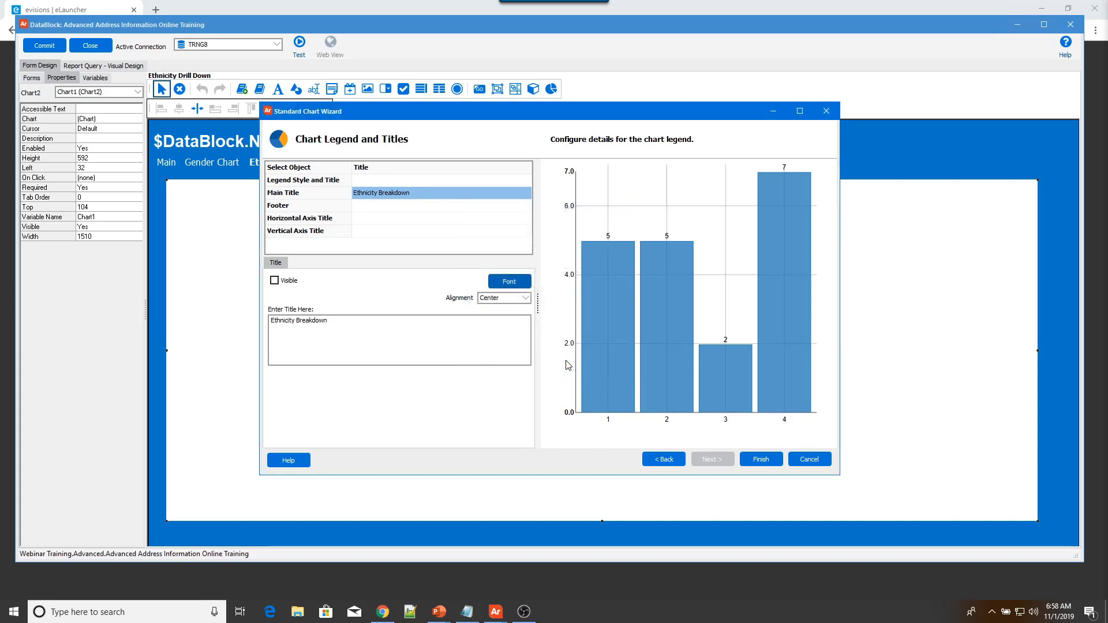
- Finish the chart wizard and rename the bar chart's variable as parm_CHT_Ethnicity
click(759, 460)
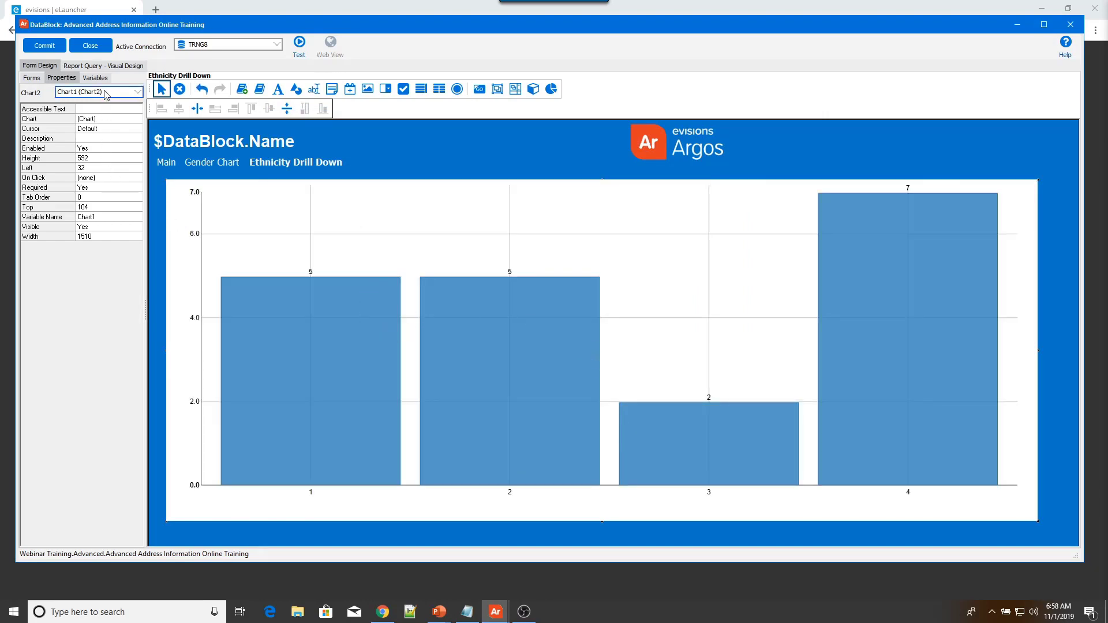
click(119, 218)
text(parm_CHT_Ethnicity)
- Assign an On Click event to the Gender Chart form's pie chart that activates the Ethnicity Drill Down form
click(31, 77)
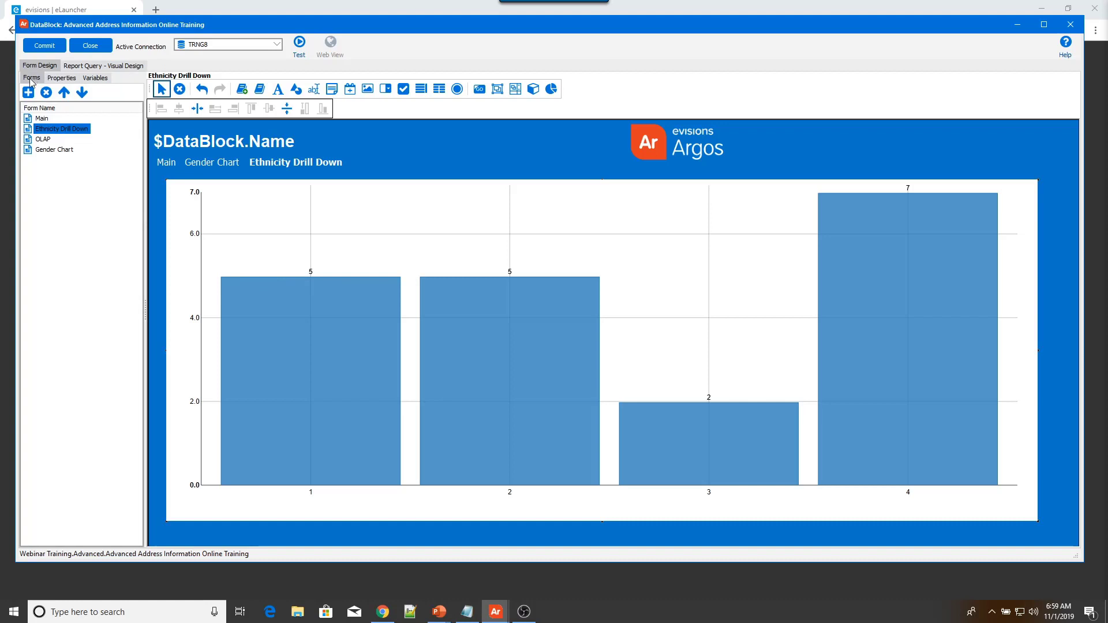
click(52, 151)
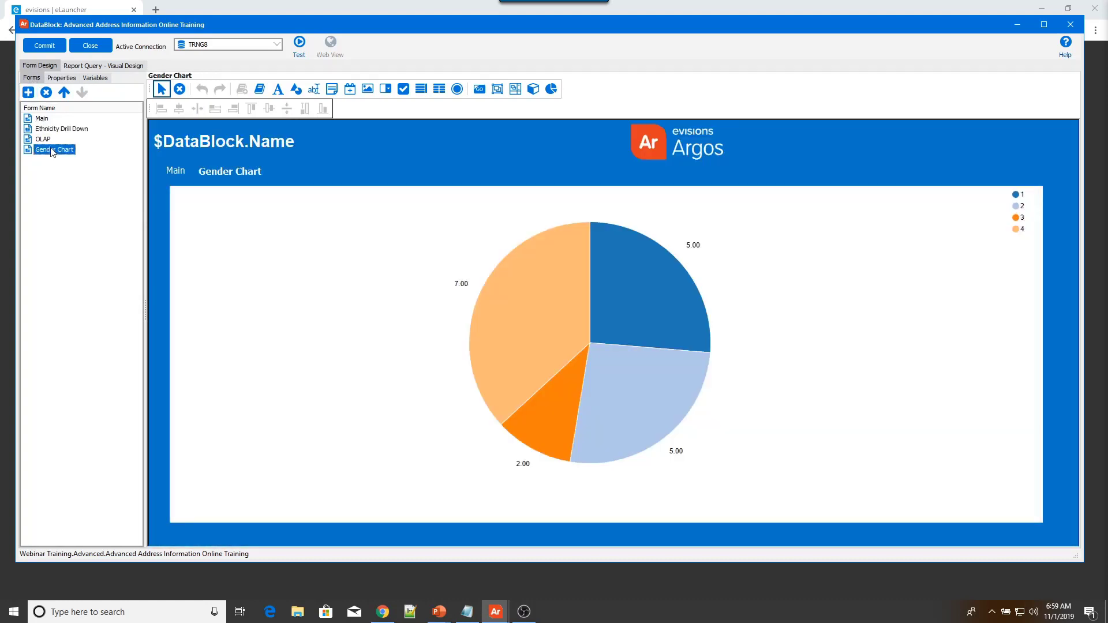
click(375, 319)
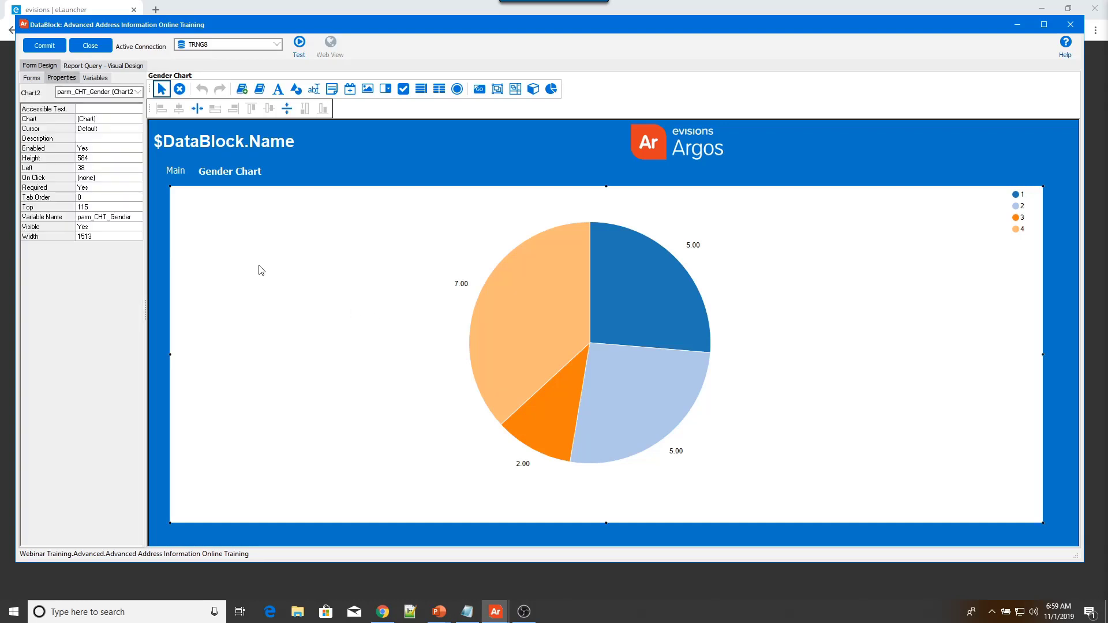
click(122, 178)
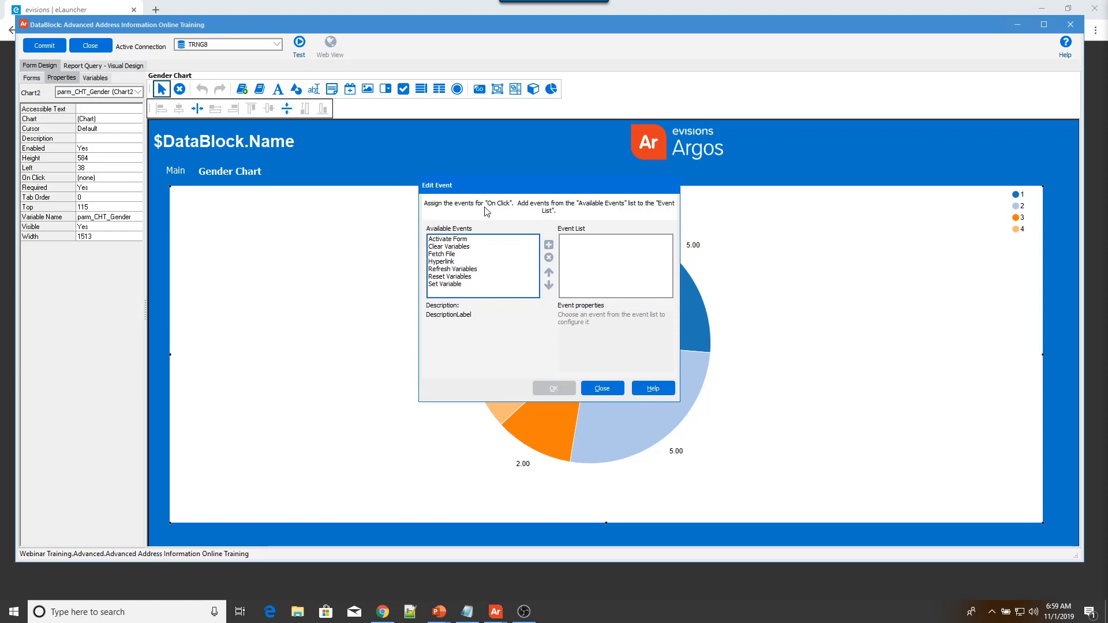
click(447, 240)
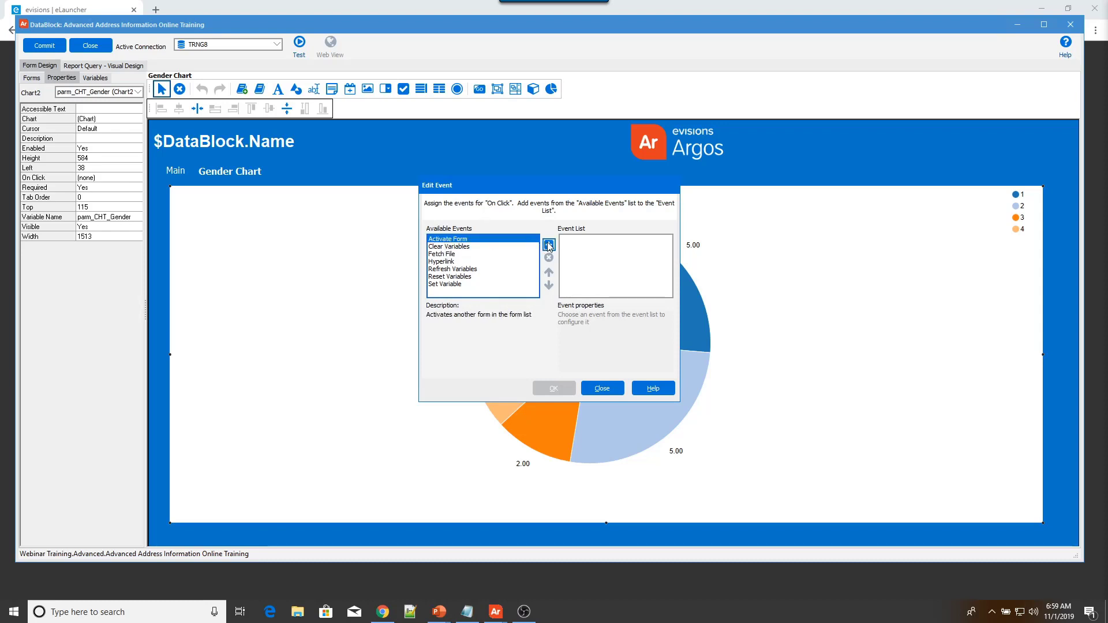
click(548, 245)
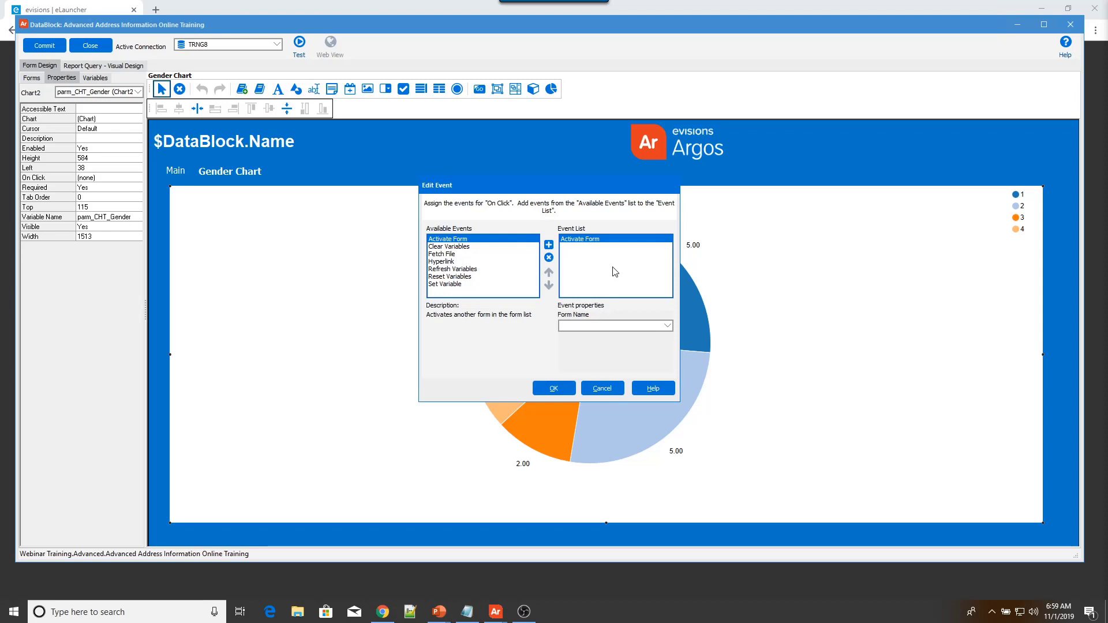
click(637, 327)
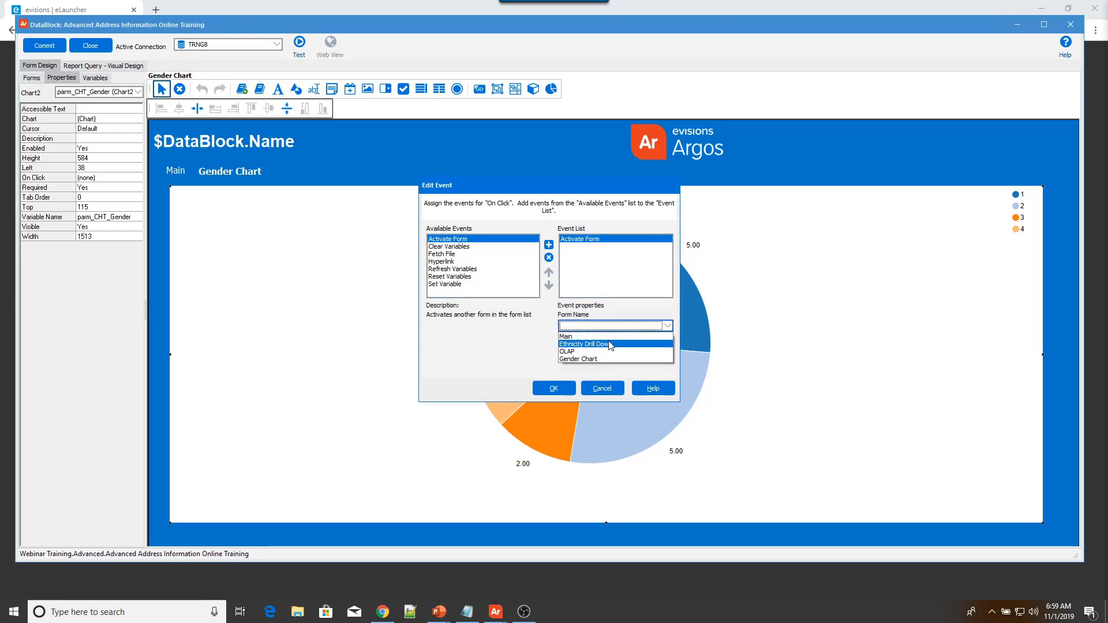
click(610, 345)
click(549, 389)
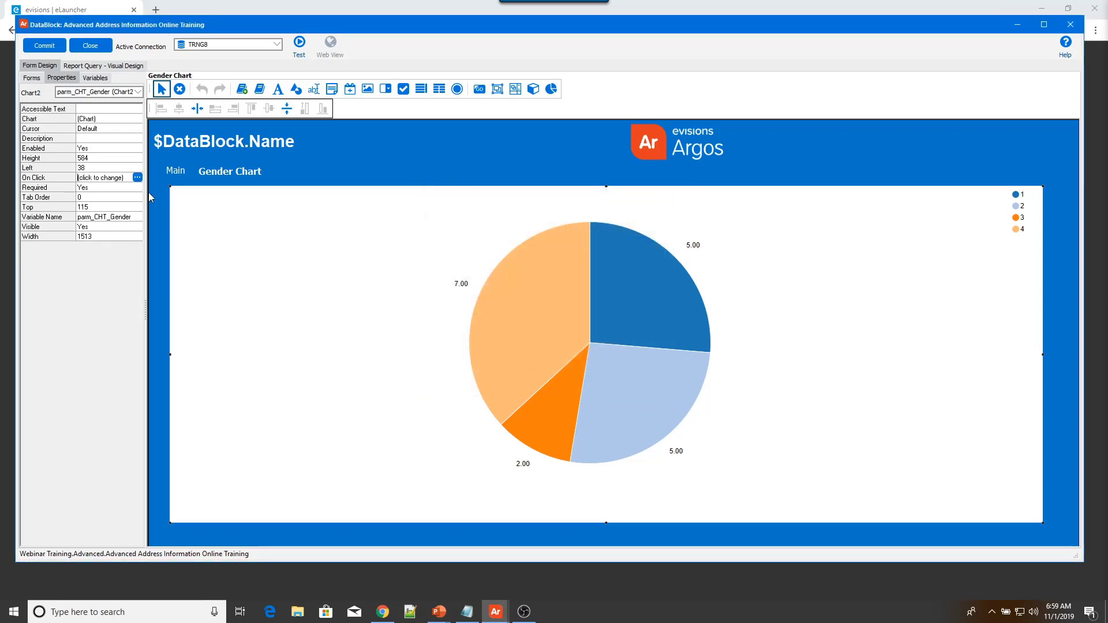
- Commit the DataBlock changes and start a test run of the forms
click(36, 47)
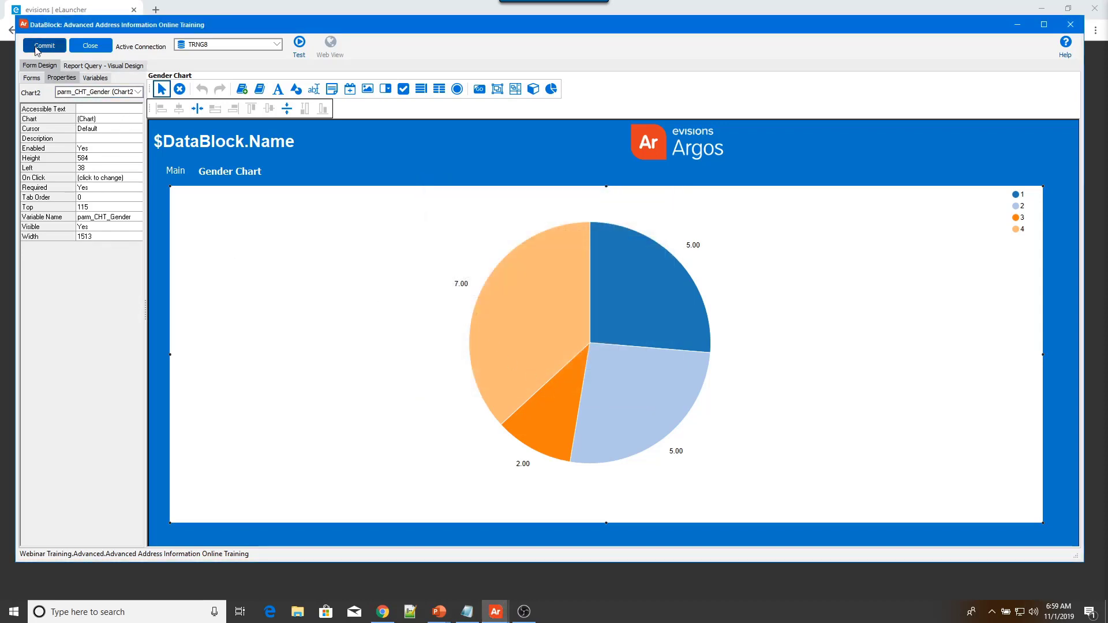
click(299, 44)
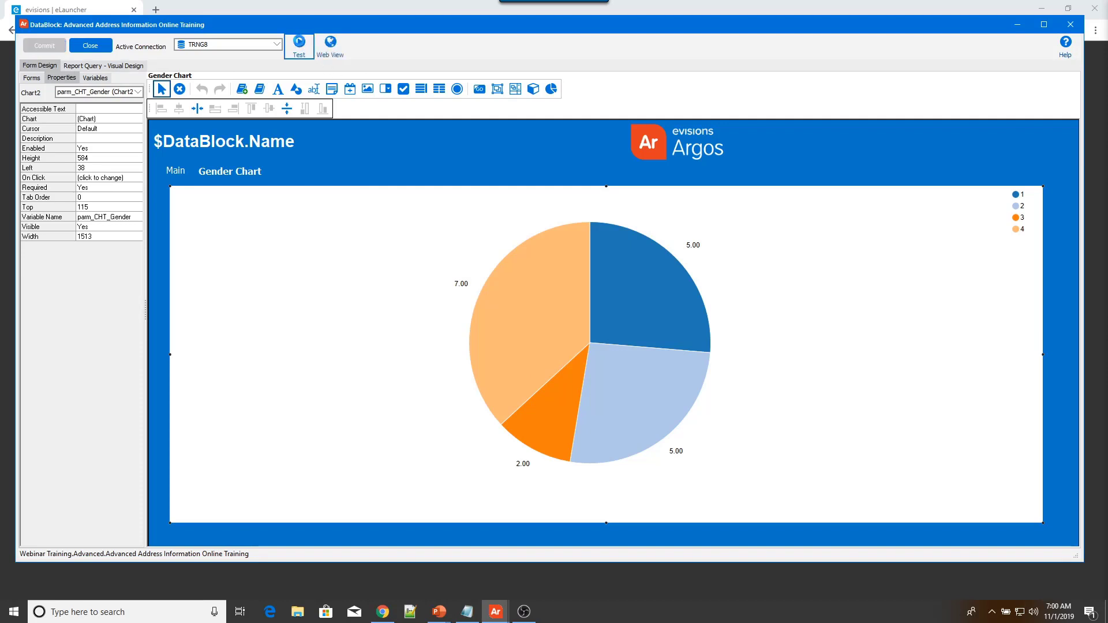
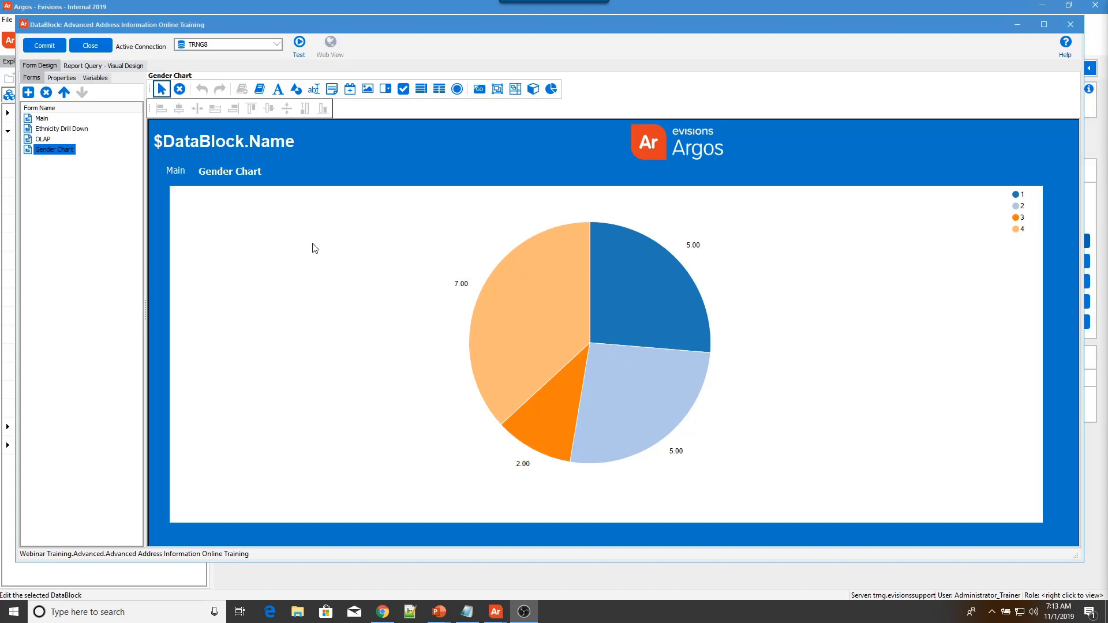
- Draw an OLAP cube about 1512 wide and 588 high on the OLAP form, filling the empty area below the heading
click(46, 138)
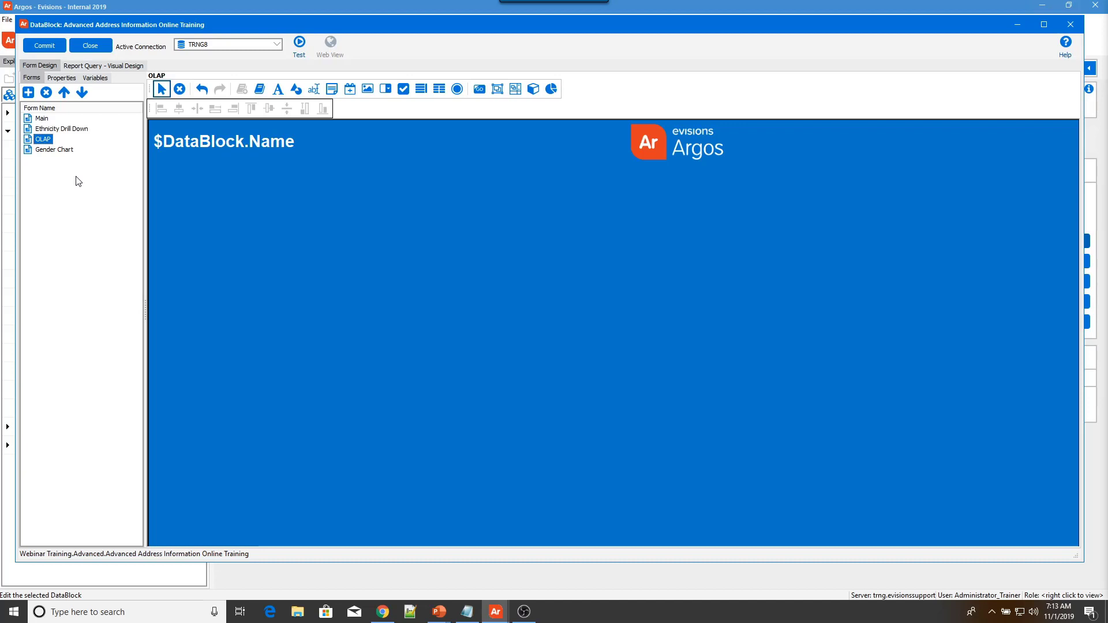
click(532, 90)
drag(174, 175, 189, 197)
drag(1006, 500, 1047, 515)
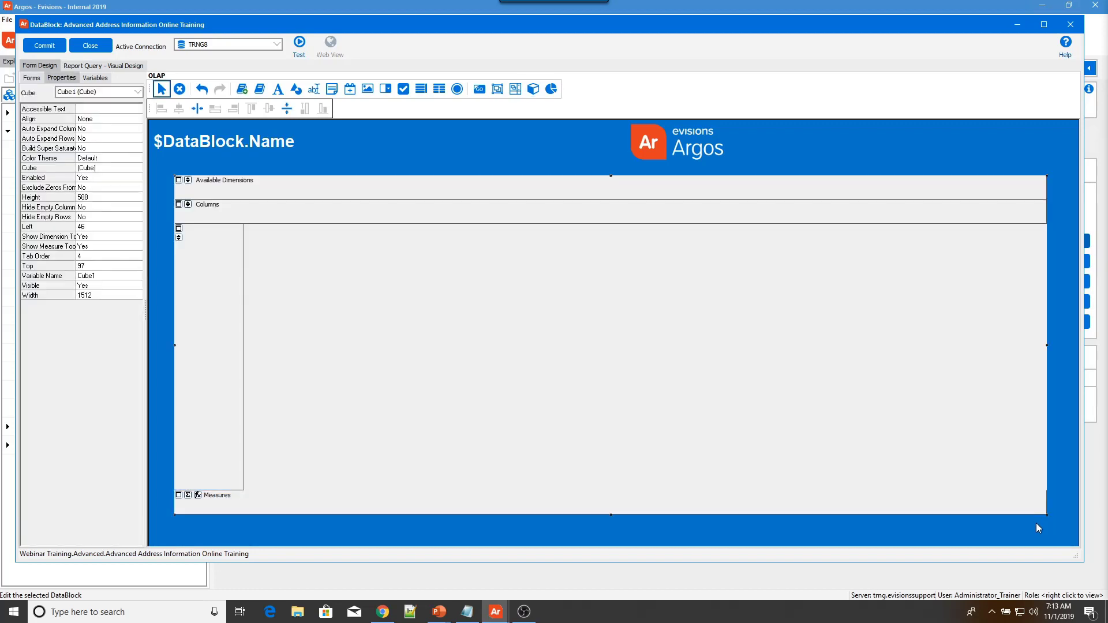
- Open the cube's configuration and review its general, totals and subtotals properties, keeping the default settings without auto-expanding rows
double_click(310, 318)
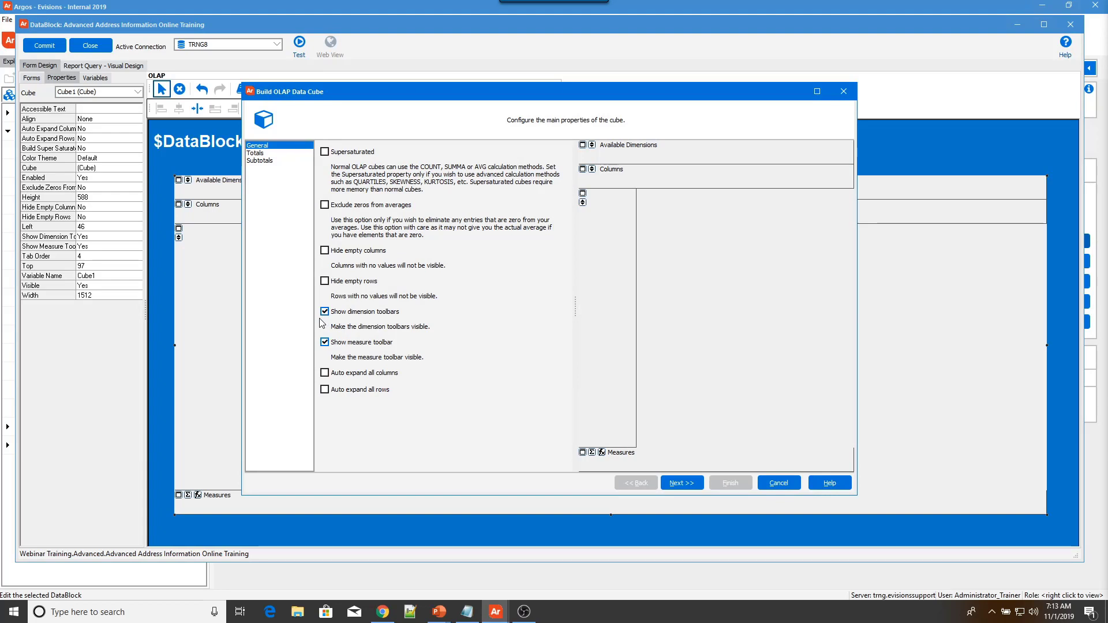
click(255, 154)
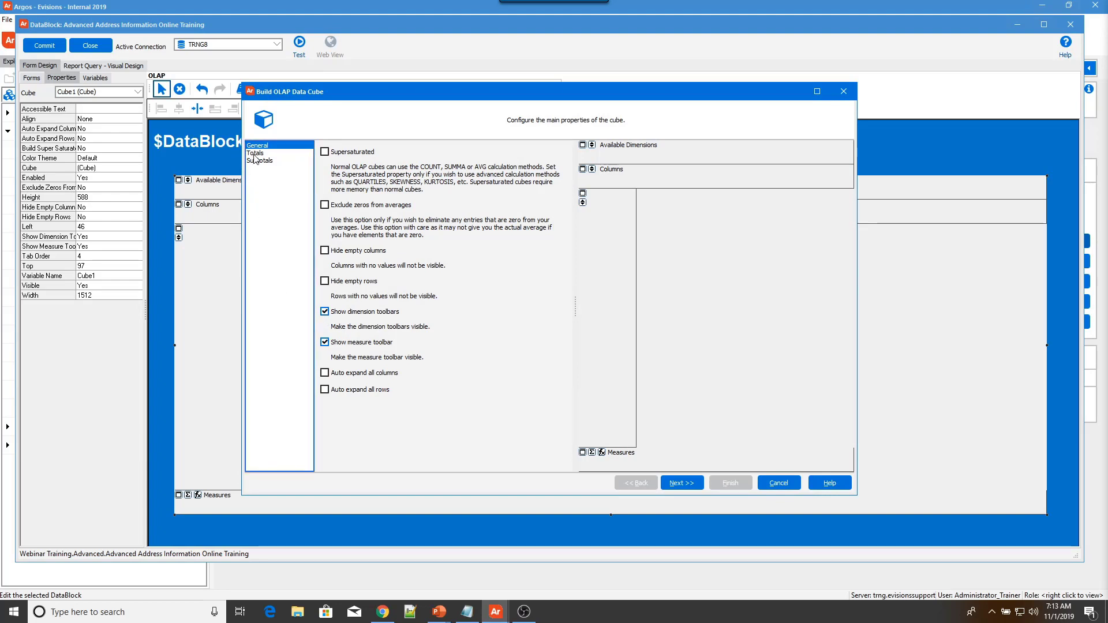
click(260, 161)
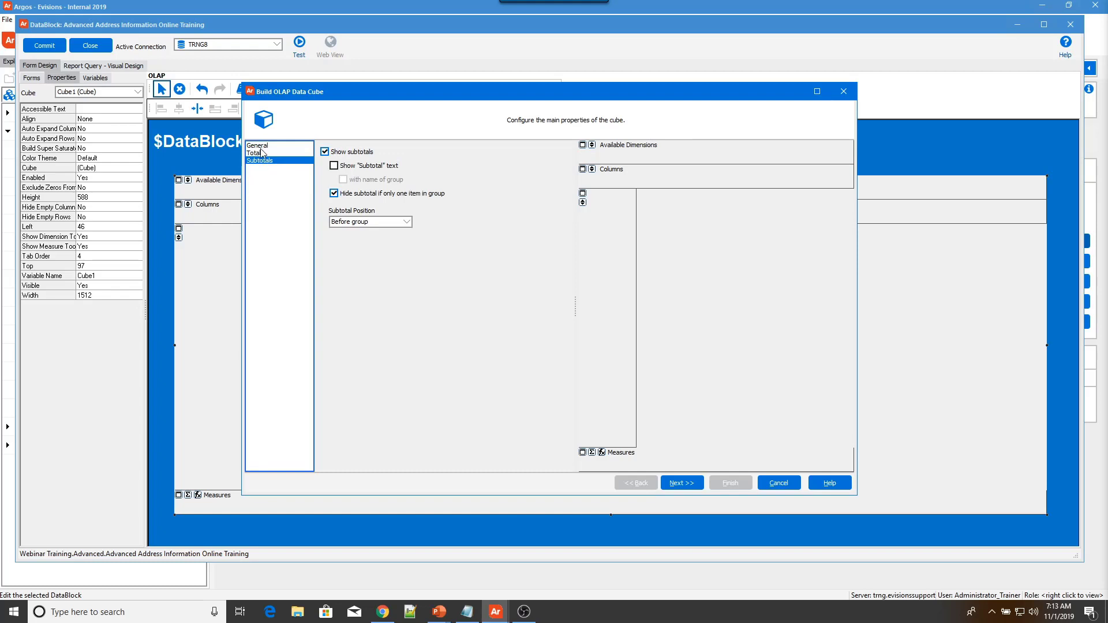
click(262, 147)
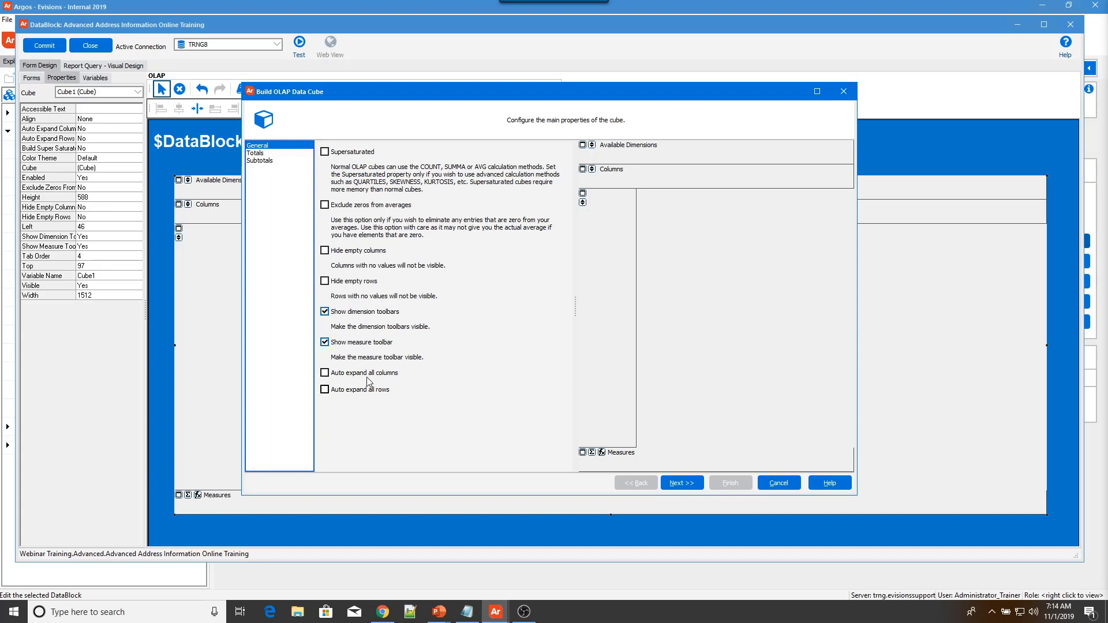
click(324, 390)
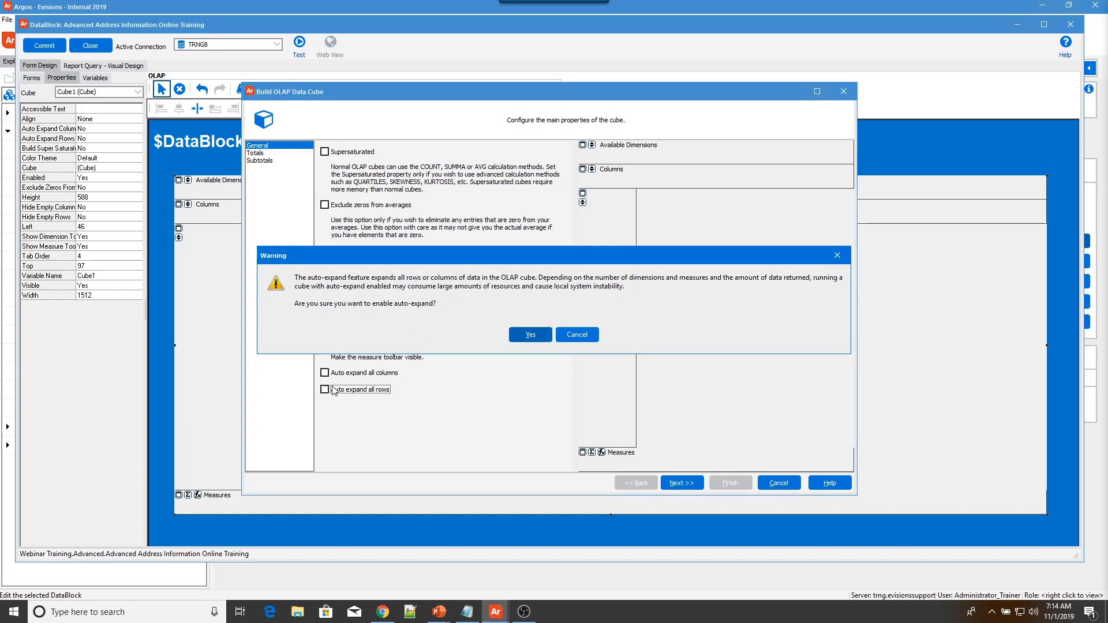
click(579, 335)
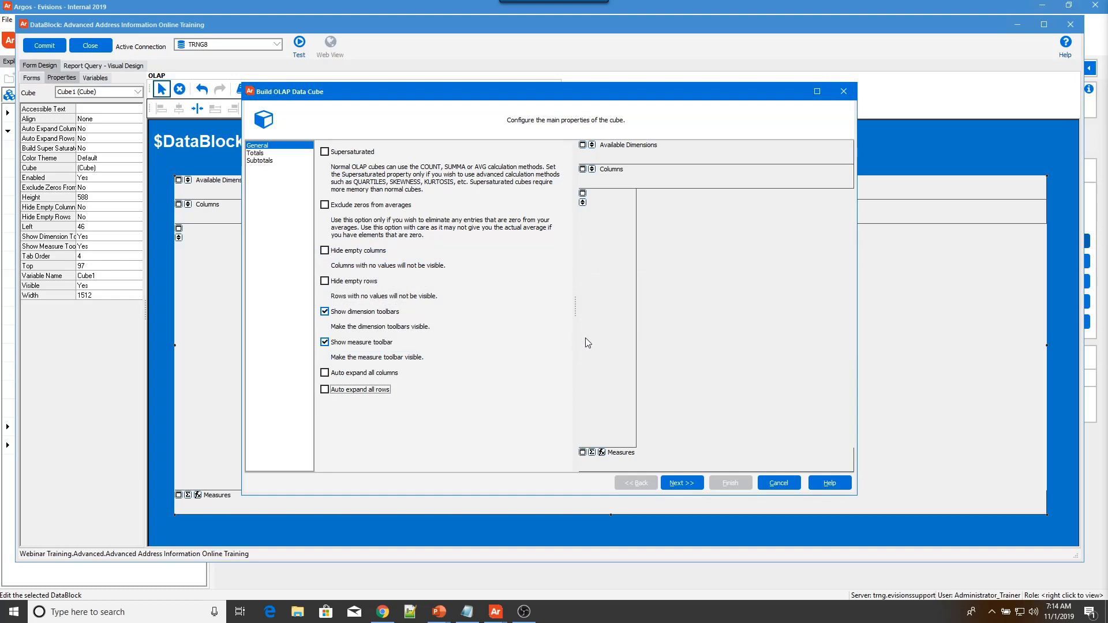
click(259, 154)
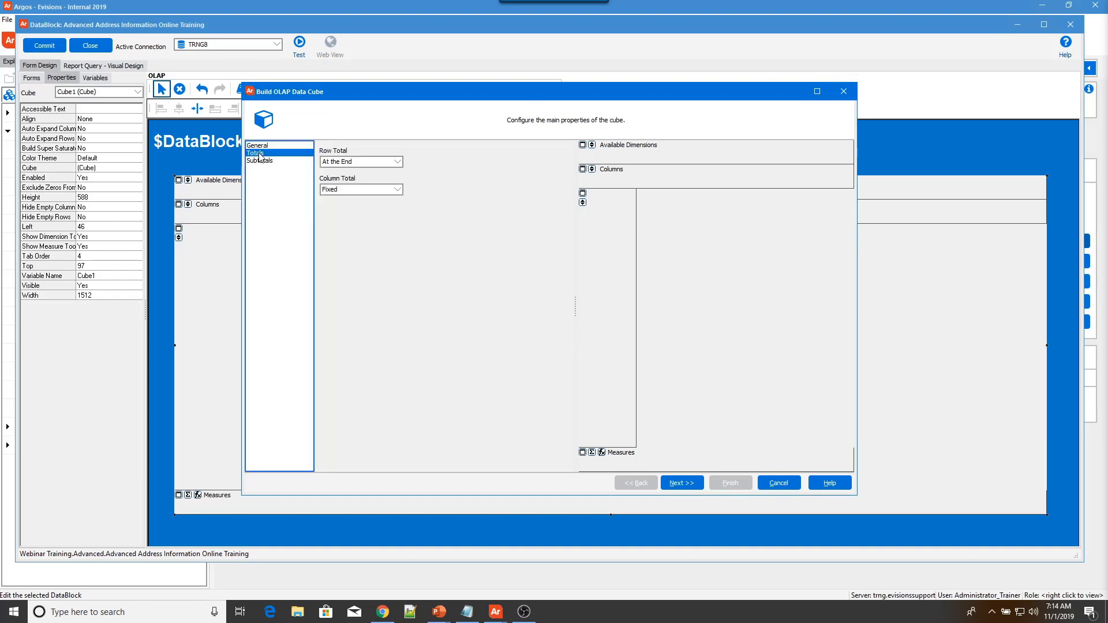
click(365, 162)
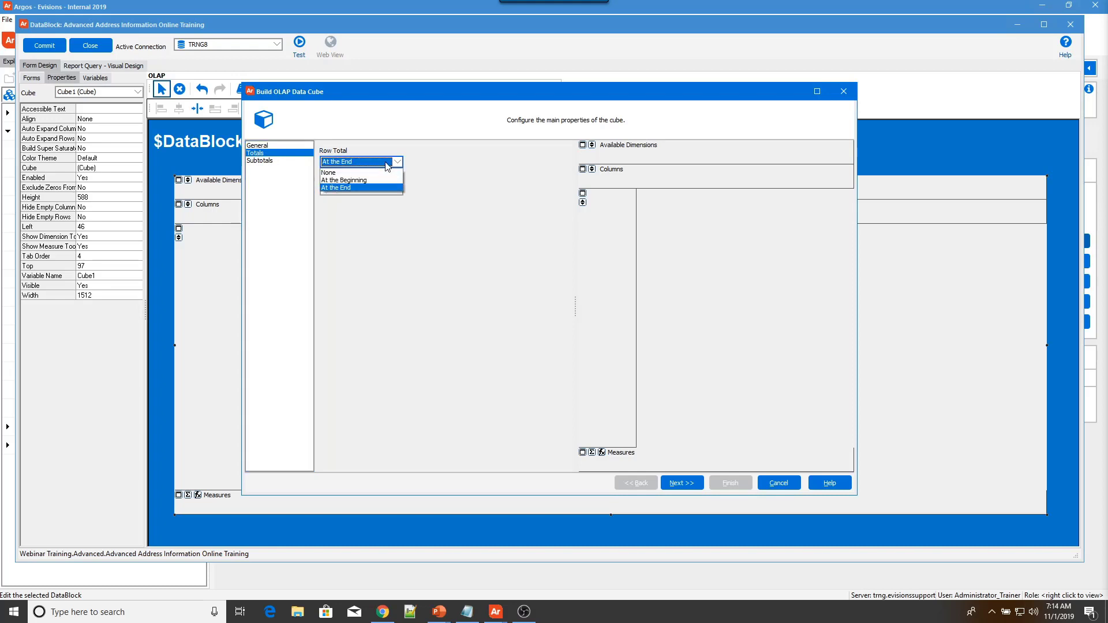
click(386, 163)
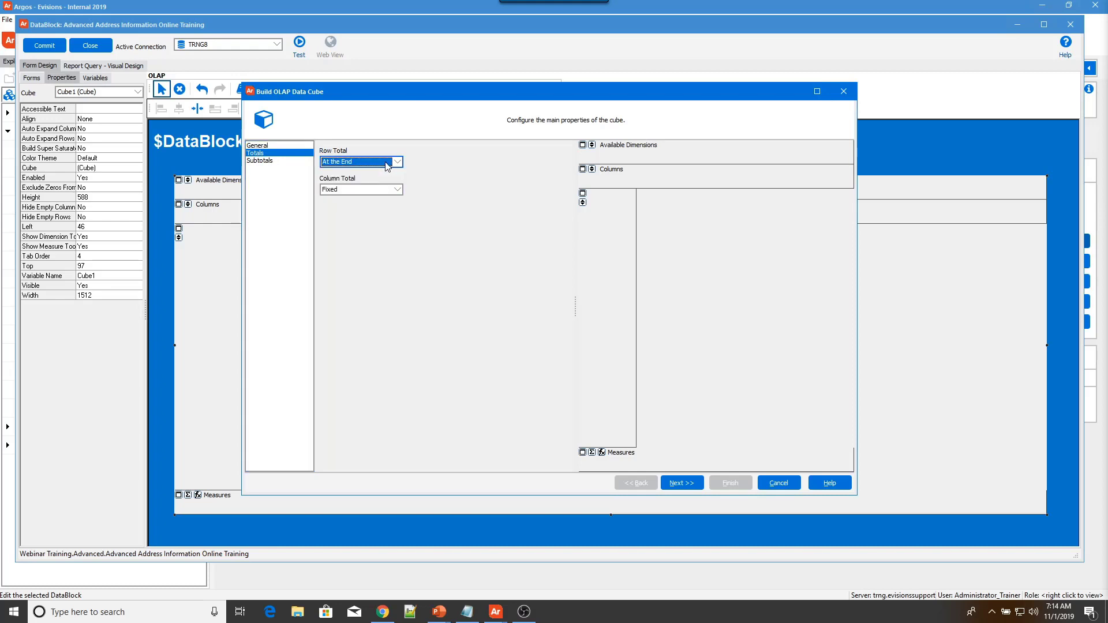
click(261, 161)
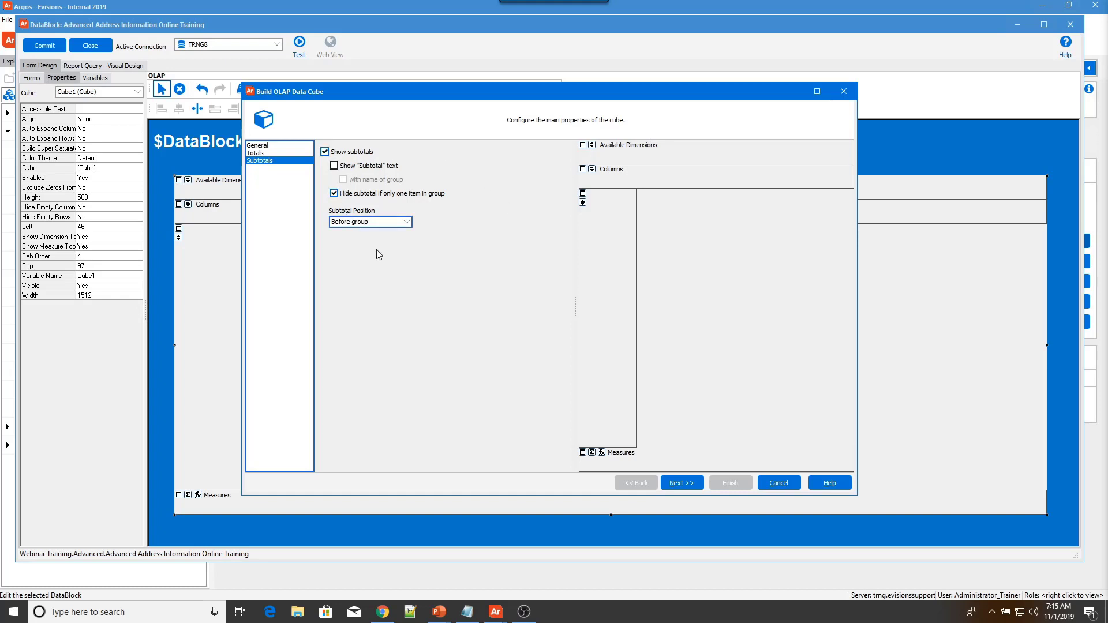
- Define the Fact Table query selecting distinct spriden_pidm, spbpers_sex and stvethn_desc from spriden, spbpers and stvethn, joined on PIDM and ethnicity code
click(676, 488)
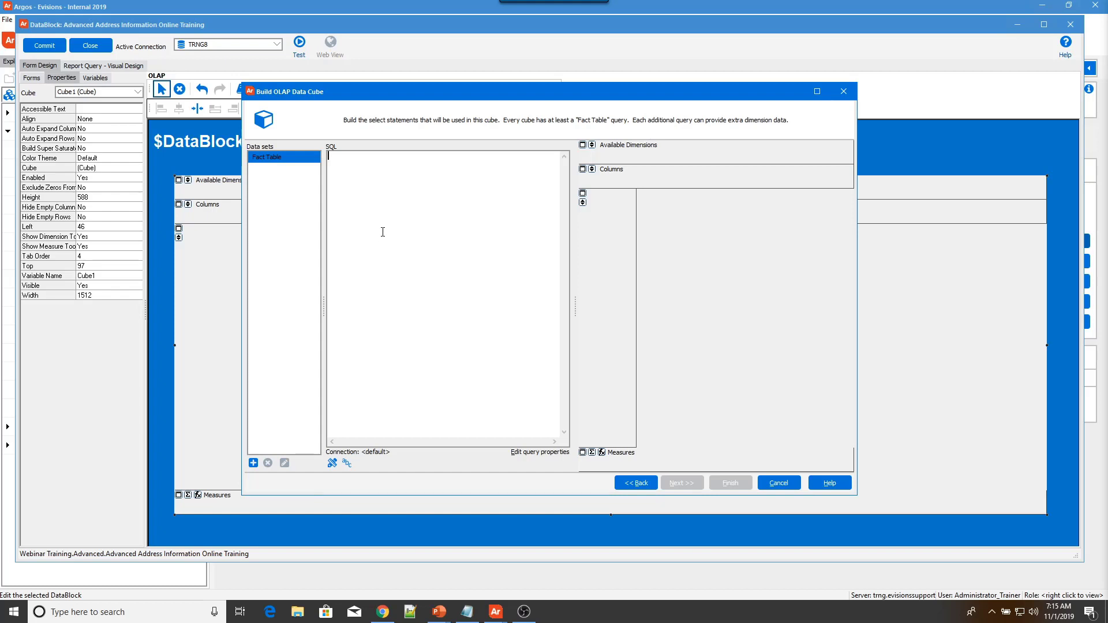
text(select distinct spriden_pidm, spbpers_sex, stvethn_desc from spriden, spbpers, stvethn where spriden_pidm = spbpers_pidm and spbpers_ethn_code = stvethn_code)
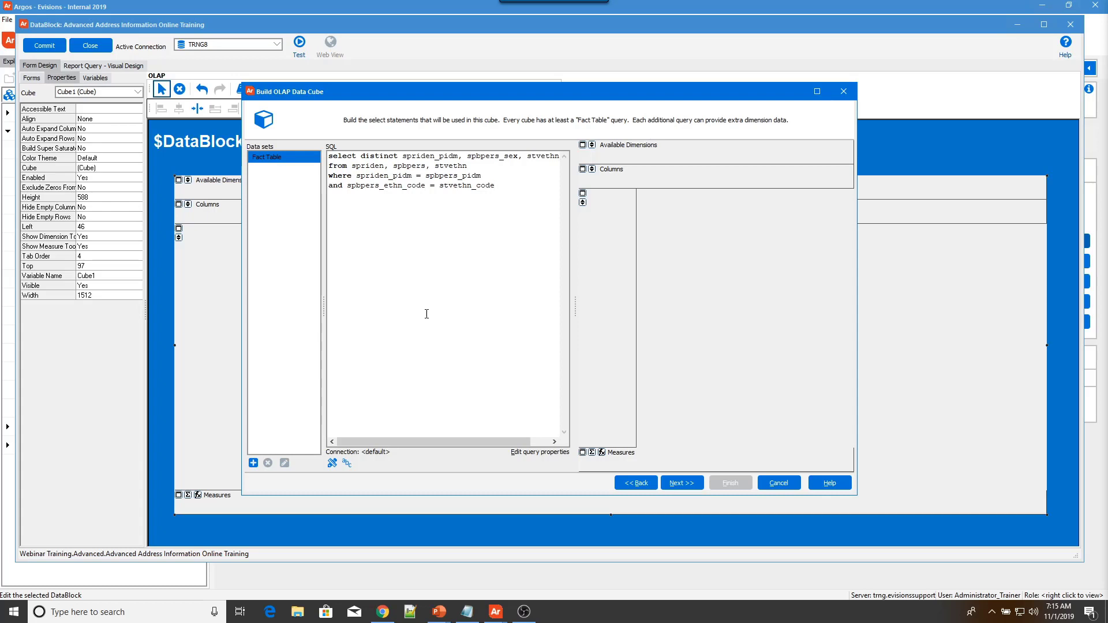
click(684, 483)
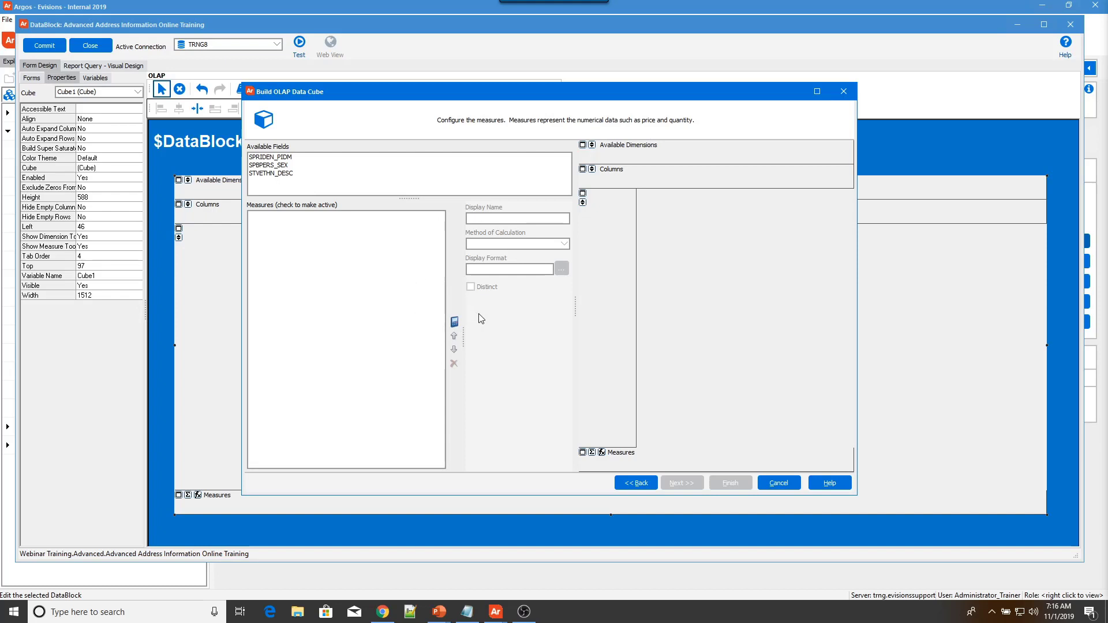
- Add SPBPERS_SEX as a measure named Gender, calculated by Count, and remove the decimals from its display format
click(279, 166)
double_click(279, 167)
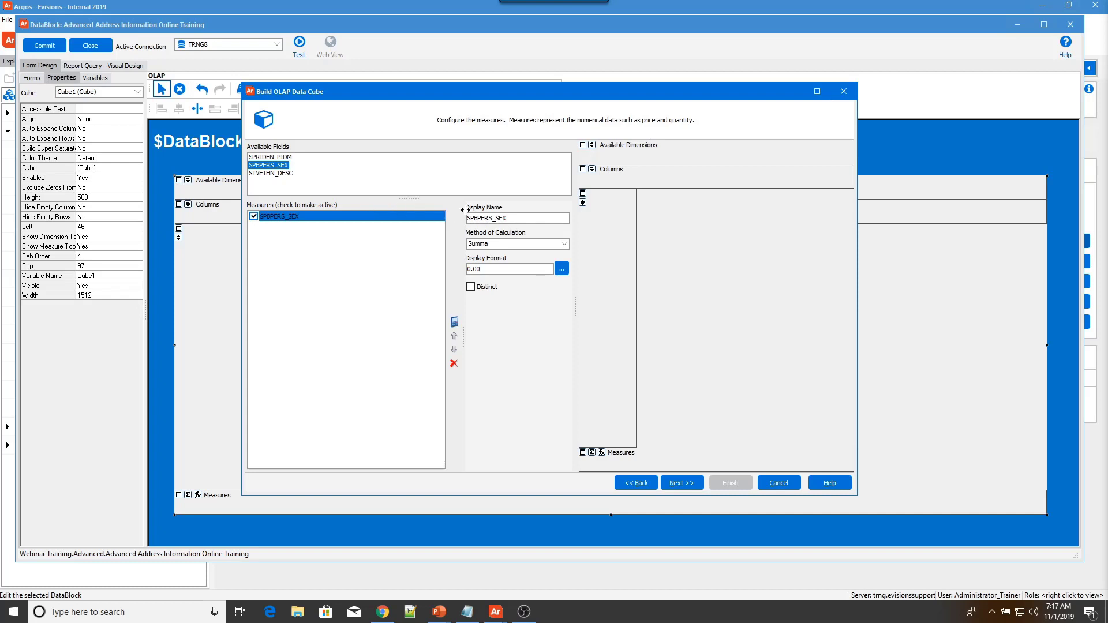
drag(510, 218, 459, 221)
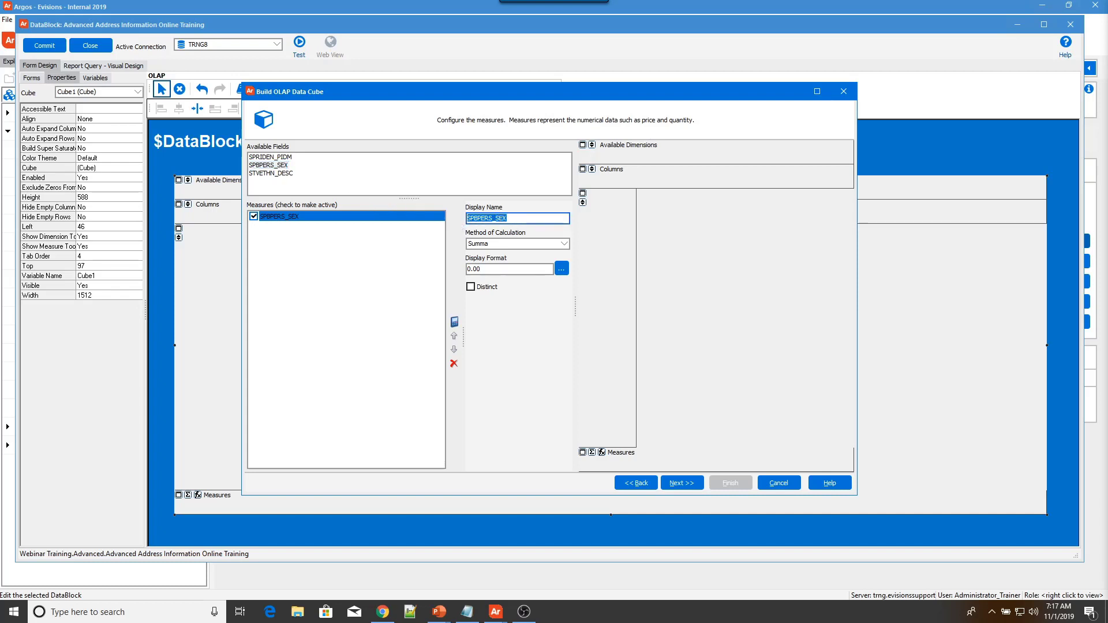
text(Gender)
click(527, 247)
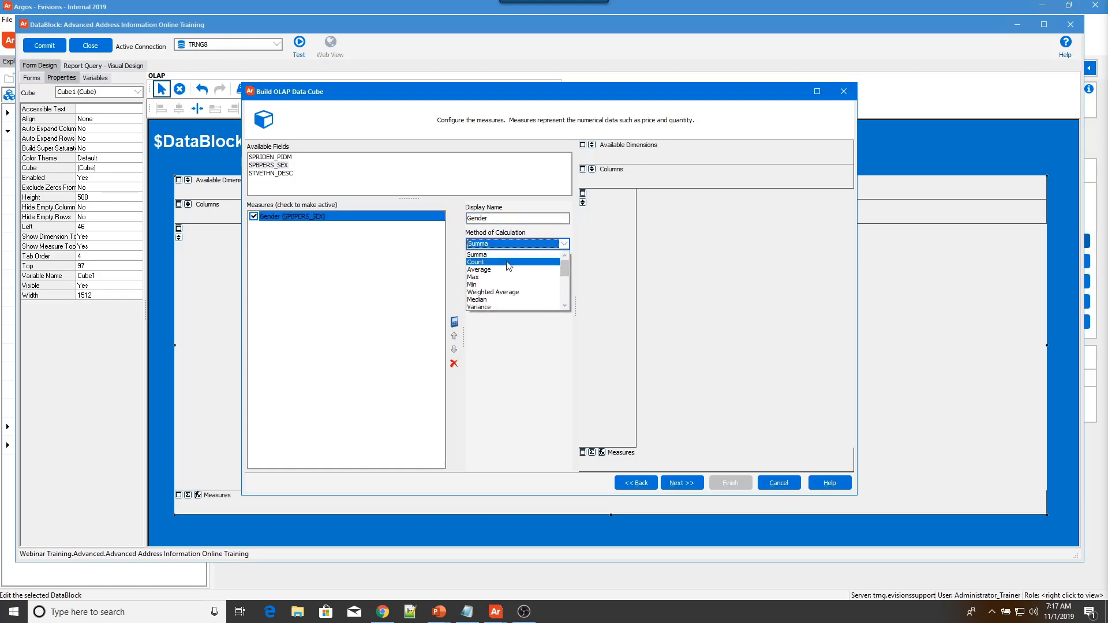
click(508, 264)
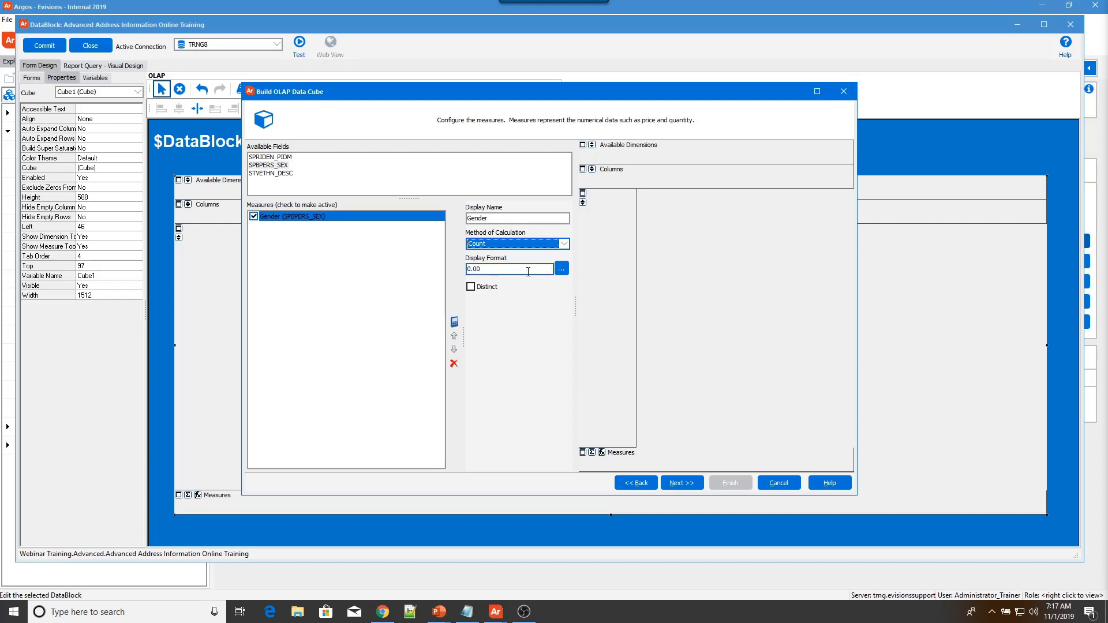
click(528, 271)
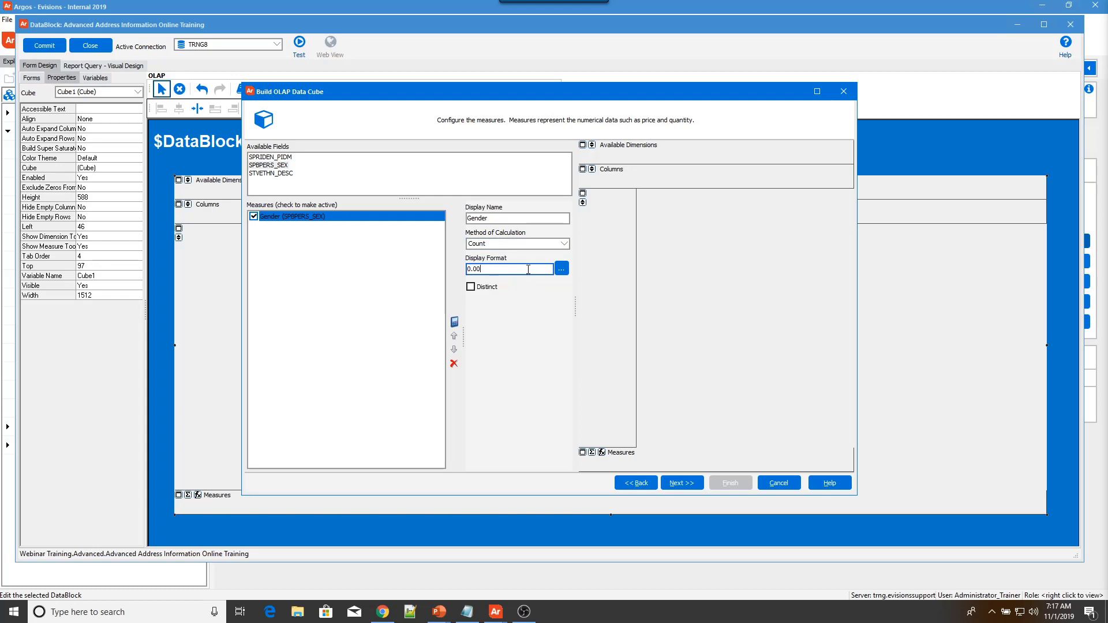
key(BackSpace)
key(BackSpace)
key(BackSpace)
click(691, 487)
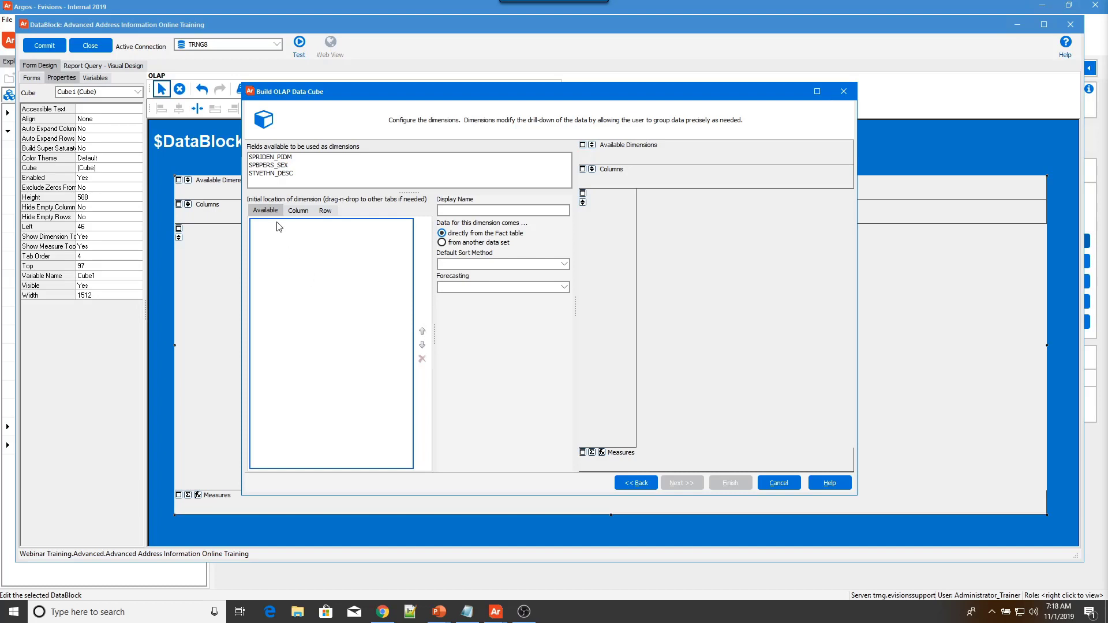
- Add SPBPERS_SEX as a column dimension of the cube with the display name Gender
click(293, 212)
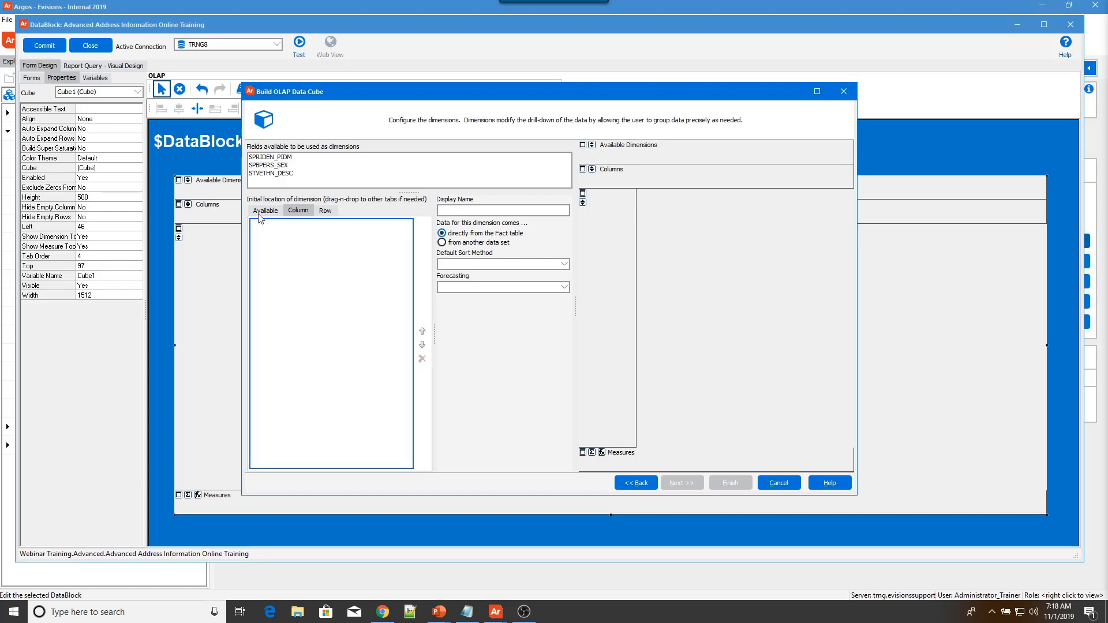
drag(267, 165, 292, 246)
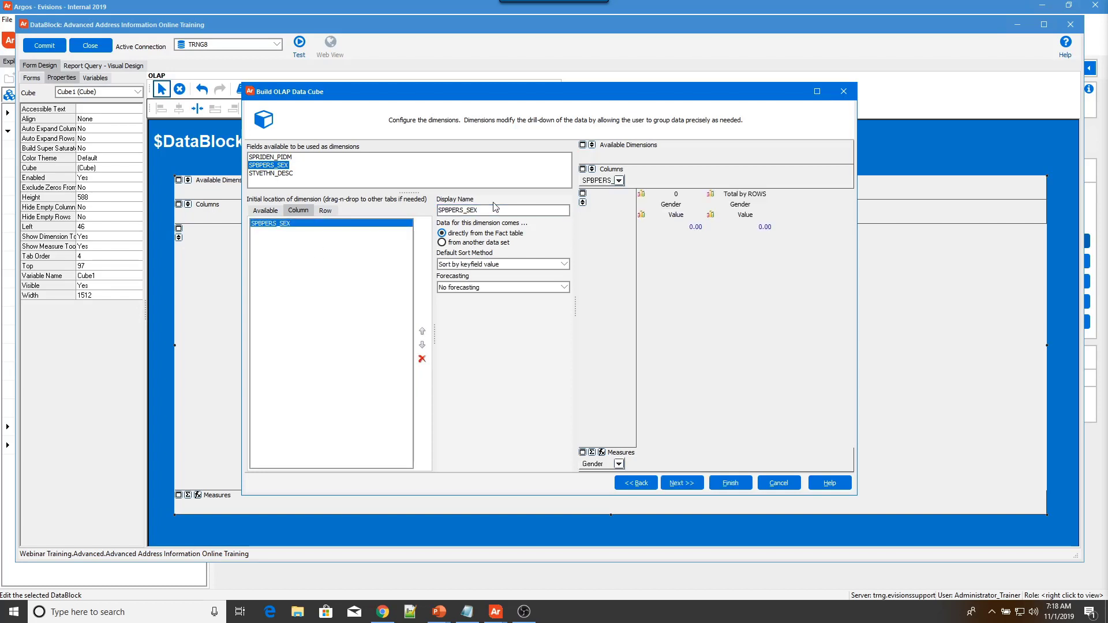
drag(495, 209, 434, 213)
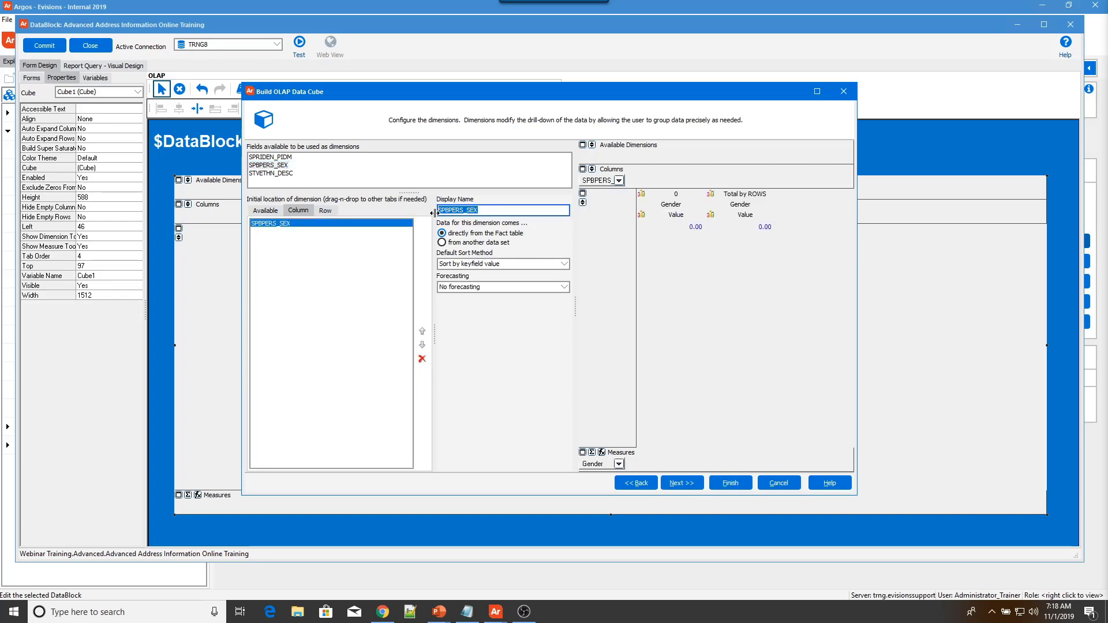
text(Gender)
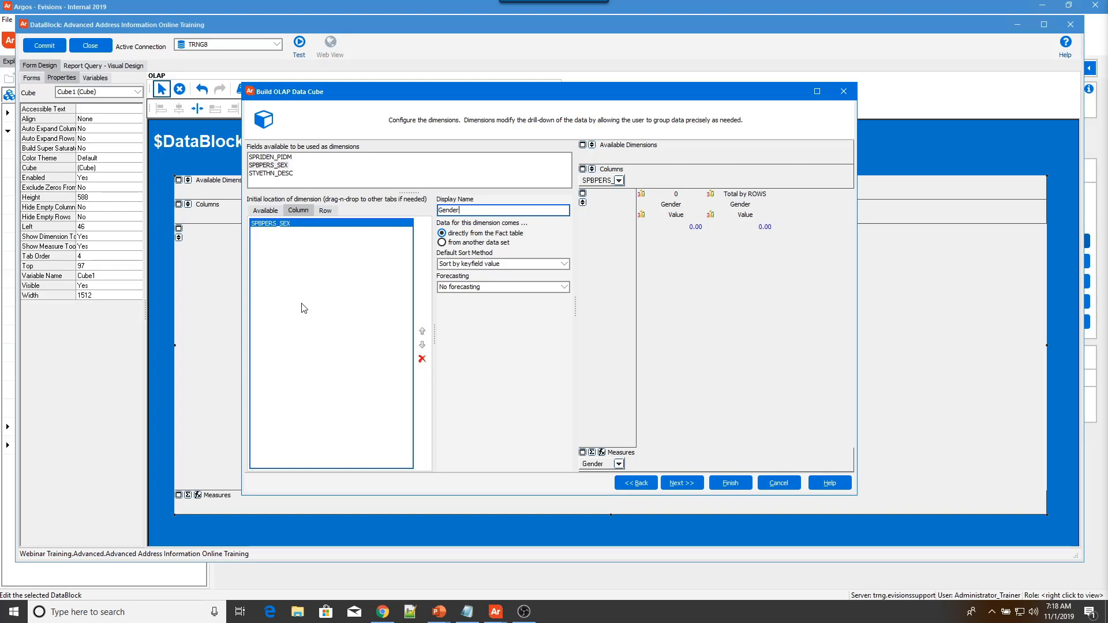
- Add STVETHN_DESC and SPRIDEN_PIDM as row dimensions, with the ethnicity field first
click(325, 211)
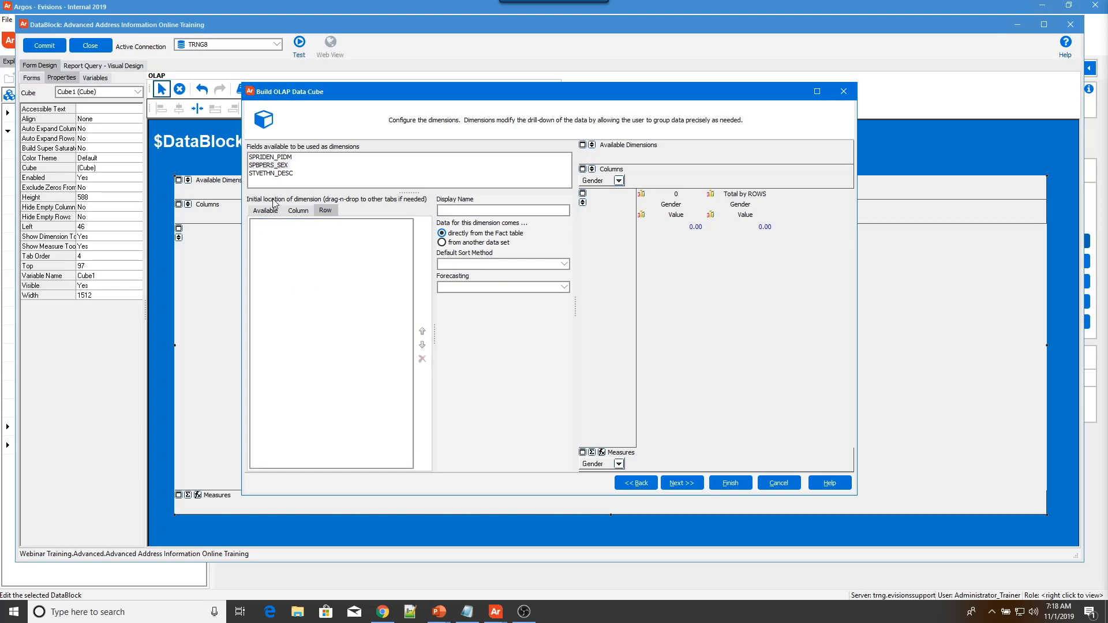
drag(278, 173, 299, 234)
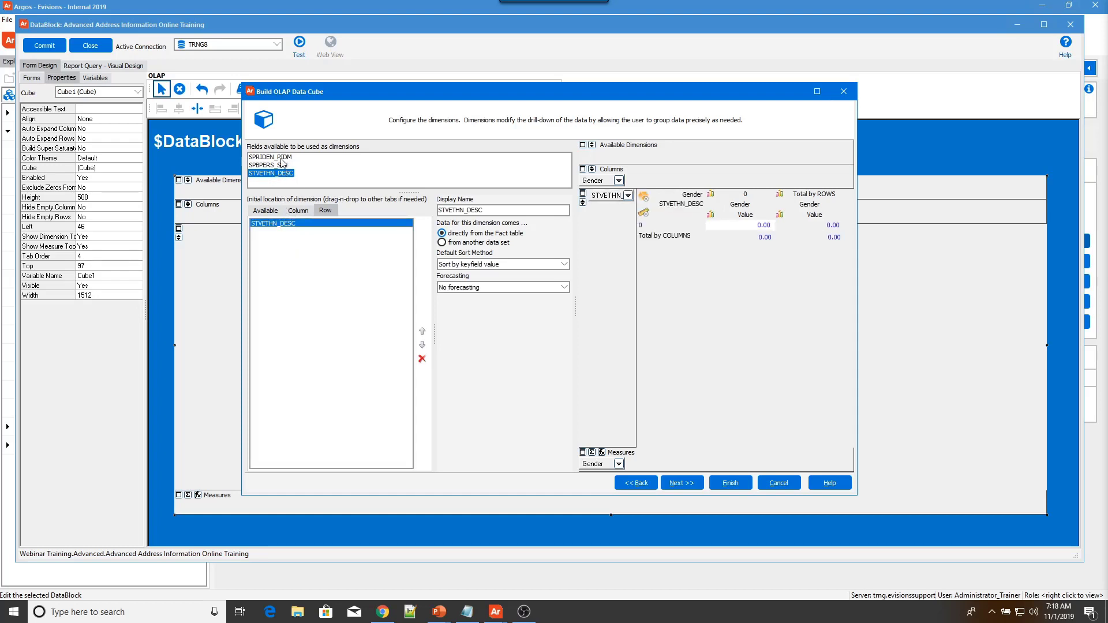
drag(281, 158, 293, 240)
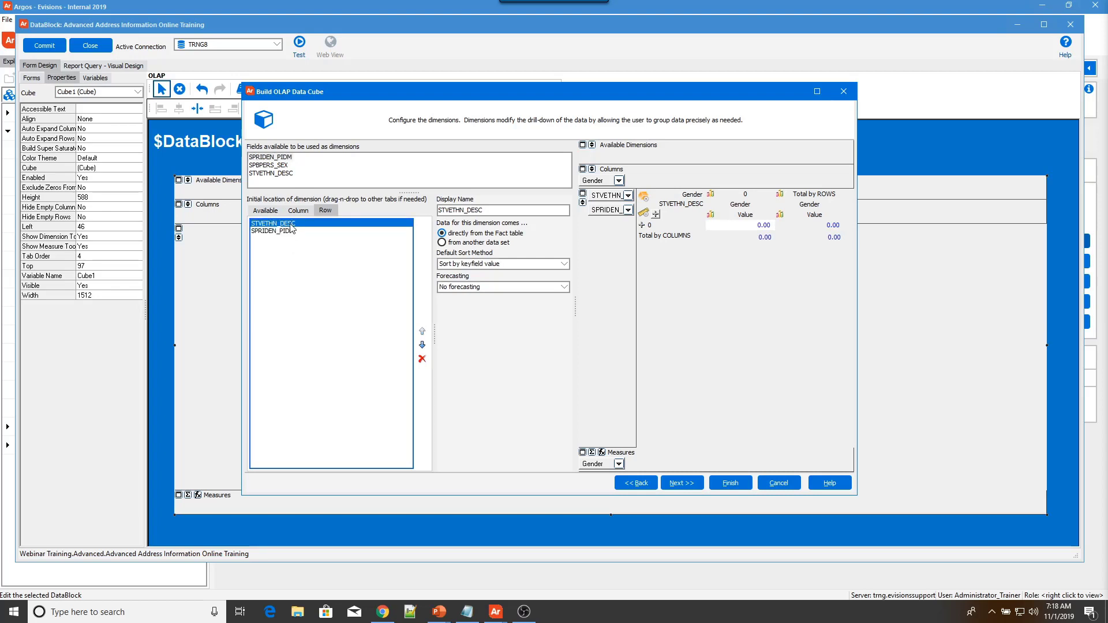
- Set the display names of the STVETHN_DESC and SPRIDEN_PIDM row dimensions to Ethnicity and Pidm
click(479, 214)
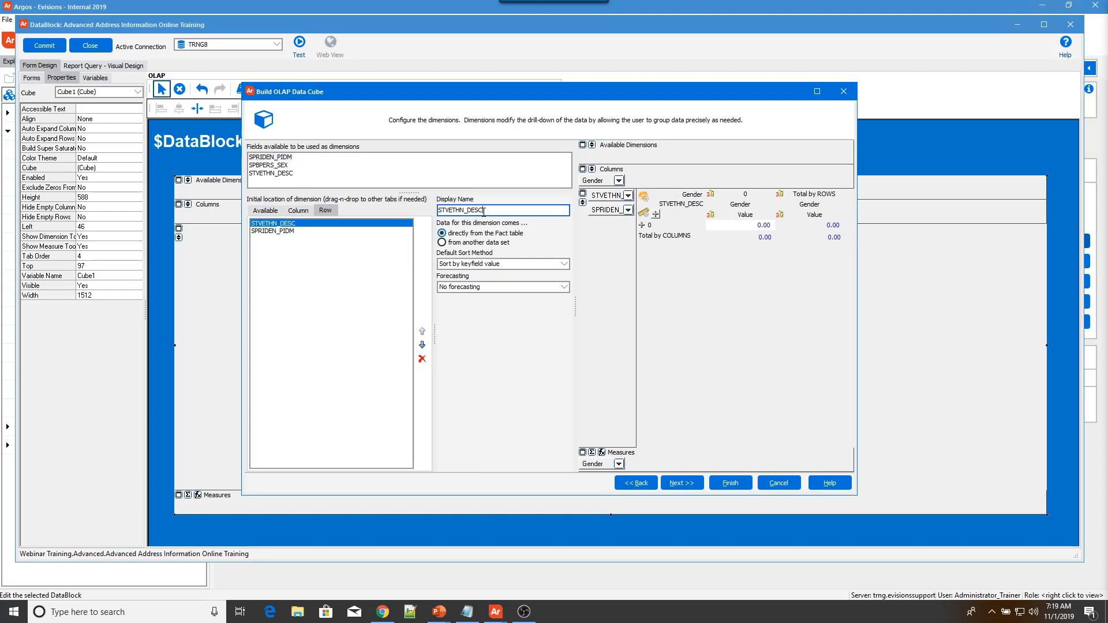
drag(485, 211, 424, 221)
text(Ethnicity)
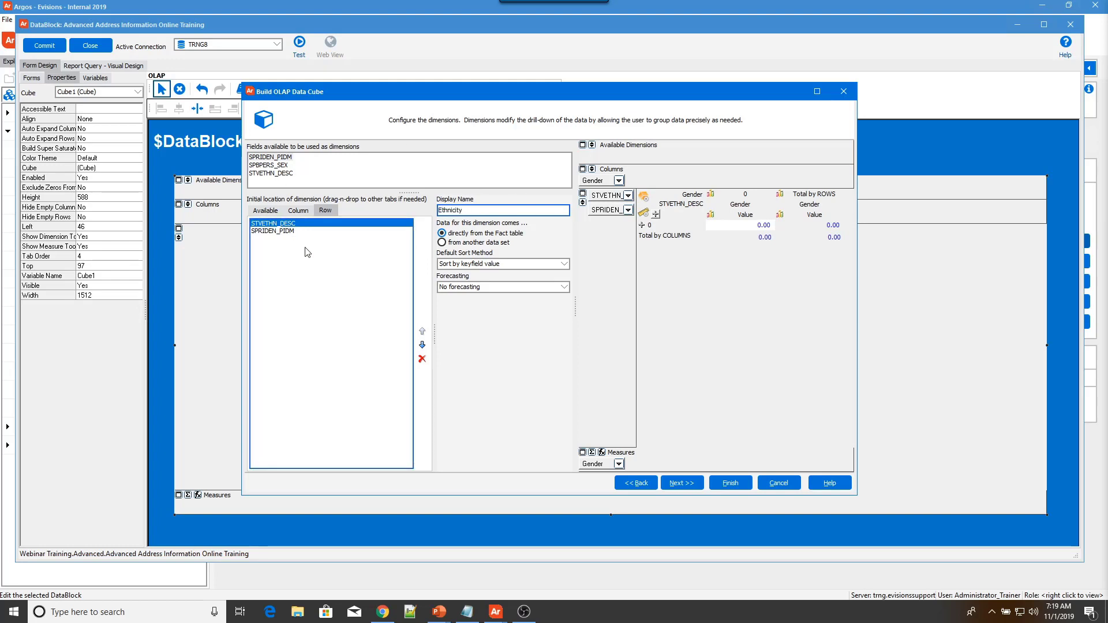
click(294, 231)
drag(482, 210, 422, 214)
text(Pidm)
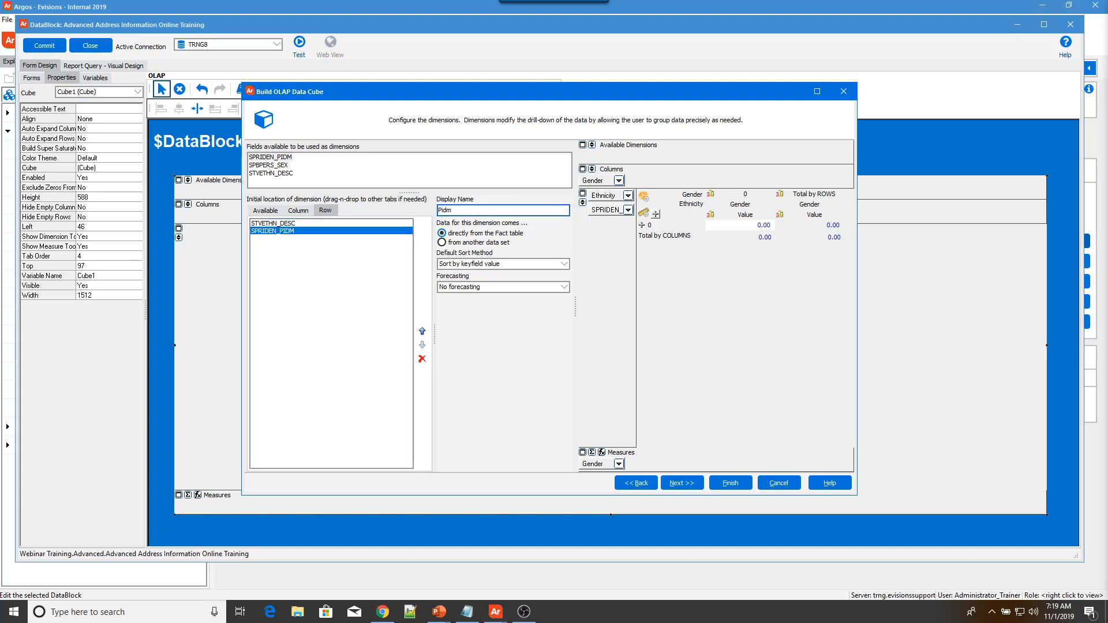
click(351, 270)
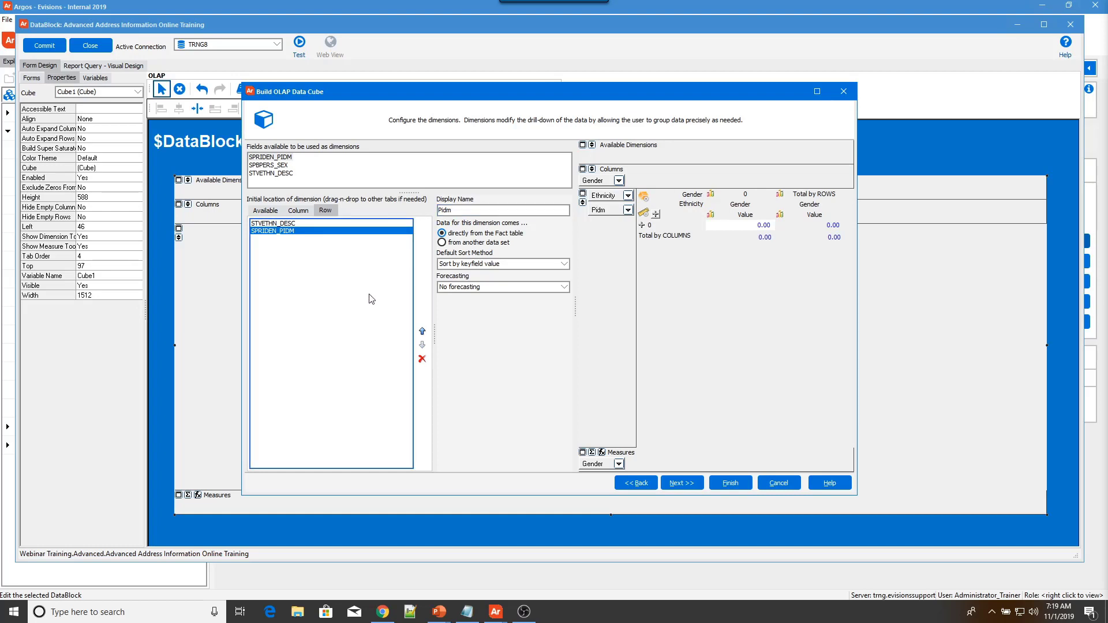
right_click(328, 320)
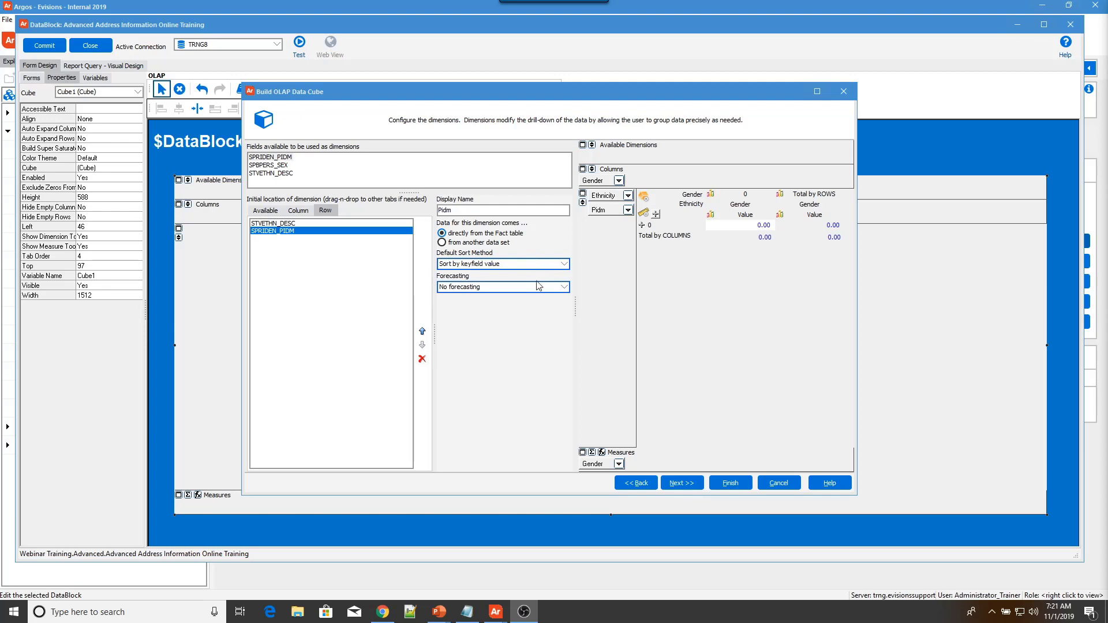
- Apply the OLAP color style stored in the Advanced folder to the cube and finish its configuration
click(688, 484)
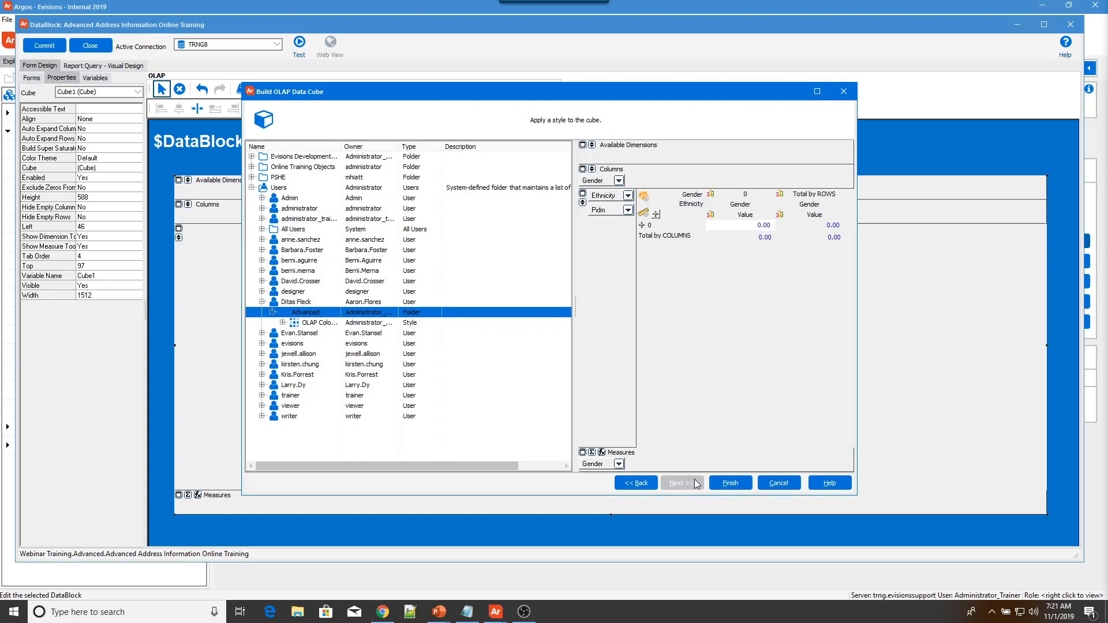
click(315, 323)
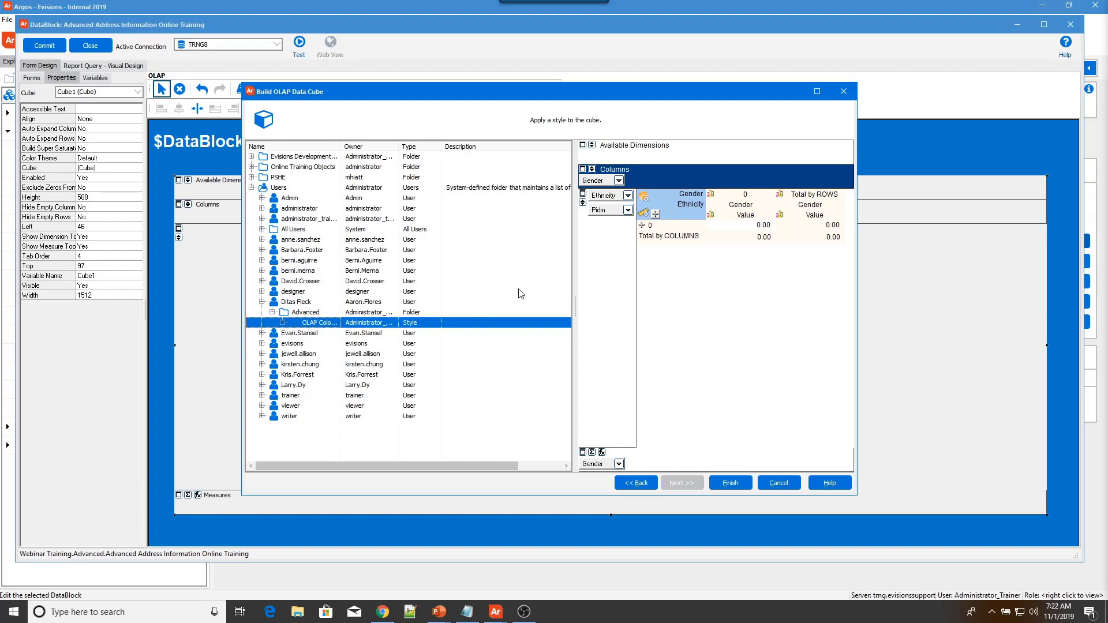
click(730, 484)
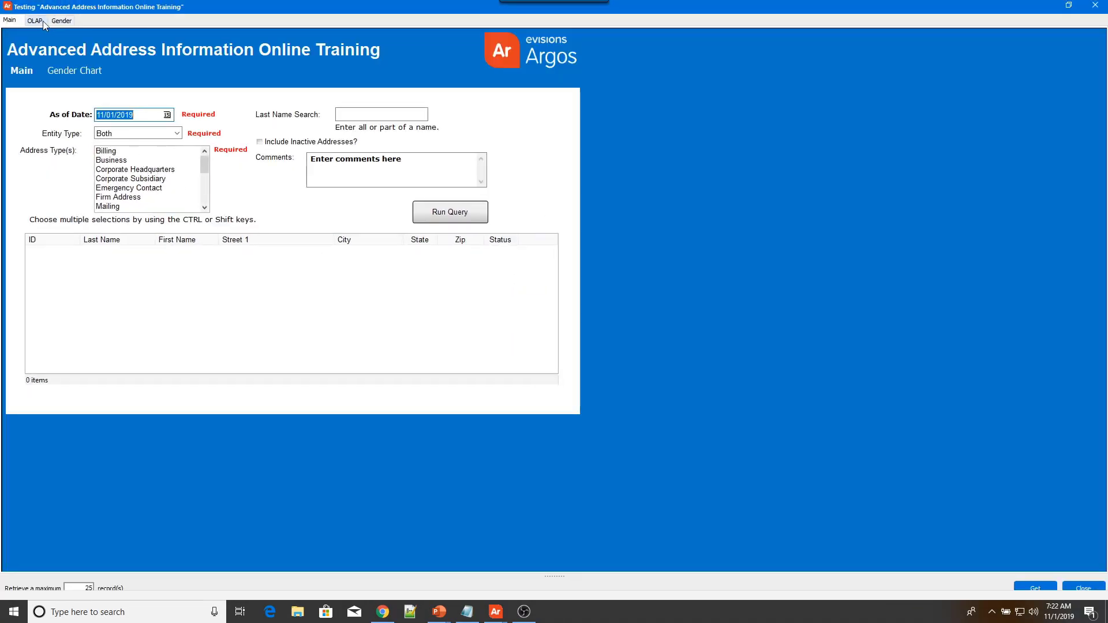
- Examine the OLAP form in the DataBlock test, expanding the Ethnicity rows down to Pidm, and close the test
click(33, 21)
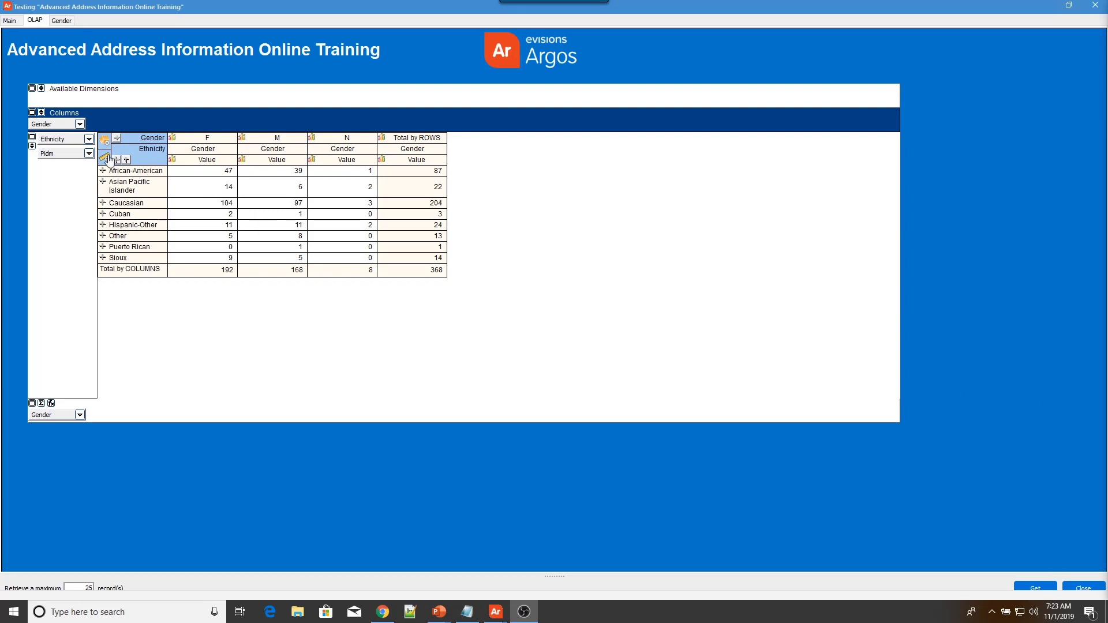
click(79, 140)
click(118, 160)
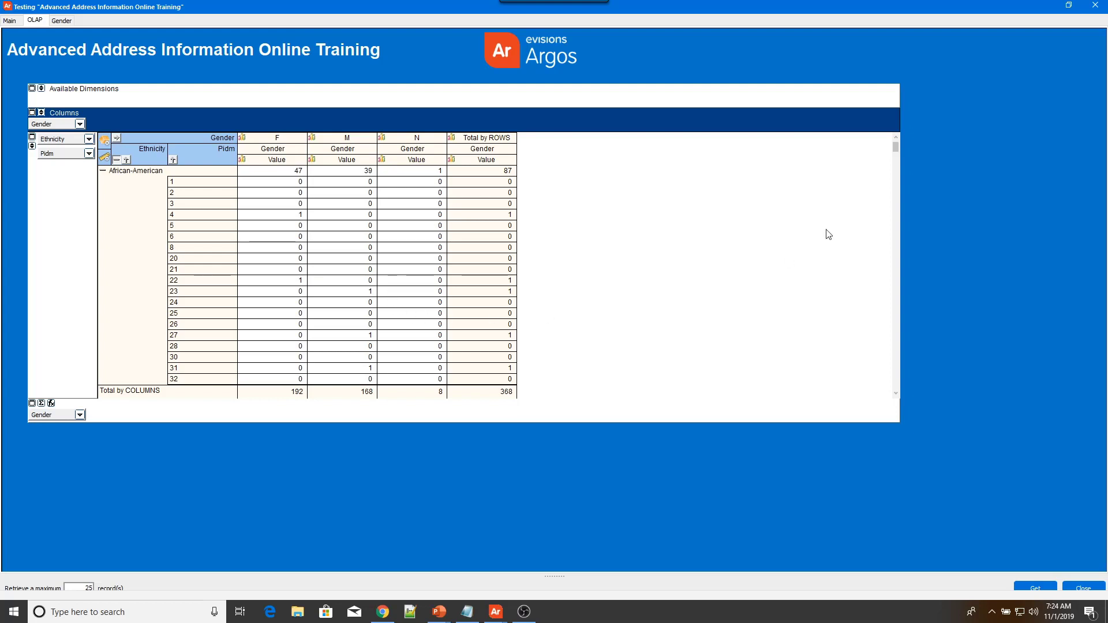
click(1095, 6)
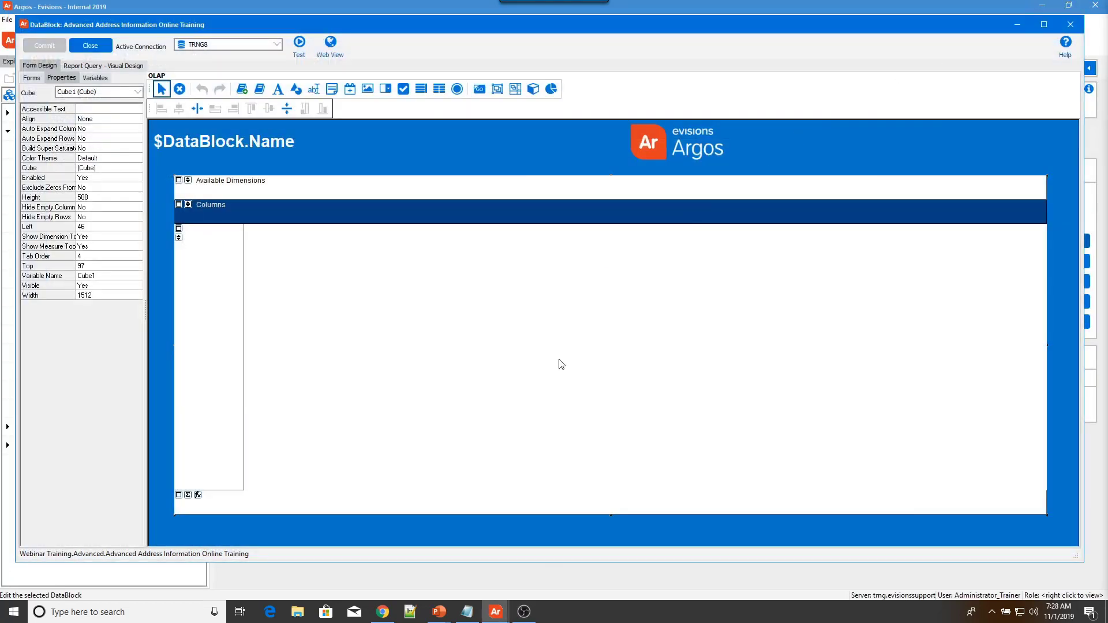
- Reopen the cube's configuration and set it to hide empty columns and empty rows
double_click(560, 363)
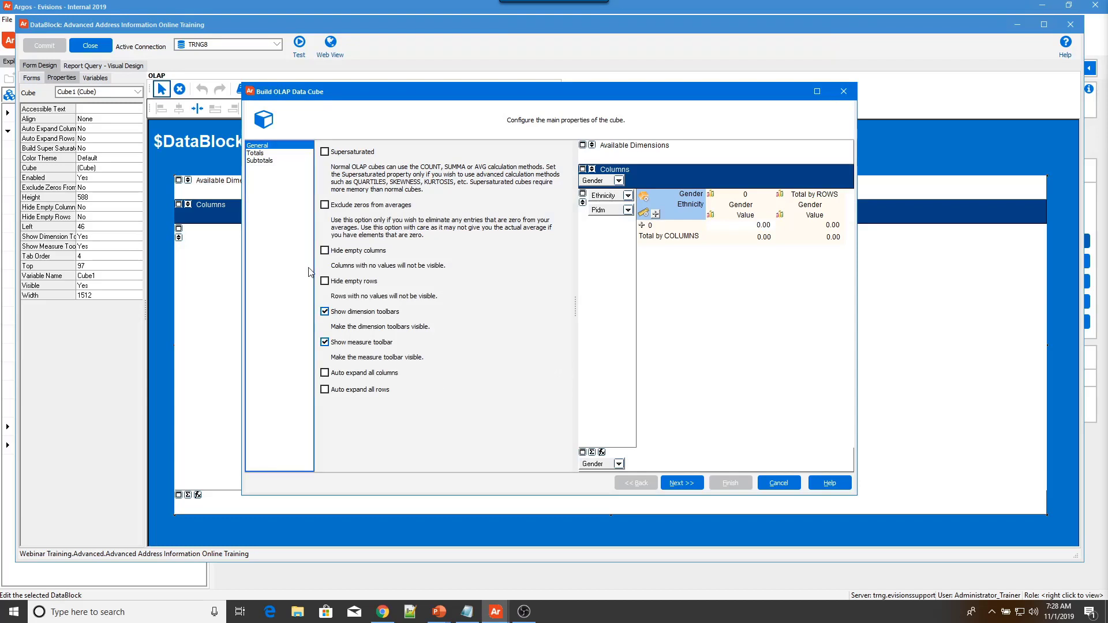
click(325, 251)
click(325, 282)
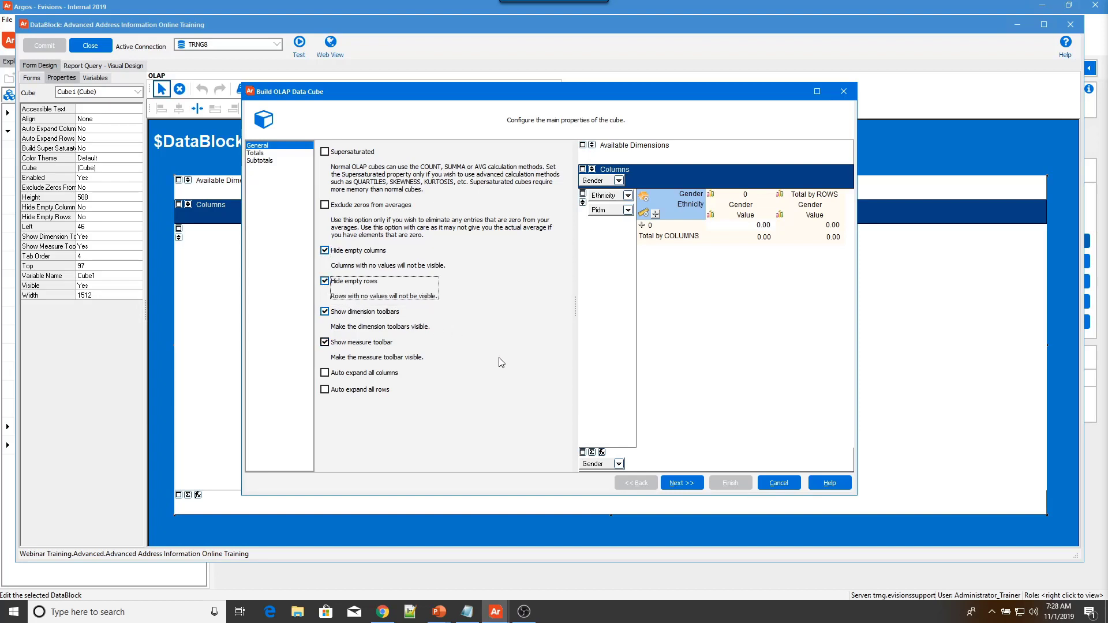
- Add a data set called Name with a query selecting spriden_pidm and the concatenated spriden first and last names from spriden
click(681, 484)
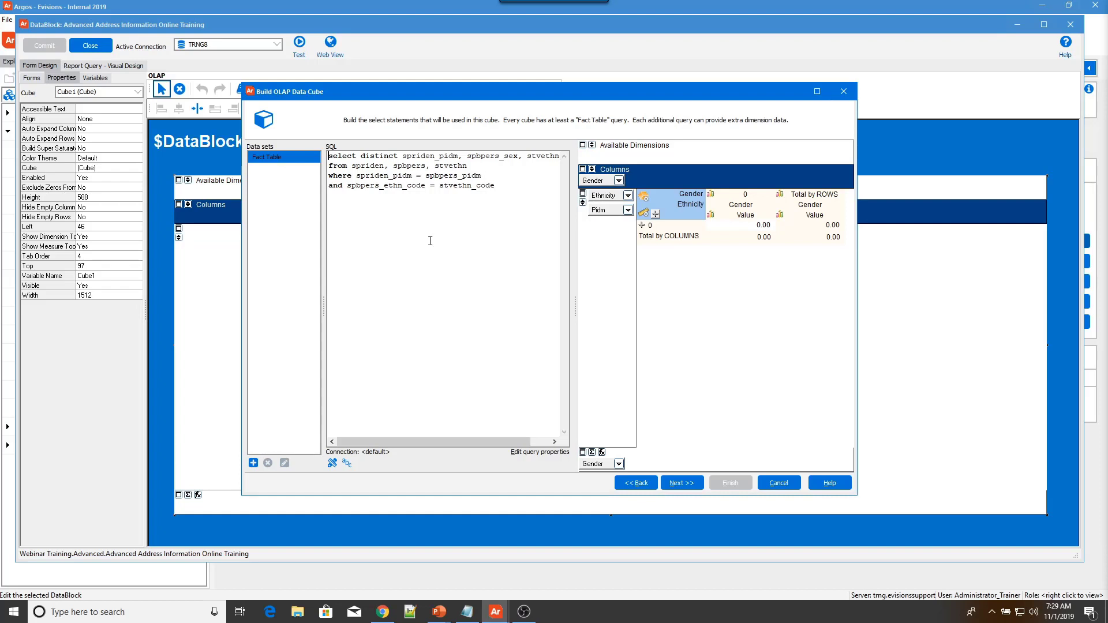
click(252, 463)
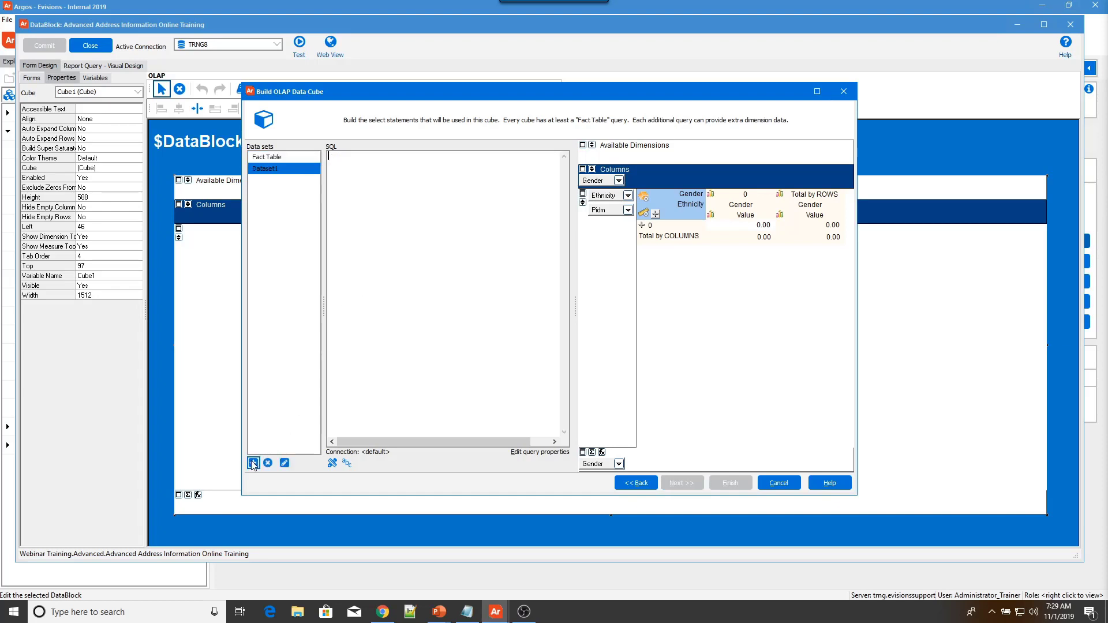
right_click(310, 169)
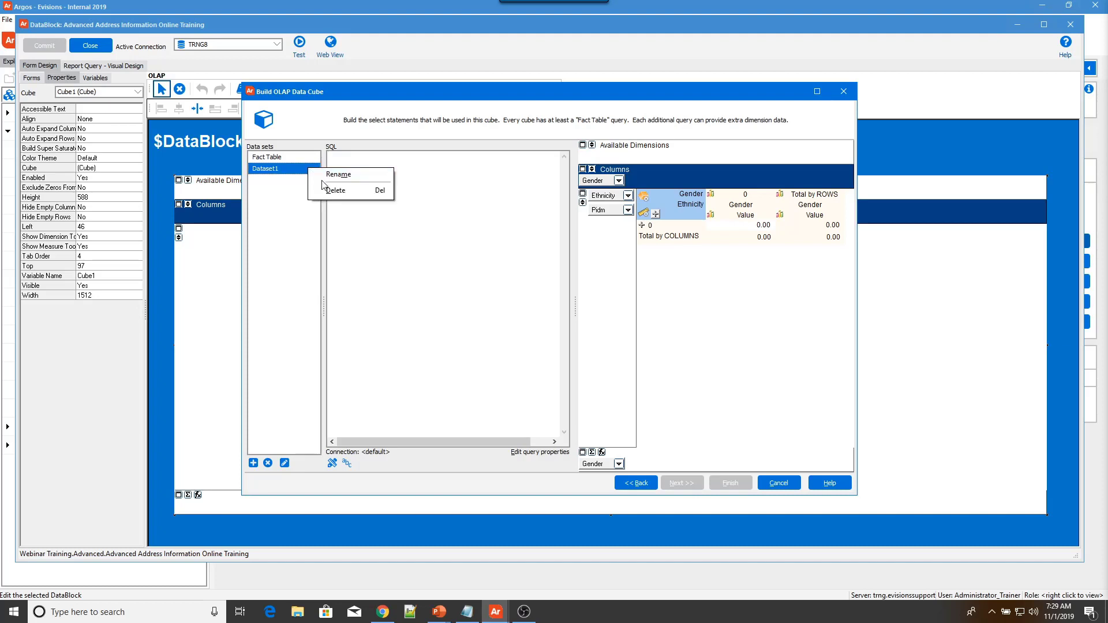
click(334, 173)
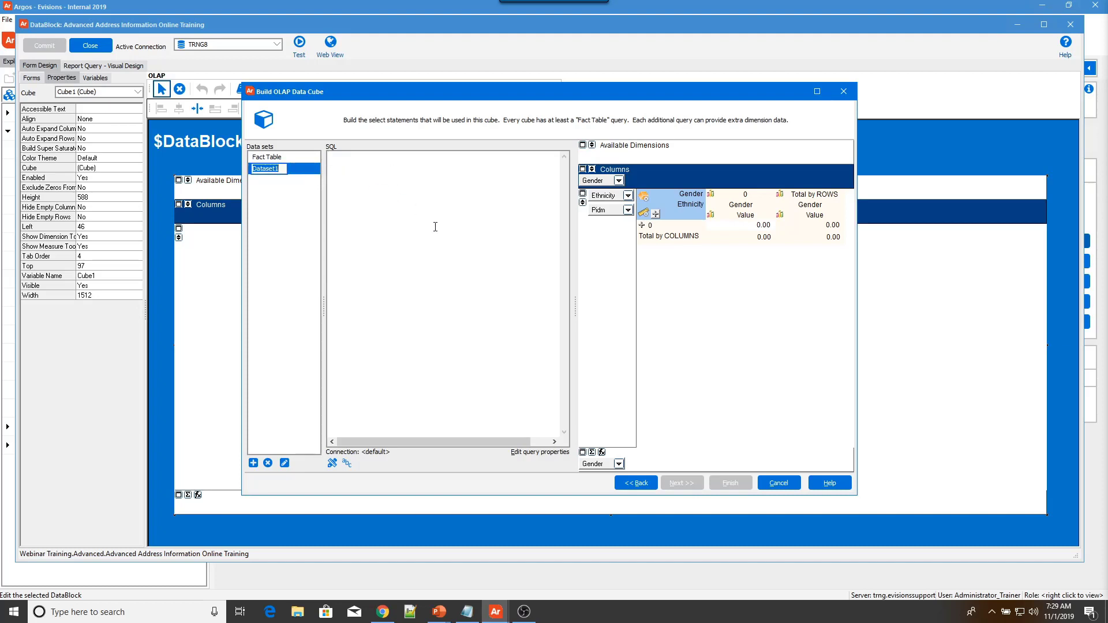
text(Name)
key(Return)
right_click(360, 189)
click(398, 217)
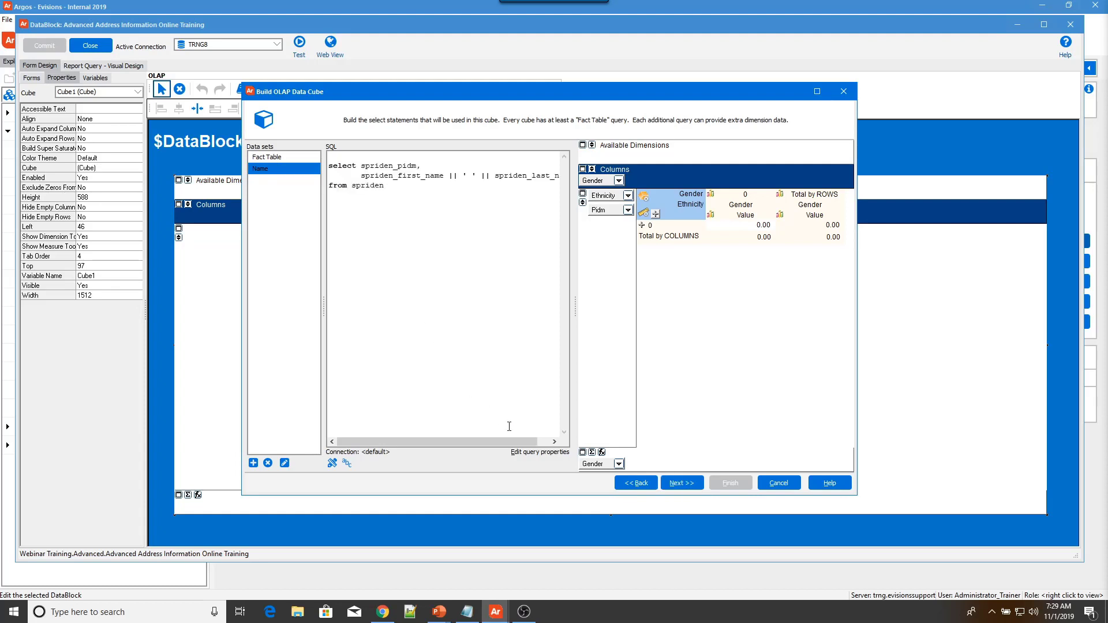
- Change the display name of the SPRIDEN_PIDM row dimension to Name
click(682, 483)
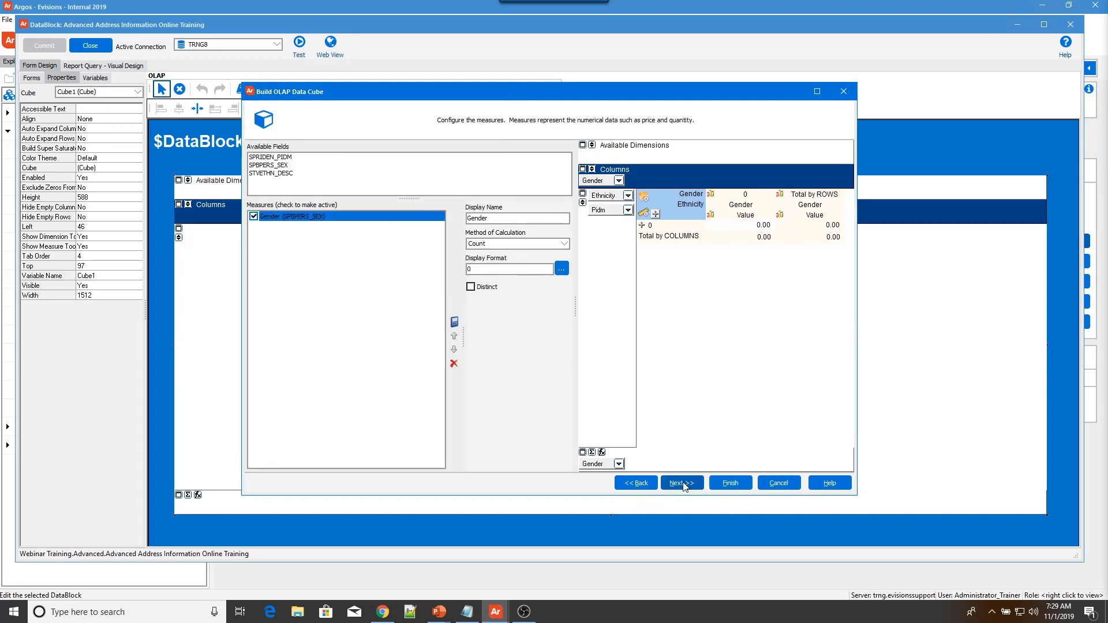
click(325, 210)
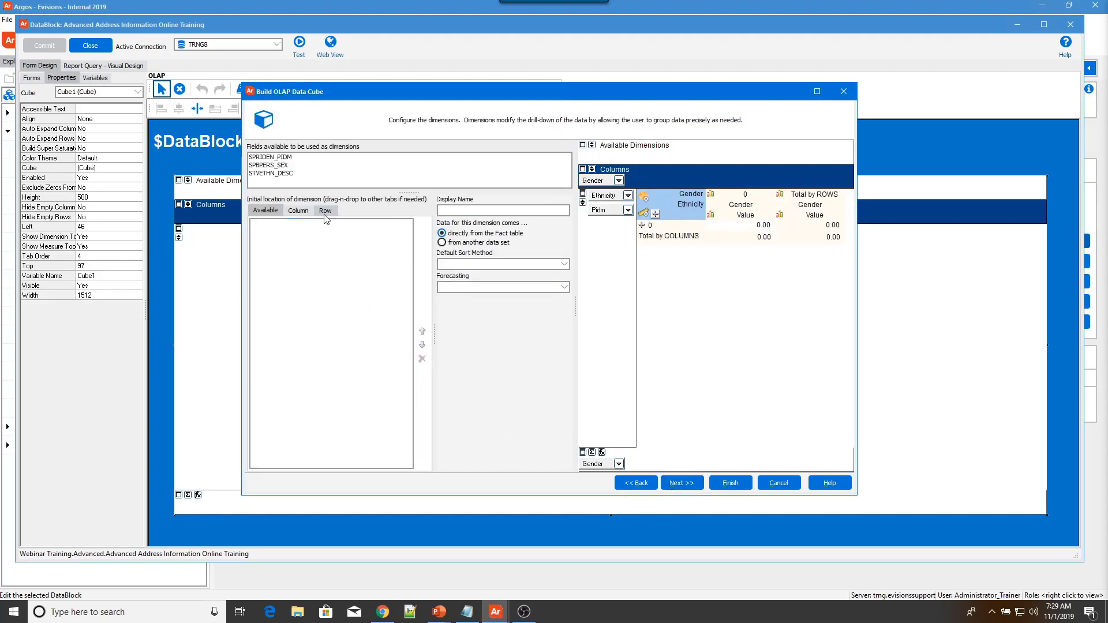
click(319, 223)
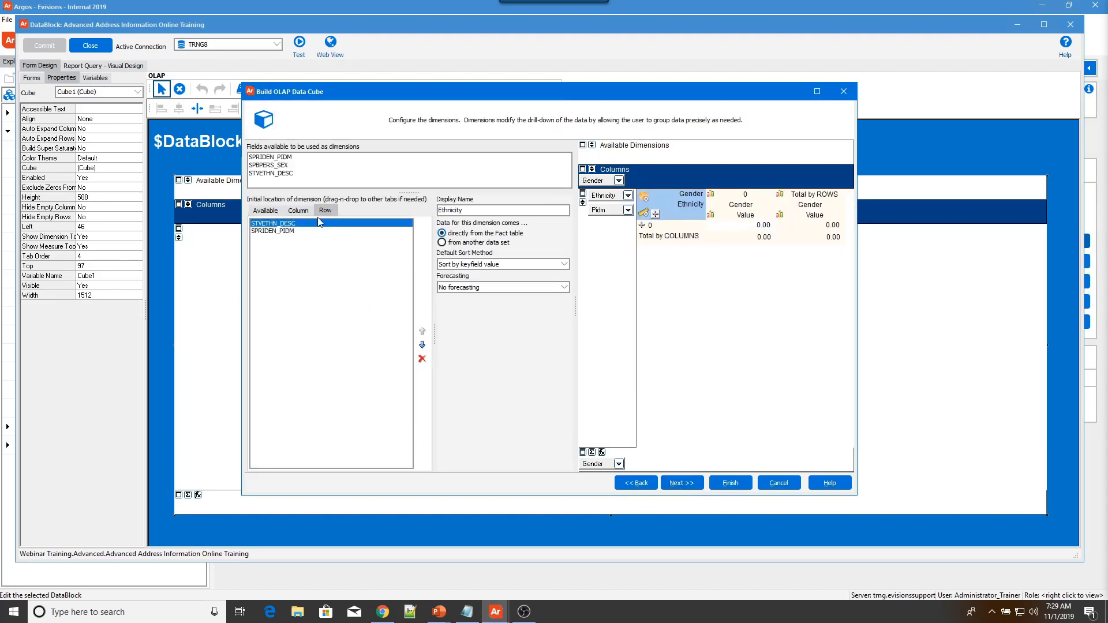
click(279, 231)
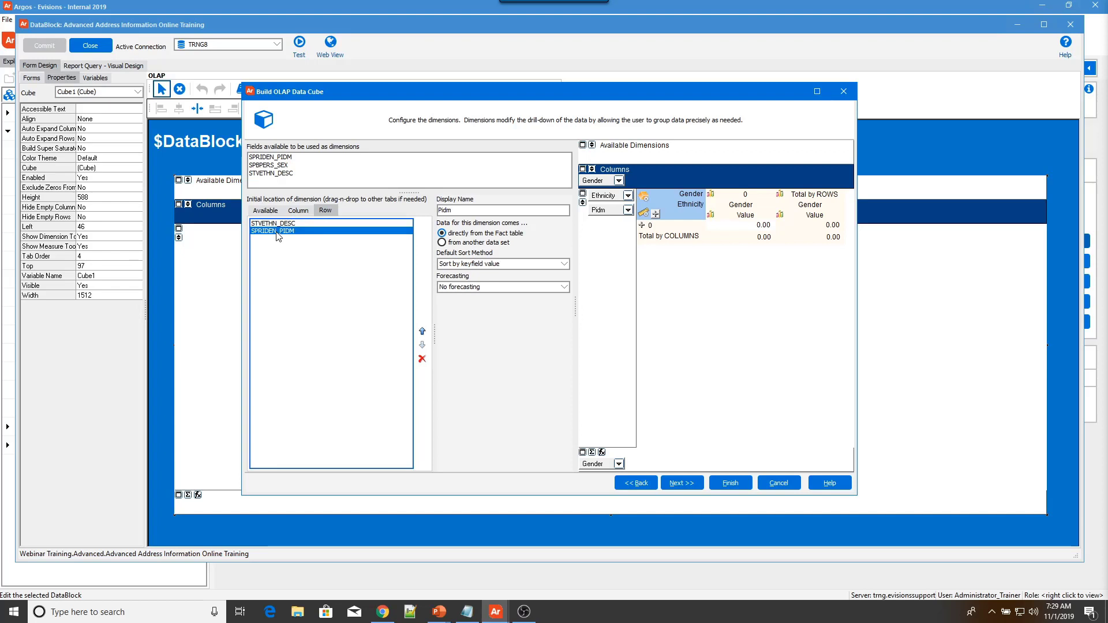
drag(455, 211, 436, 212)
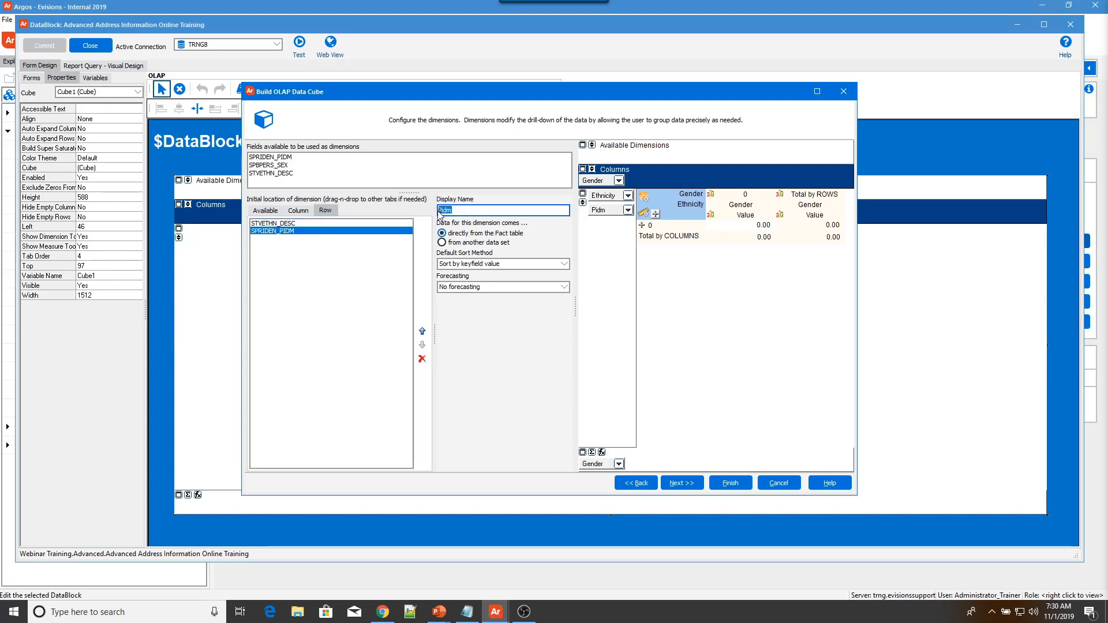
text(Name)
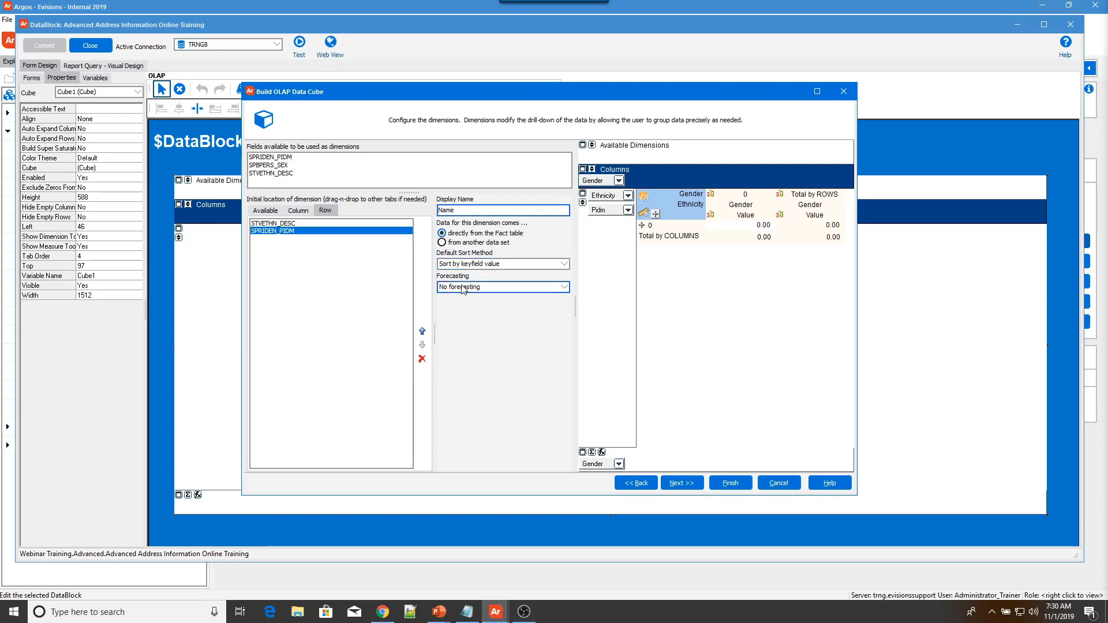
- Source the Name dimension from the Name data set, with SPRIDEN_PIDM as key field and the concatenated first and last name as data field
click(442, 242)
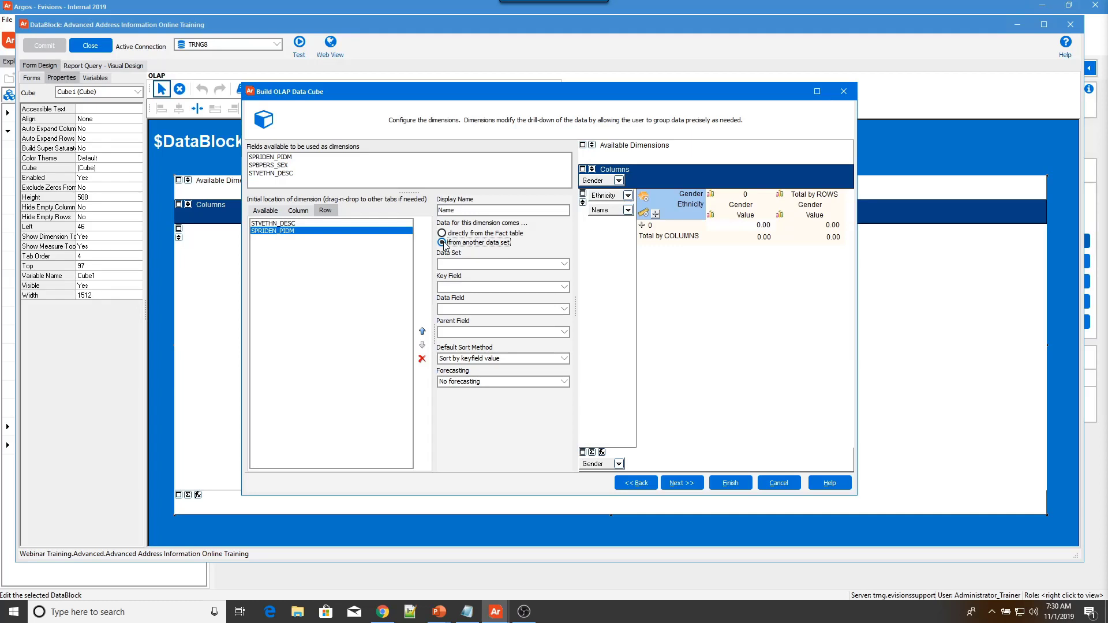
click(476, 264)
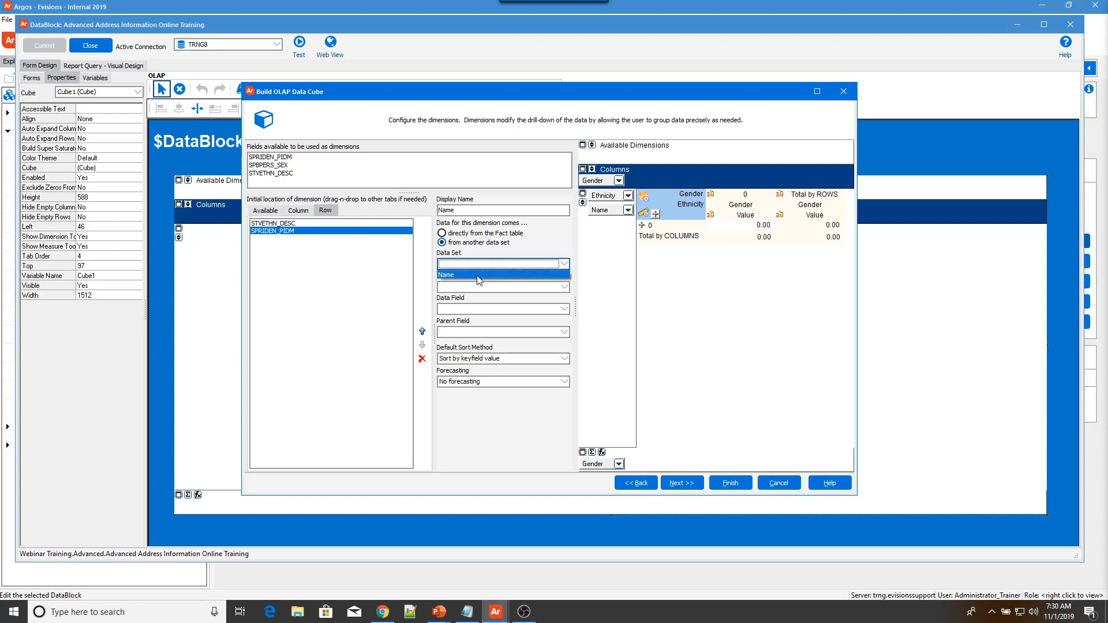
click(477, 275)
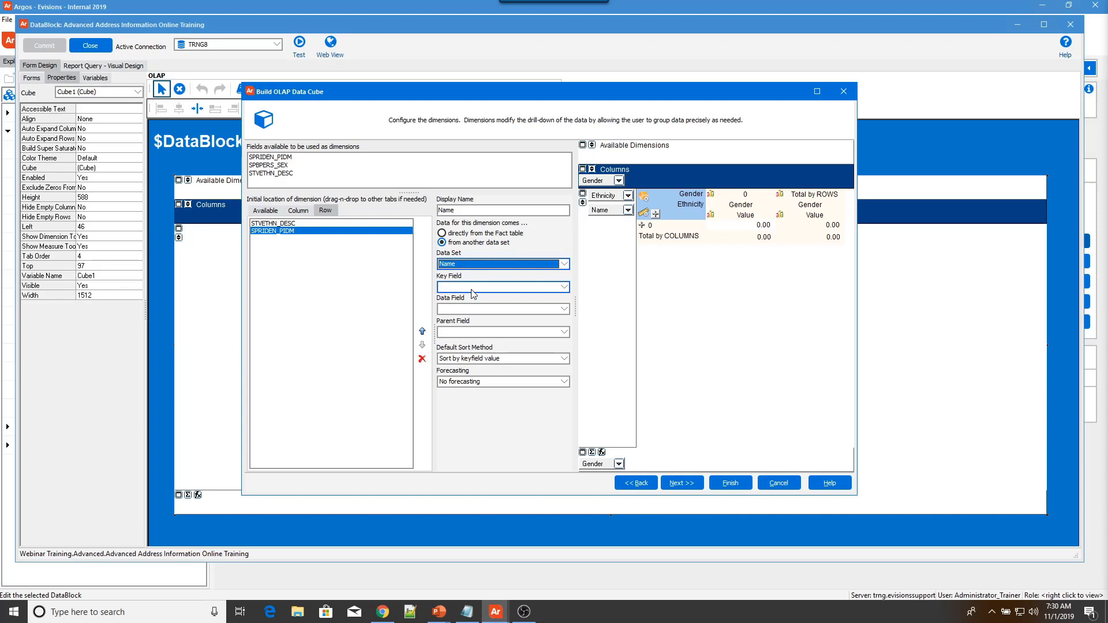
click(472, 289)
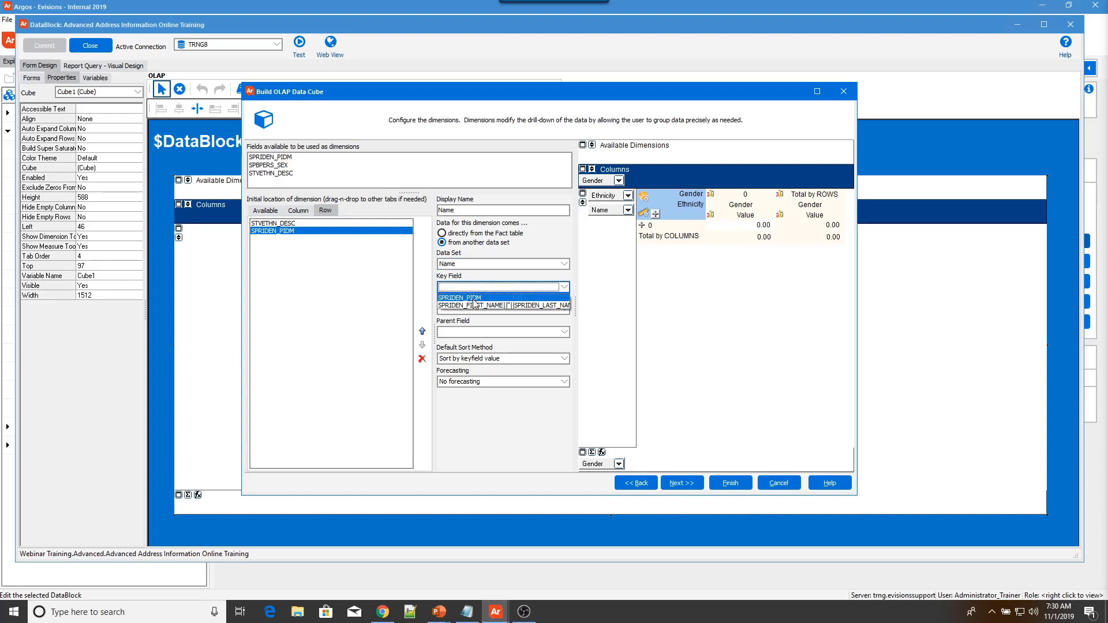
click(473, 297)
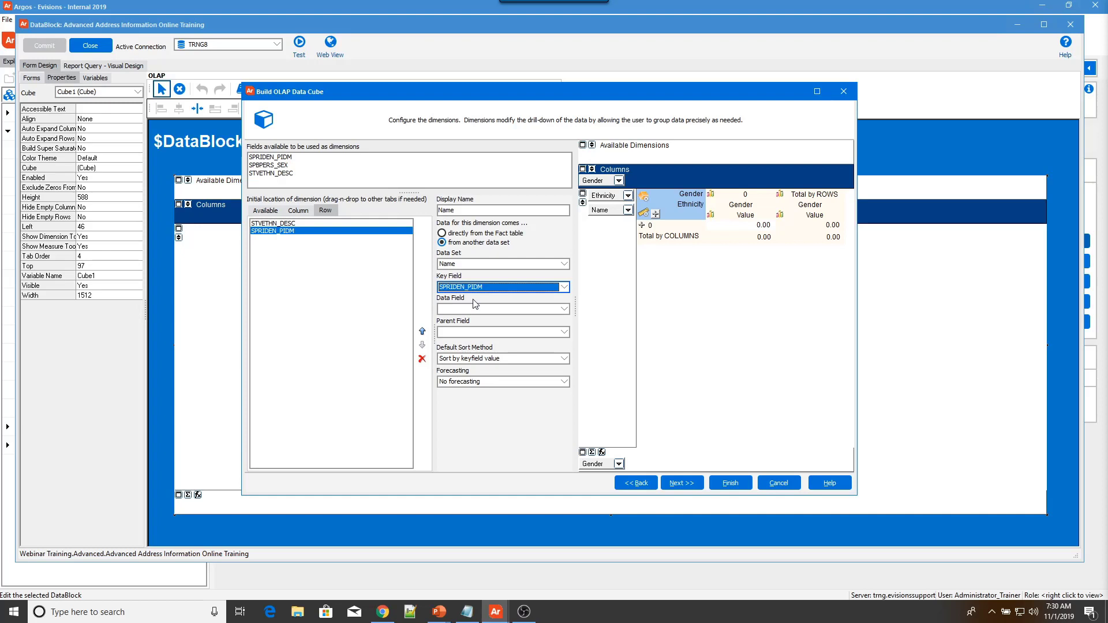
click(474, 307)
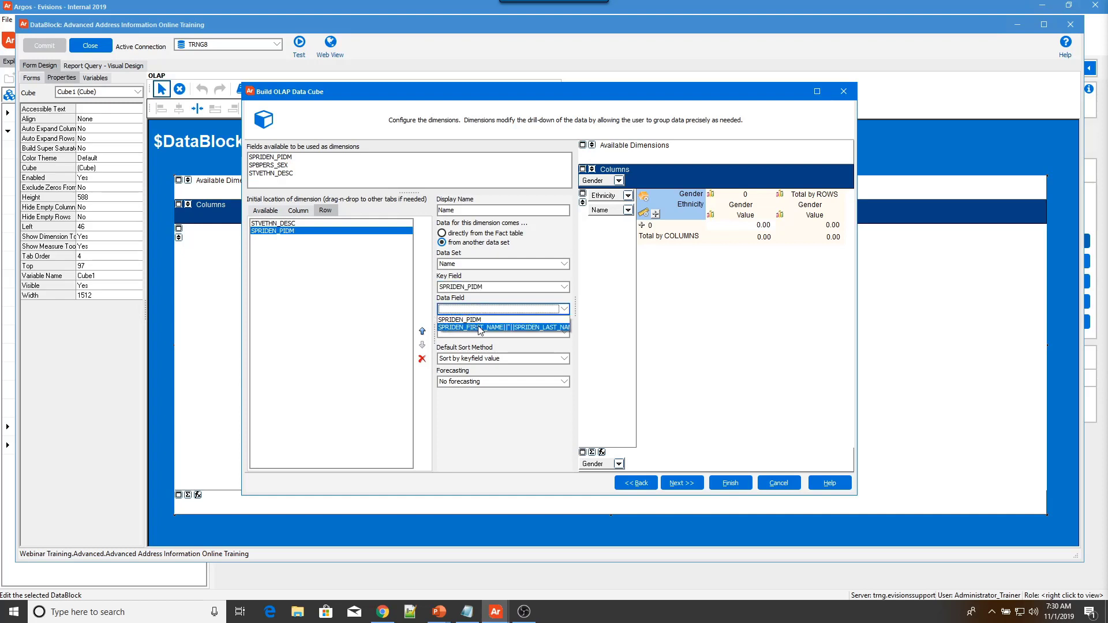
click(478, 328)
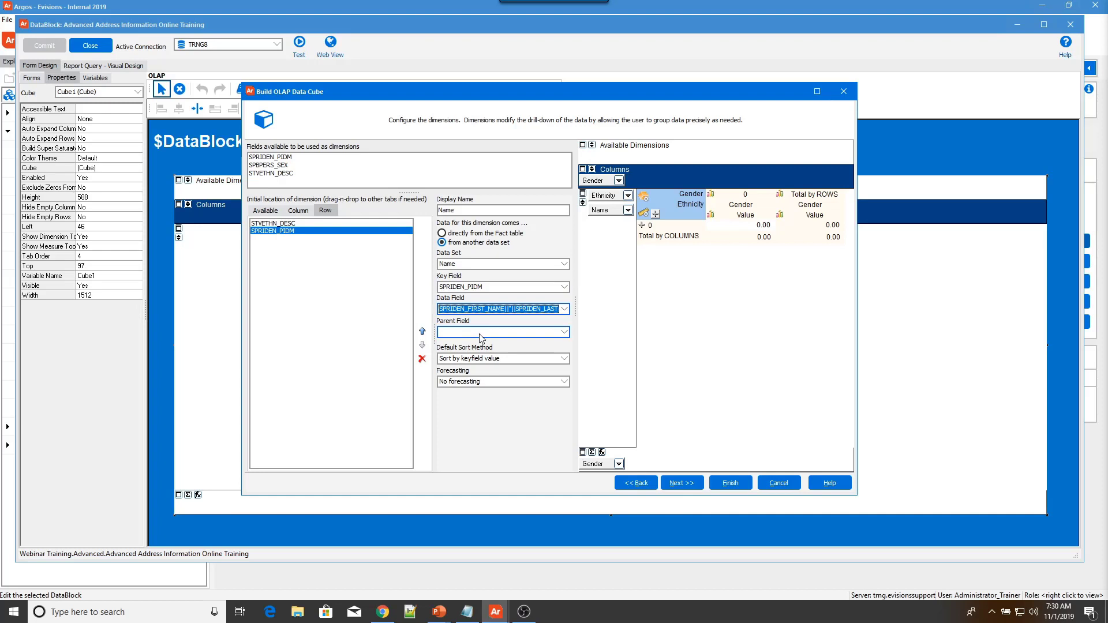
click(483, 332)
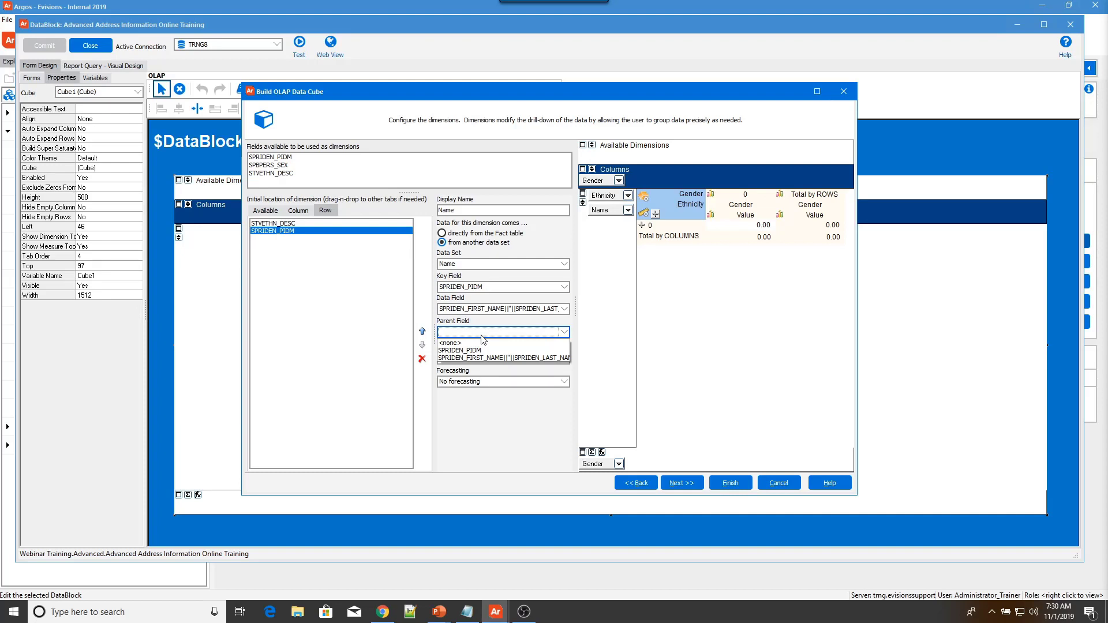
click(481, 336)
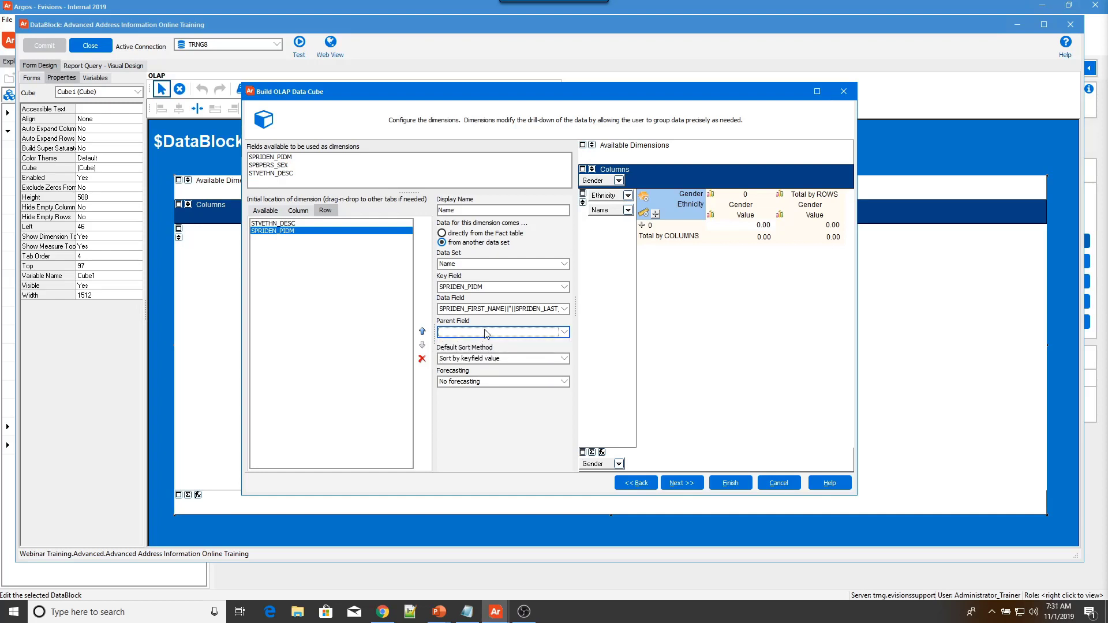
- Return to the cube's measures and add a calculated measure named PercentPop
click(639, 483)
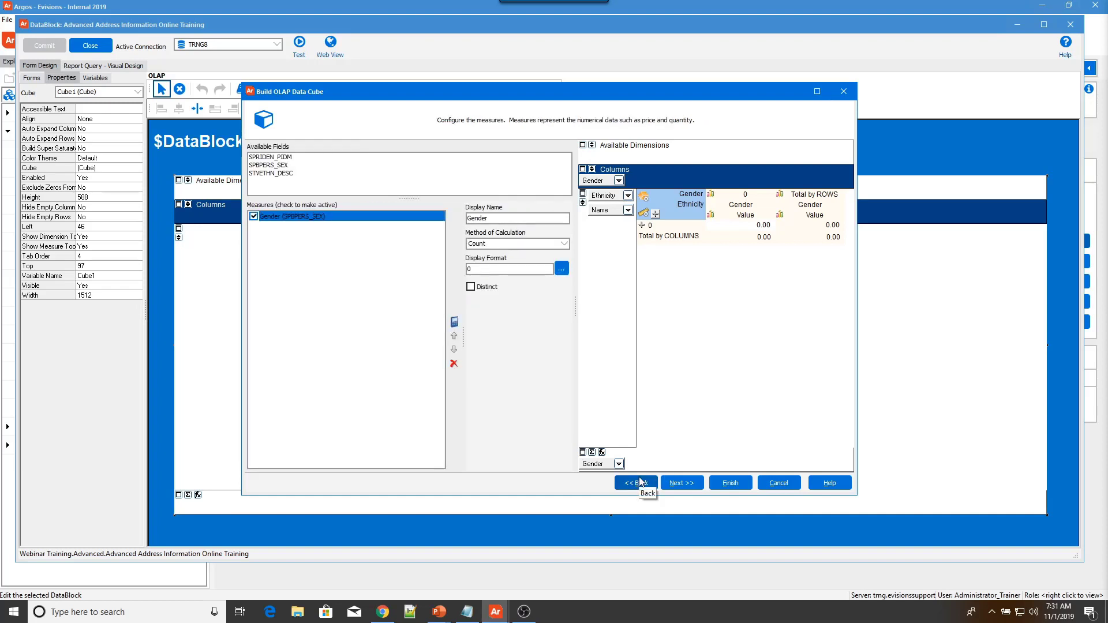
click(454, 321)
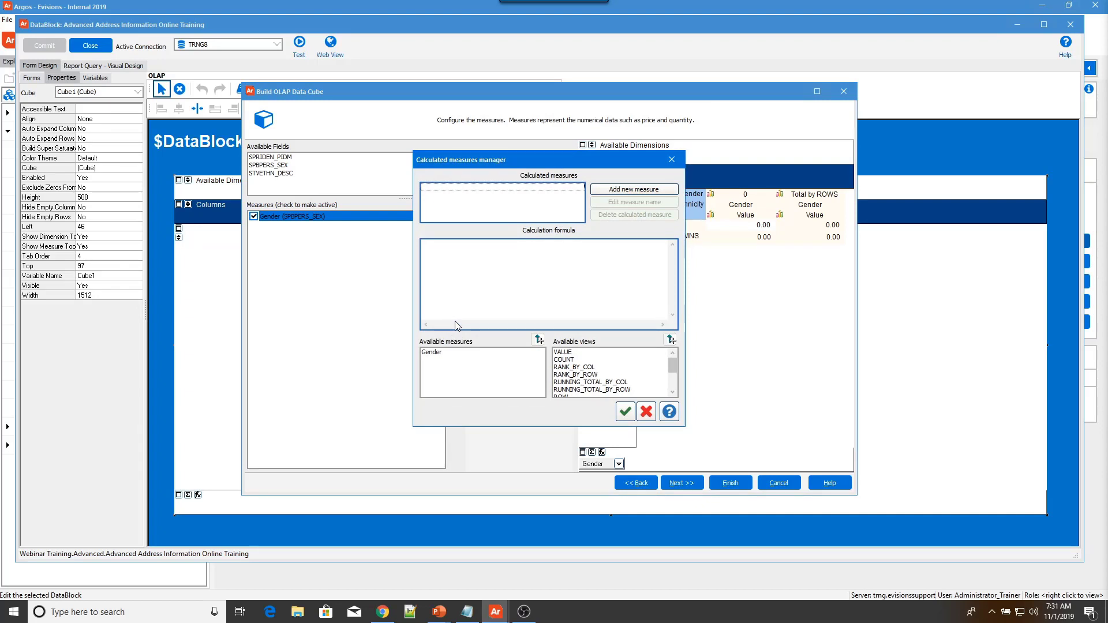
click(637, 191)
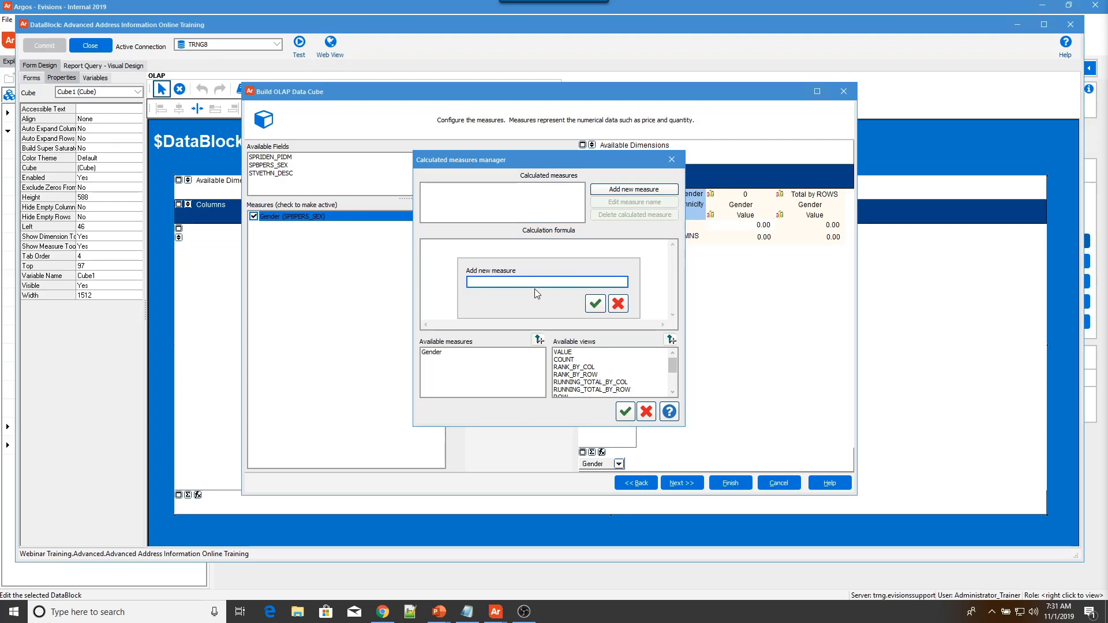
text(PercentPop)
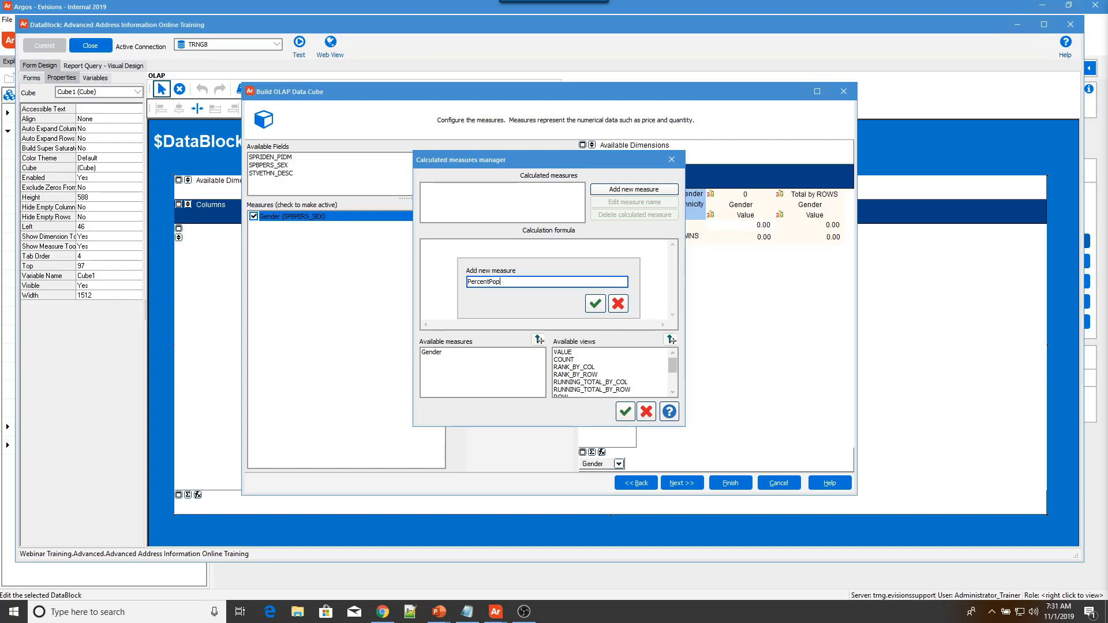
click(596, 305)
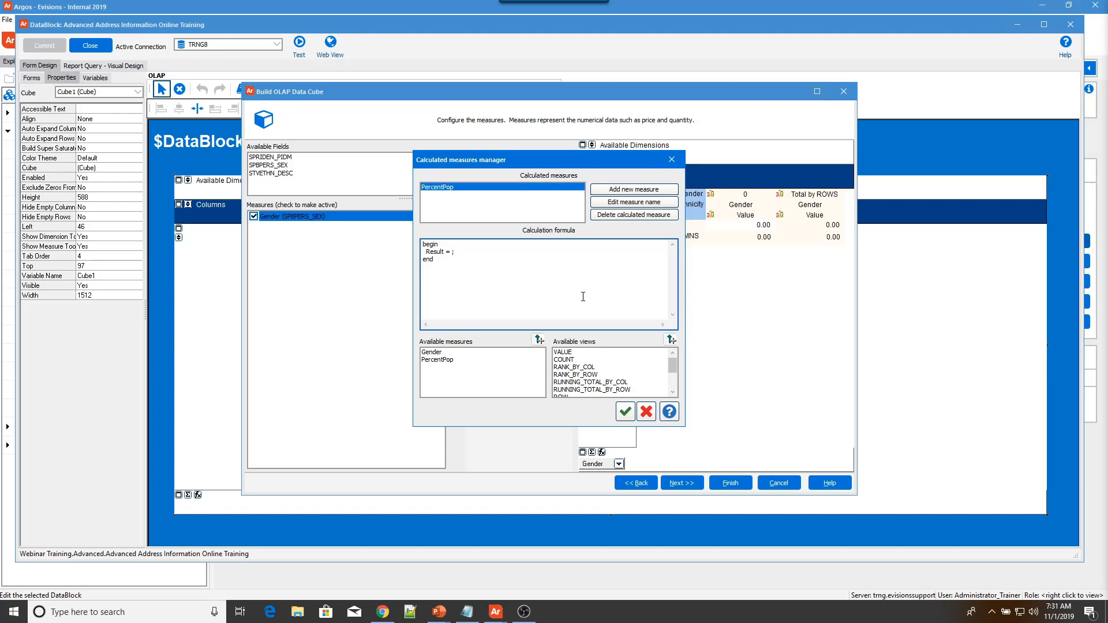
- Set PercentPop's calculation formula to divide Gender by "Gender"[column] and multiply by 100, and accept the calculated measure
click(478, 368)
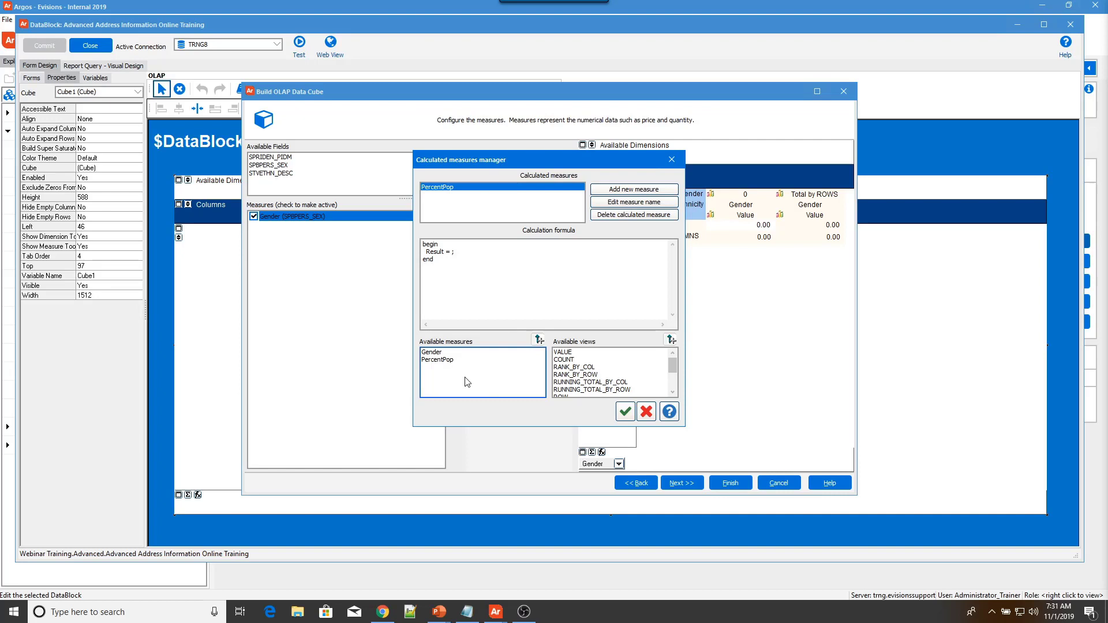
click(603, 390)
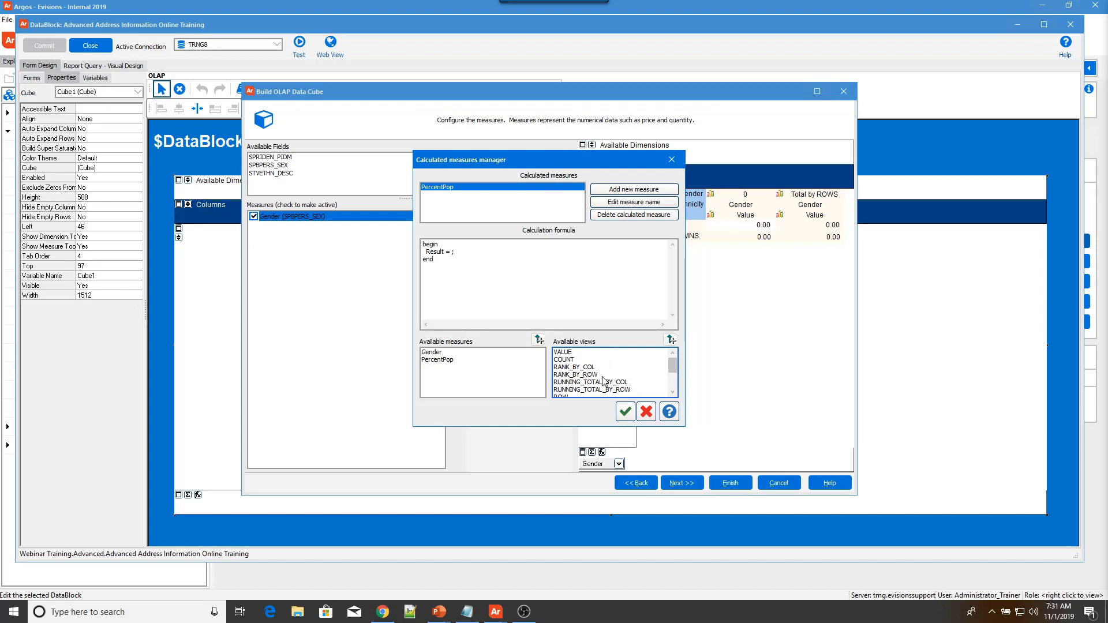
click(452, 252)
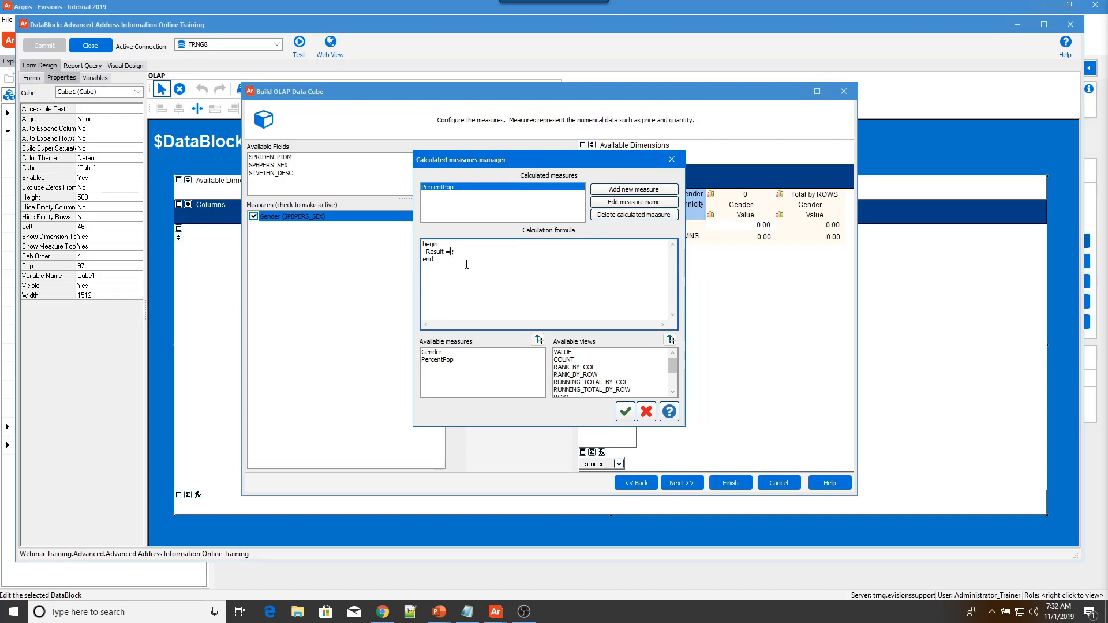
text("Gender/")
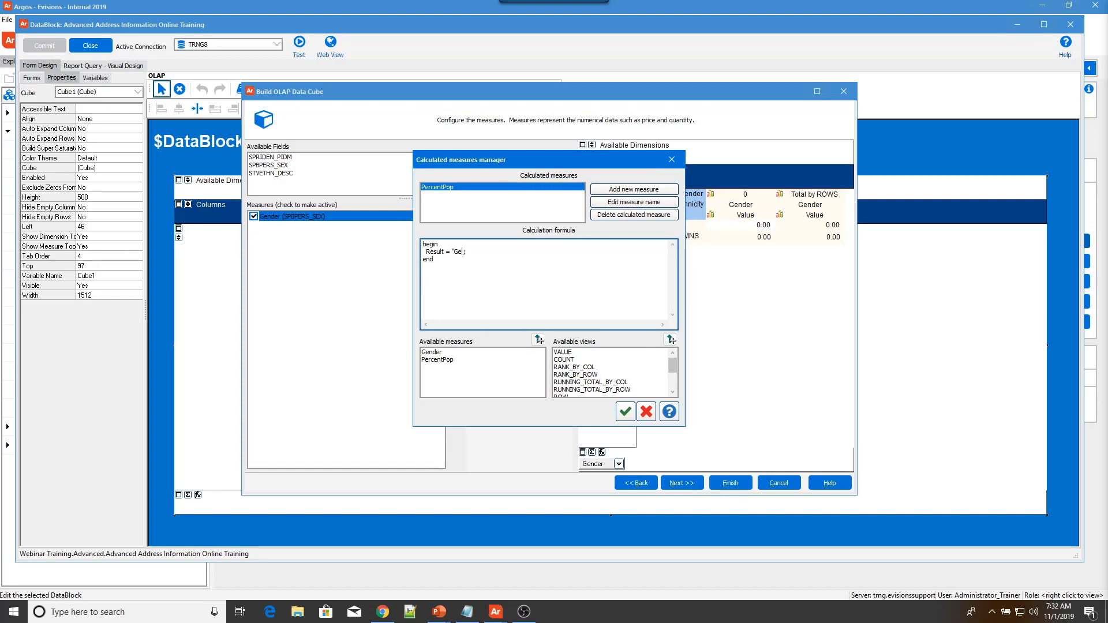
text(Gender/"Ge)
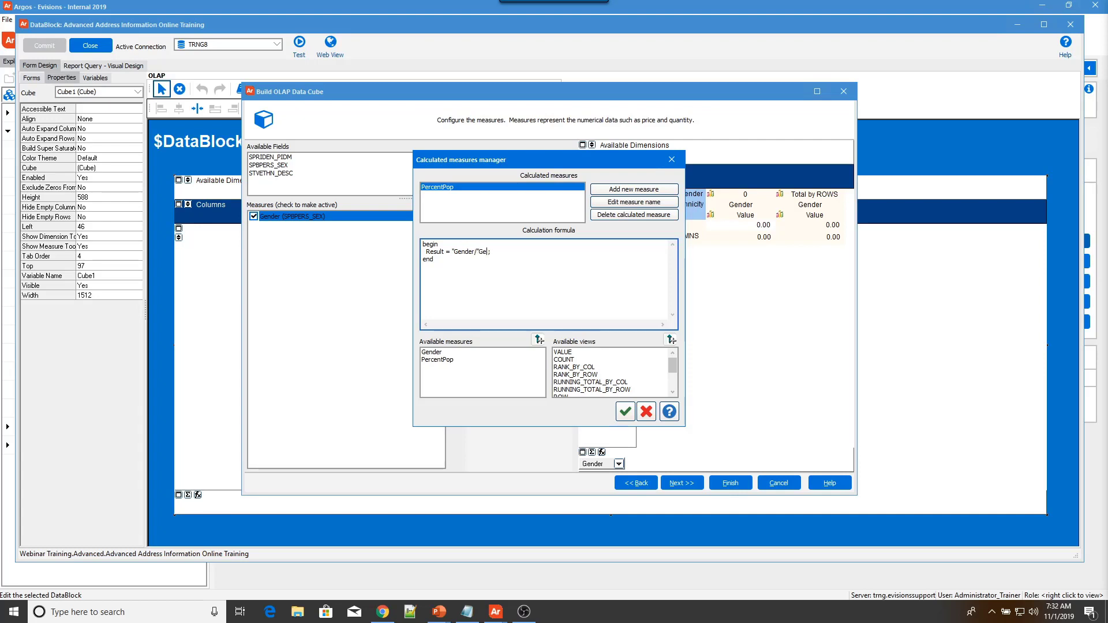
text("[column]*100)
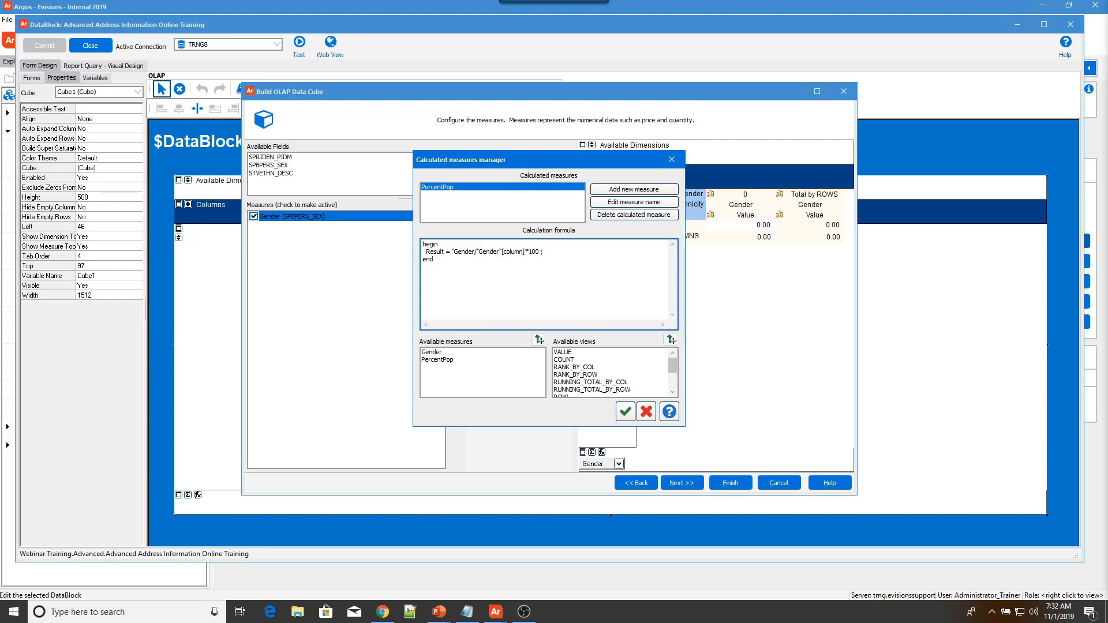
click(625, 412)
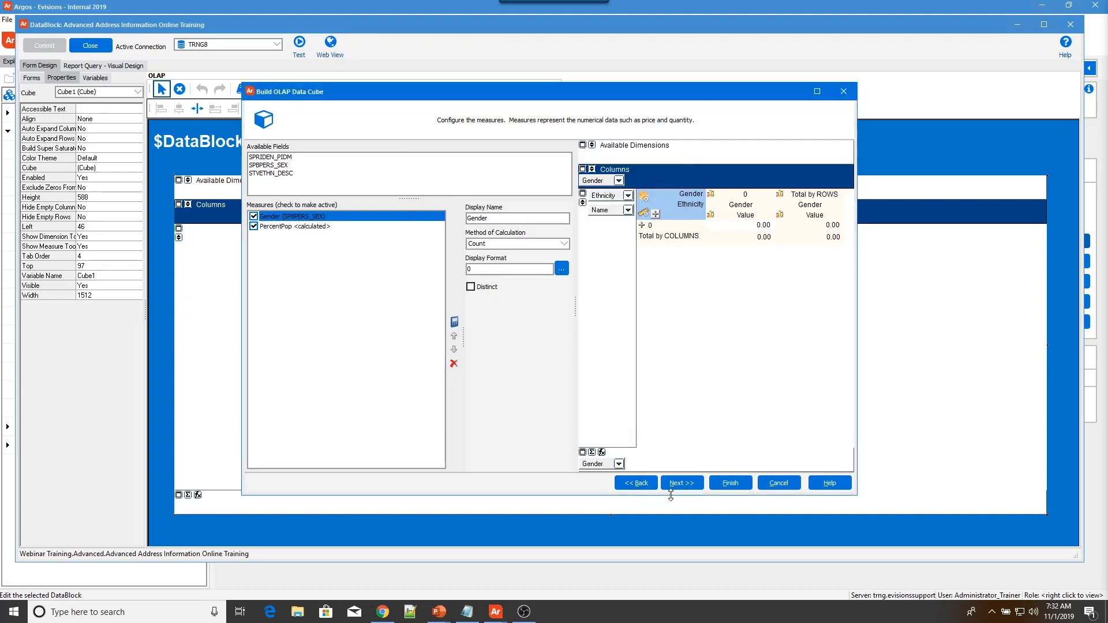
- Finish the OLAP cube configuration and commit the DataBlock changes
click(725, 483)
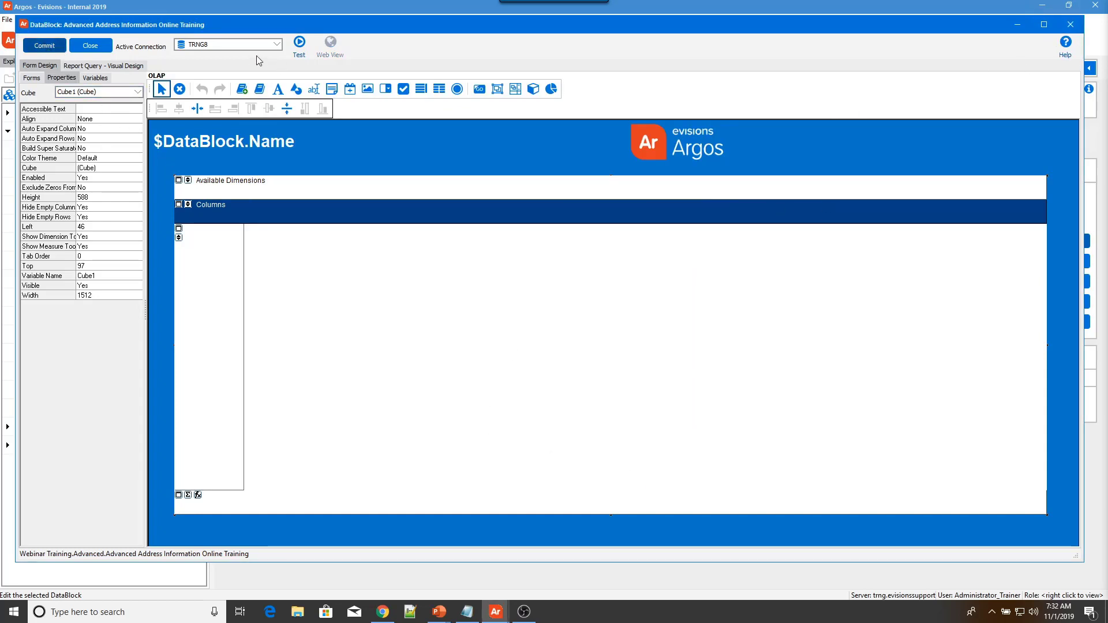
click(50, 49)
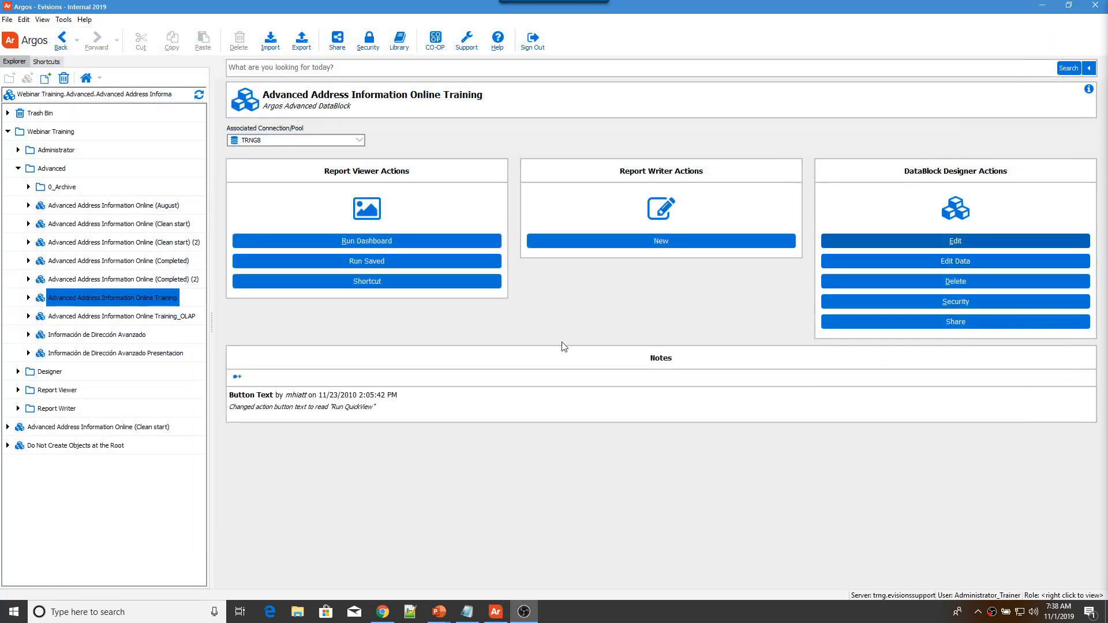
- Run the DataBlock's dashboard and examine the OLAP form, expanding the African-American row down to names
click(387, 241)
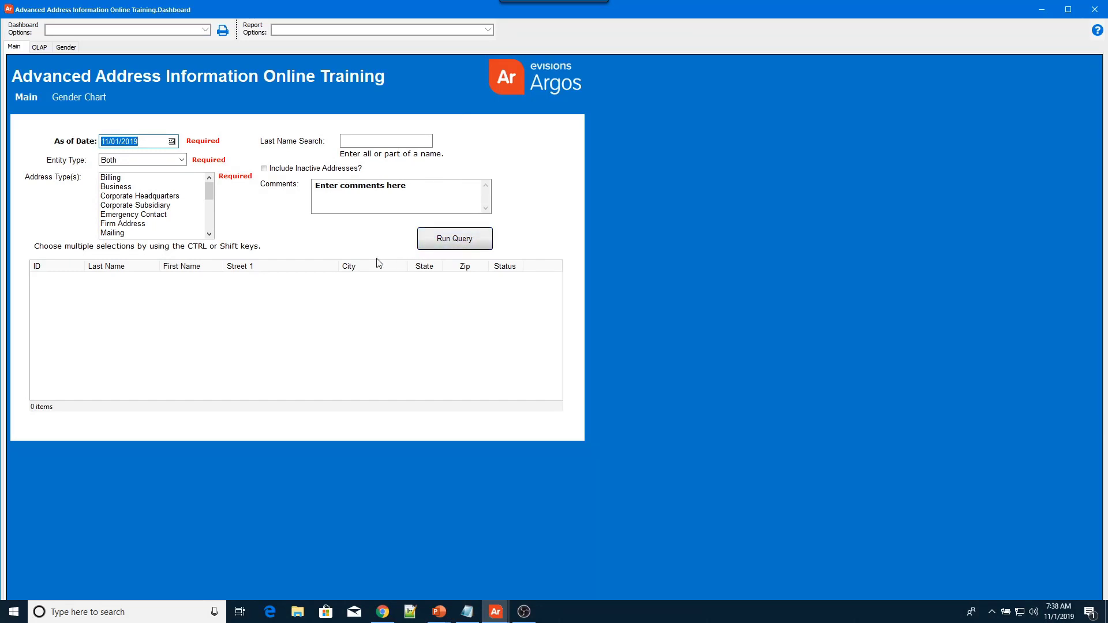
click(42, 51)
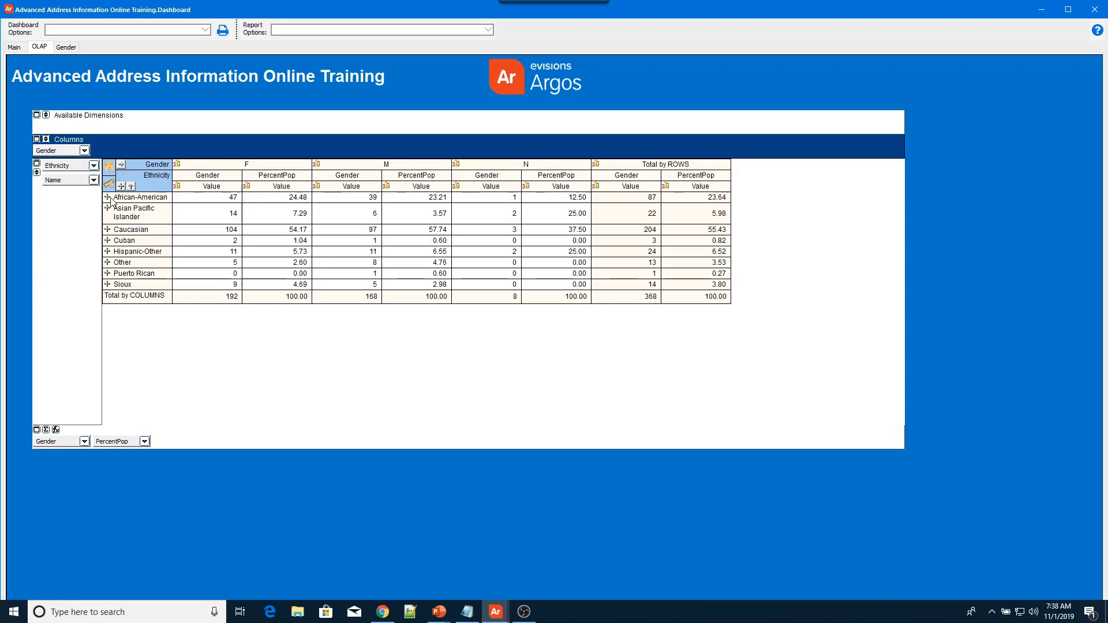
click(110, 198)
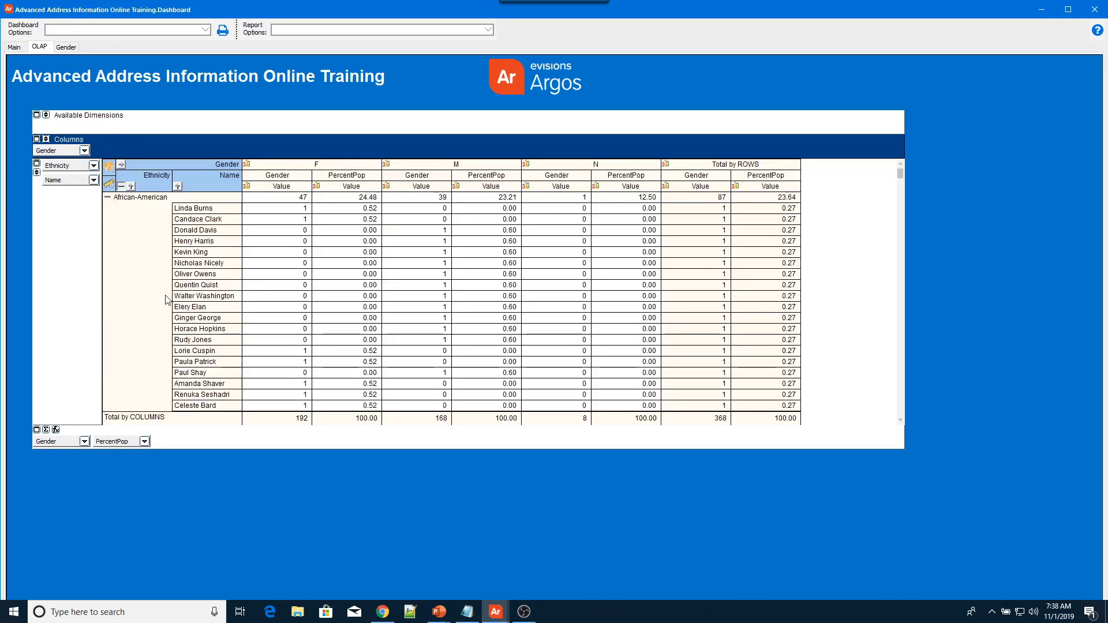
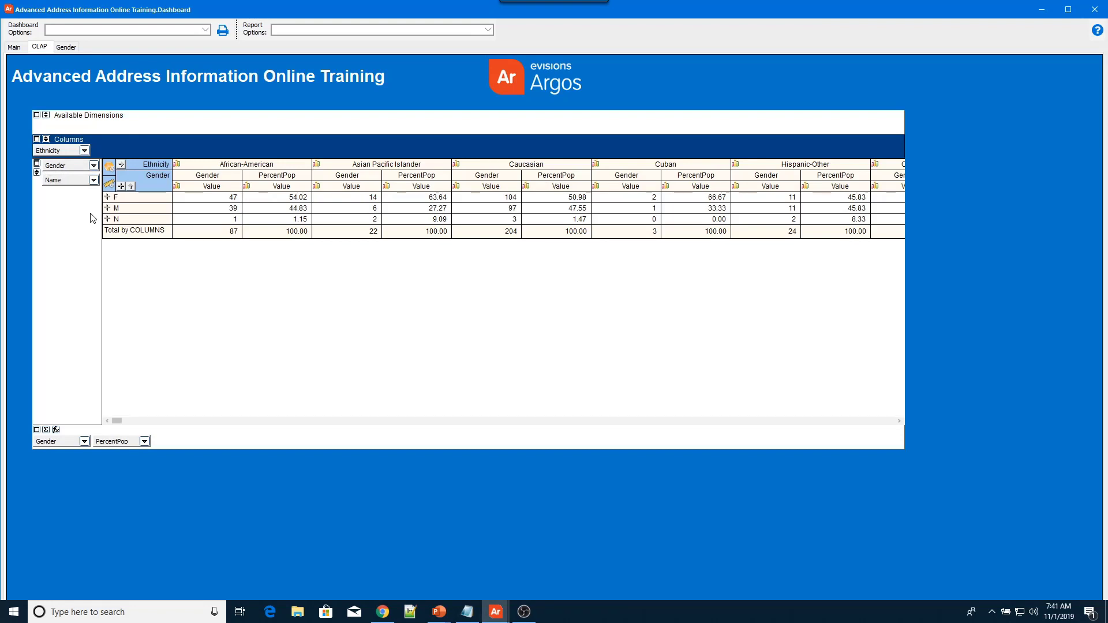
- Save the current OLAP settings, with the F gender row expanded to names, as "Saved Setting 1" and close the dashboard
click(107, 198)
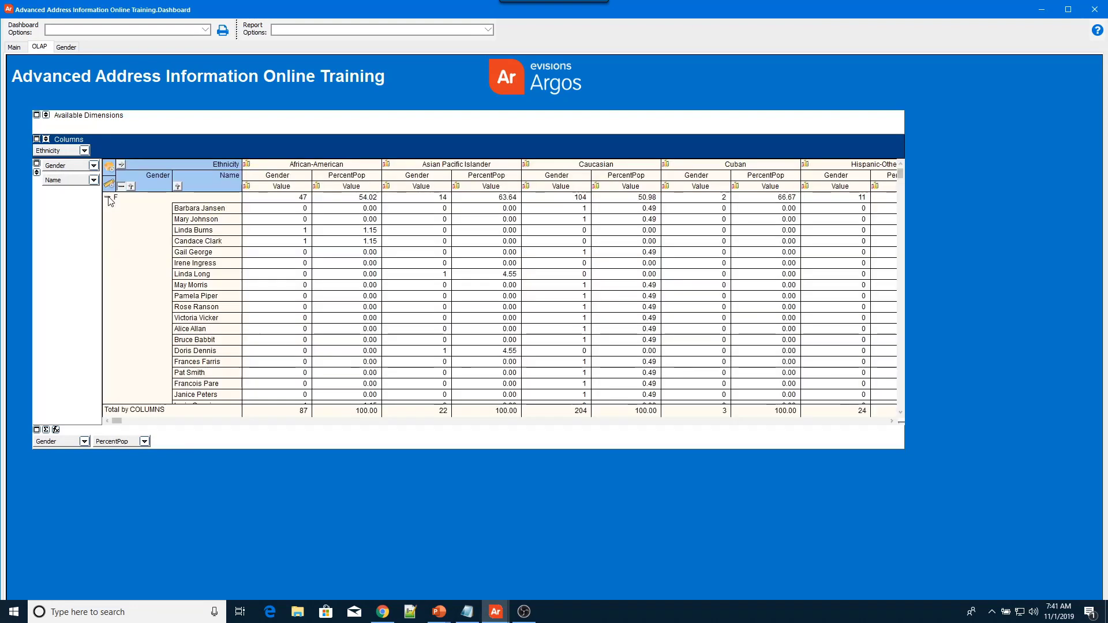
right_click(145, 274)
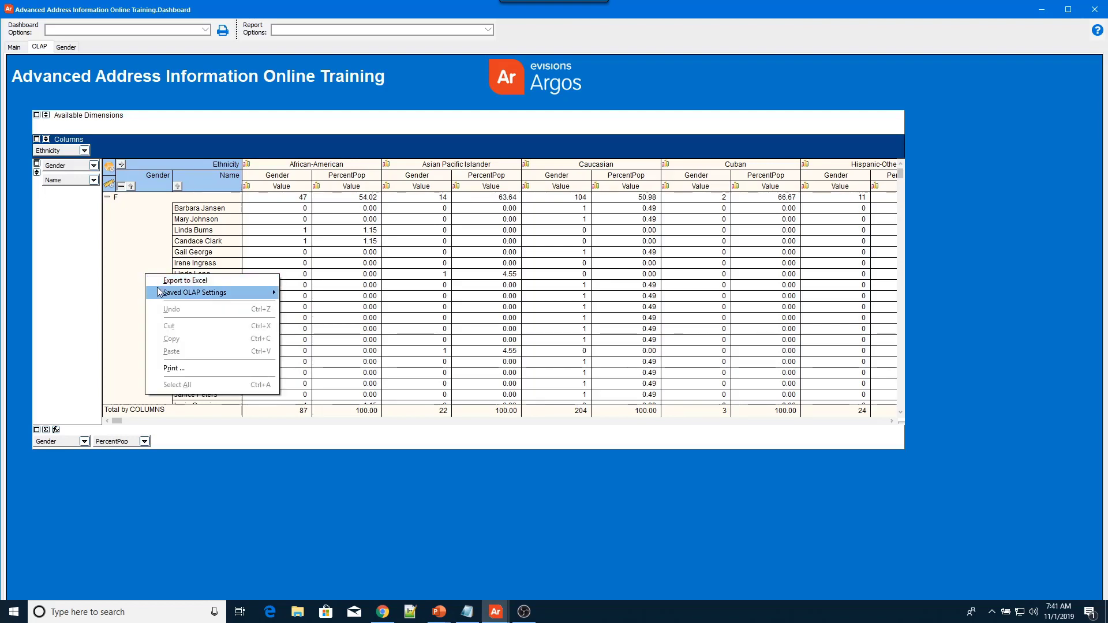
mouse_move(159, 293)
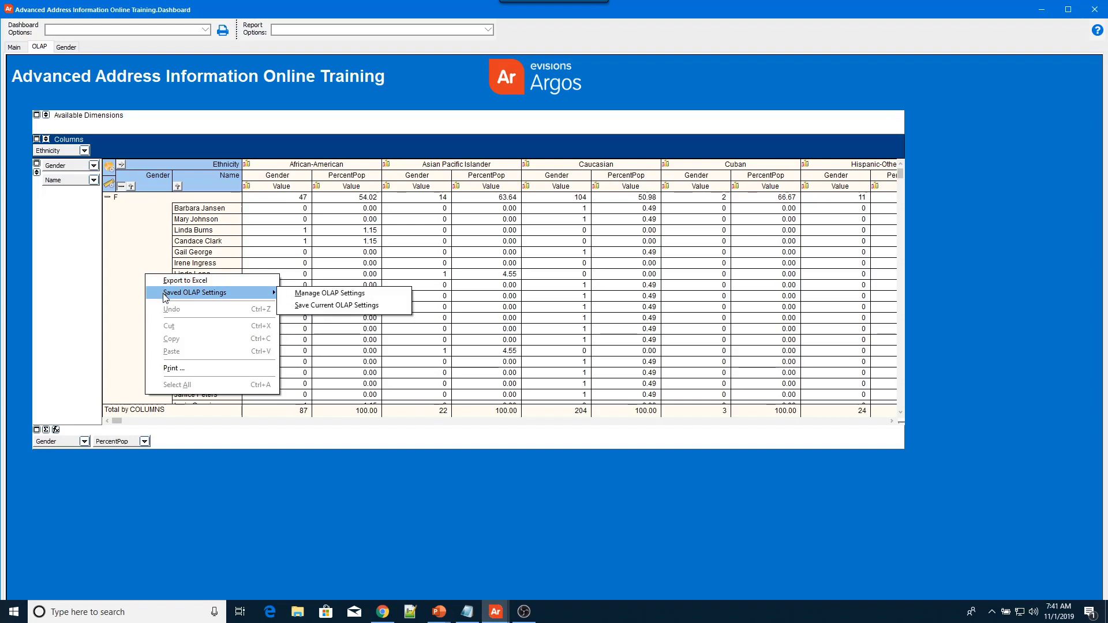
click(313, 310)
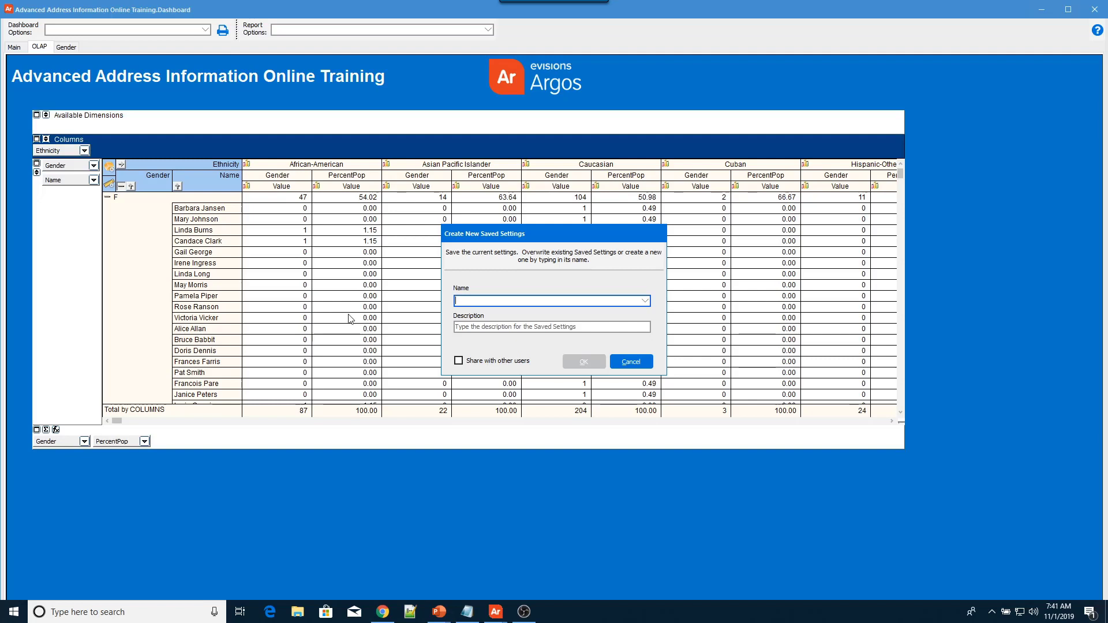
text(S)
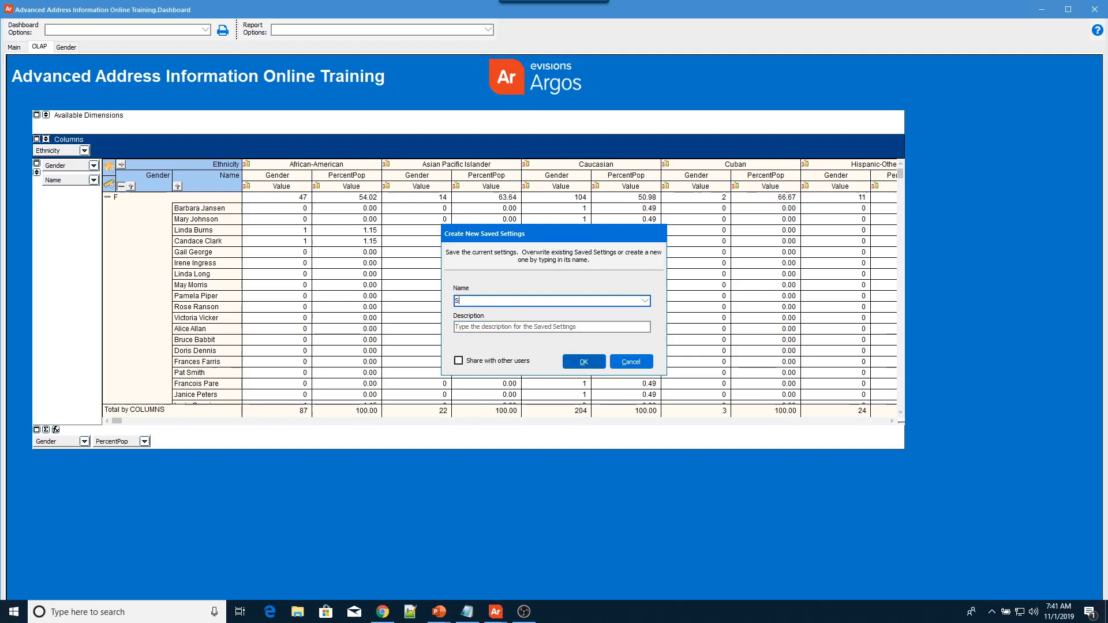
text(aved Setting 1)
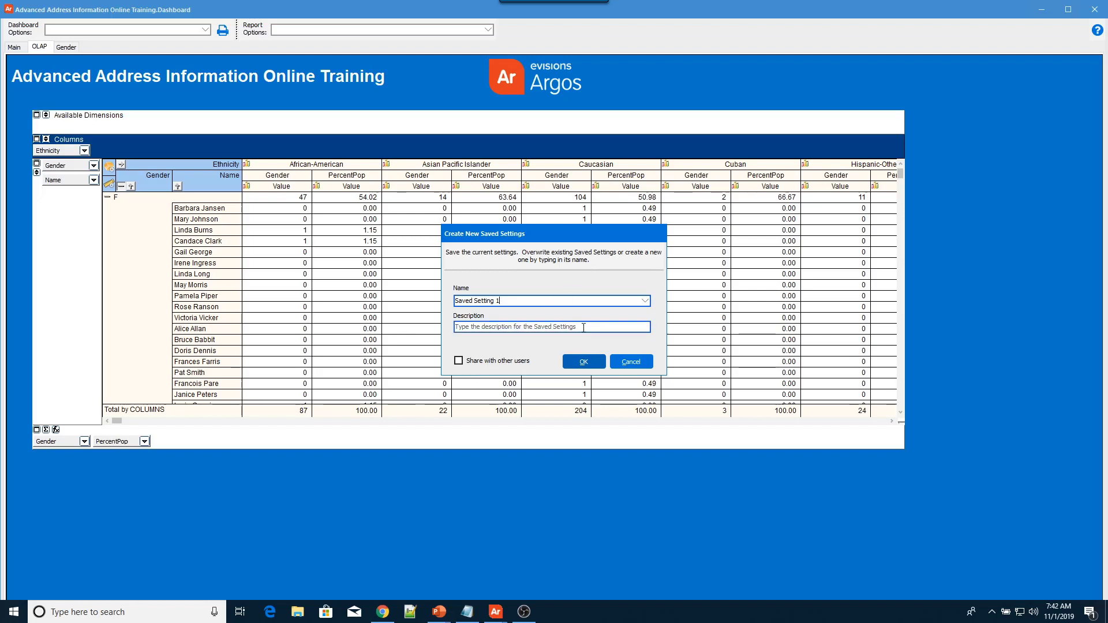
click(583, 362)
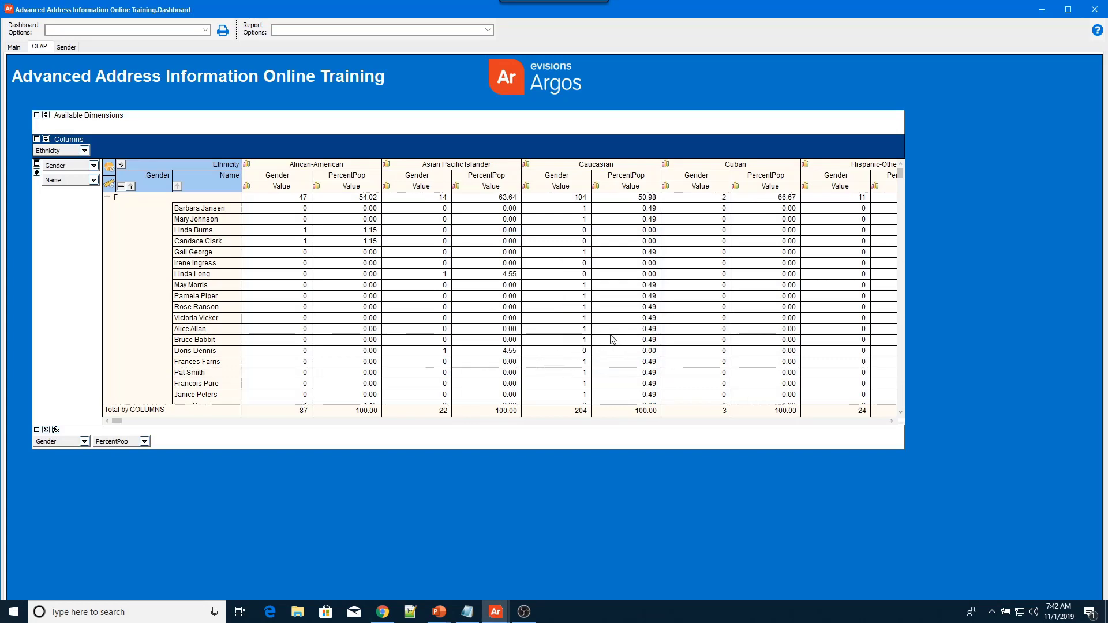
click(1098, 13)
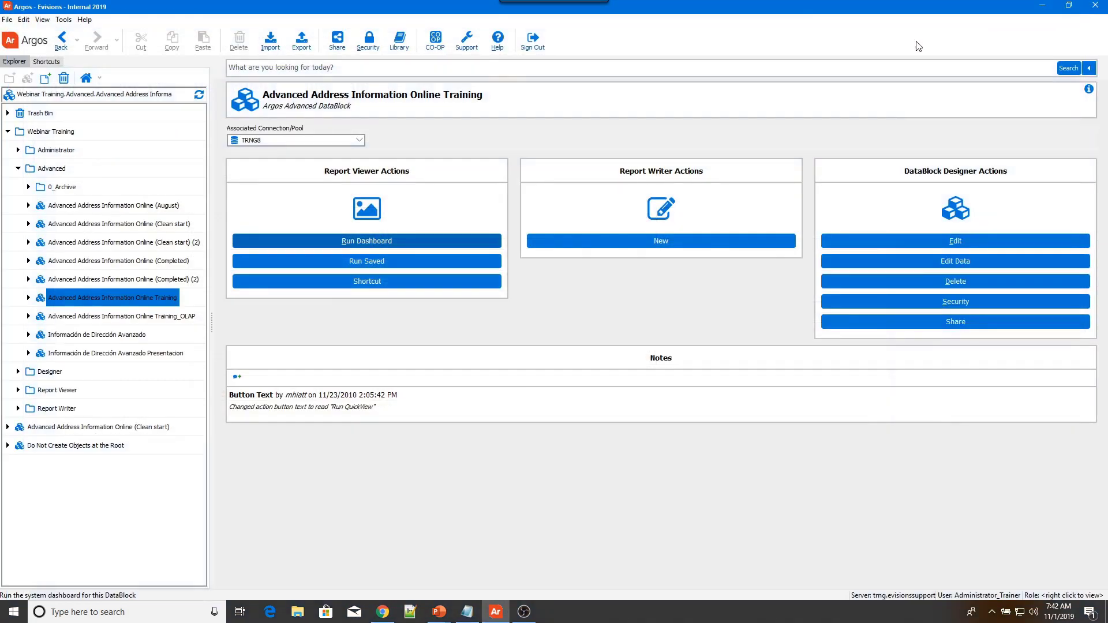
- Run the DataBlock's dashboard and apply "Saved Setting 1" to the OLAP cube
click(460, 242)
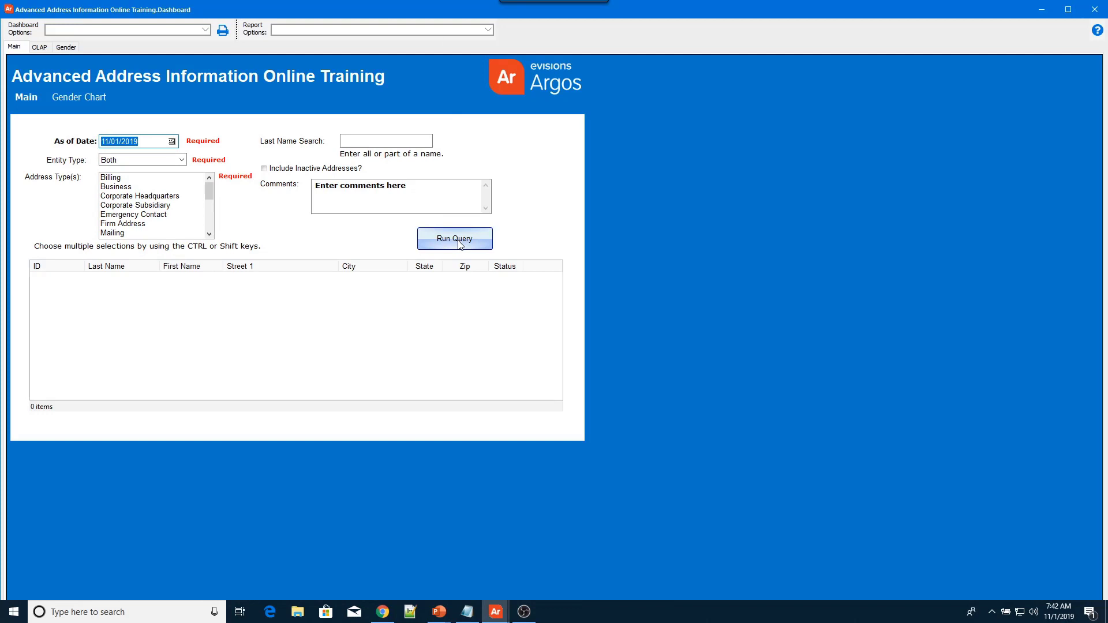
click(40, 48)
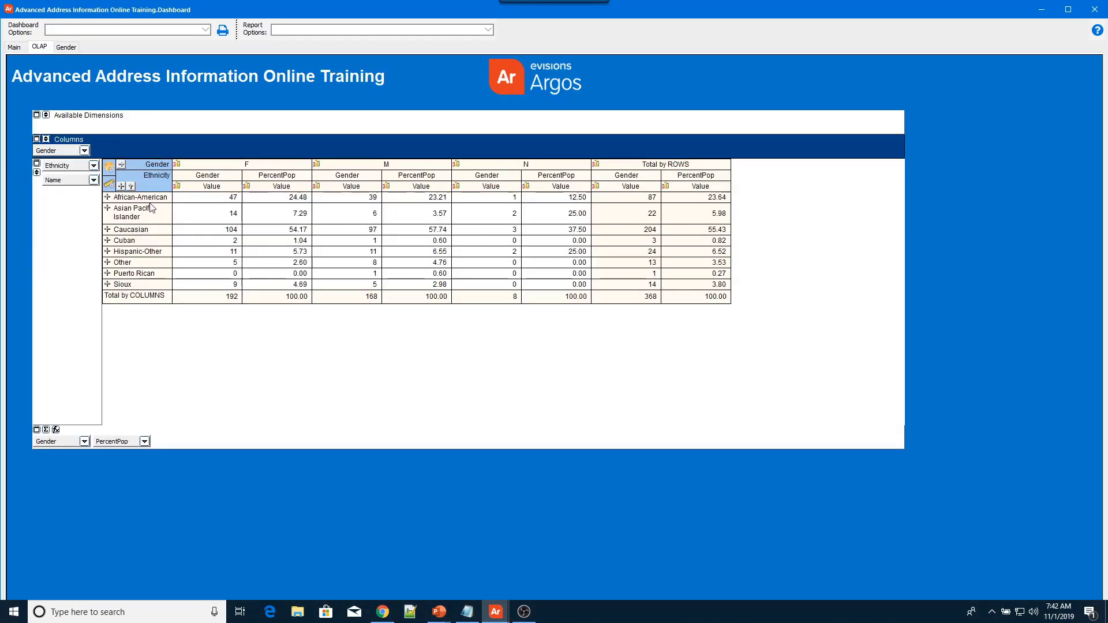
right_click(278, 340)
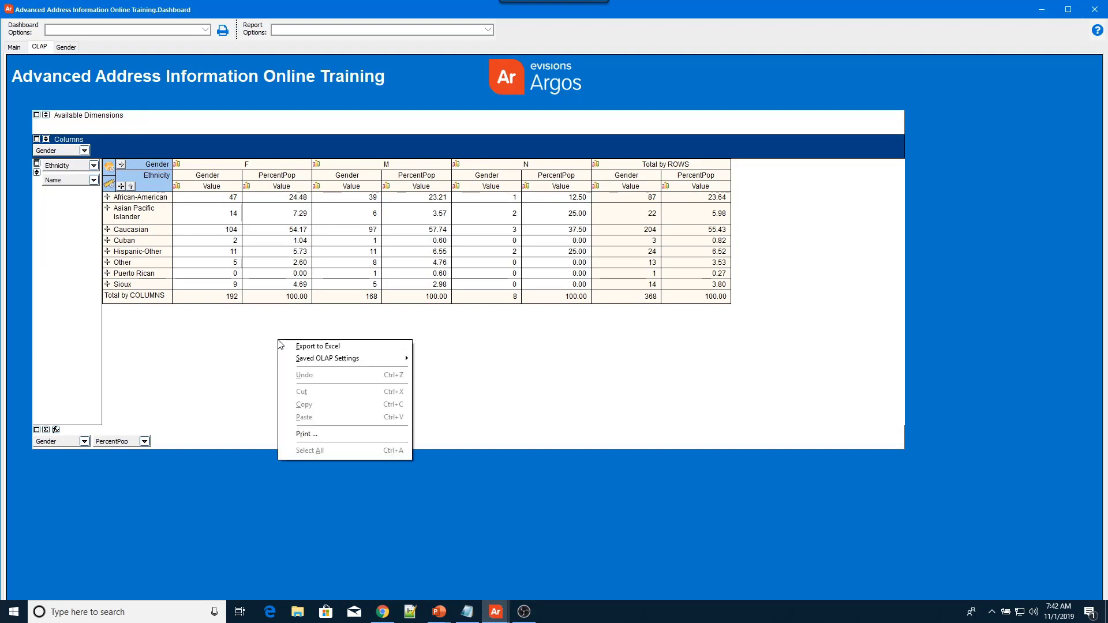
mouse_move(300, 358)
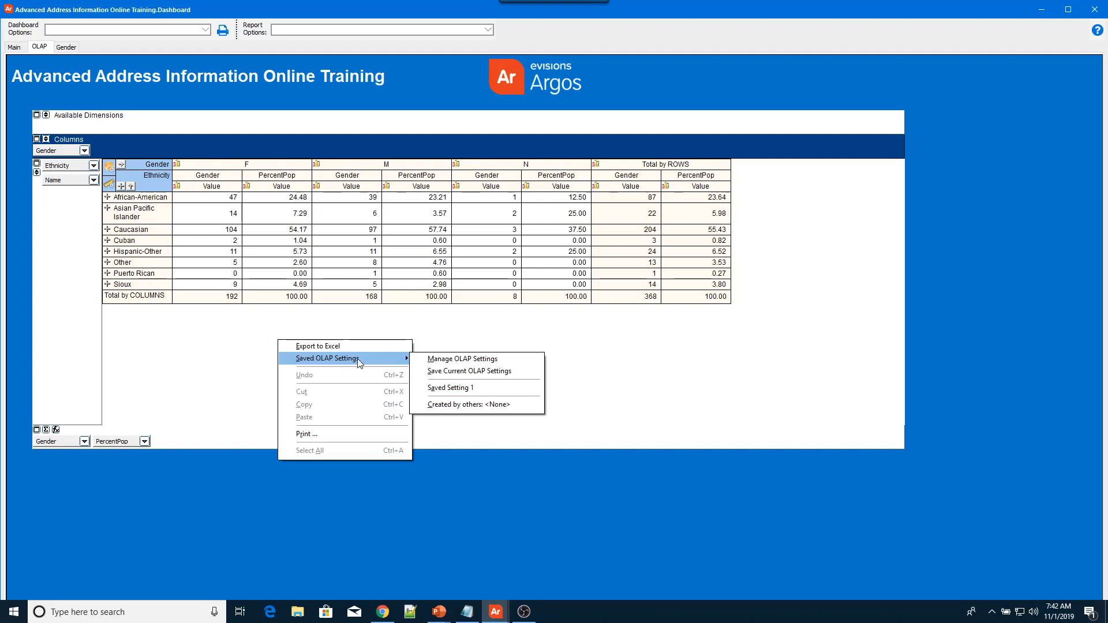
click(448, 388)
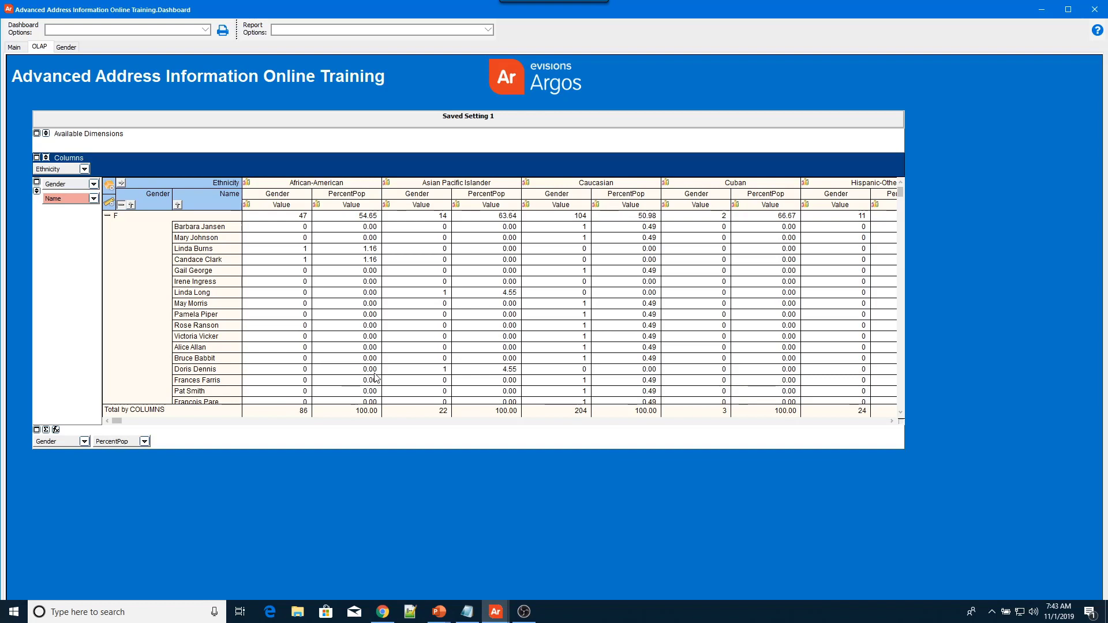
- Make "Saved Setting 1" the default among the saved OLAP settings and accept the change
right_click(138, 300)
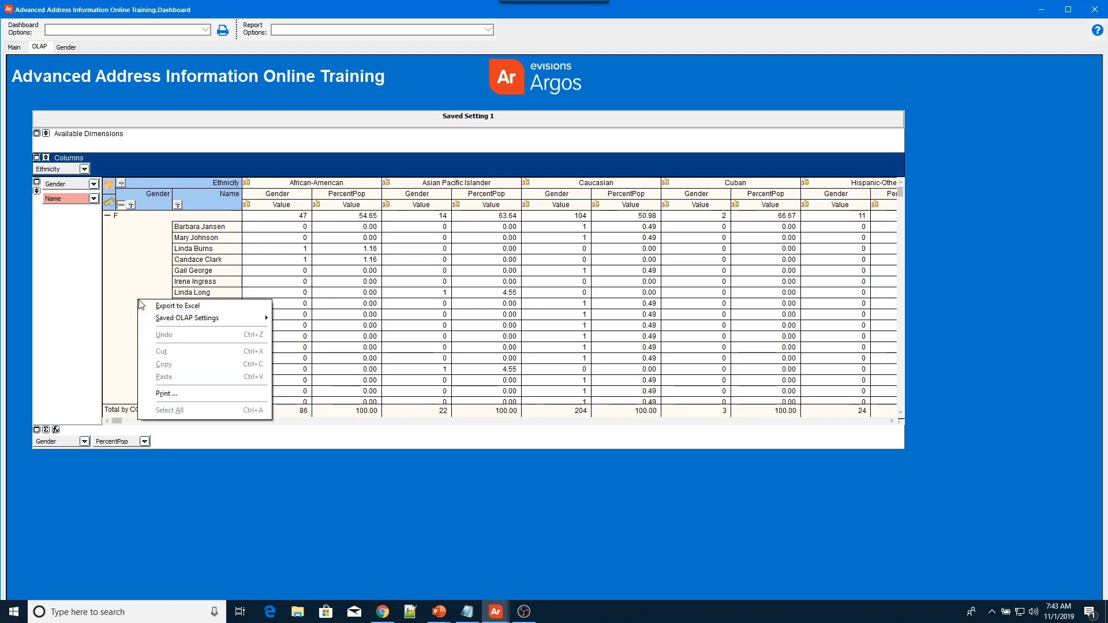
mouse_move(154, 319)
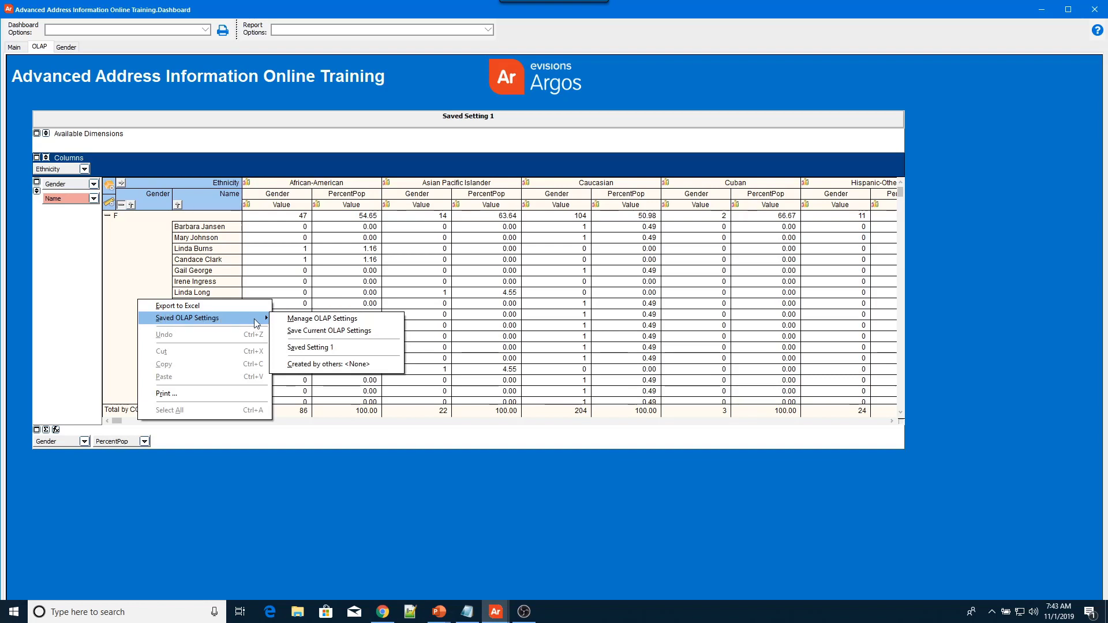
click(293, 319)
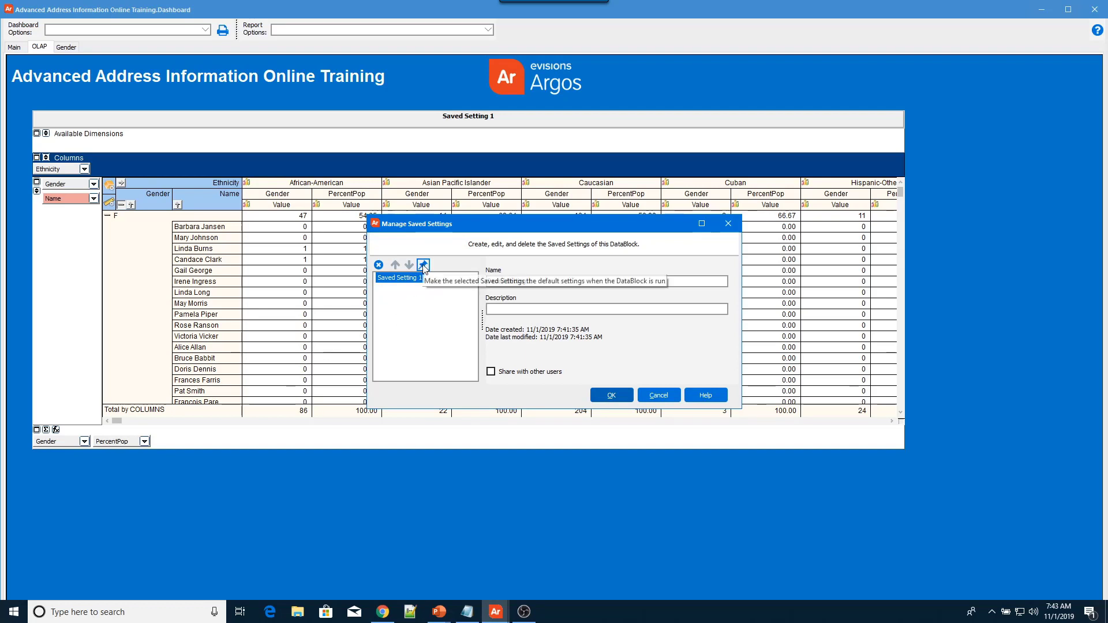
click(424, 265)
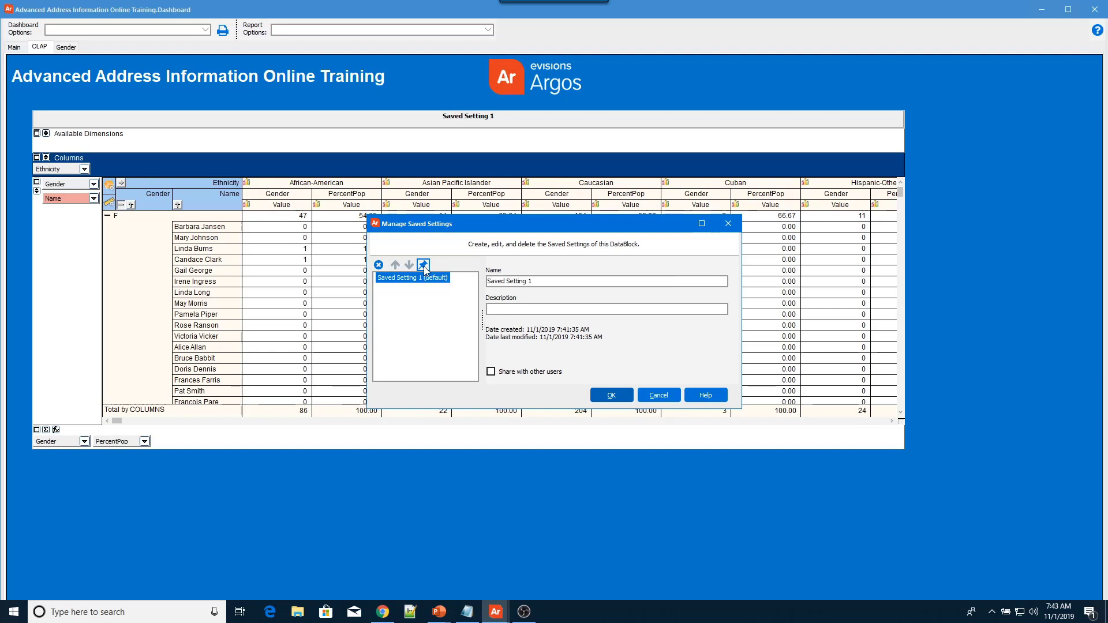
click(613, 397)
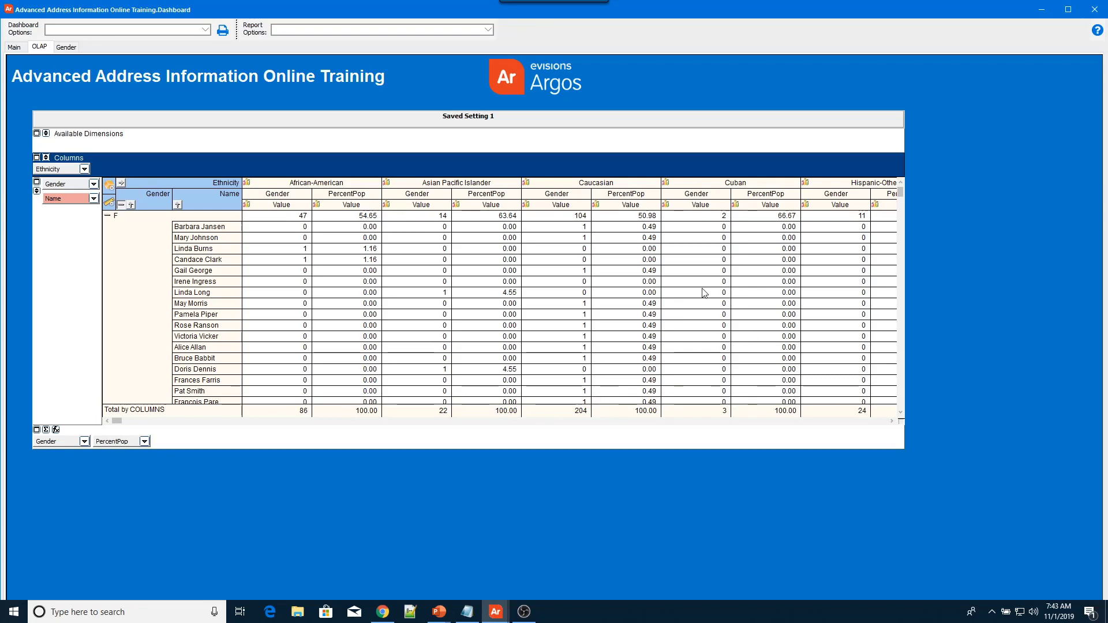
- Close and rerun the dashboard to check which settings the OLAP cube loads by default, and close it again
click(1094, 9)
click(364, 241)
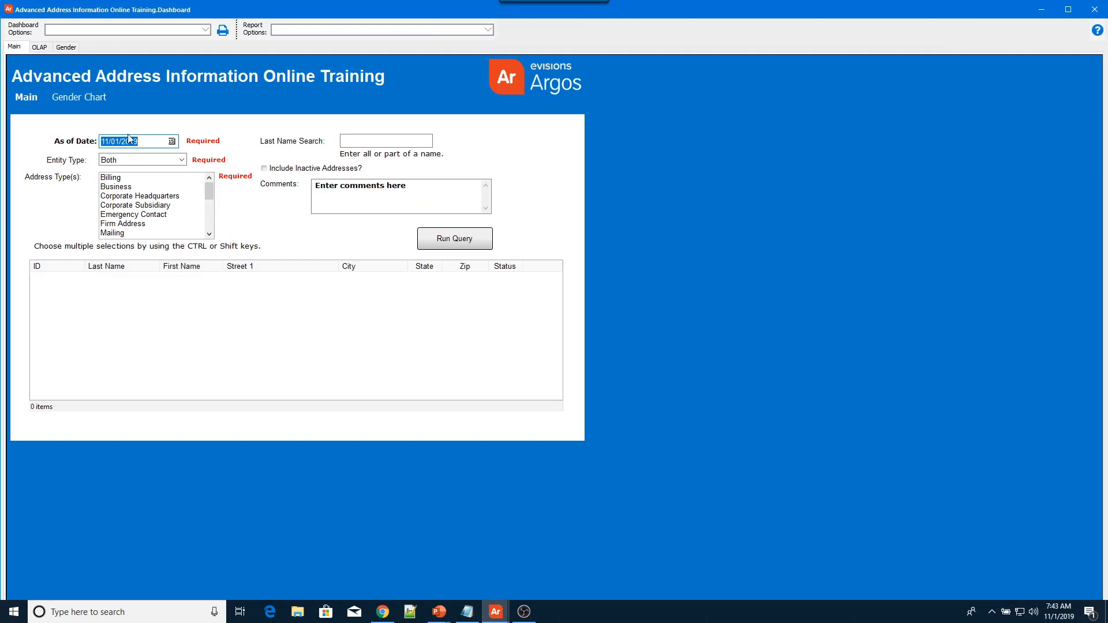
click(40, 48)
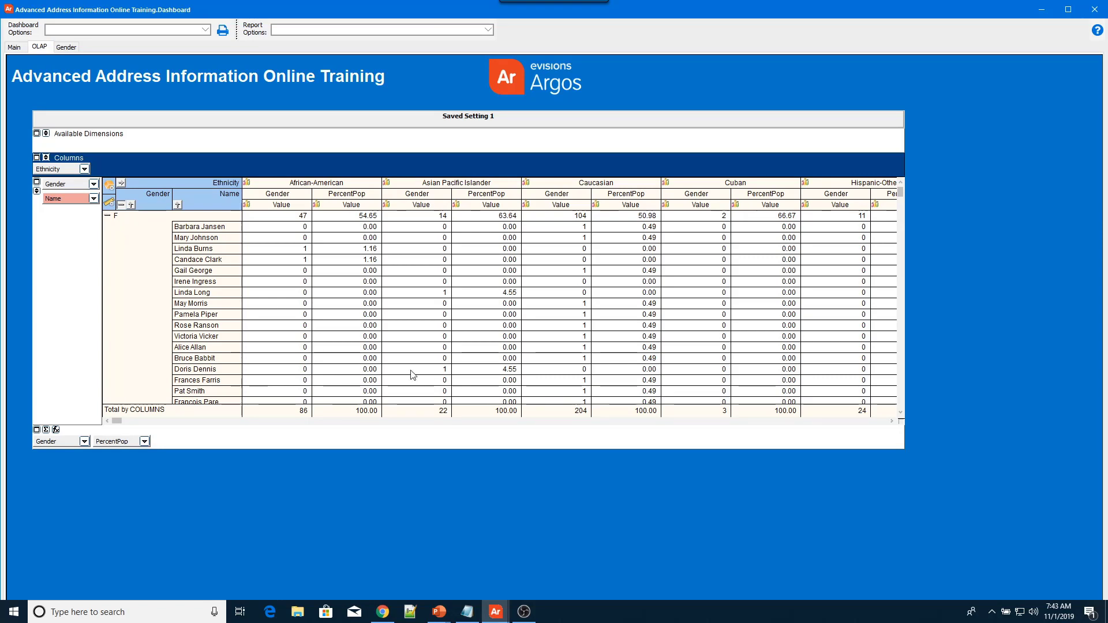
click(1094, 10)
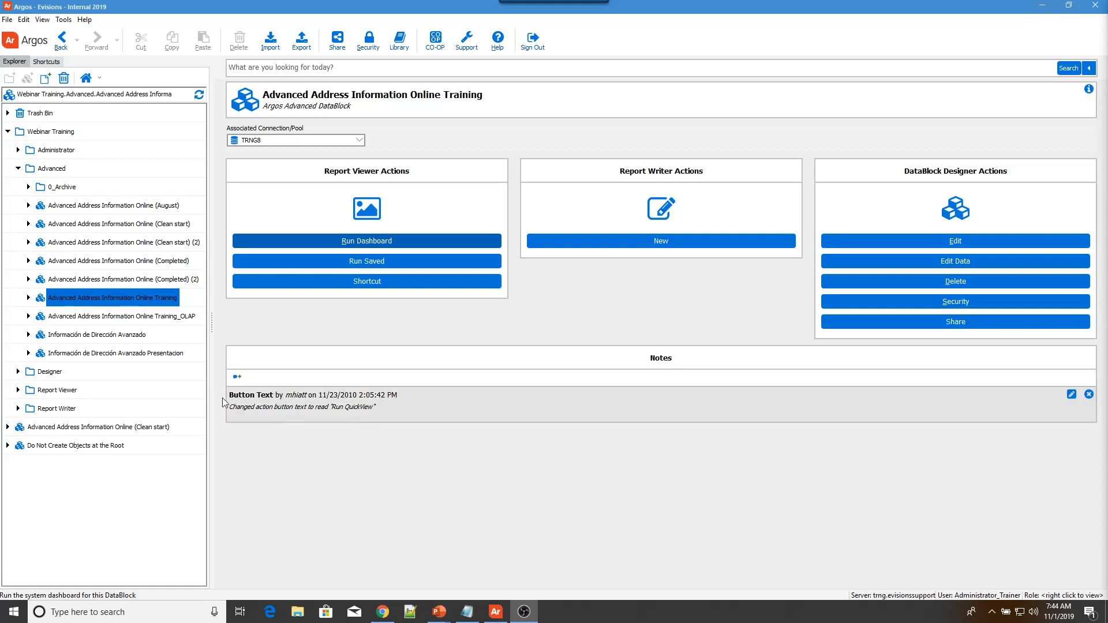
- Start a schedule for the Dashboard object of Advanced Address Information Online Training and make it inactive
click(28, 297)
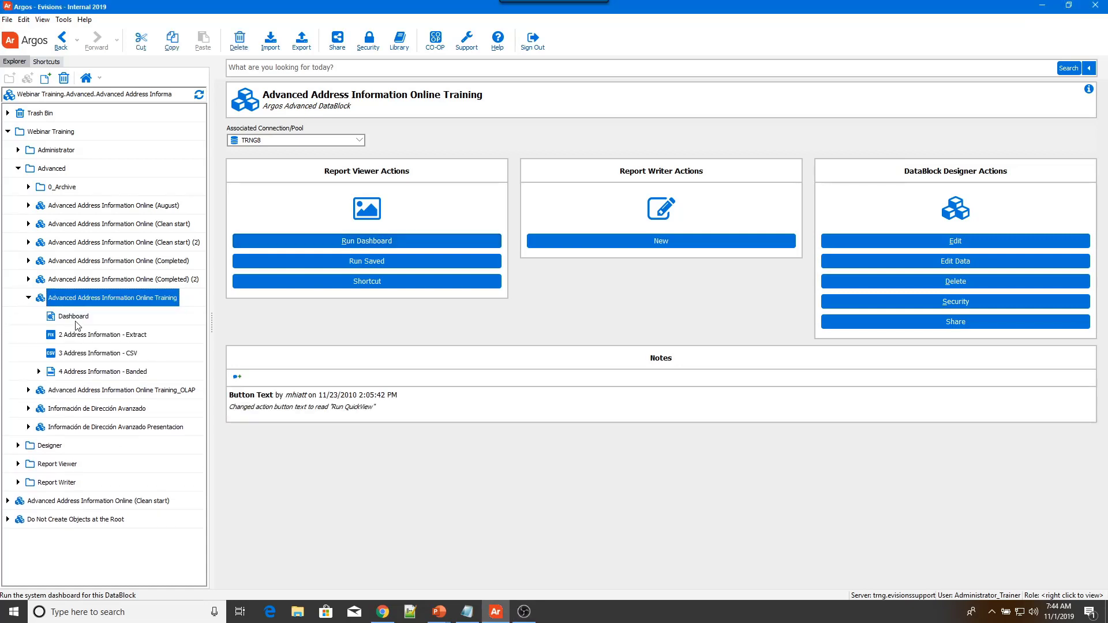
click(78, 318)
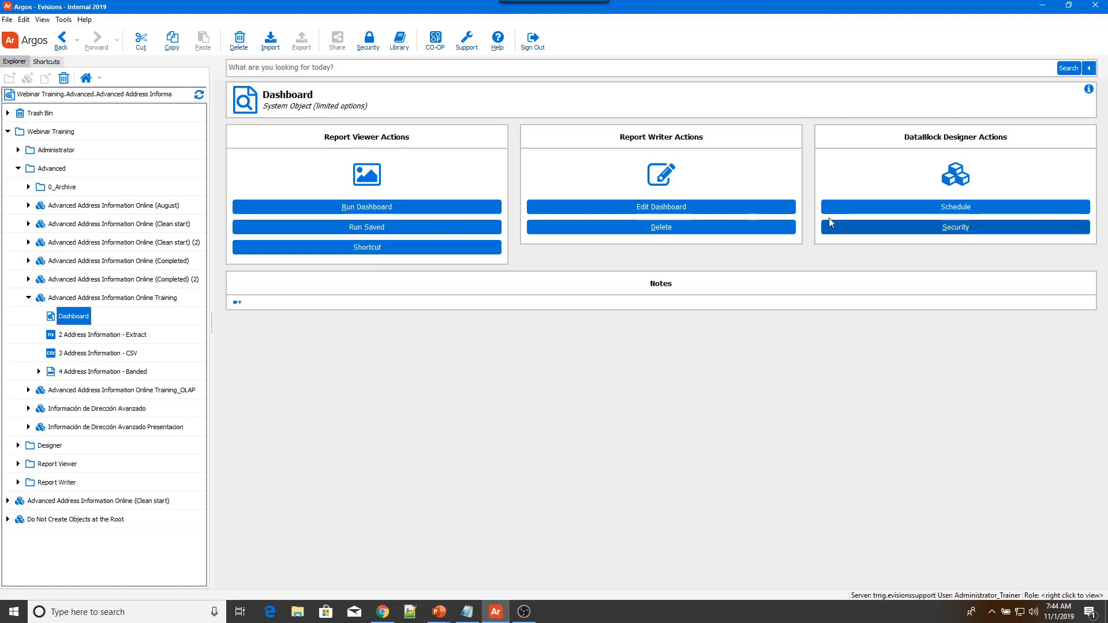
click(840, 205)
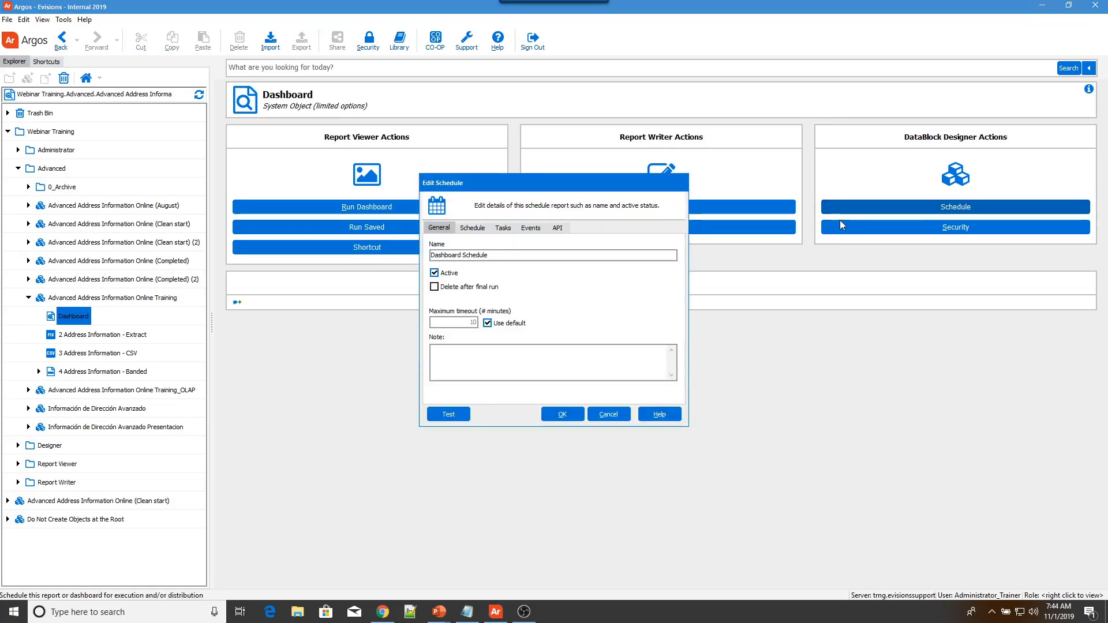
click(435, 274)
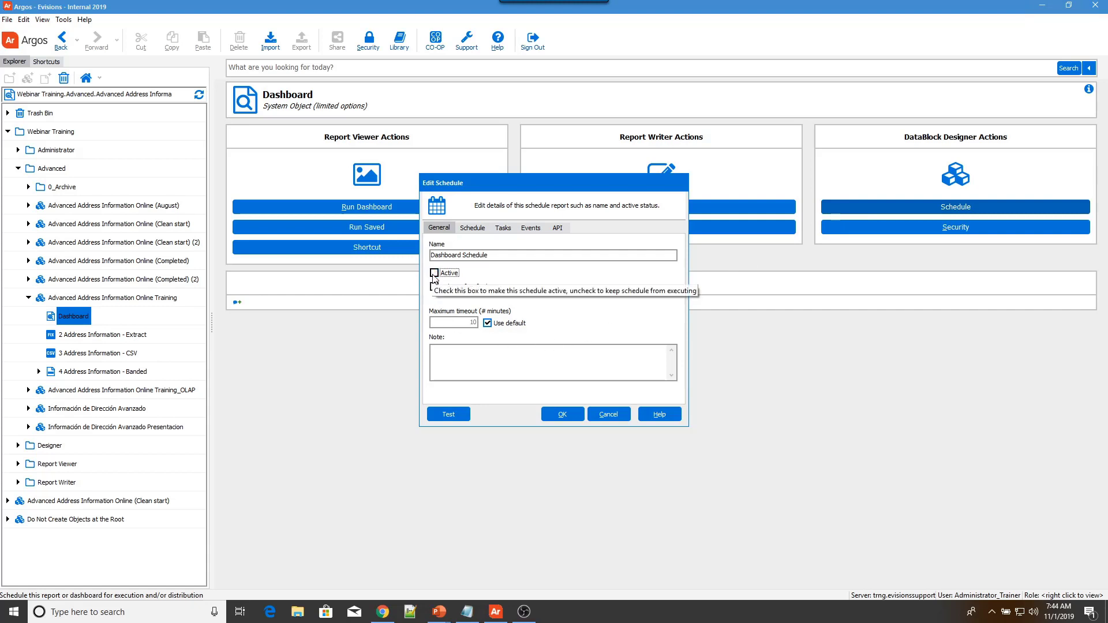
- Add the "Save execution state" task to the dashboard schedule with its default number to keep and %%Now()%% title, and save the schedule
click(504, 228)
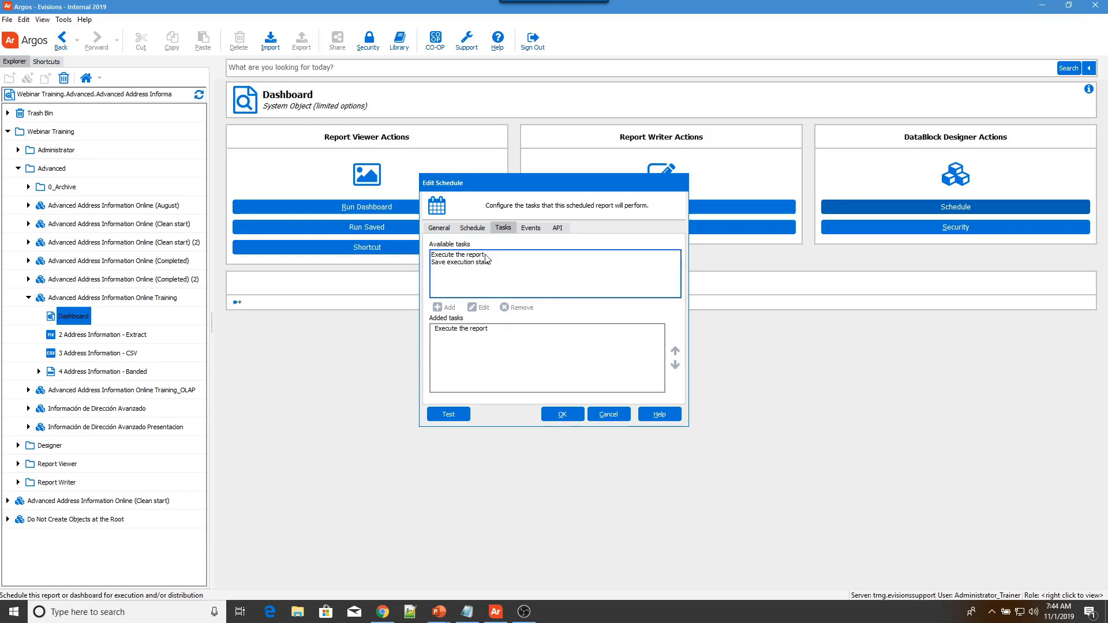
click(462, 262)
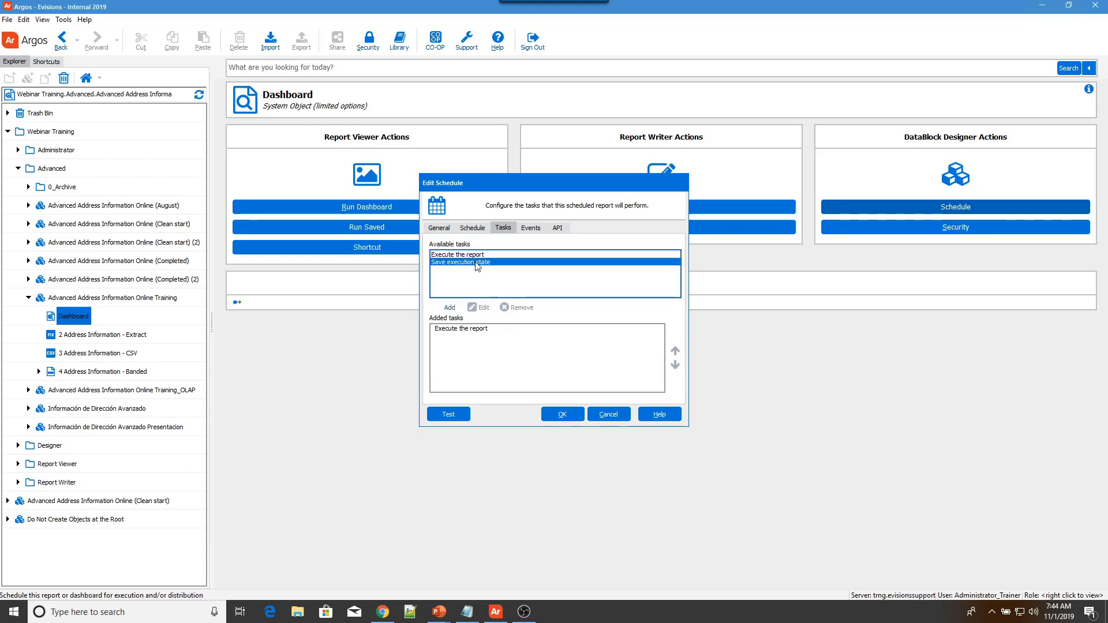
click(437, 308)
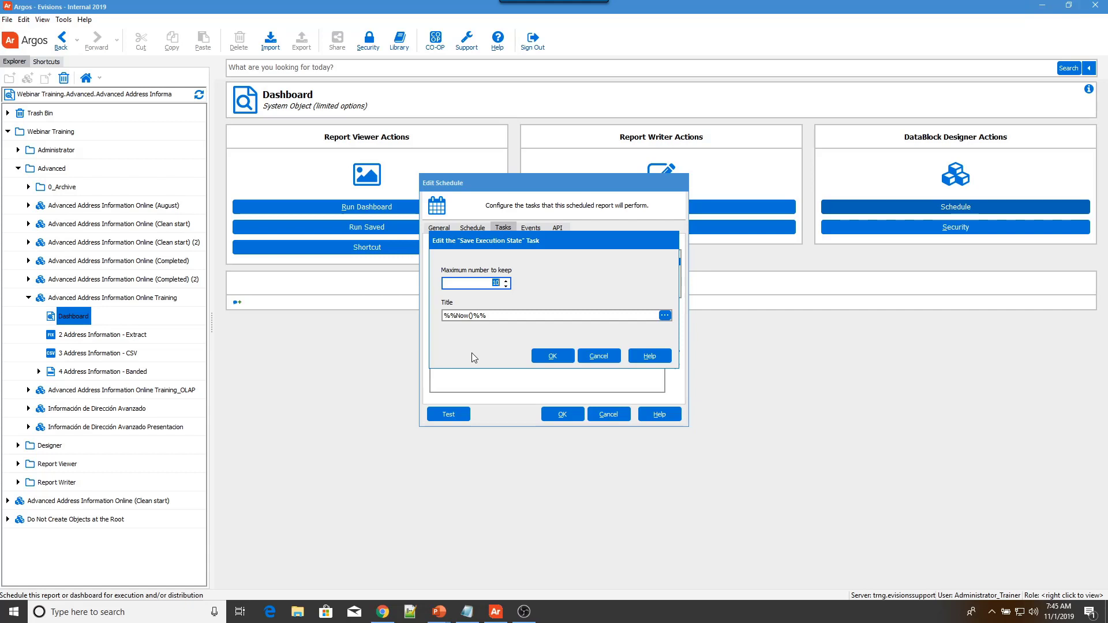
click(550, 356)
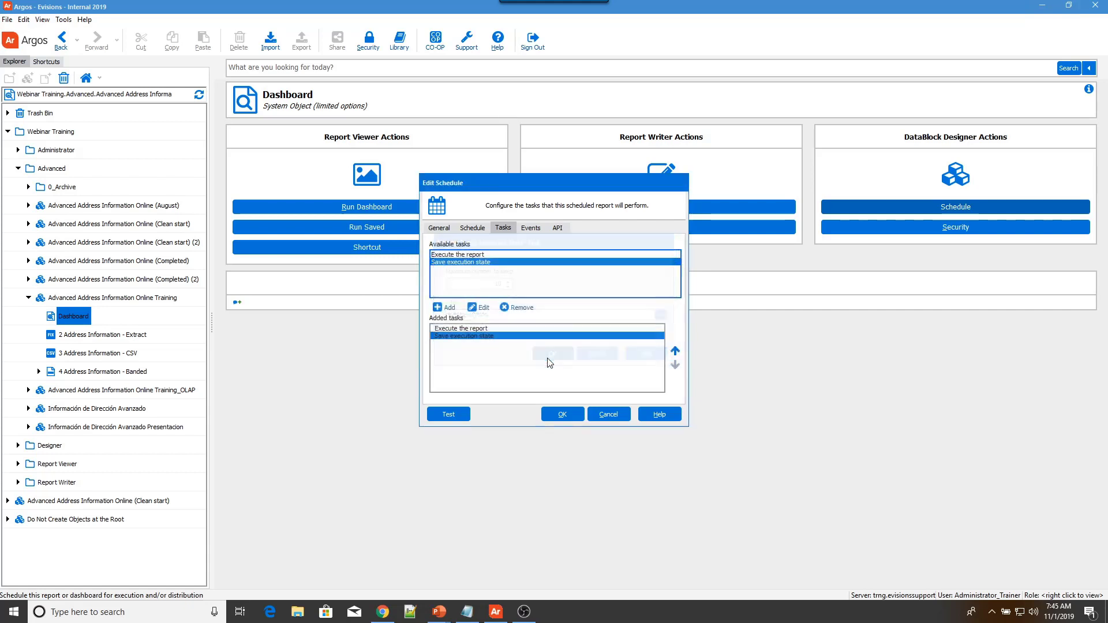
click(562, 414)
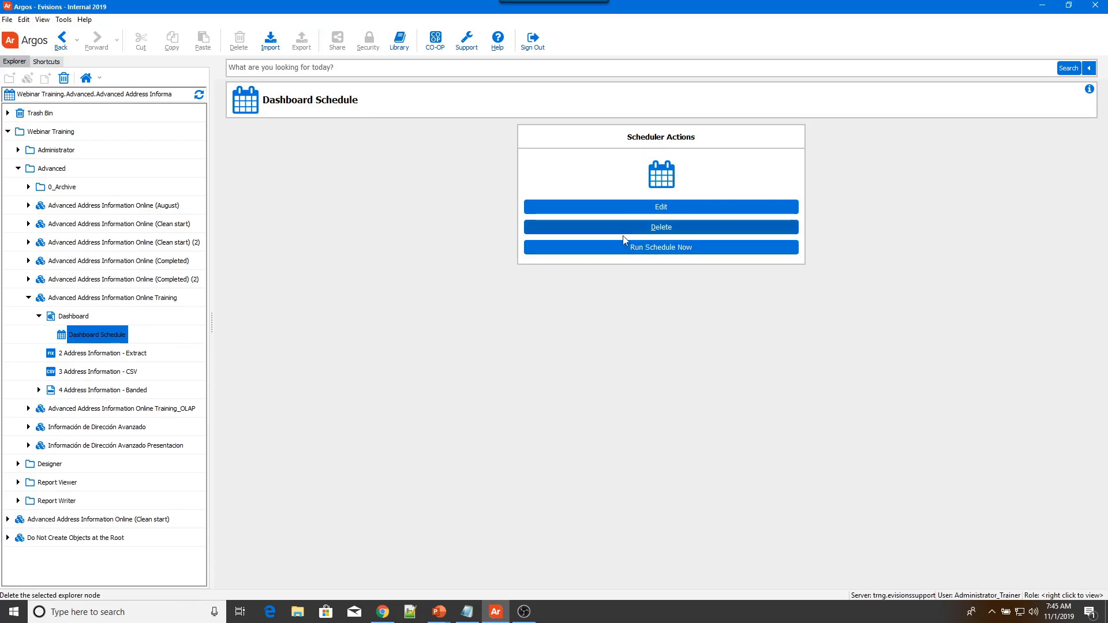
- Test the Dashboard Schedule, allowing all its configured tasks to execute, and close its settings
click(637, 215)
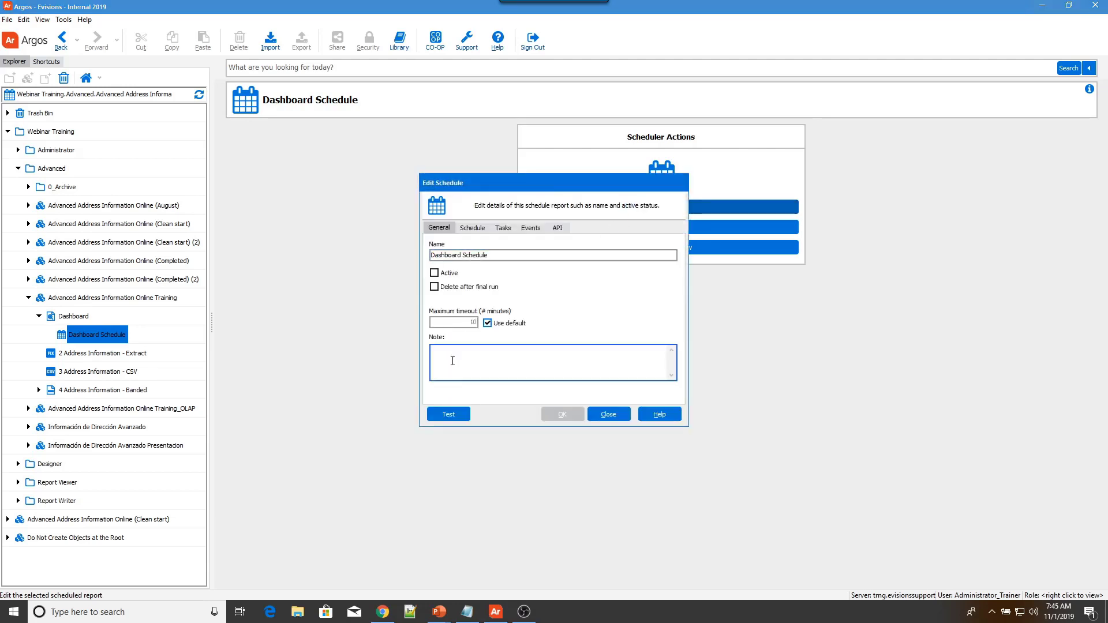
click(454, 418)
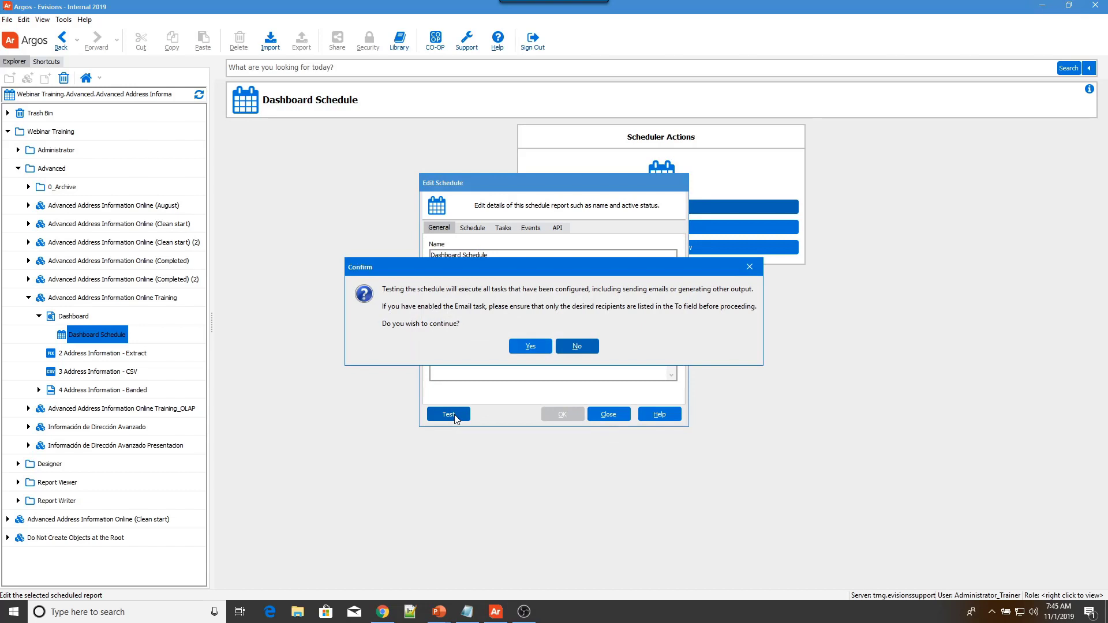
click(529, 347)
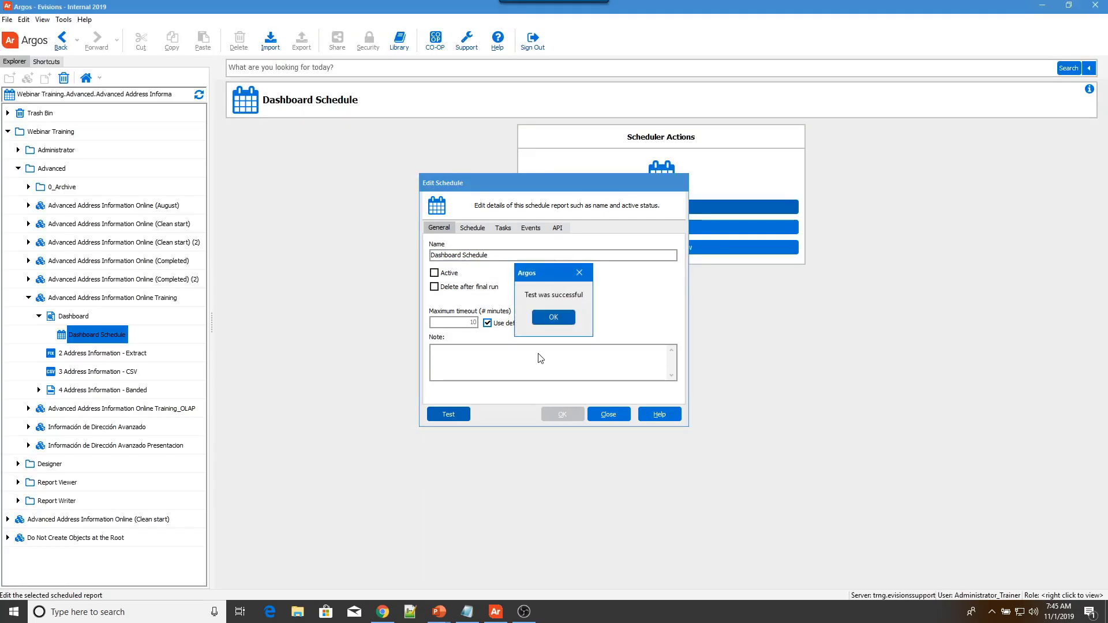
click(553, 317)
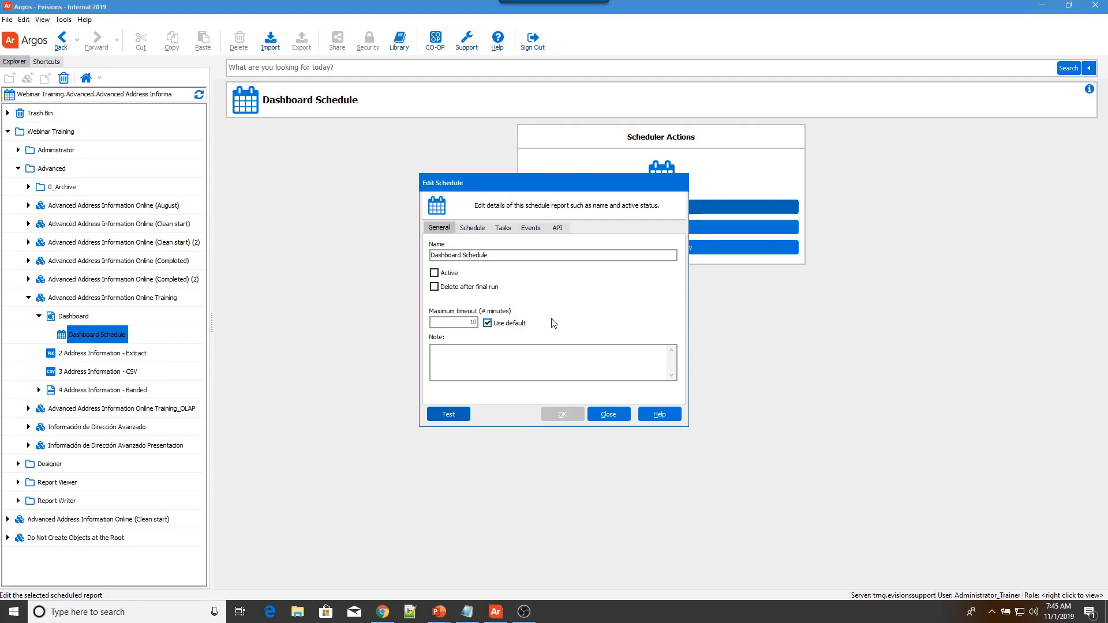
click(608, 415)
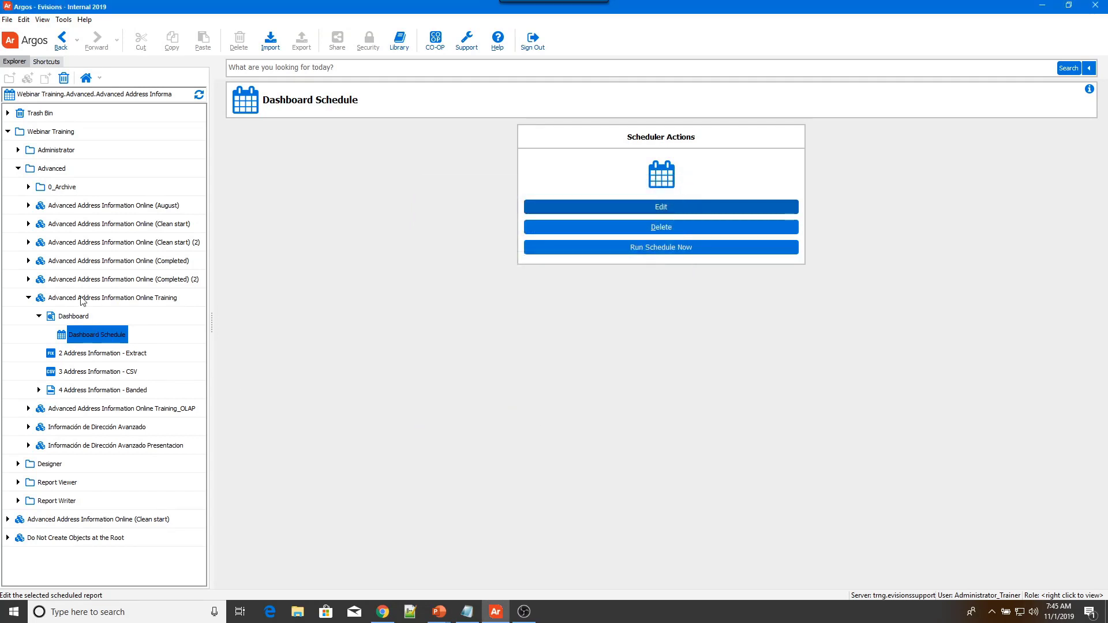
- Run the Advanced Address Information Online Training dashboard from the saved execution state dated 11/1/2019 7:45:19 AM
click(139, 291)
click(295, 241)
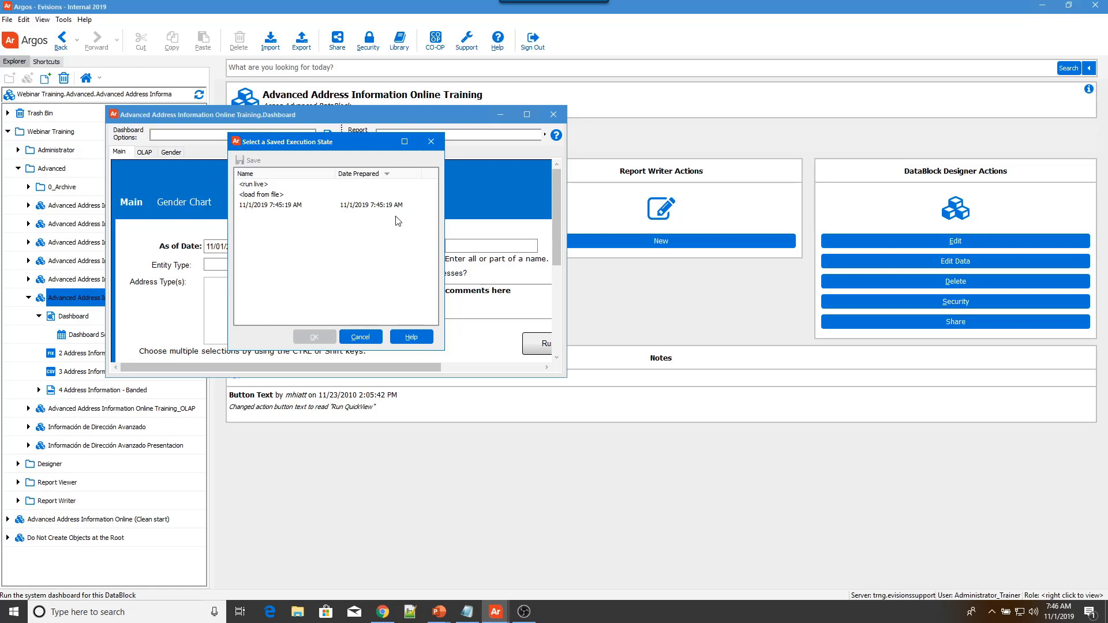
click(270, 186)
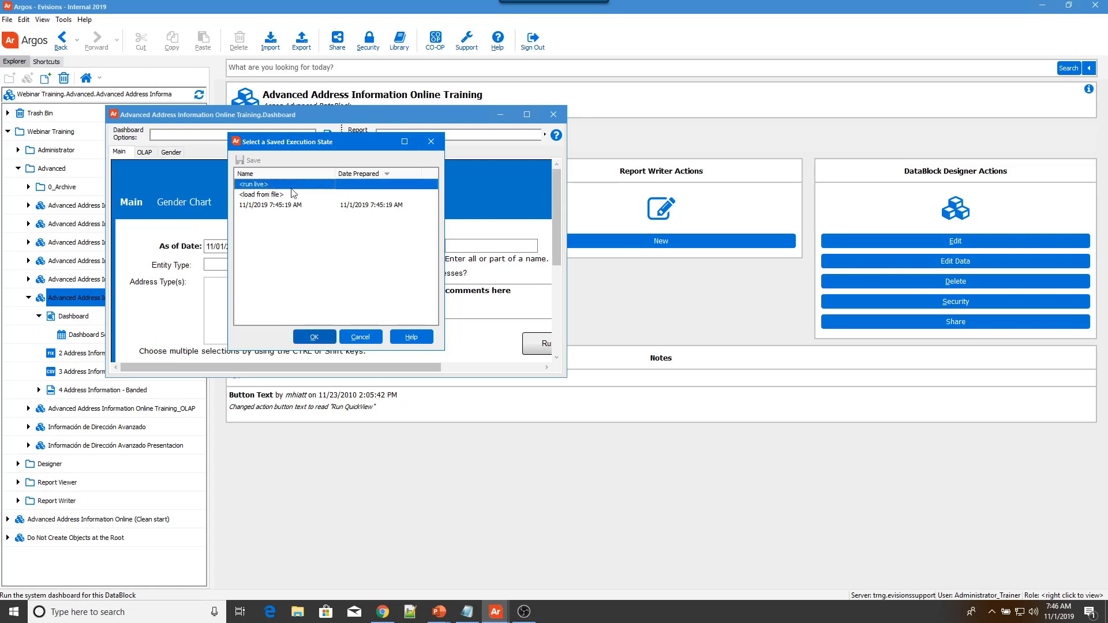
click(274, 197)
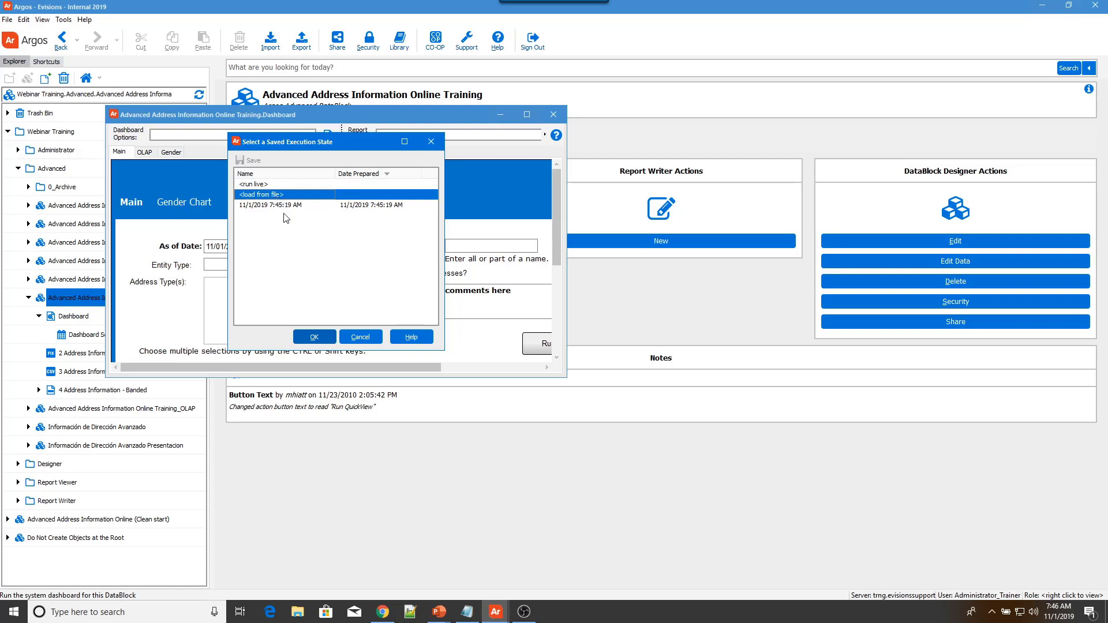
click(284, 206)
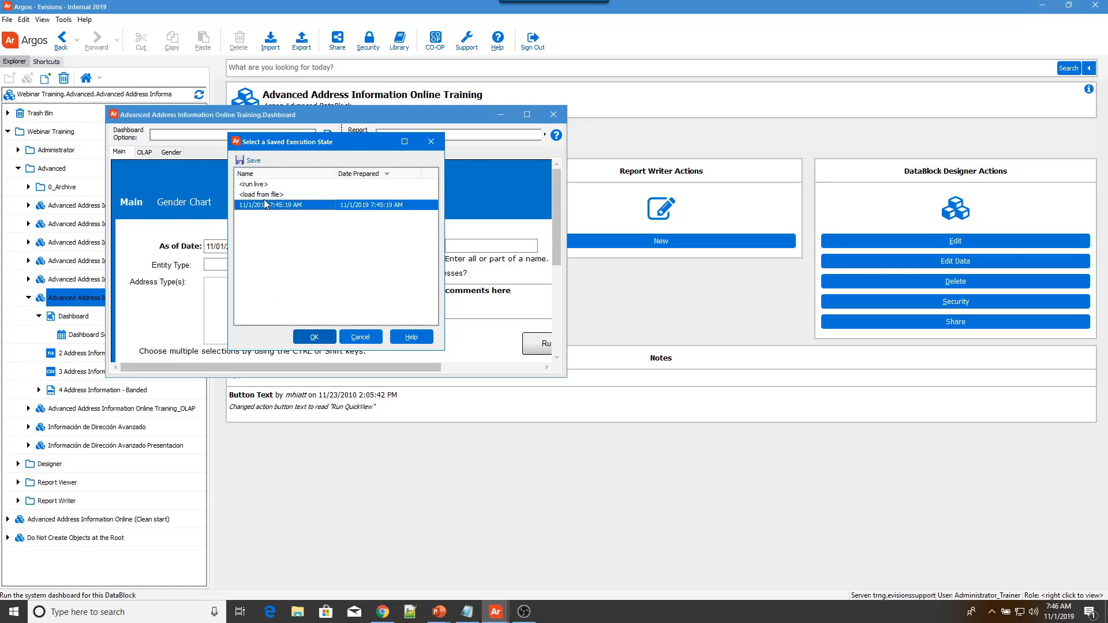
click(314, 338)
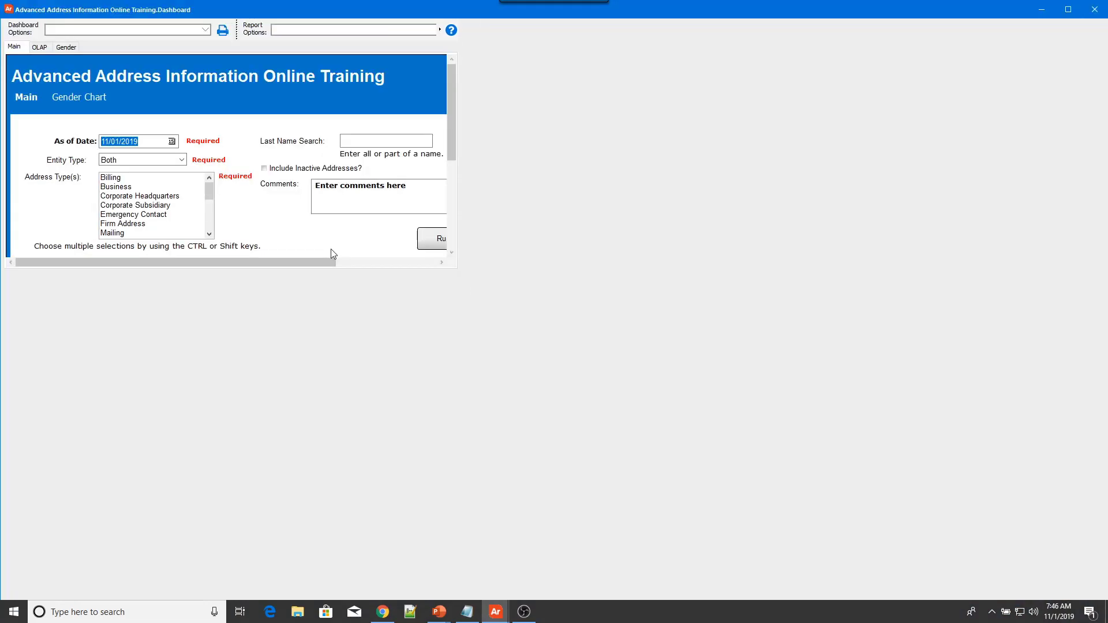
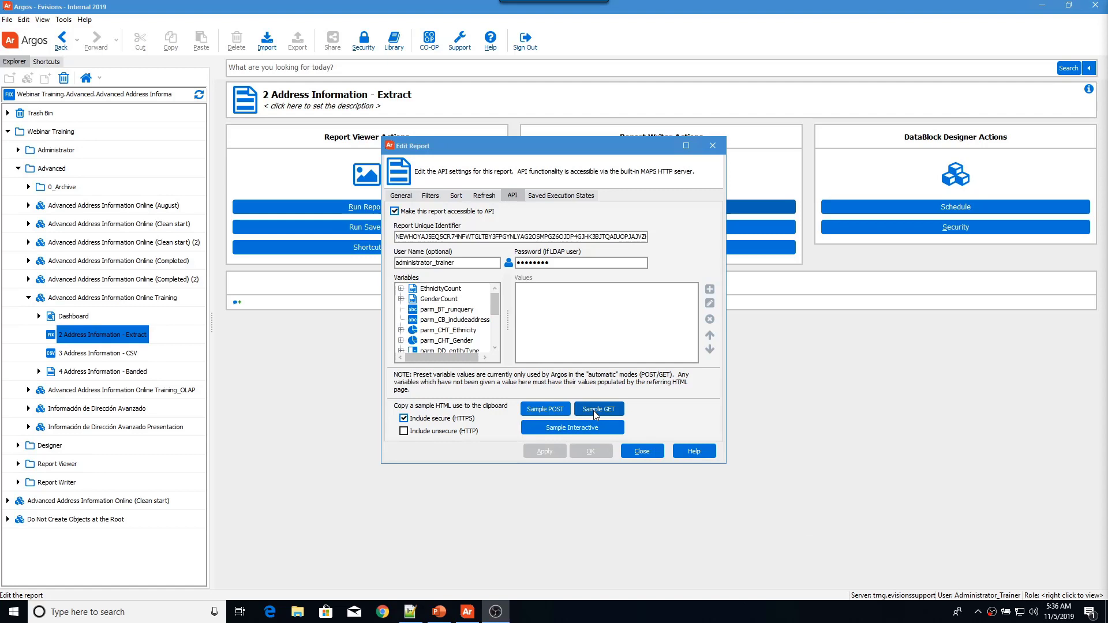
- Copy the extract report's sample GET HTML, paste it into the empty API.html in Notepad++, and save the file
click(593, 411)
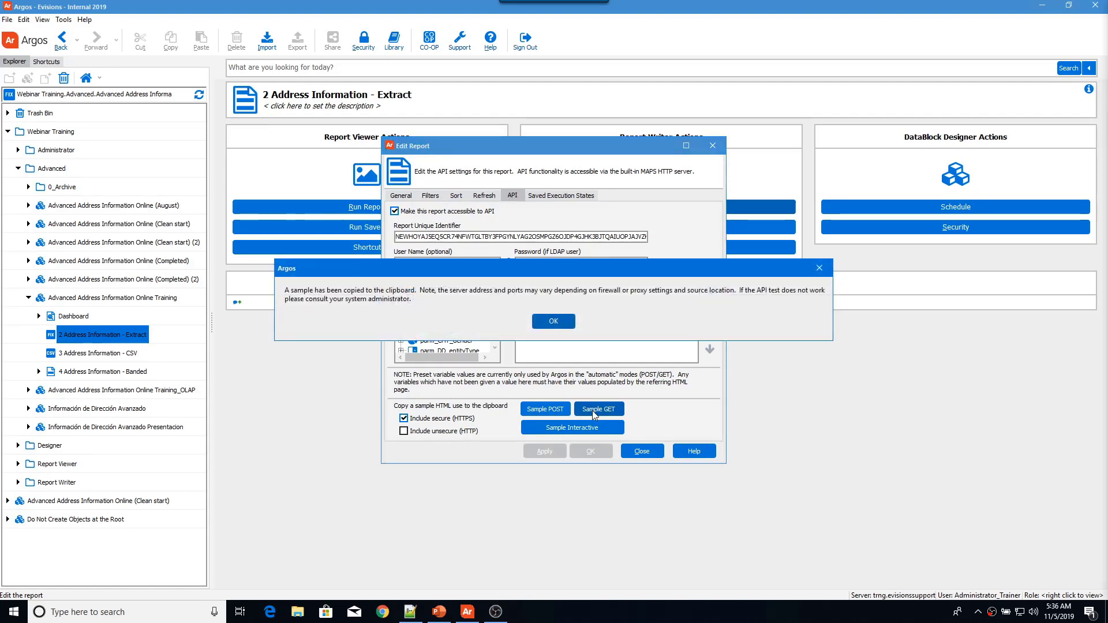
click(555, 322)
drag(1107, 63, 457, 65)
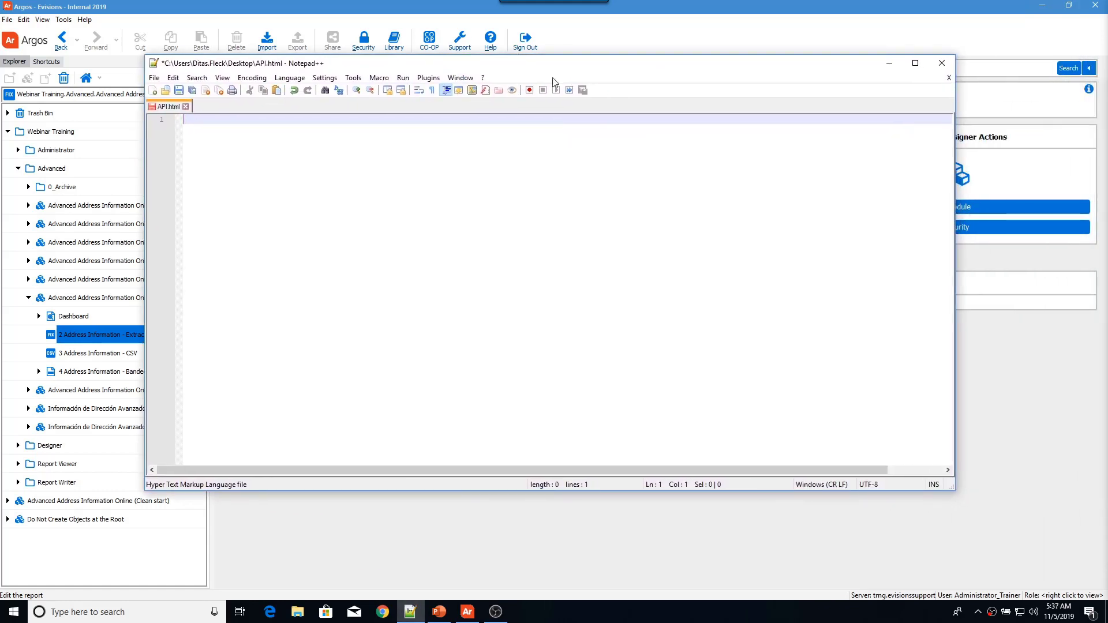
right_click(426, 128)
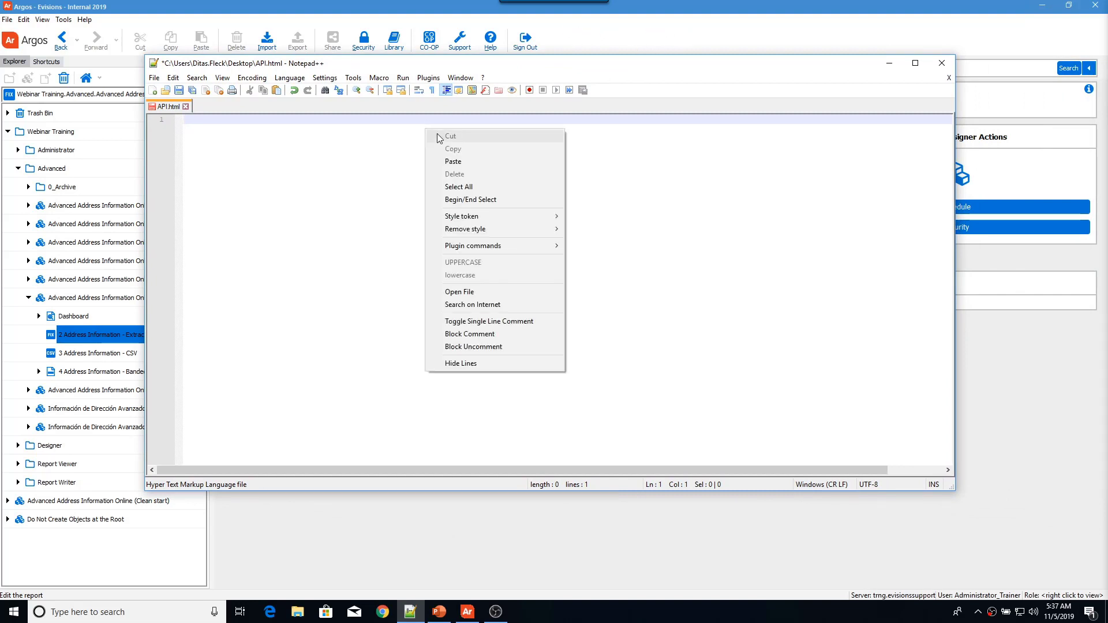
click(453, 162)
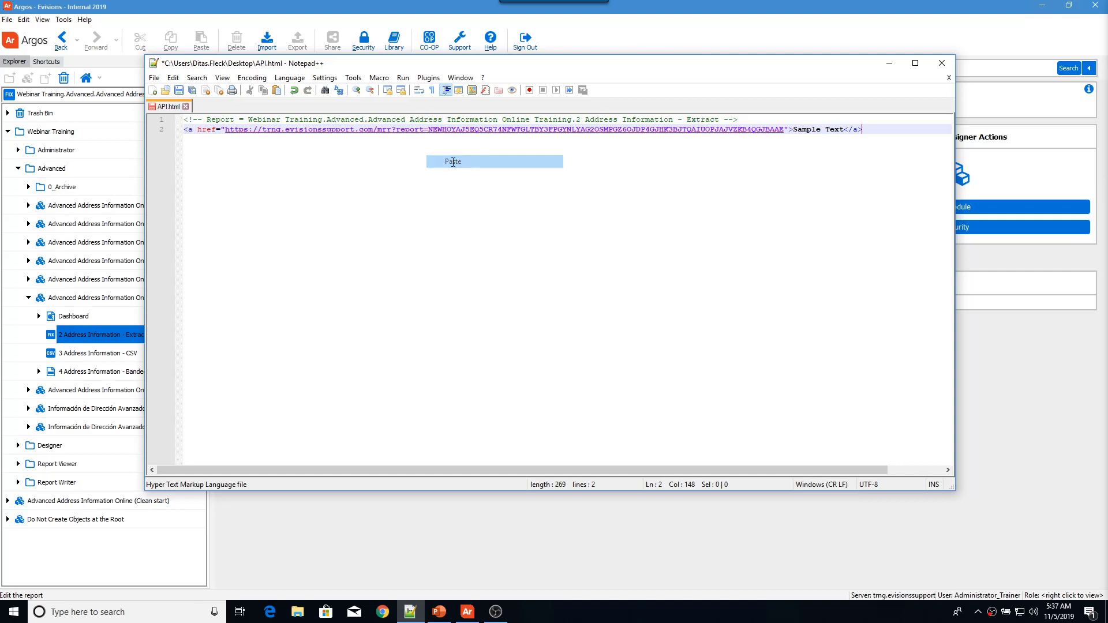
click(154, 77)
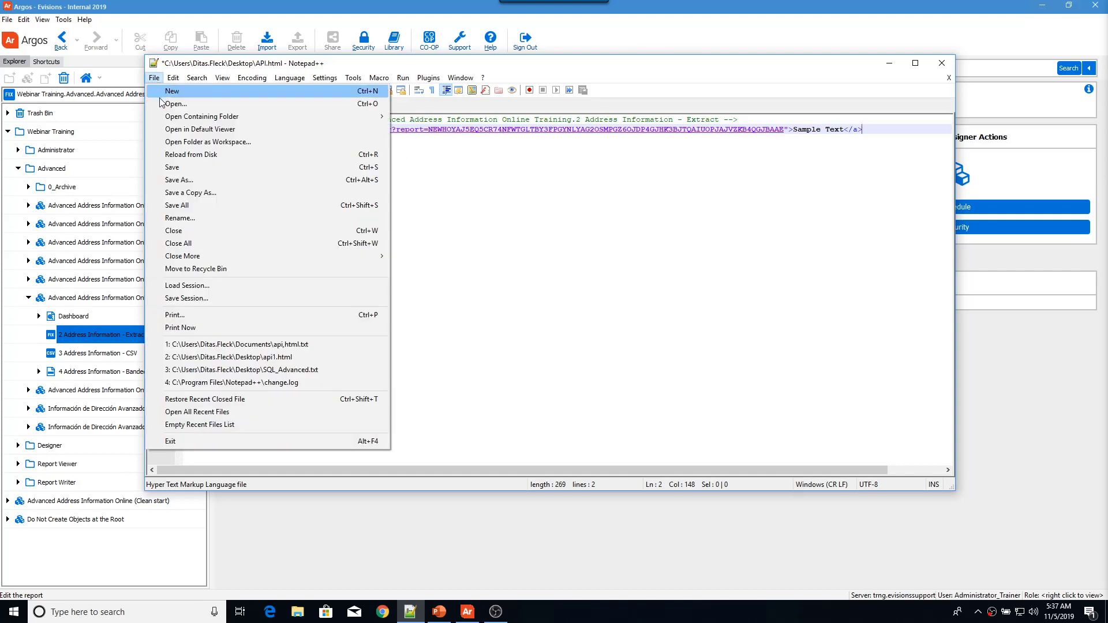
click(175, 170)
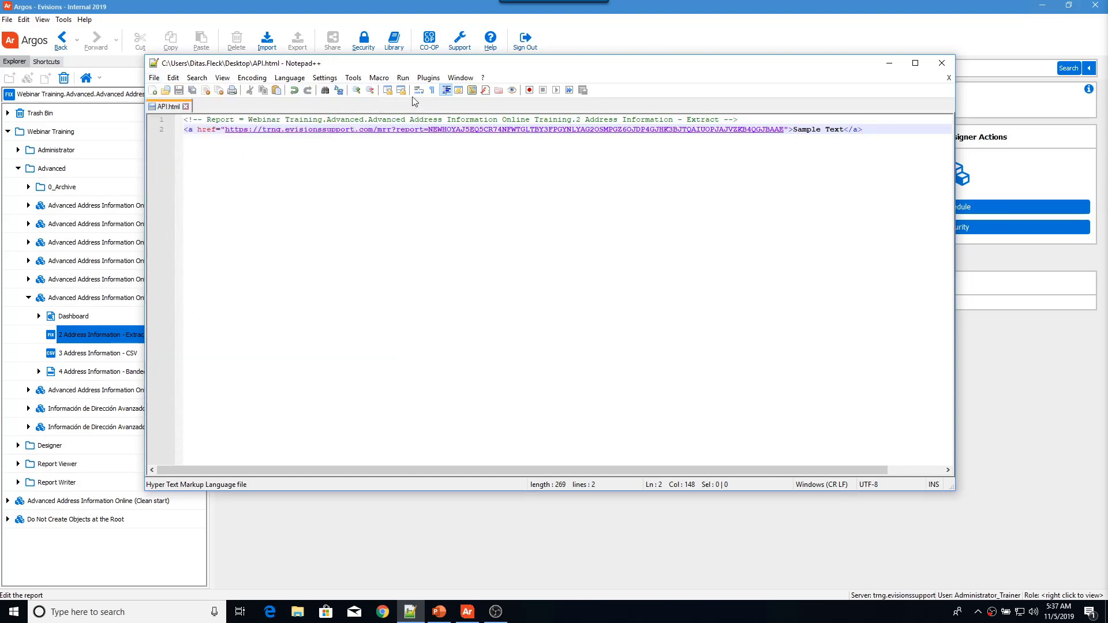
- Launch API.html in Chrome and run the extract report through its Sample Text link, examining the comments line
click(407, 81)
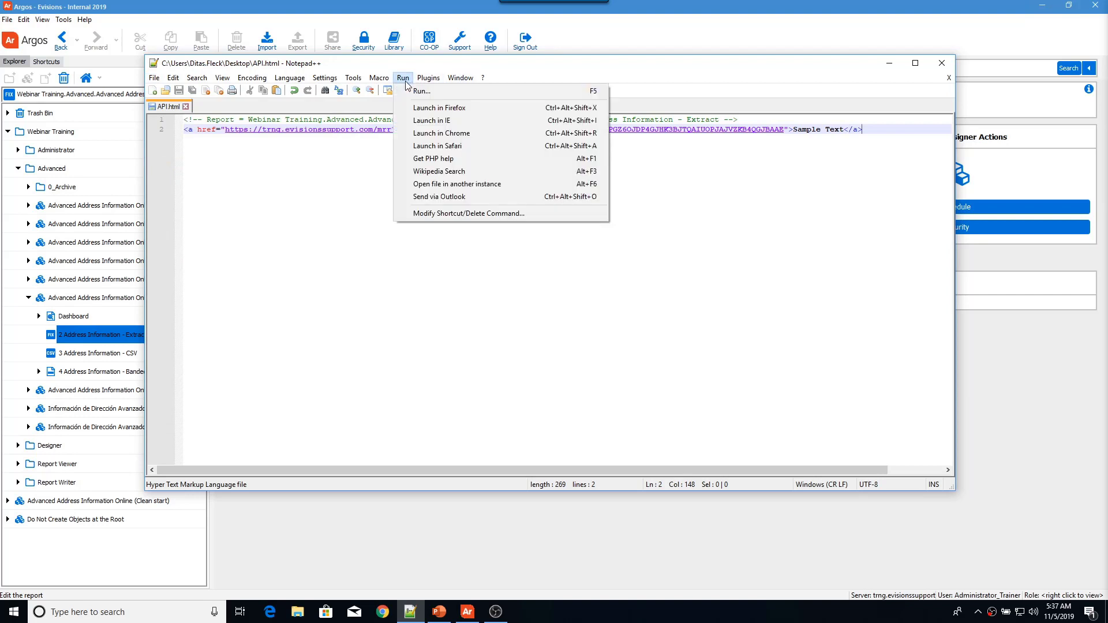
click(417, 135)
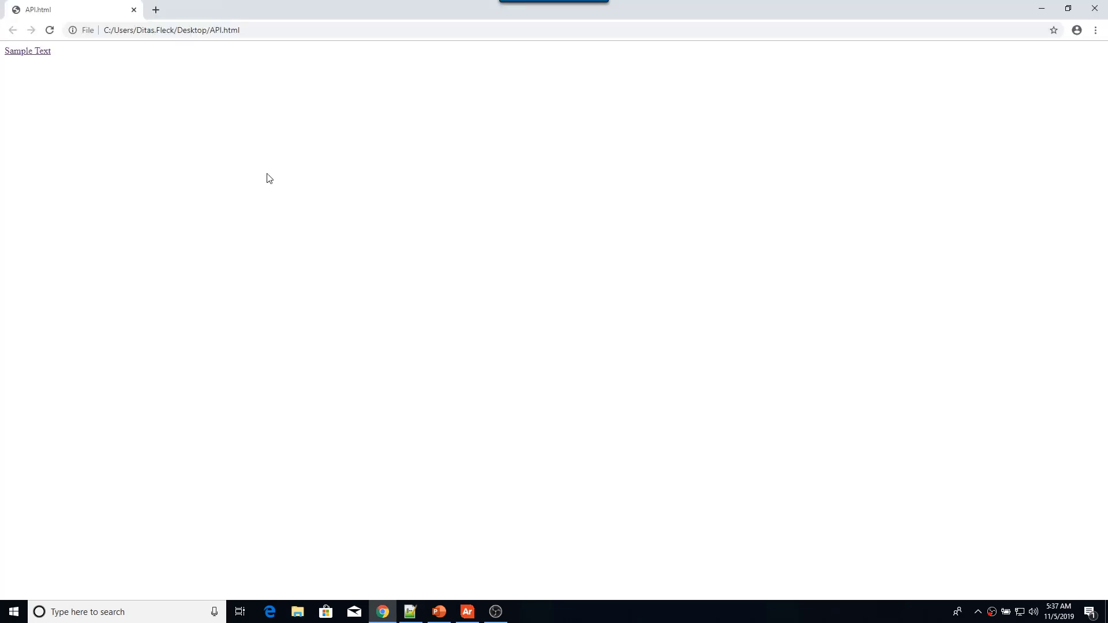
click(30, 54)
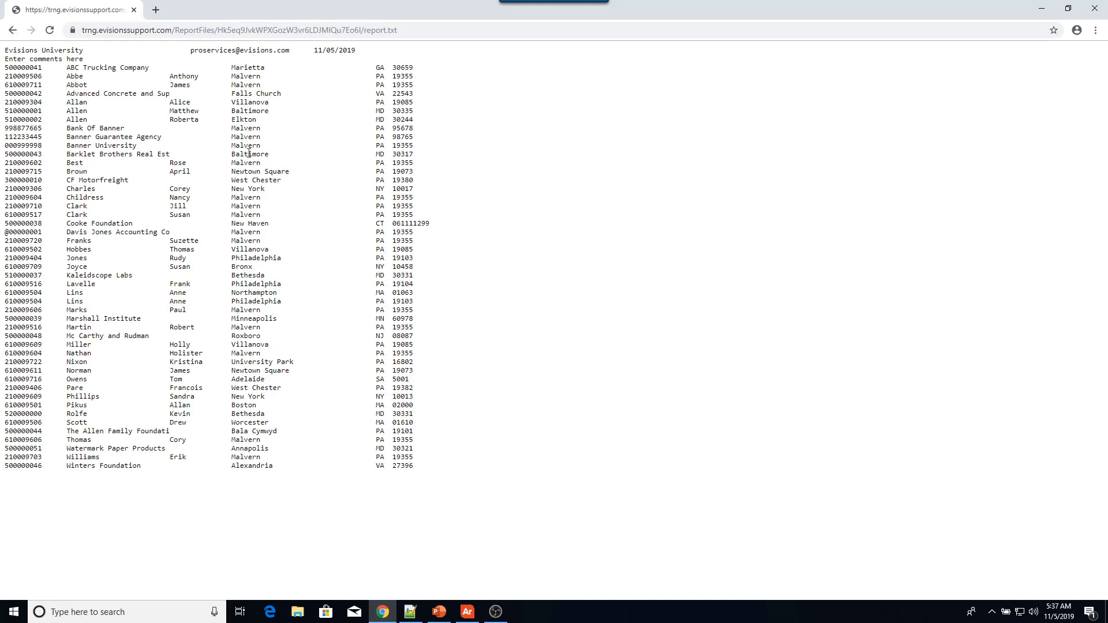
drag(104, 58, 2, 60)
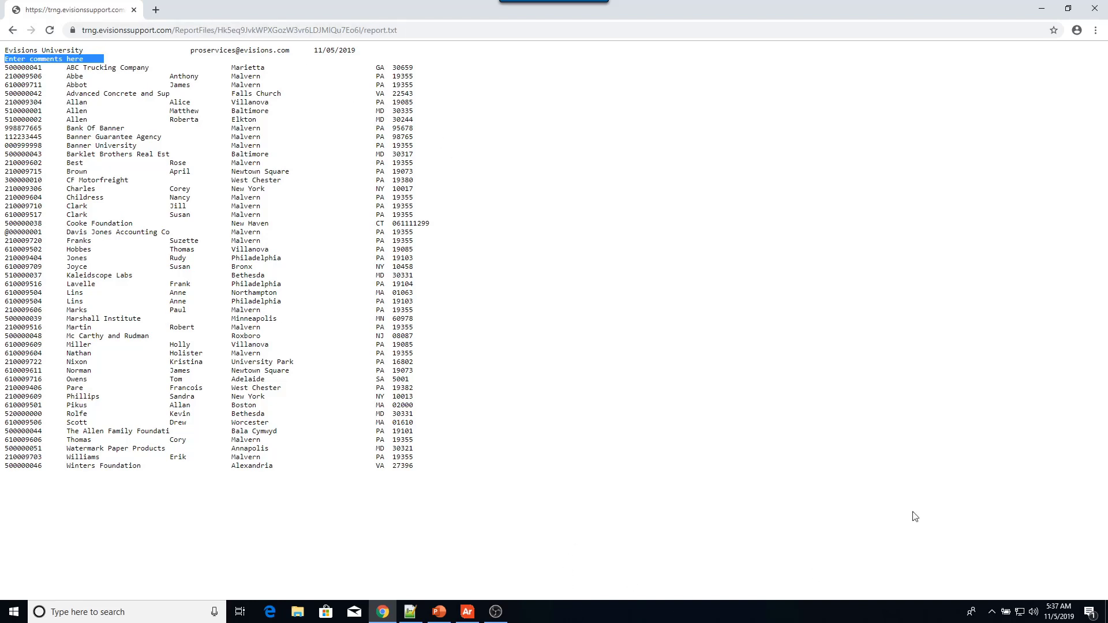
- In Notepad++, append &parm_MM_comments=This is a test to the link's URL in API.html and save the file
click(410, 611)
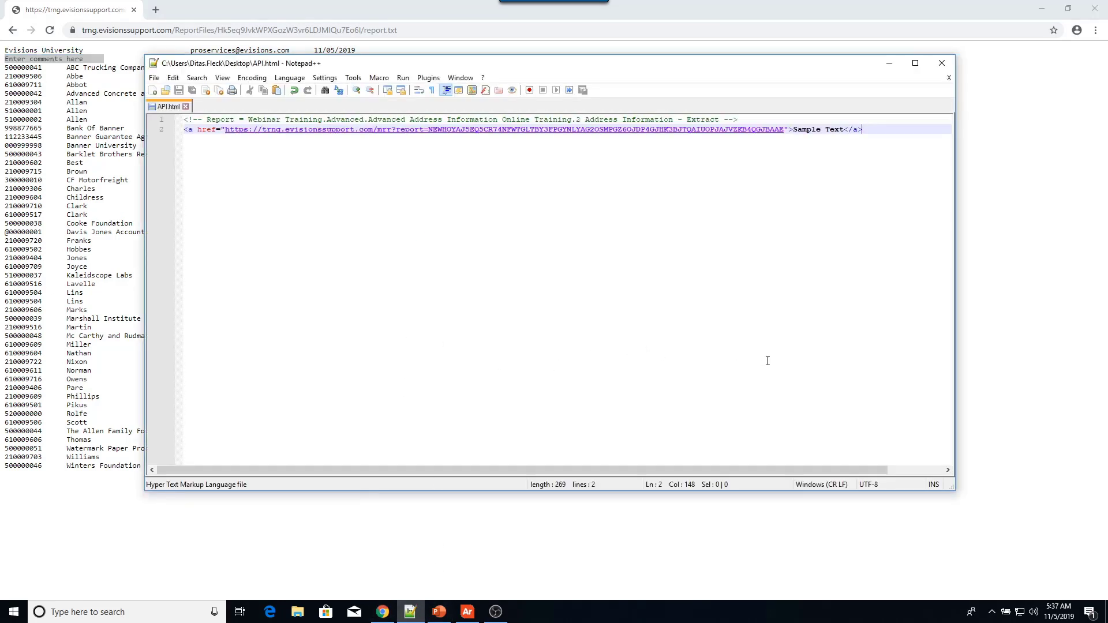
click(786, 129)
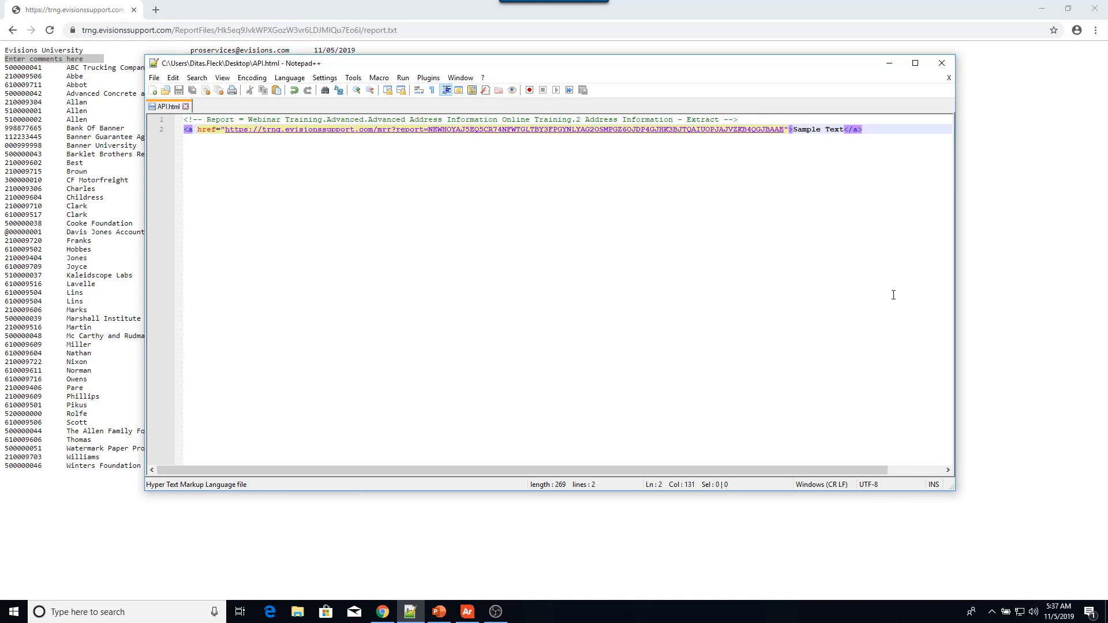
text(&)
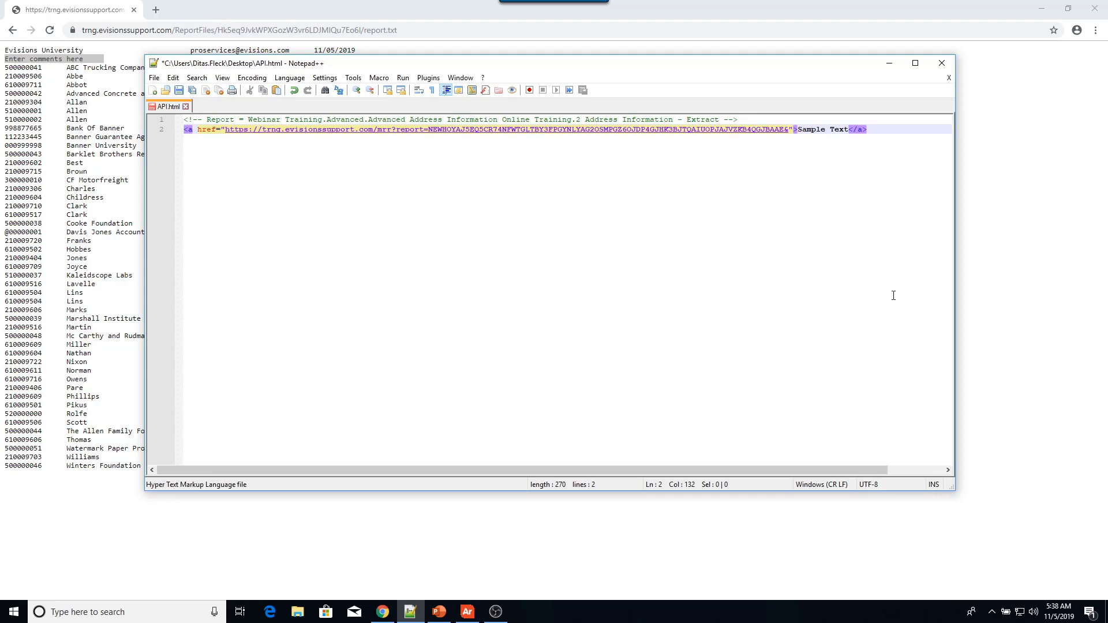
text(parm_)
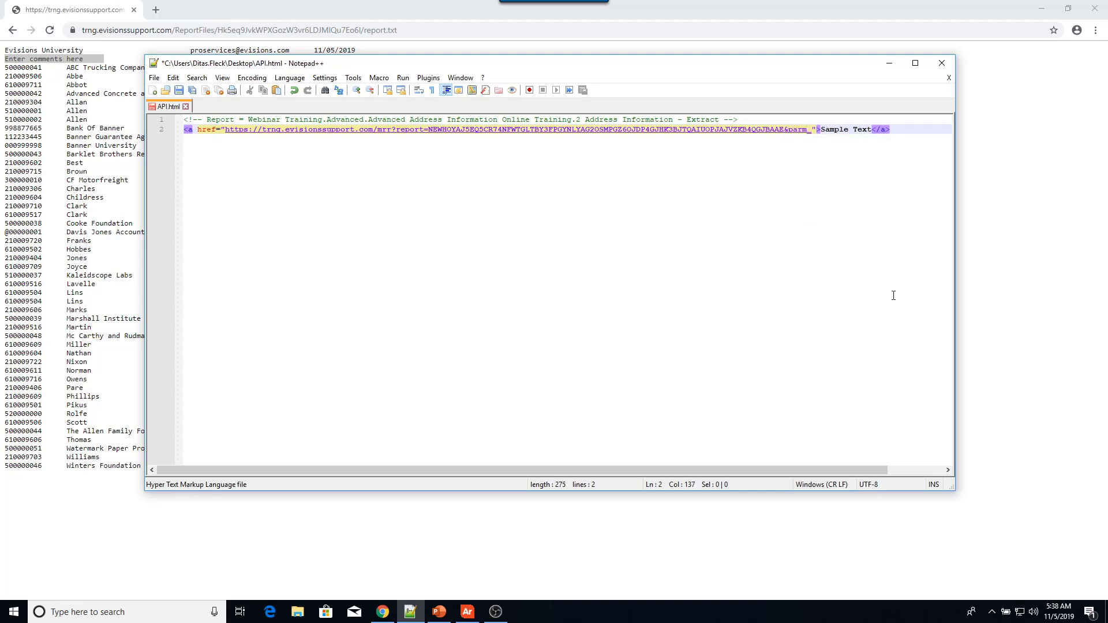
text(MM)
text(_)
text(comments)
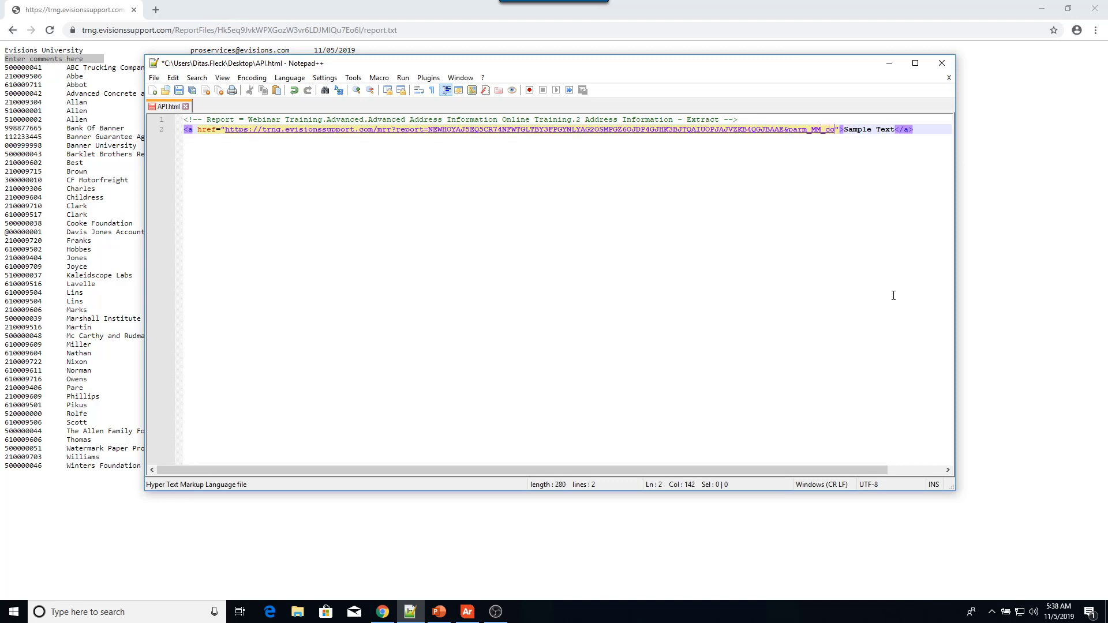
text(=)
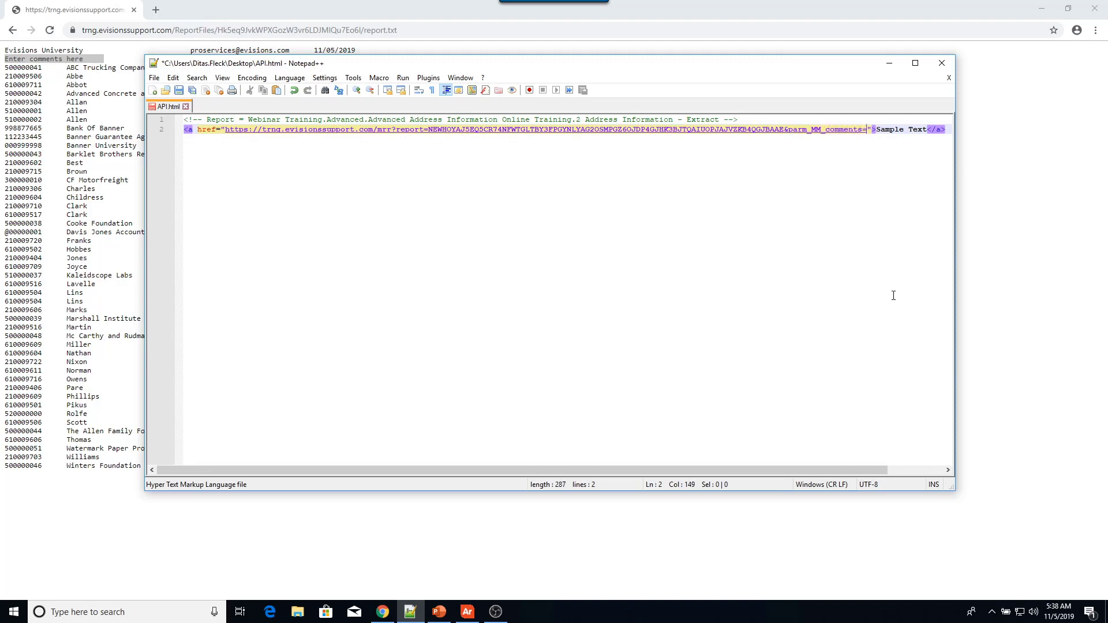
text(This is a test)
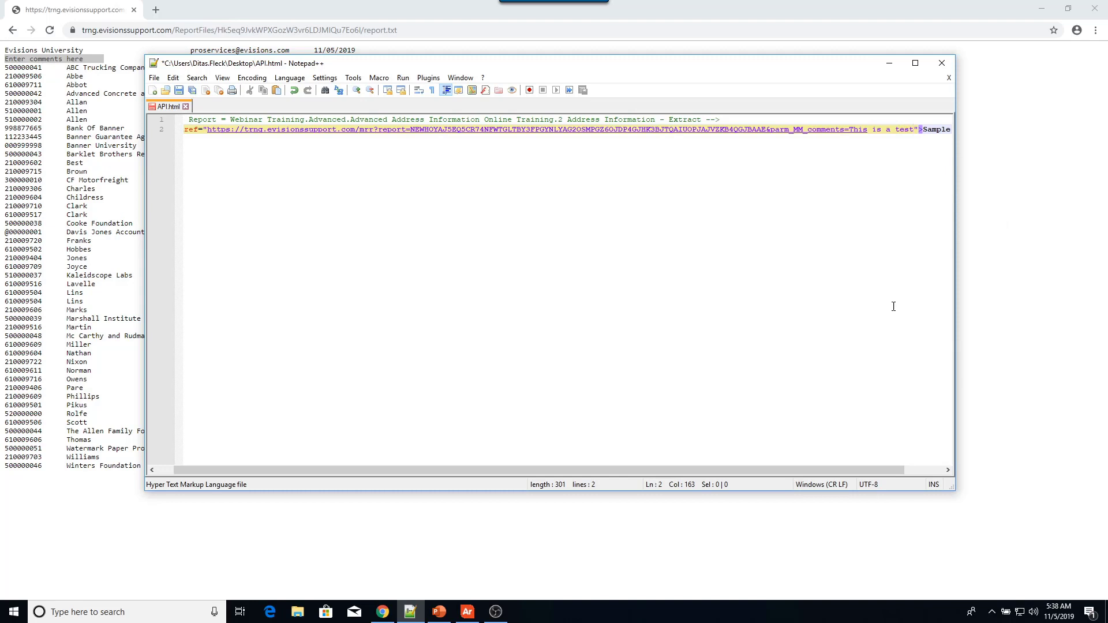
click(154, 78)
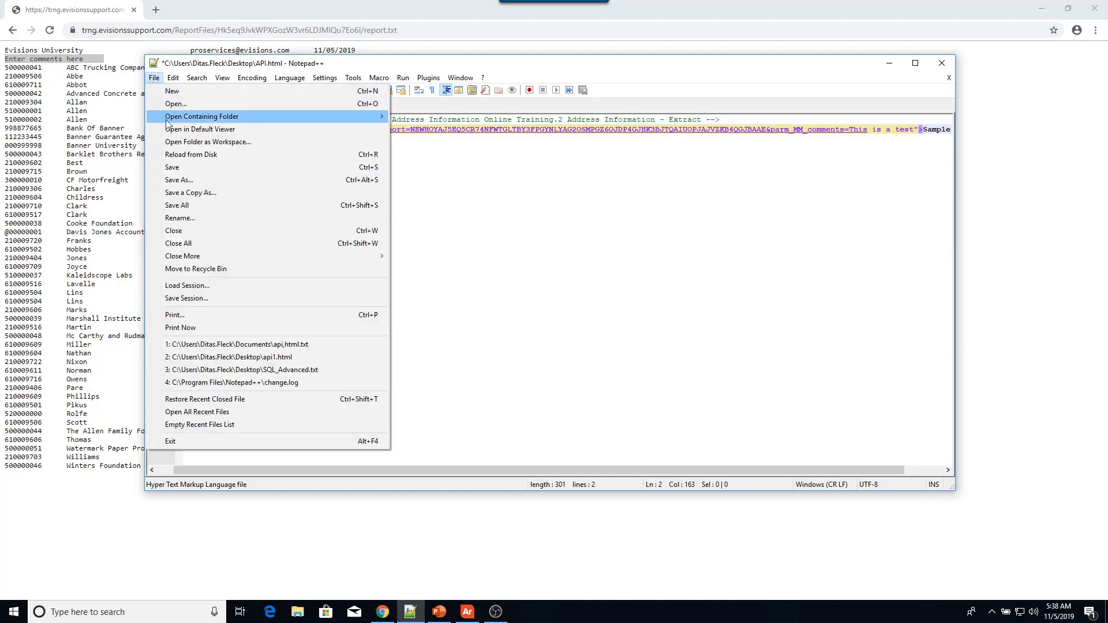
click(179, 168)
- Launch the edited API.html in Chrome and follow its link to check the comment passed to the report
click(402, 78)
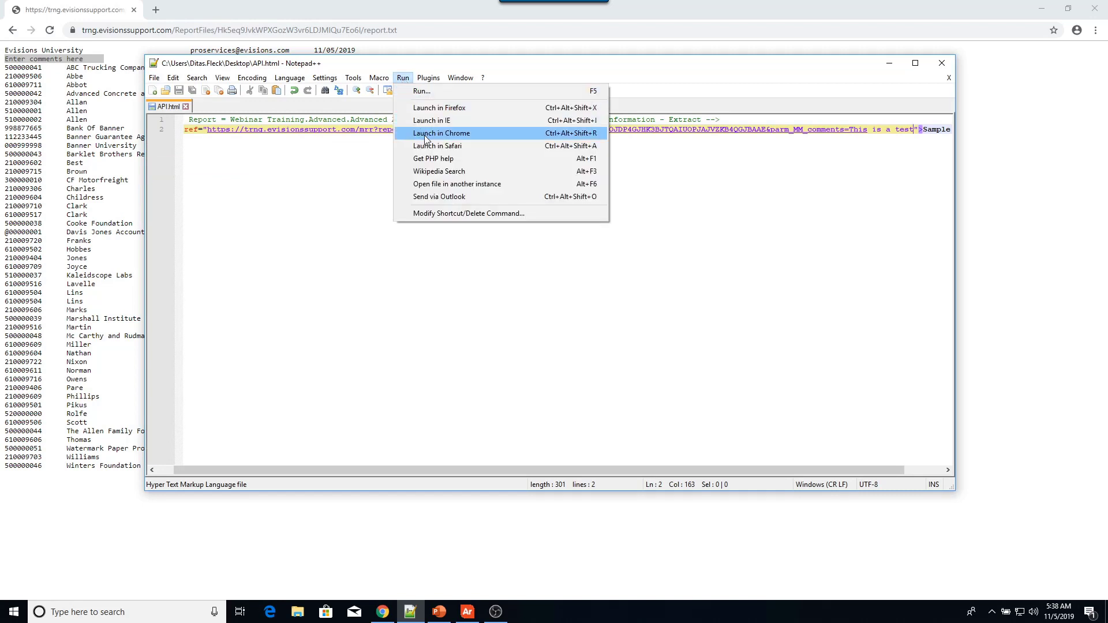
click(425, 134)
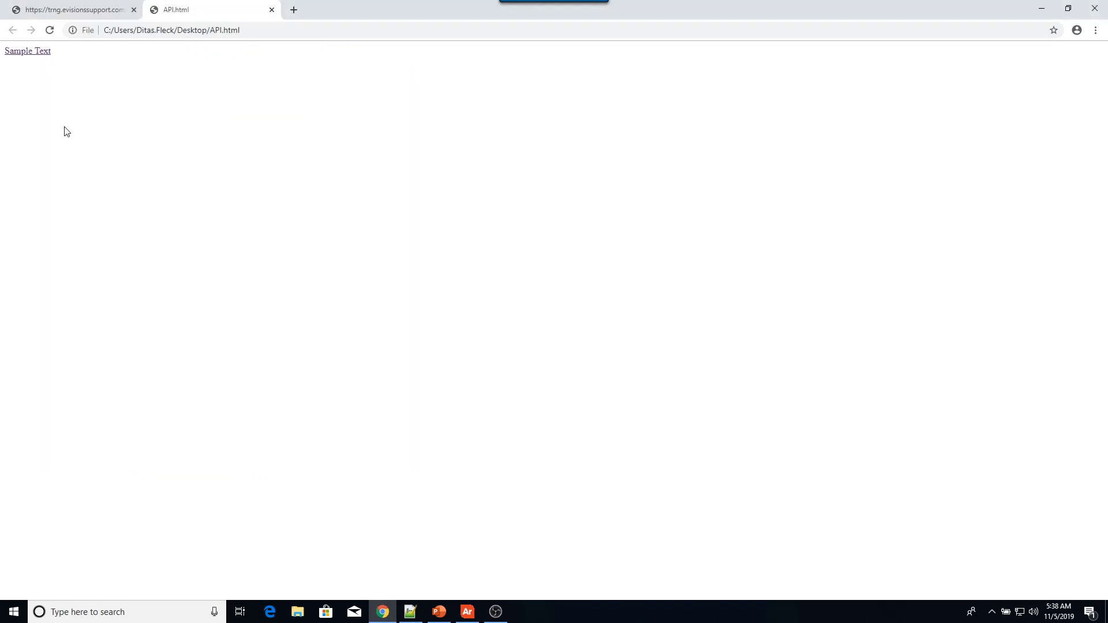
click(28, 54)
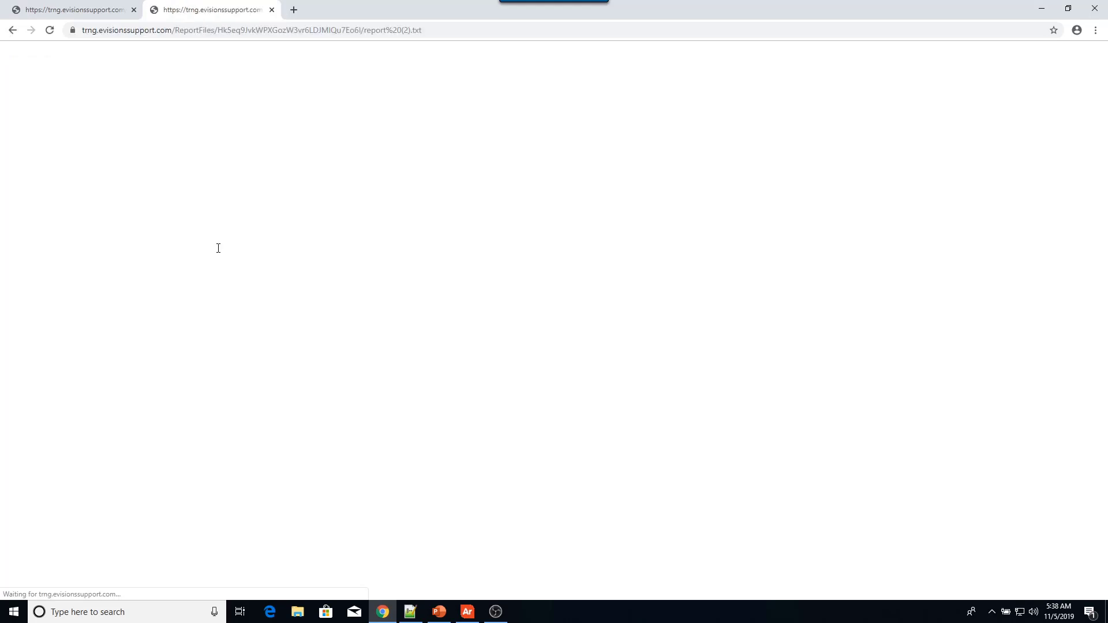
drag(64, 58, 2, 60)
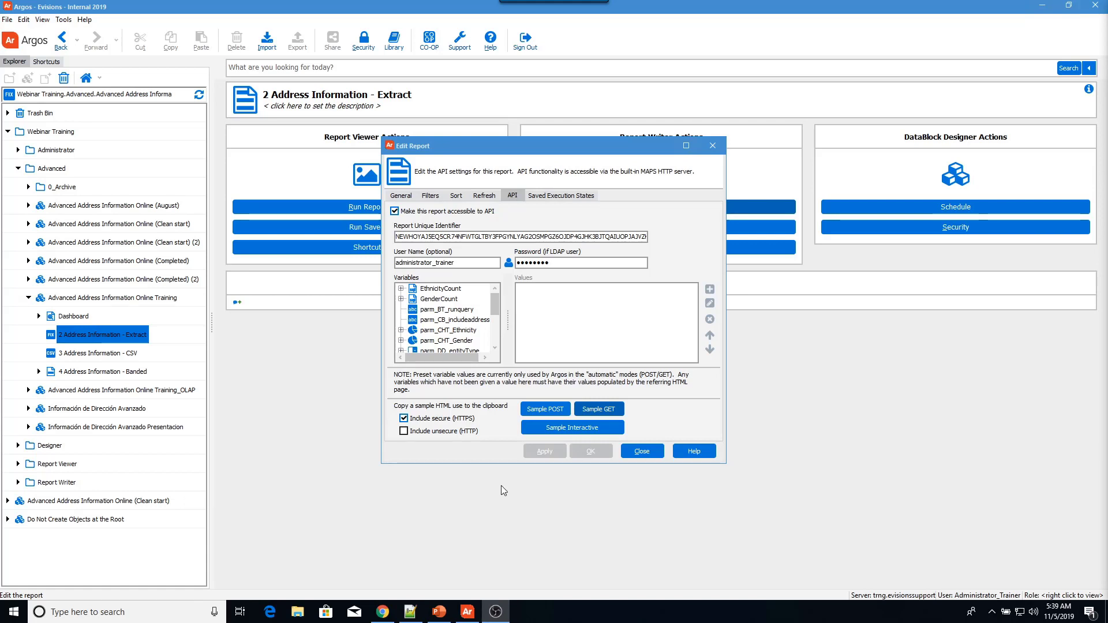
- Copy the report's sample POST HTML in Argos, replace the GET code in API.html with it in Notepad++, and save
click(545, 408)
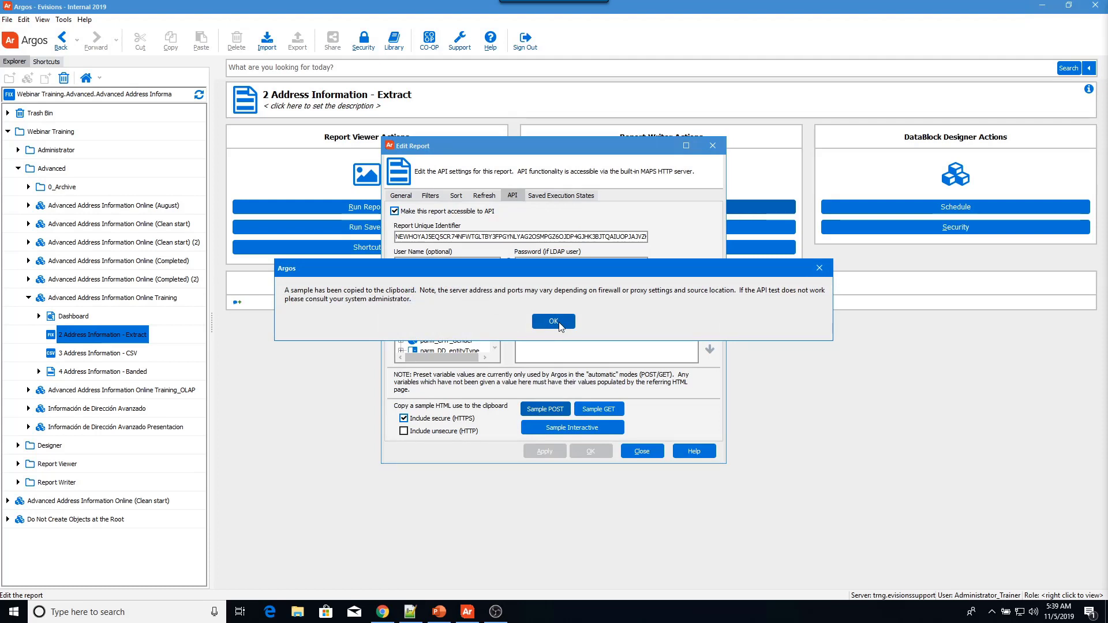
click(554, 321)
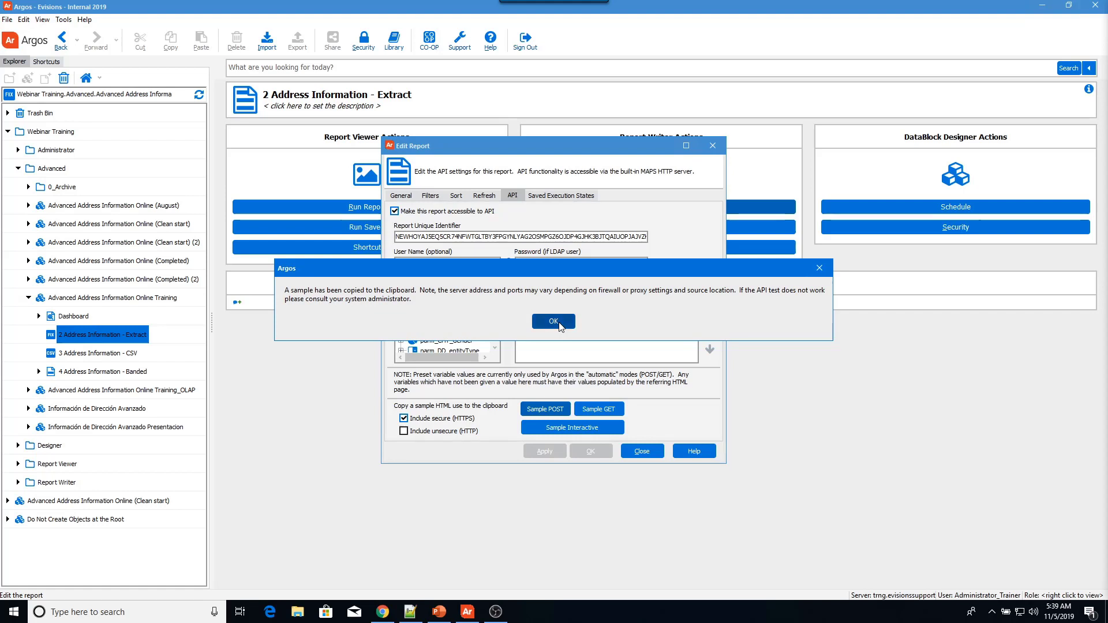
click(408, 615)
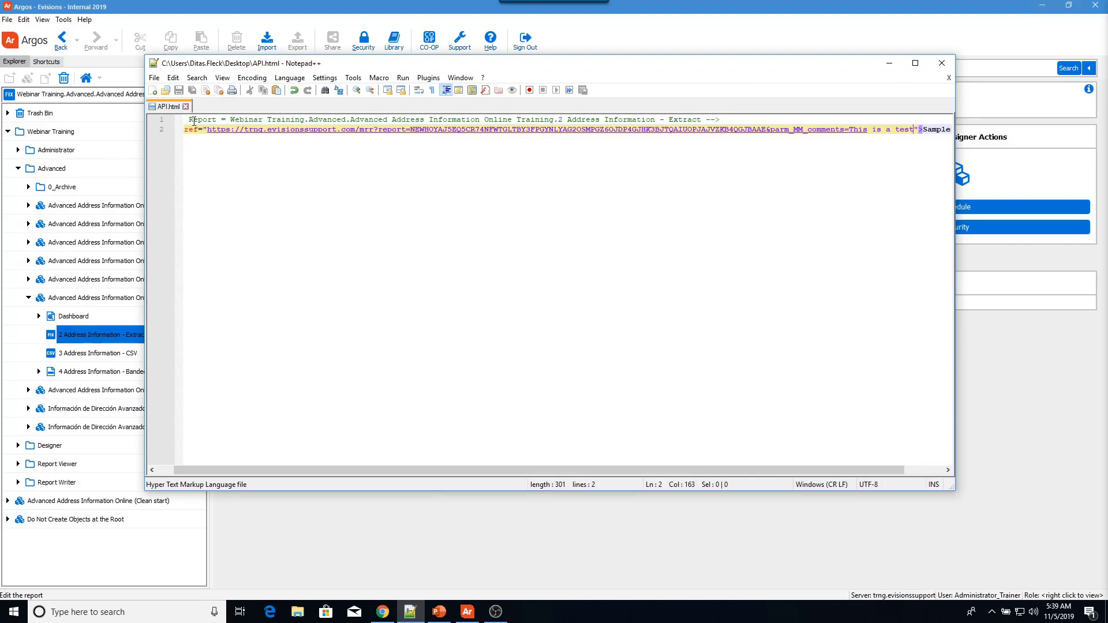
drag(194, 121, 438, 225)
key(Delete)
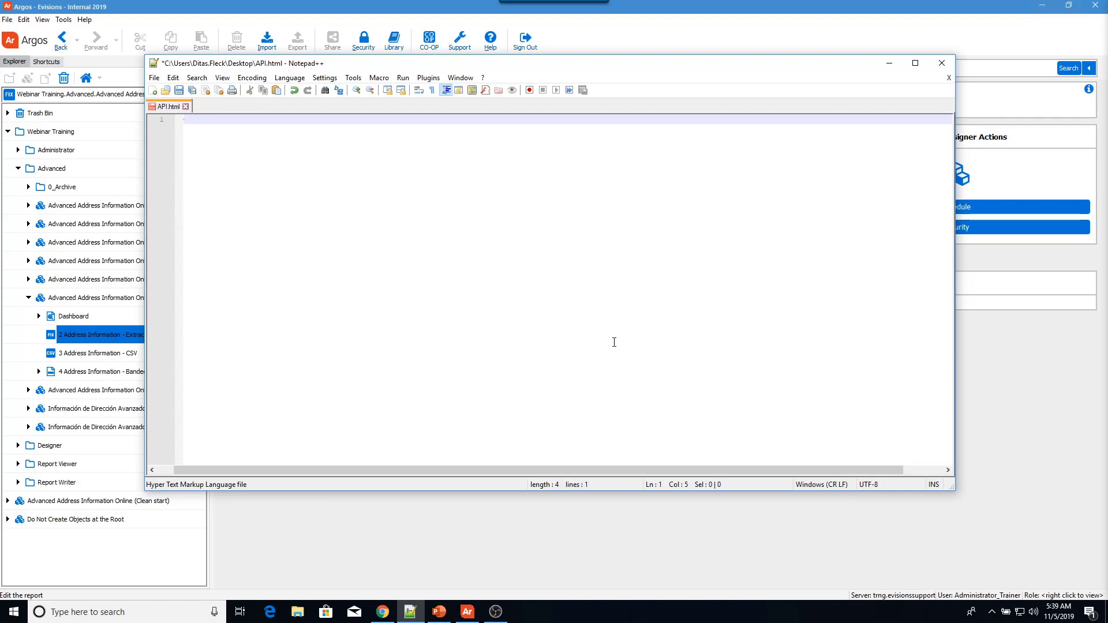
key(ctrl+v)
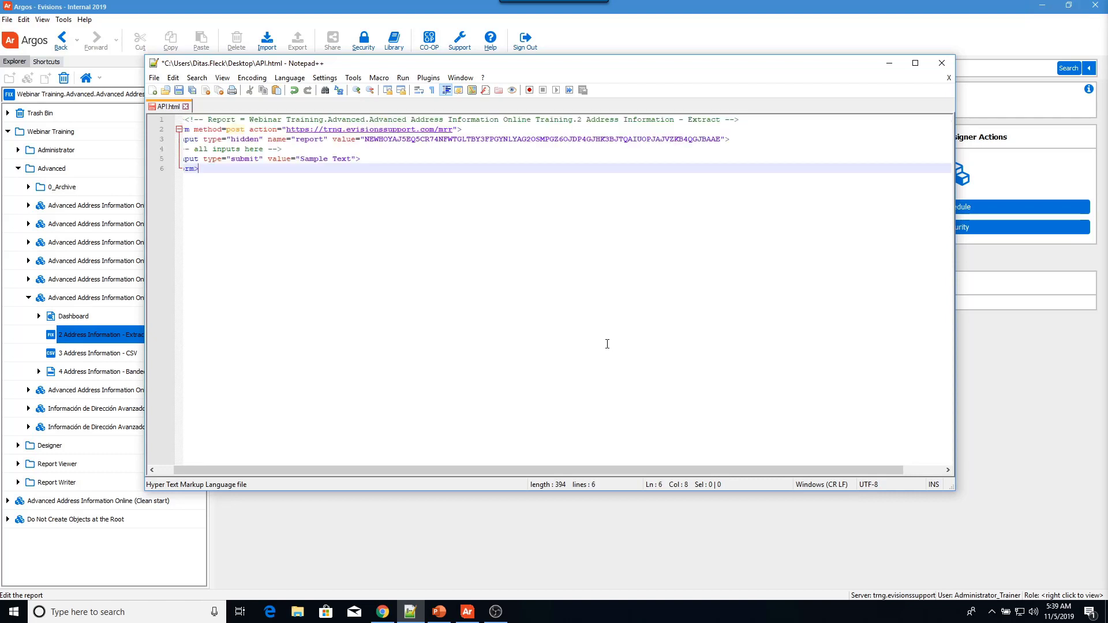
click(154, 77)
click(167, 168)
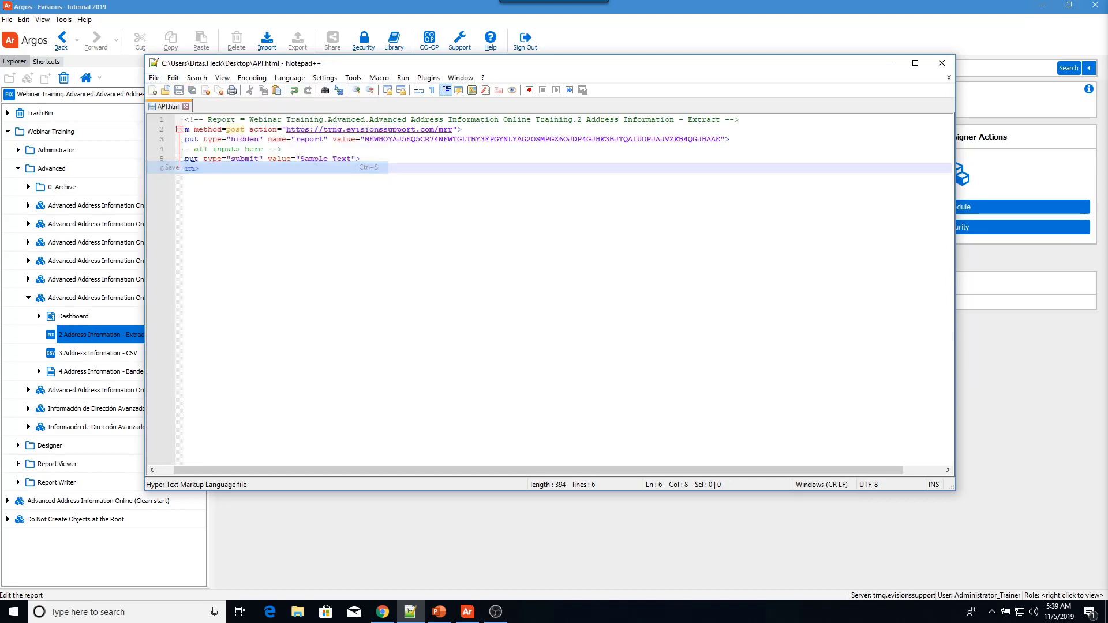
- Launch the POST version of API.html in Chrome and submit its Sample Text form, checking the report's comments line
click(403, 79)
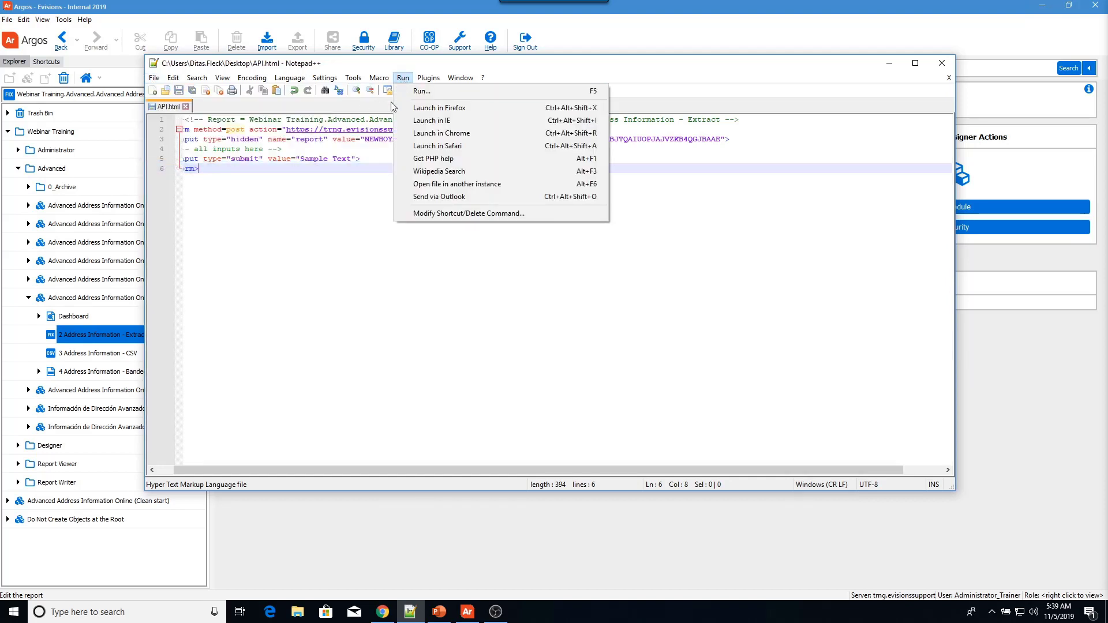
click(432, 133)
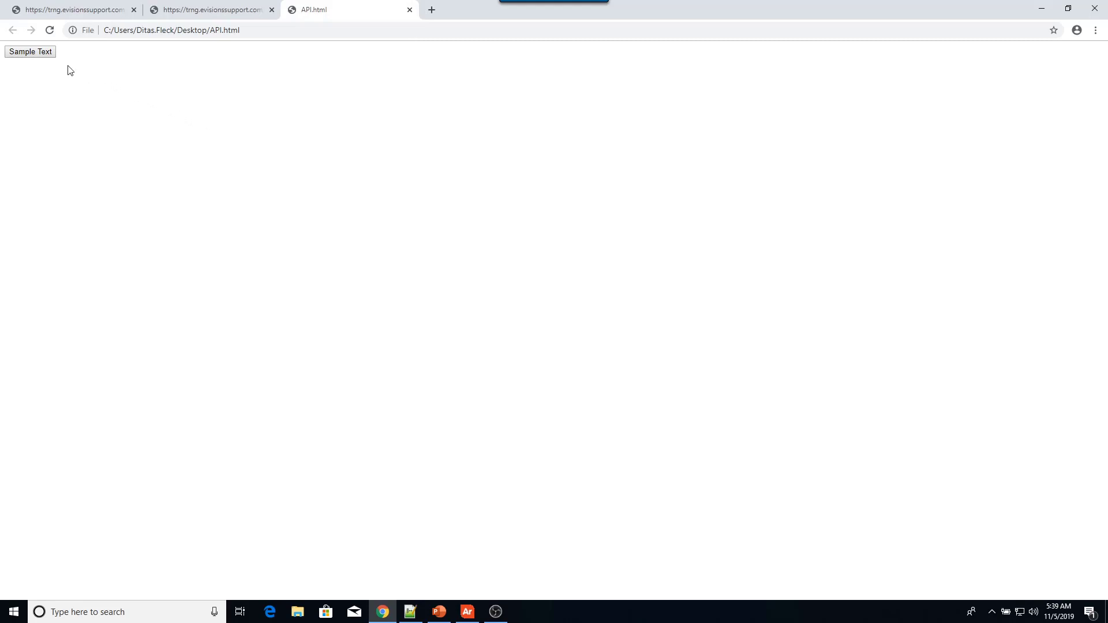
click(42, 52)
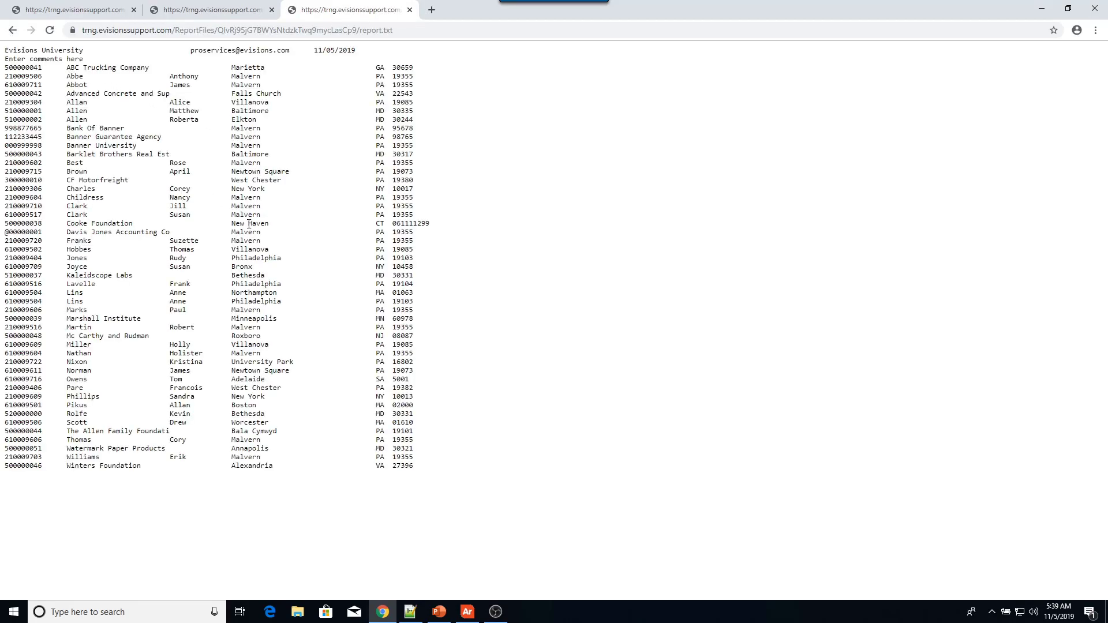
triple_click(115, 59)
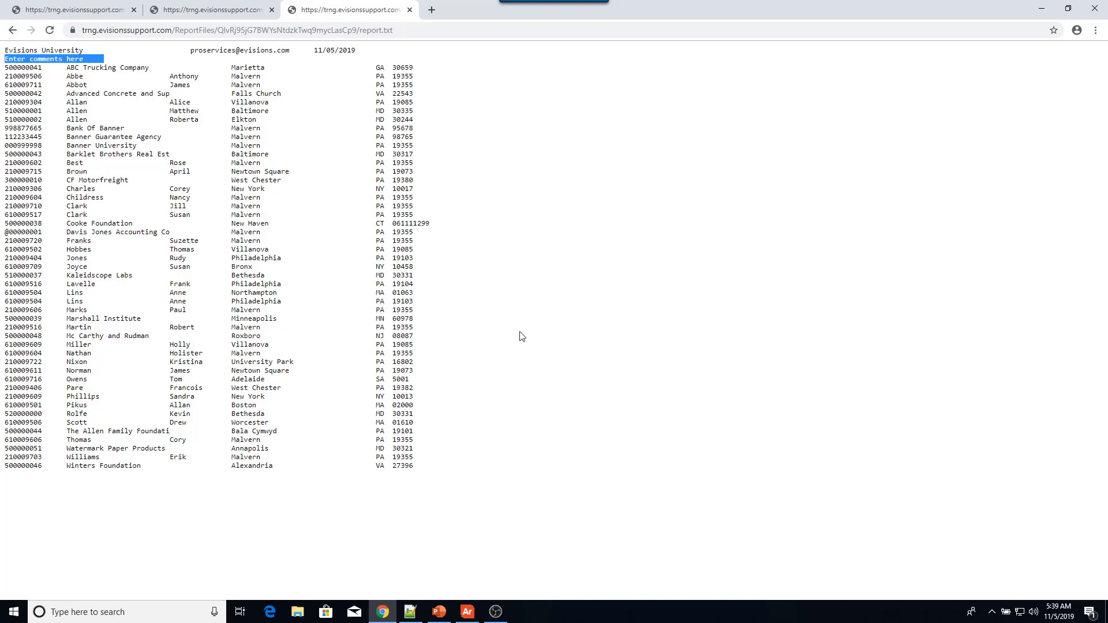
- In Notepad++, start an <input type="text" tag on a new line below the "all inputs here" comment in API.html
click(409, 612)
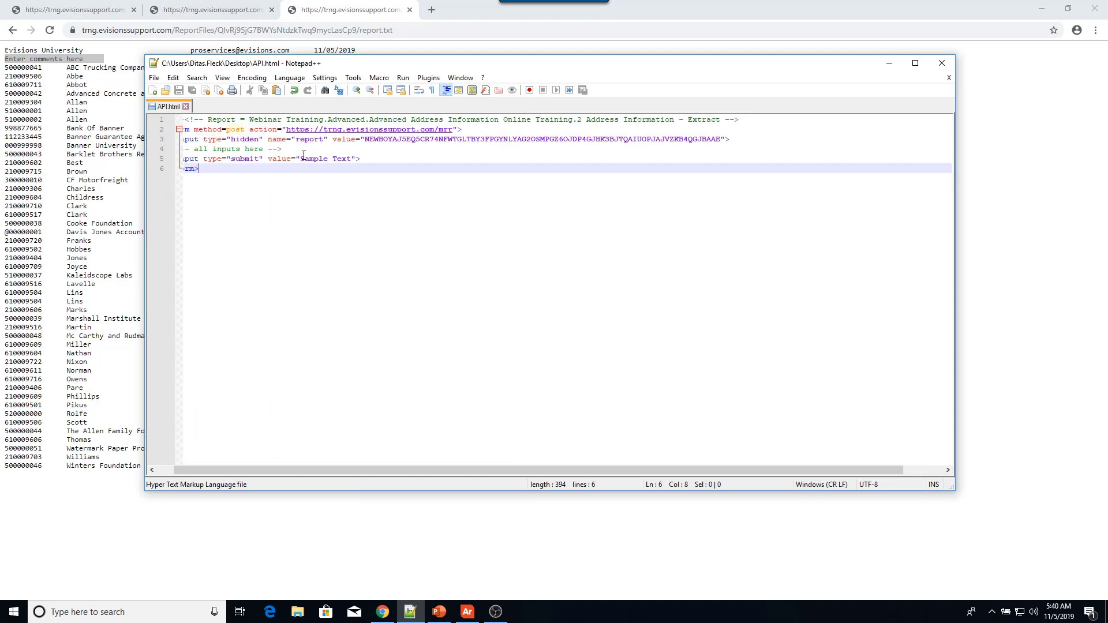
drag(301, 148, 181, 149)
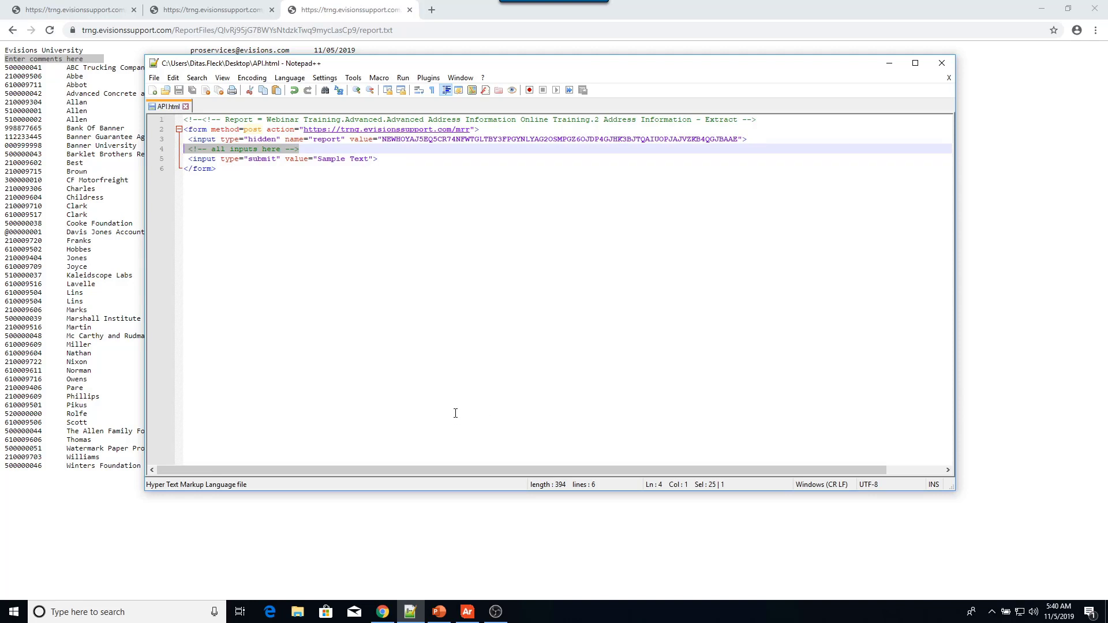
click(311, 151)
key(Return)
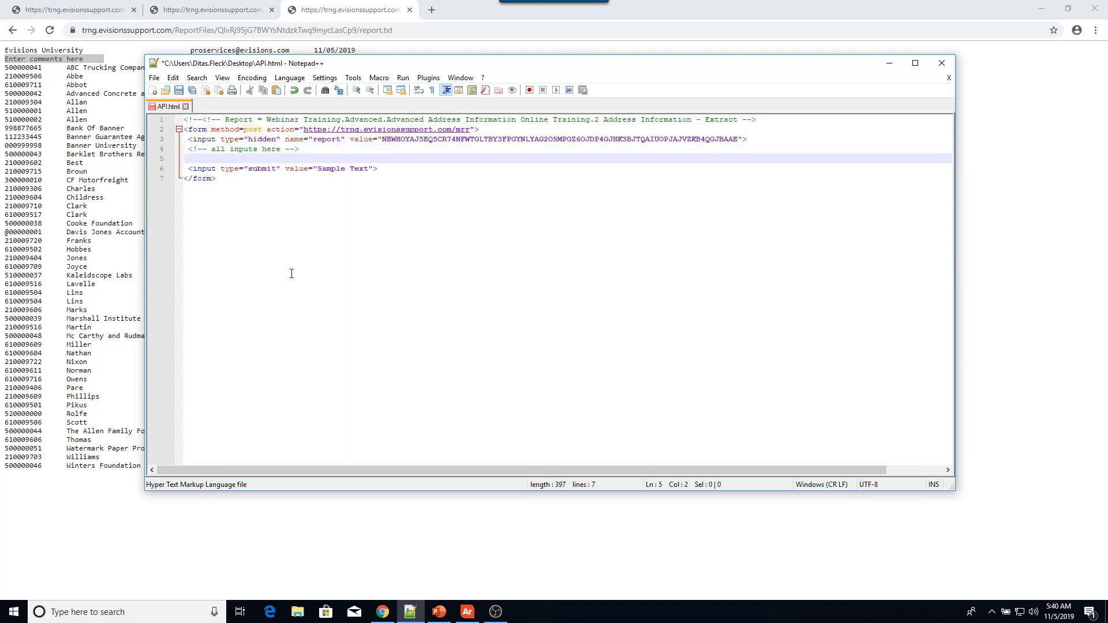
text(Main)
key(BackSpace)
key(BackSpace)
key(BackSpace)
key(BackSpace)
text(<in)
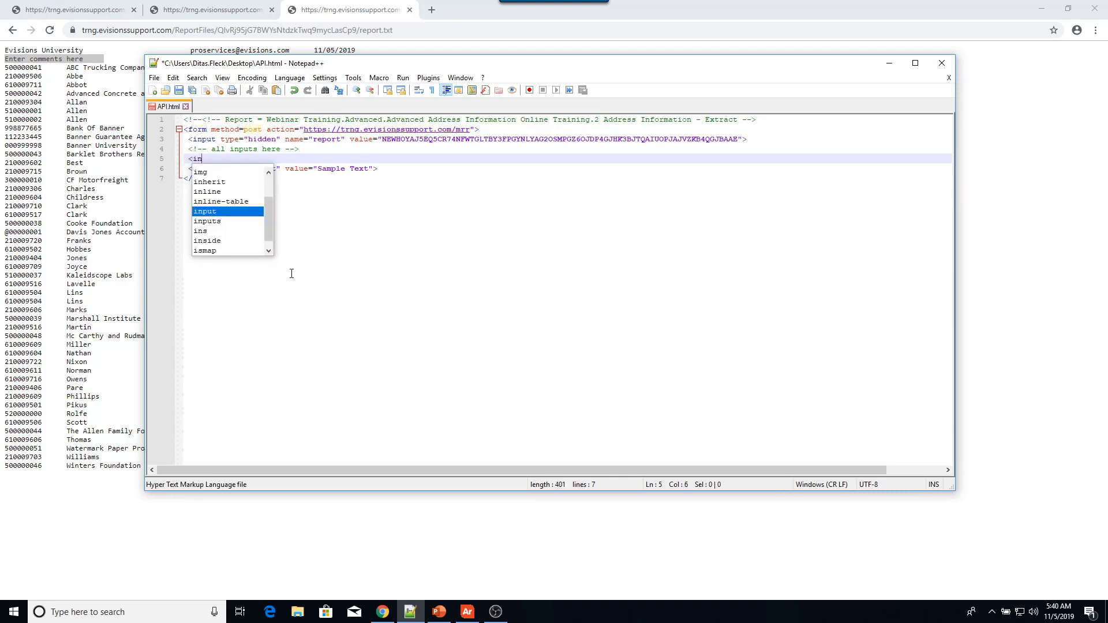
text(put type)
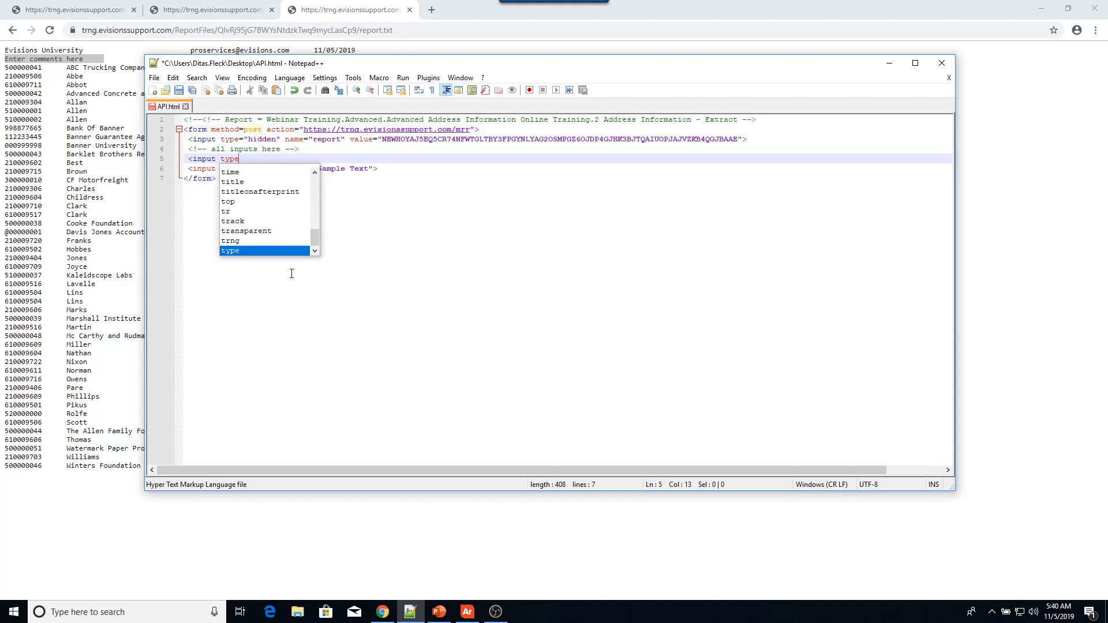
text(=)
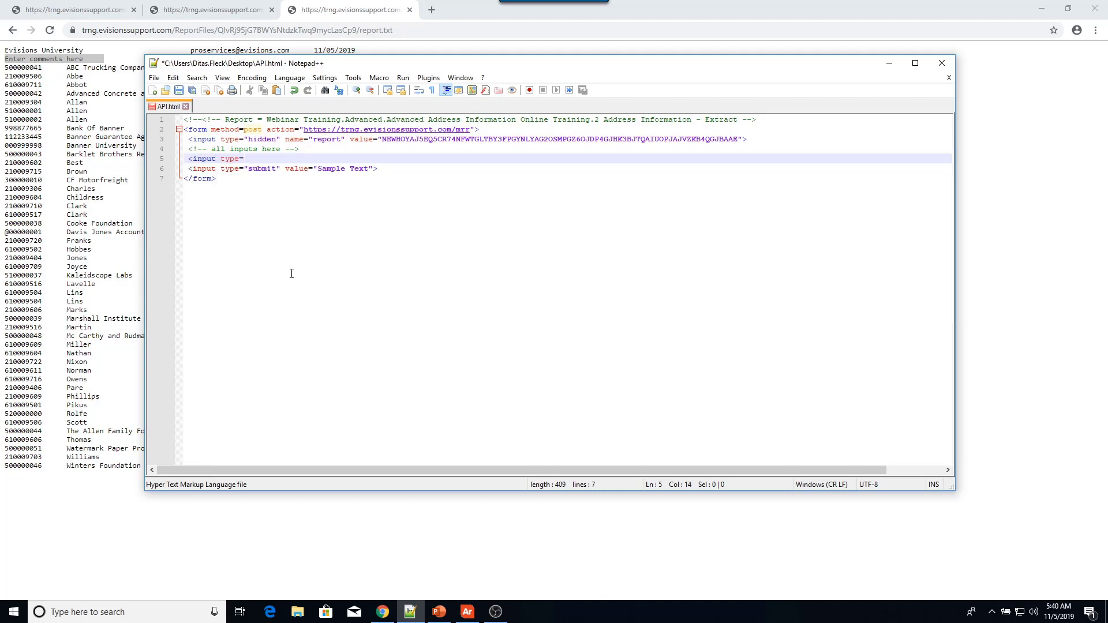
text("text)
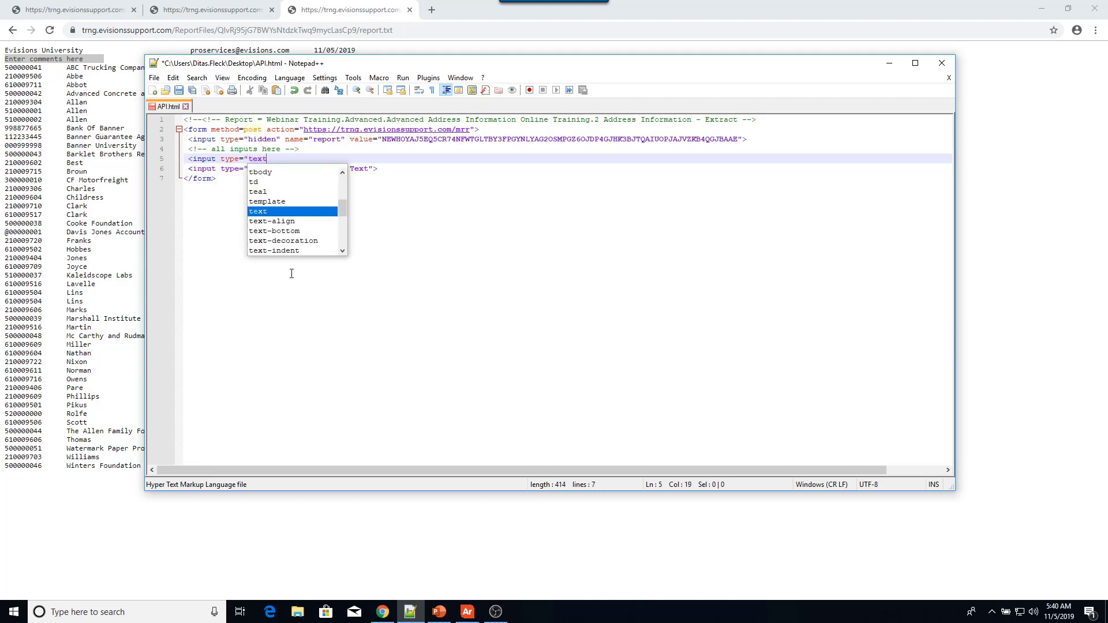
text(" p)
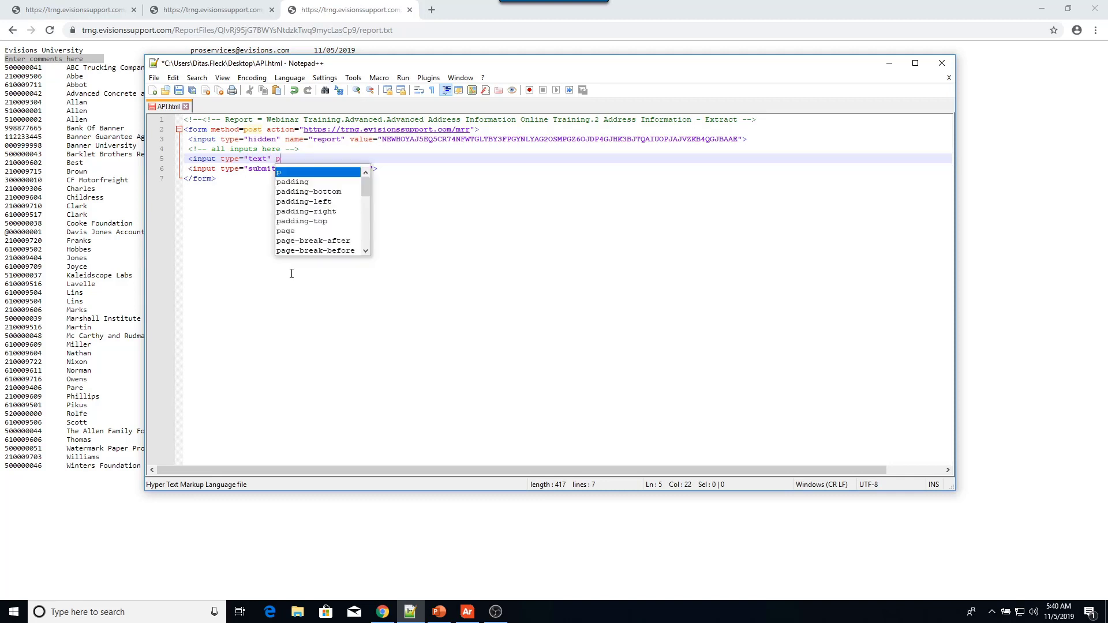
- Give the new text input the attribute name="parm_MM_comments" and close its tag
key(BackSpace)
text(name)
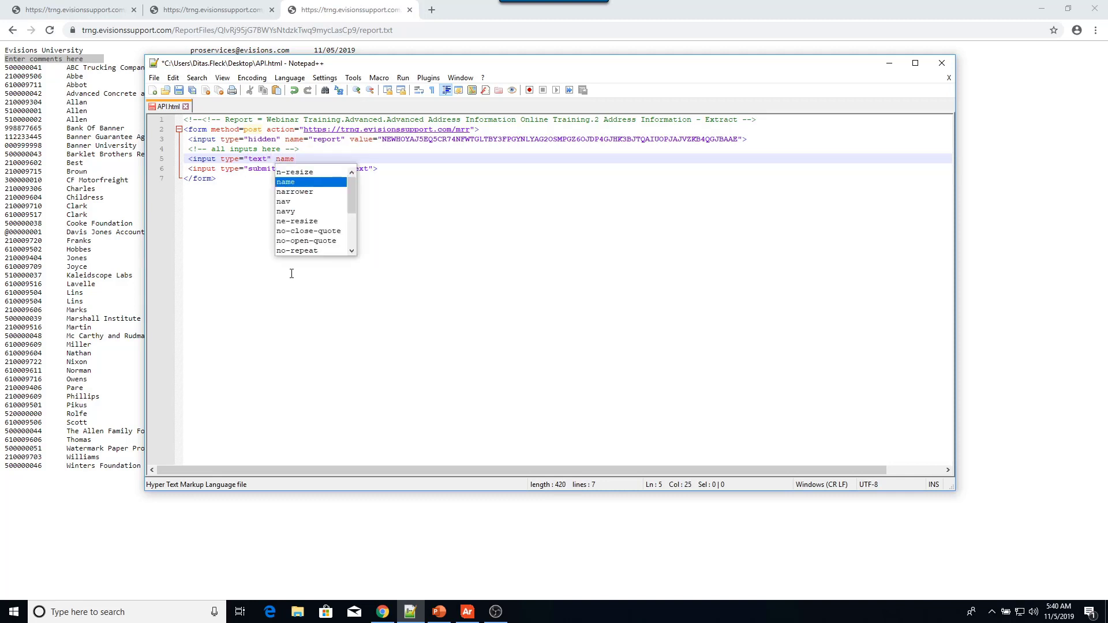
text(=)
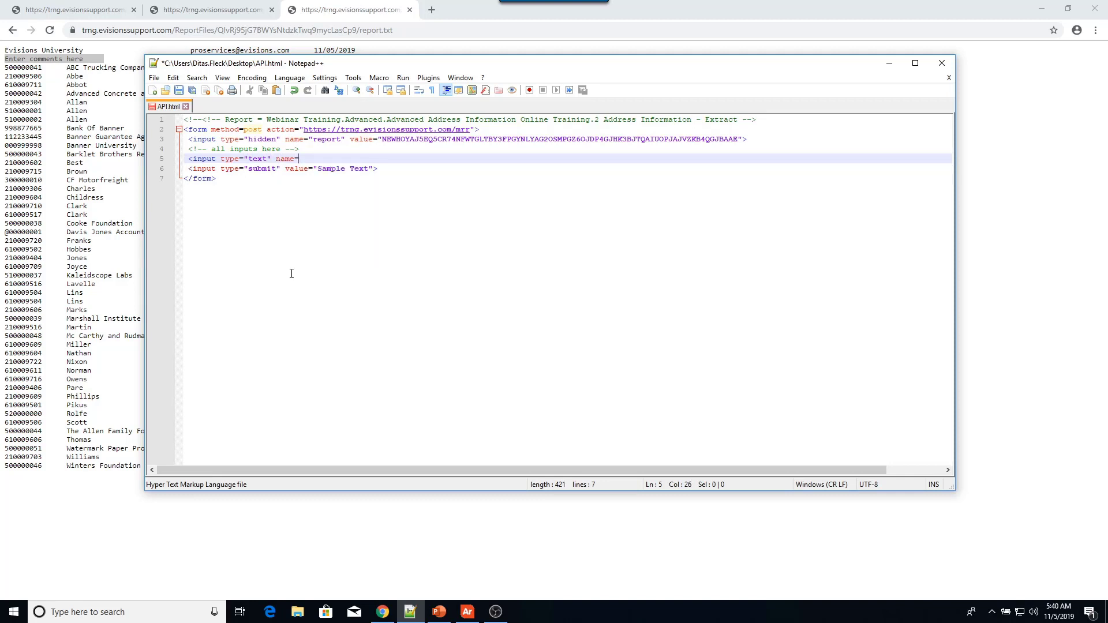
text("paarm_MM_comments")
key(Left)
key(Left)
key(Left)
key(Left)
key(Left)
key(Left)
key(Left)
key(Left)
key(Left)
key(Left)
key(BackSpace)
key(Right)
key(Right)
key(Right)
key(Right)
key(Right)
- Save API.html and launch the form with the comments text field in Chrome
click(154, 78)
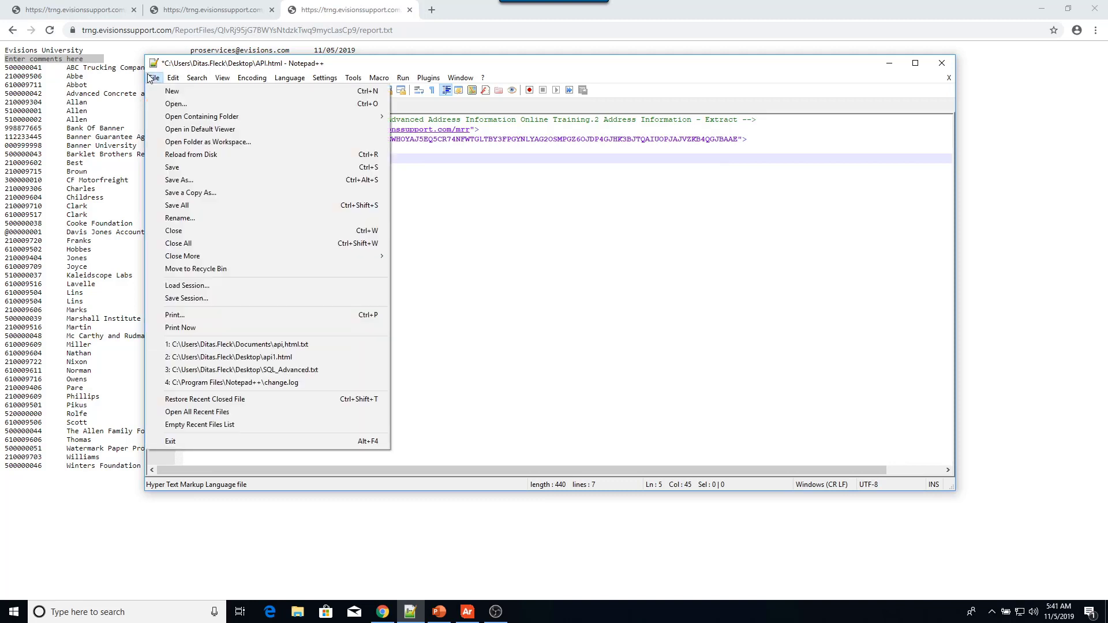
click(172, 169)
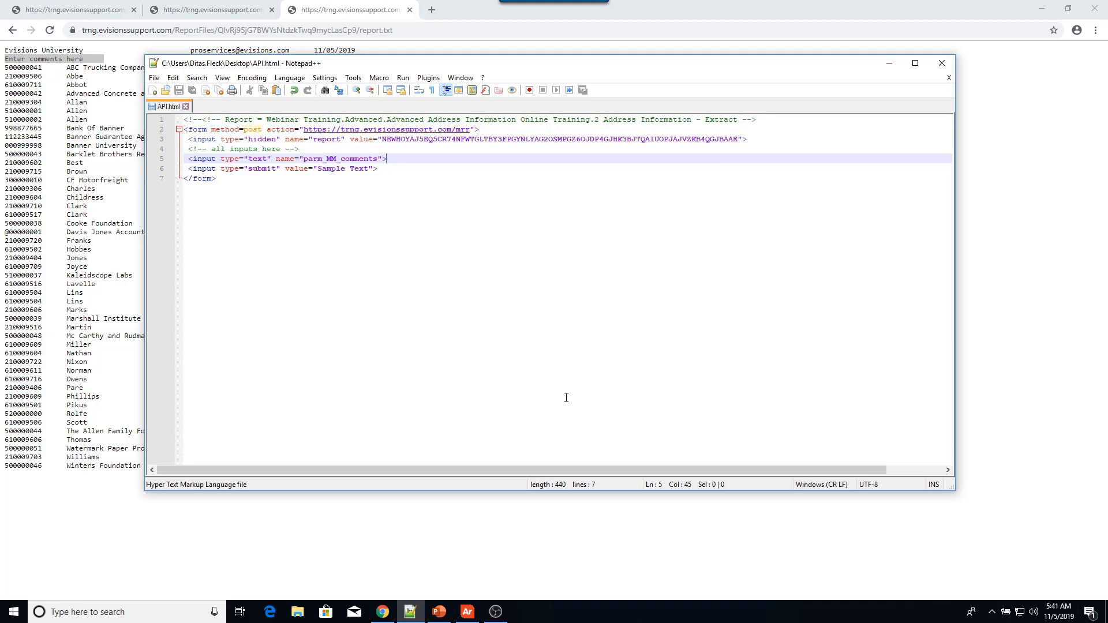
click(402, 79)
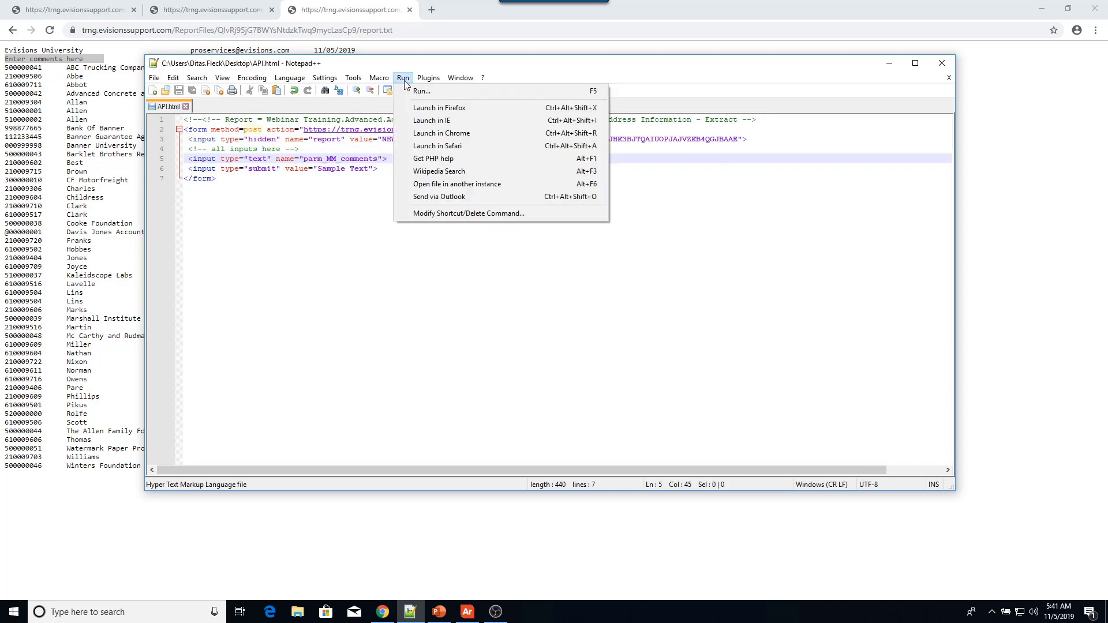
click(441, 133)
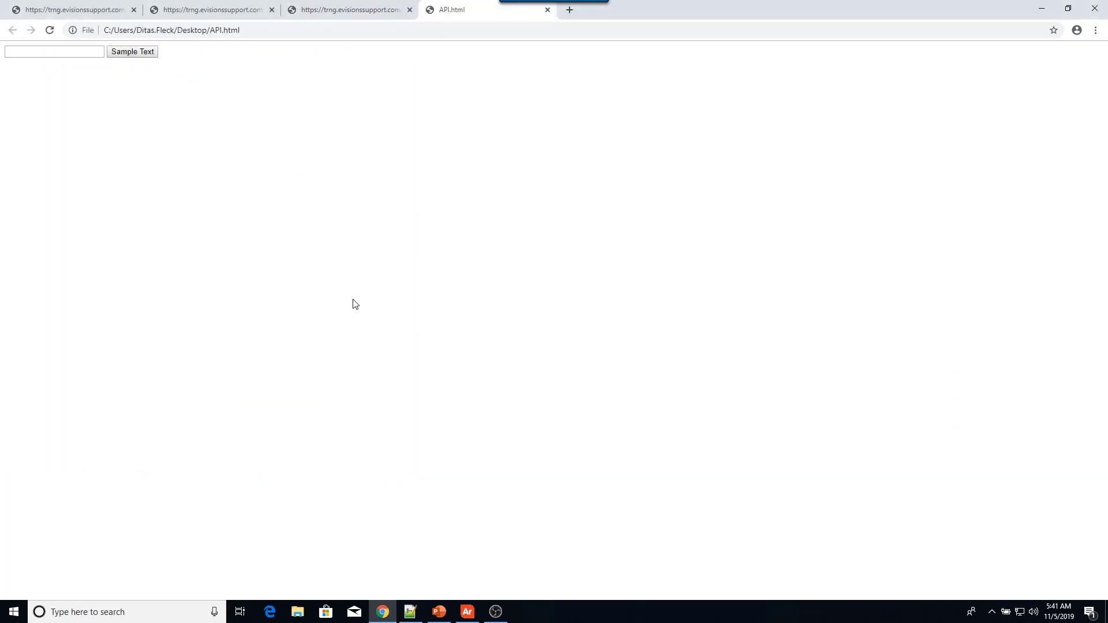